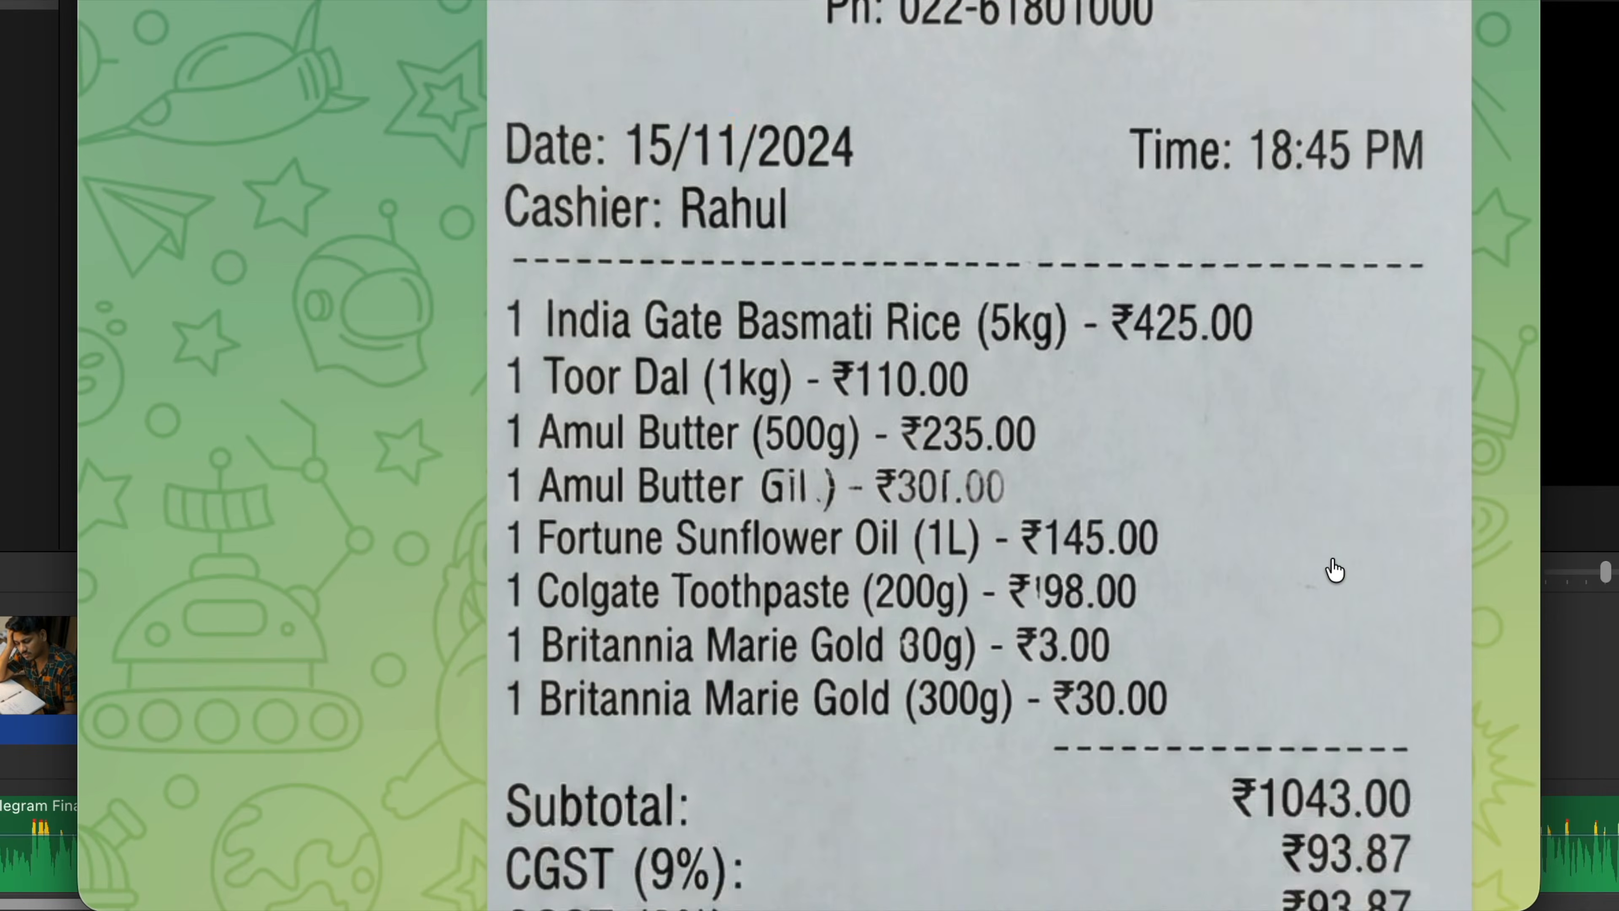
pyautogui.hscroll(5, 1156, 593)
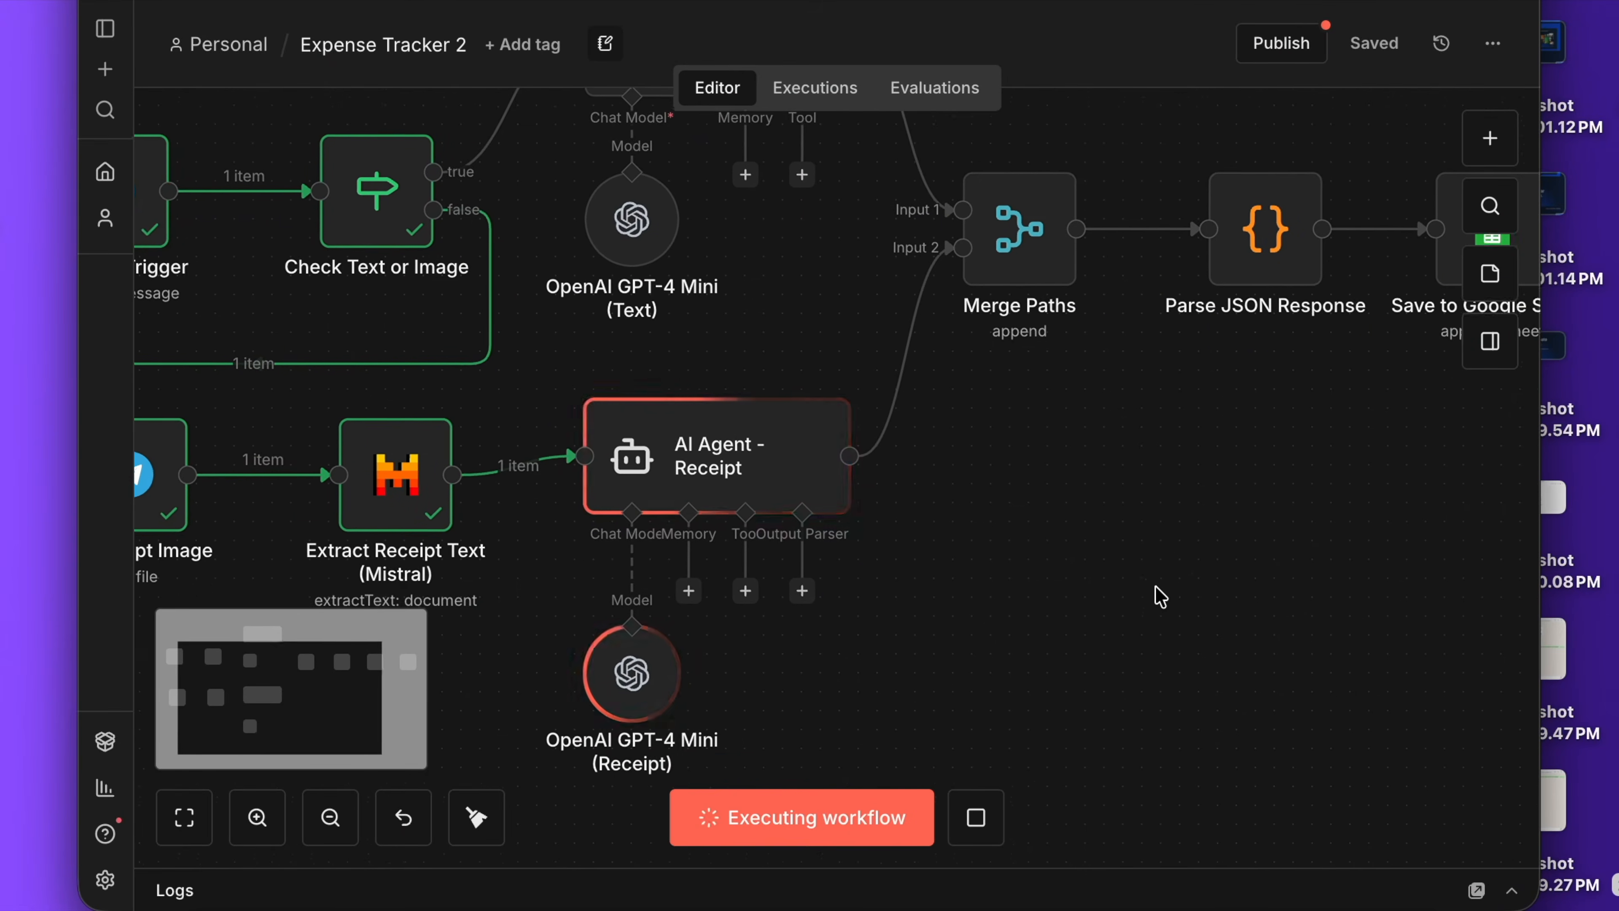
pyautogui.hscroll(2, 1155, 586)
pyautogui.scroll(-3, 1155, 586)
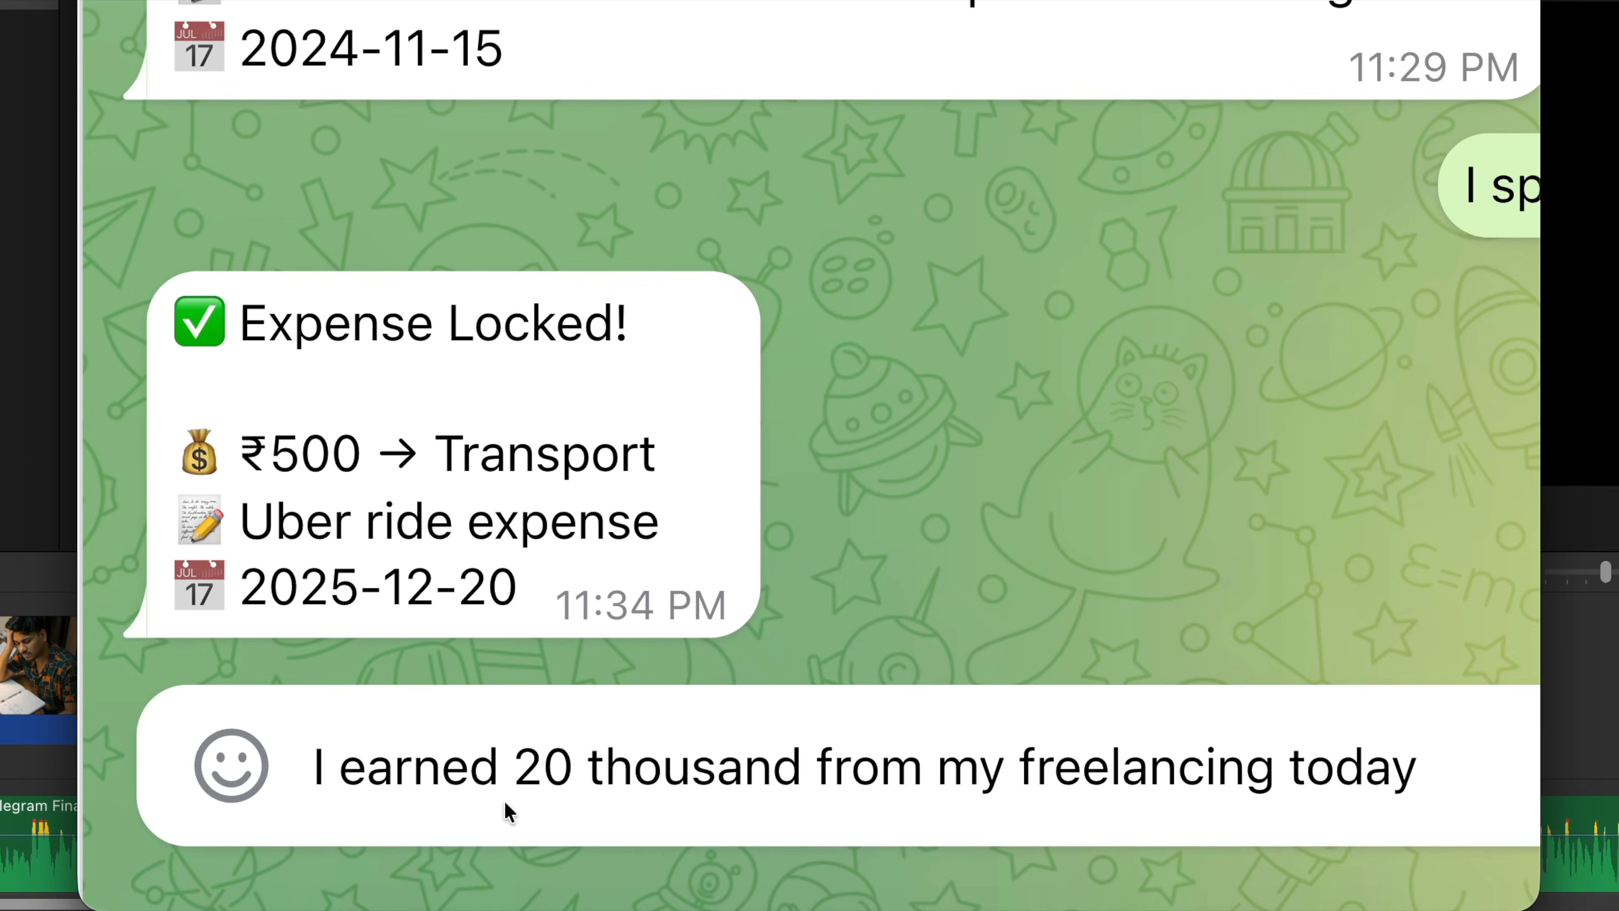
# Send the message "I earned 20 thousand from my freelancing today" to the finance bot and highlight the heading of its reply
pyautogui.press('Return')
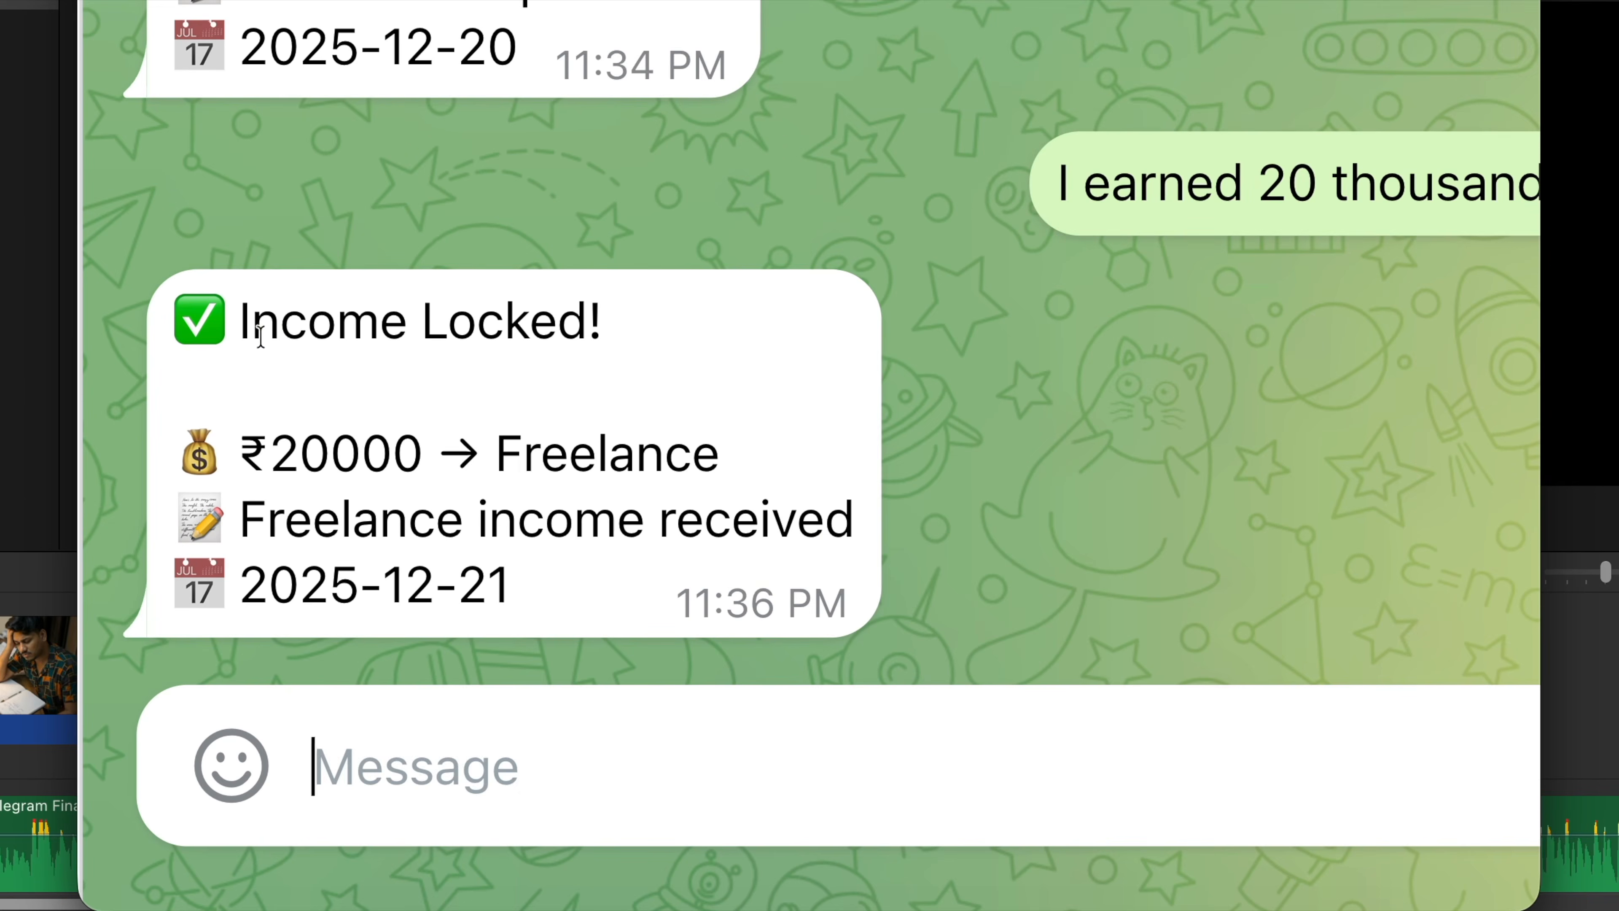
pyautogui.moveTo(240, 319); pyautogui.dragTo(639, 336)
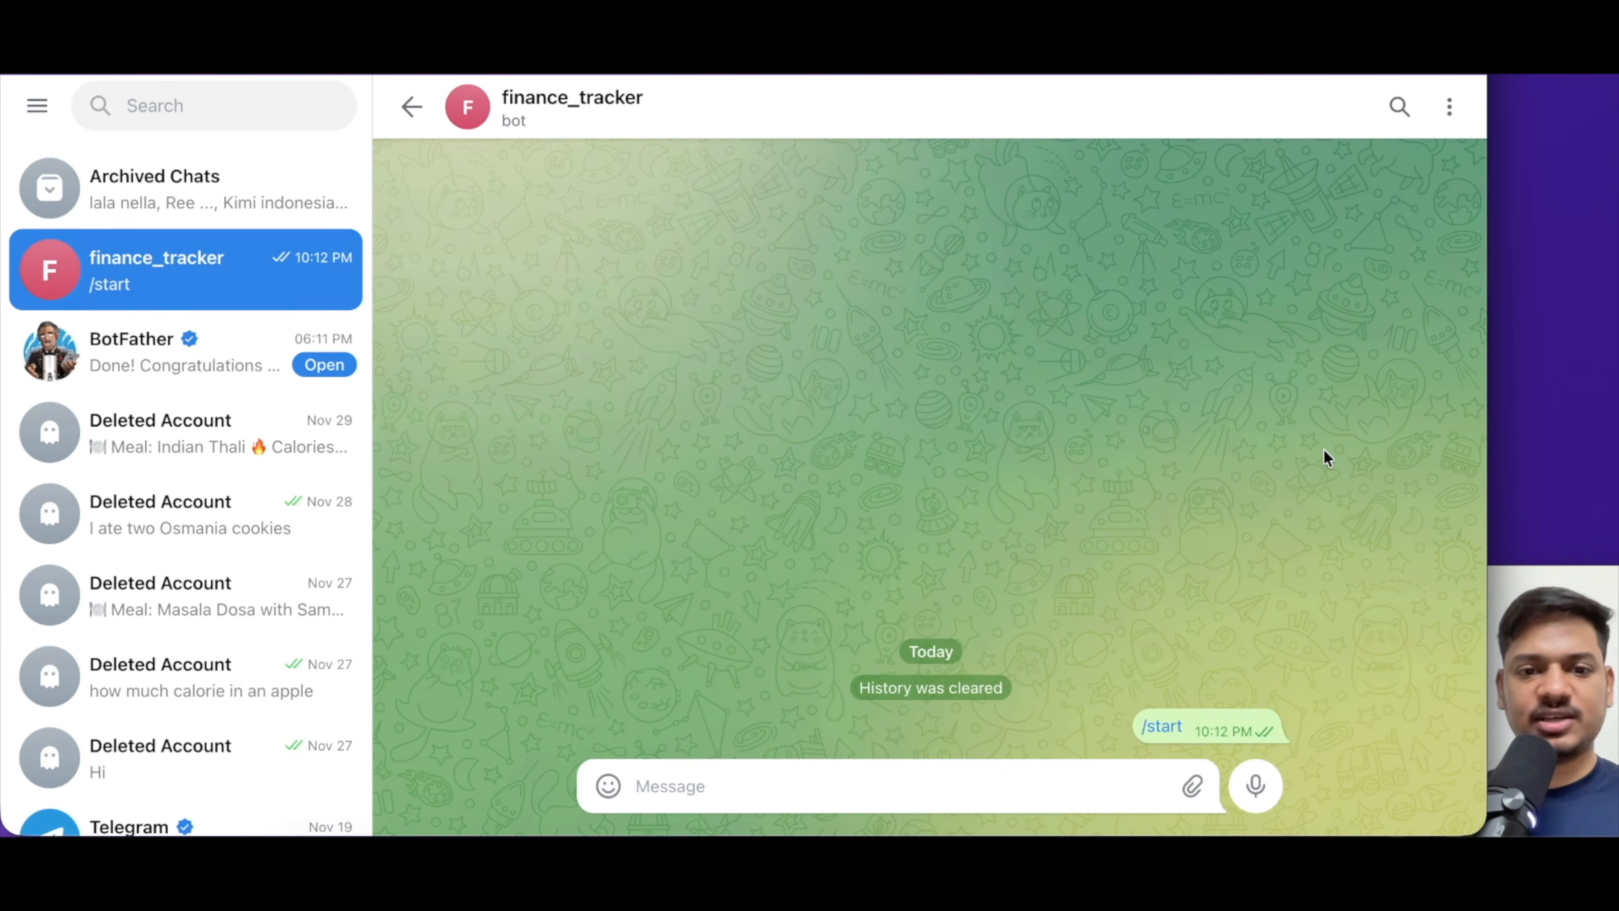
# Send the receipt photo "Untitled design (16).png" to the finance_tracker bot and compare the receipt with the reply
pyautogui.moveTo(1190, 785)
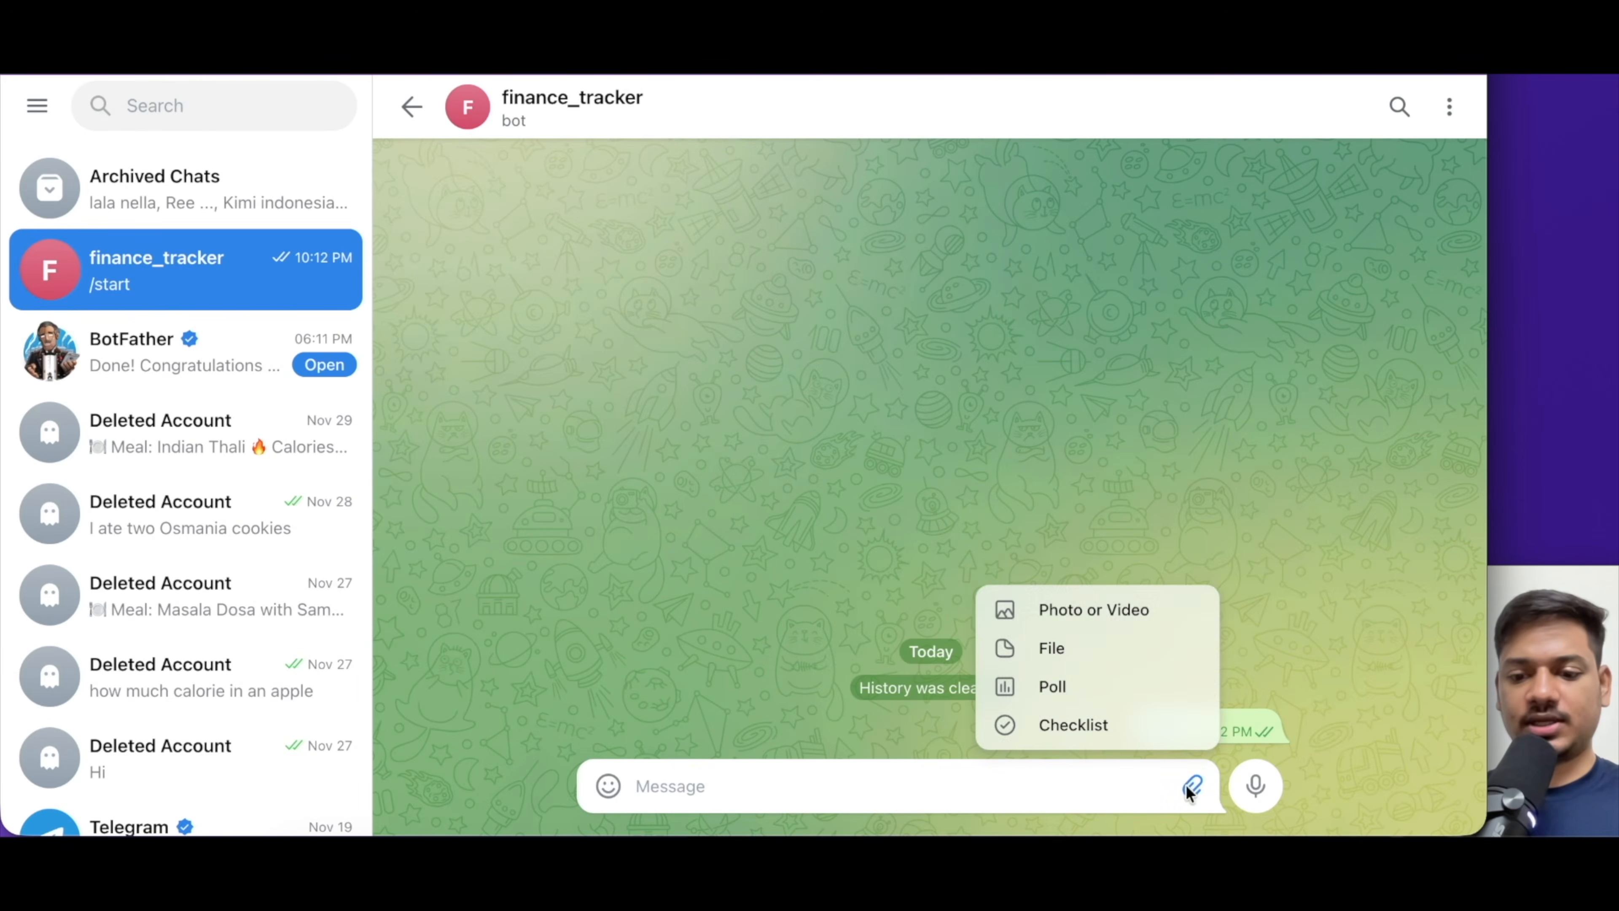
pyautogui.click(1073, 611)
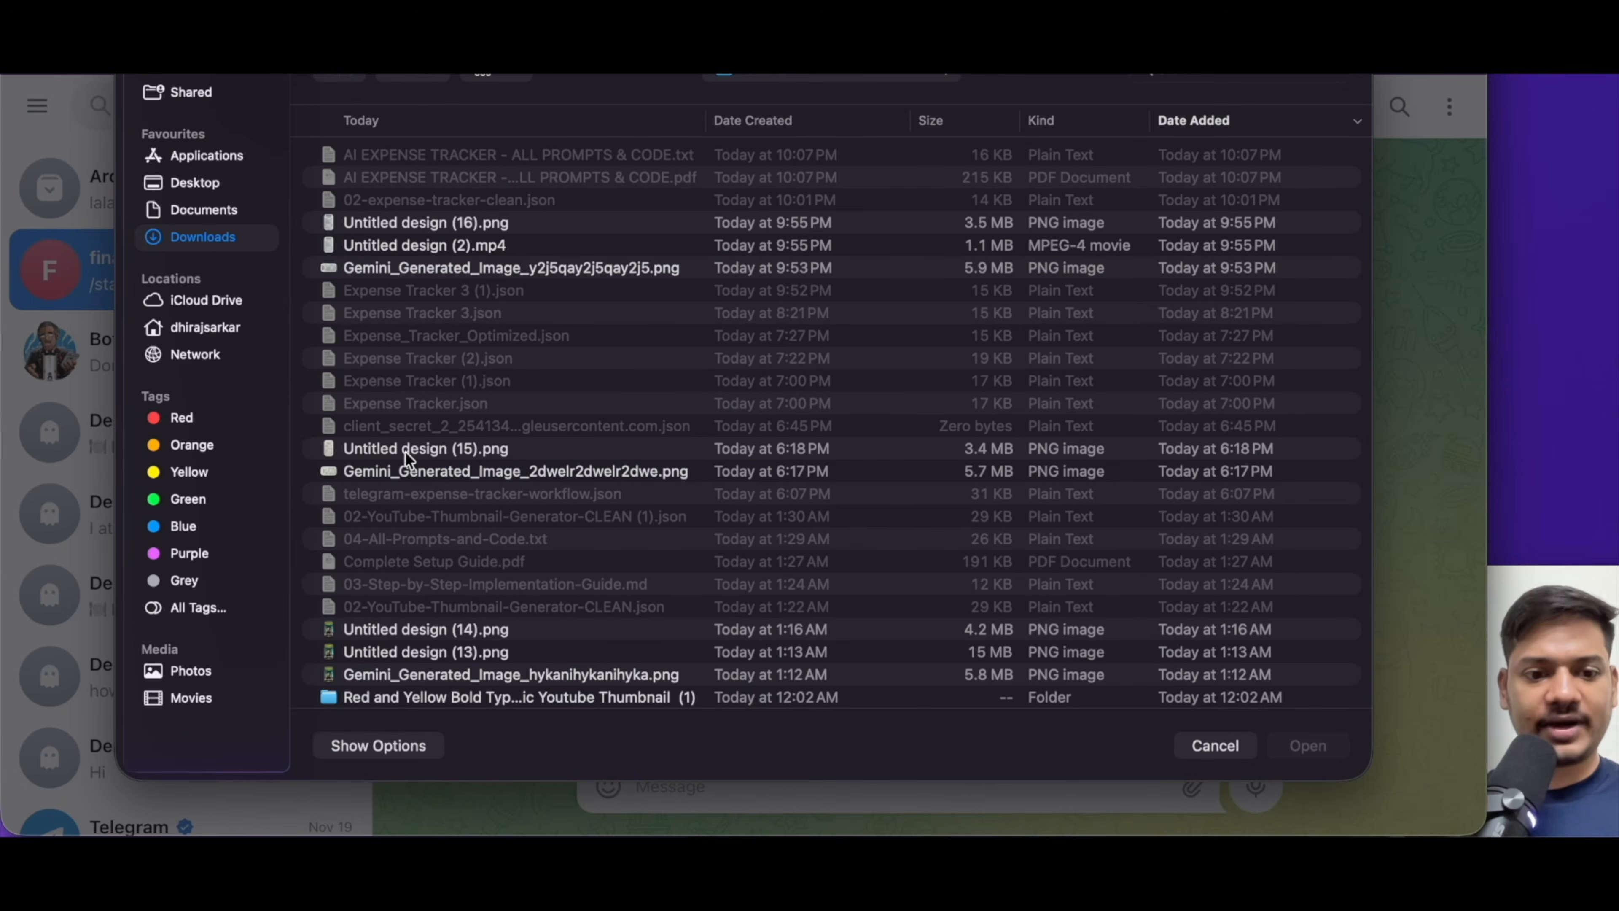
pyautogui.click(413, 228)
pyautogui.doubleClick(413, 230)
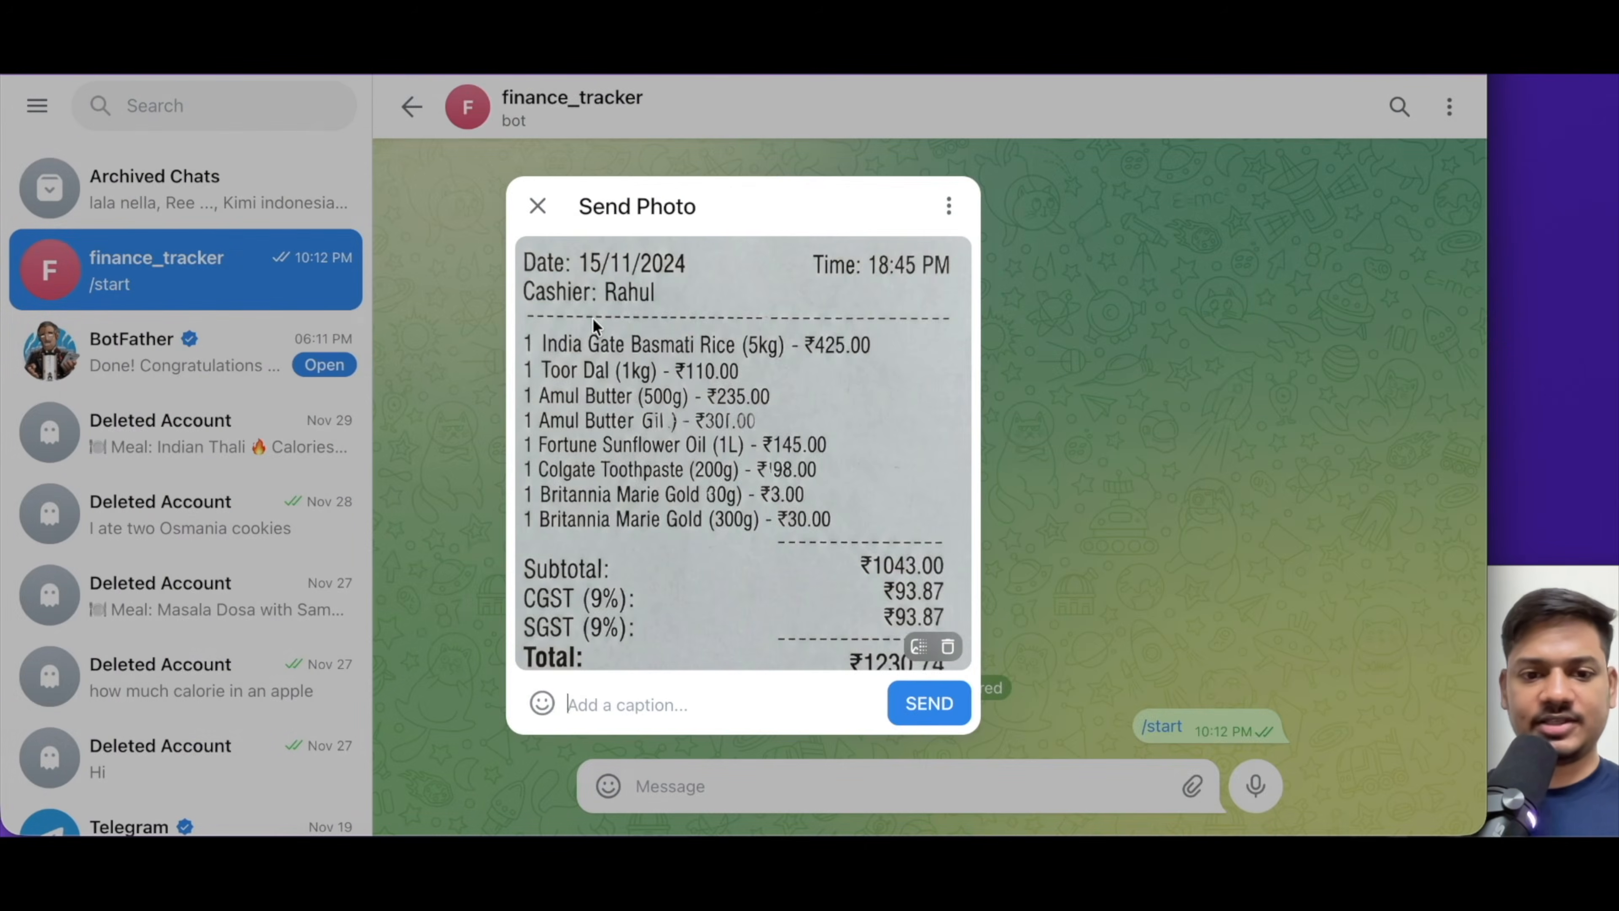
pyautogui.press('Return')
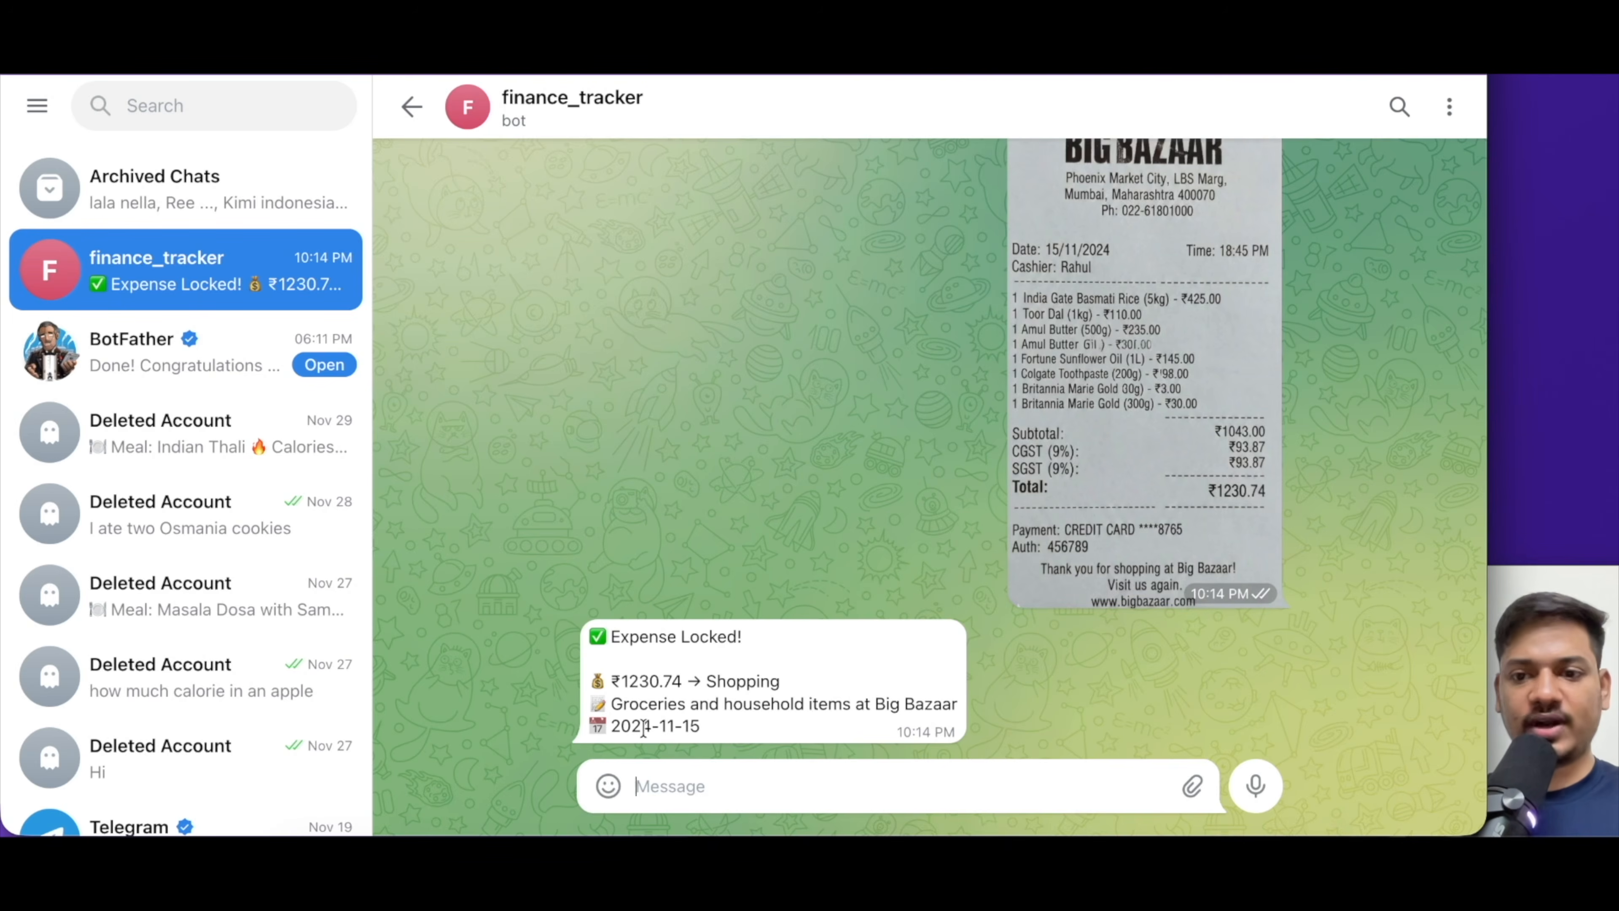
pyautogui.scroll(1, 1090, 514)
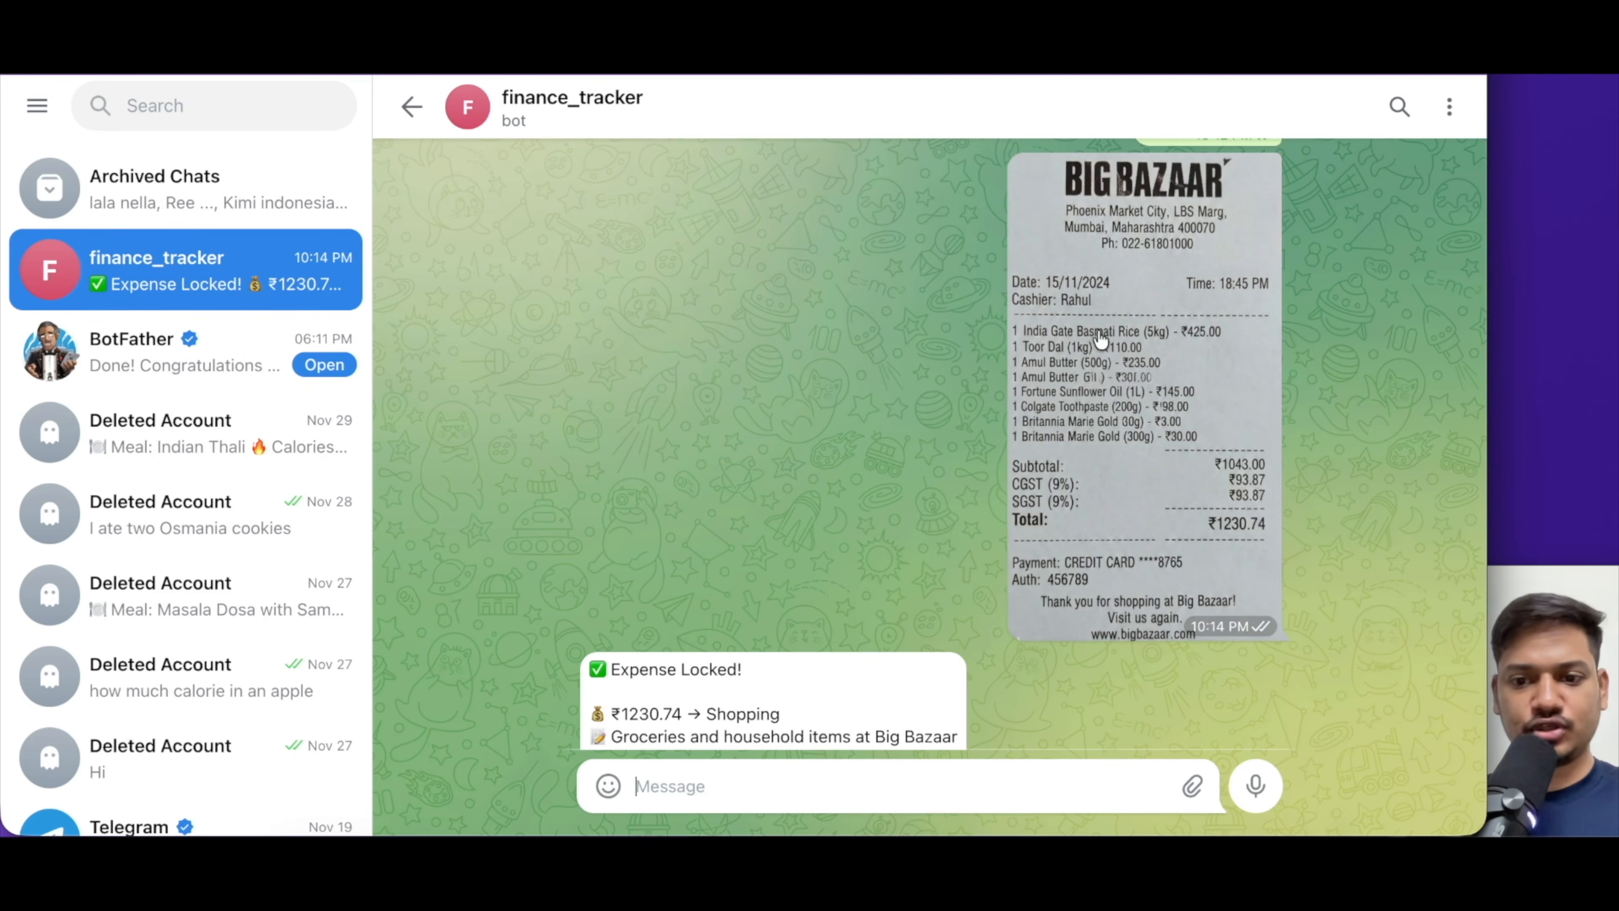
pyautogui.scroll(-1, 1092, 580)
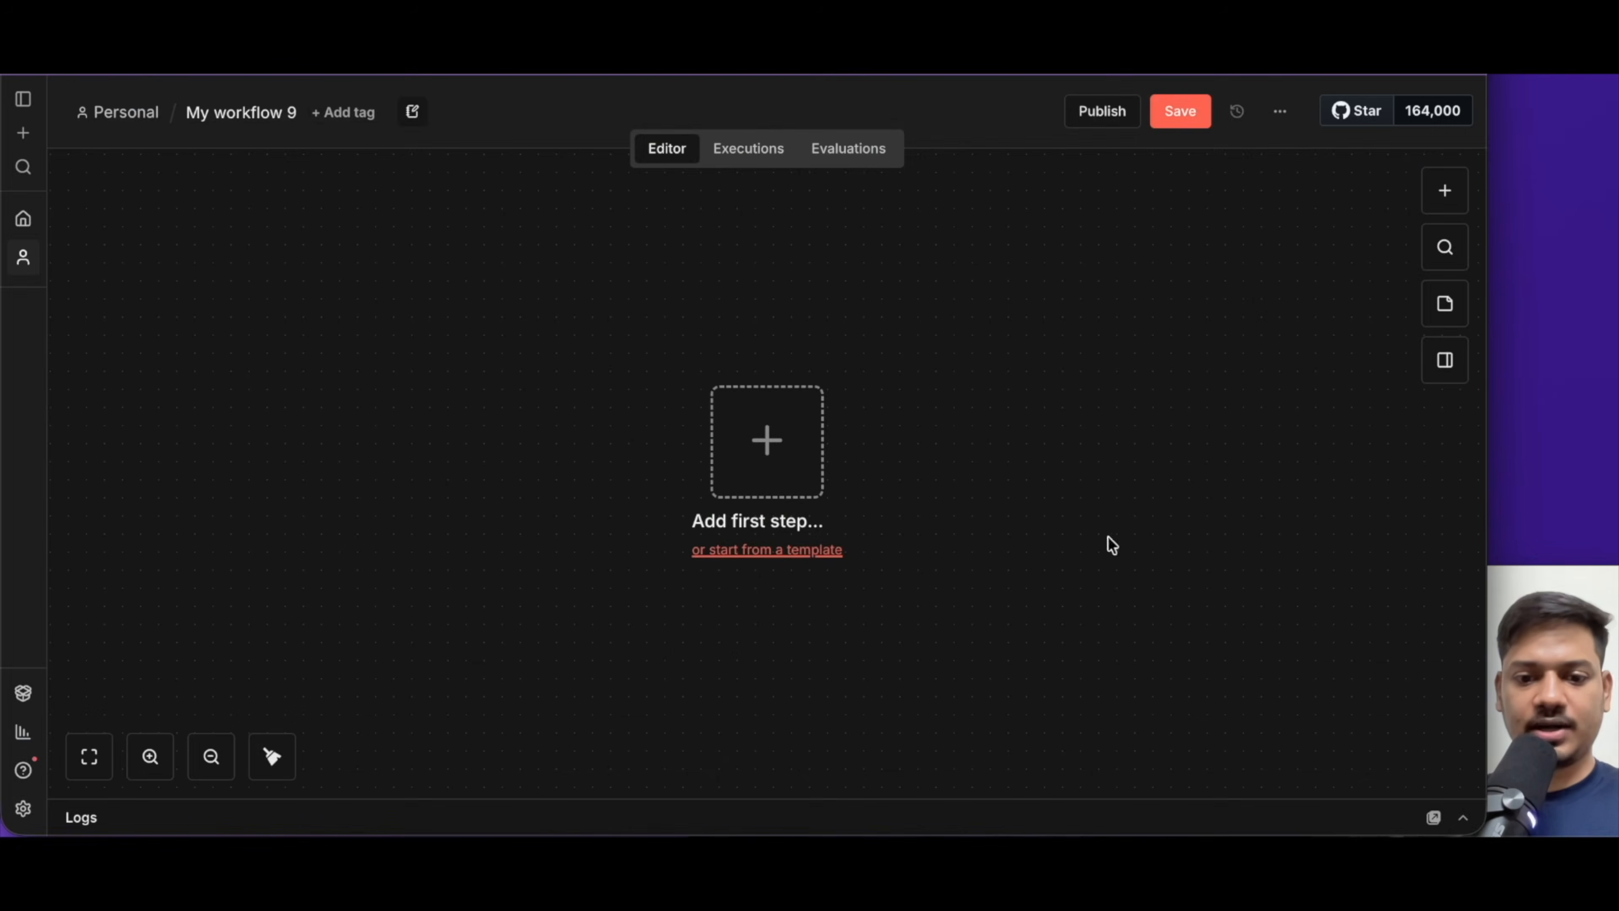
# Add a Telegram "On message" trigger as the first node of the empty n8n workflow
pyautogui.click(767, 447)
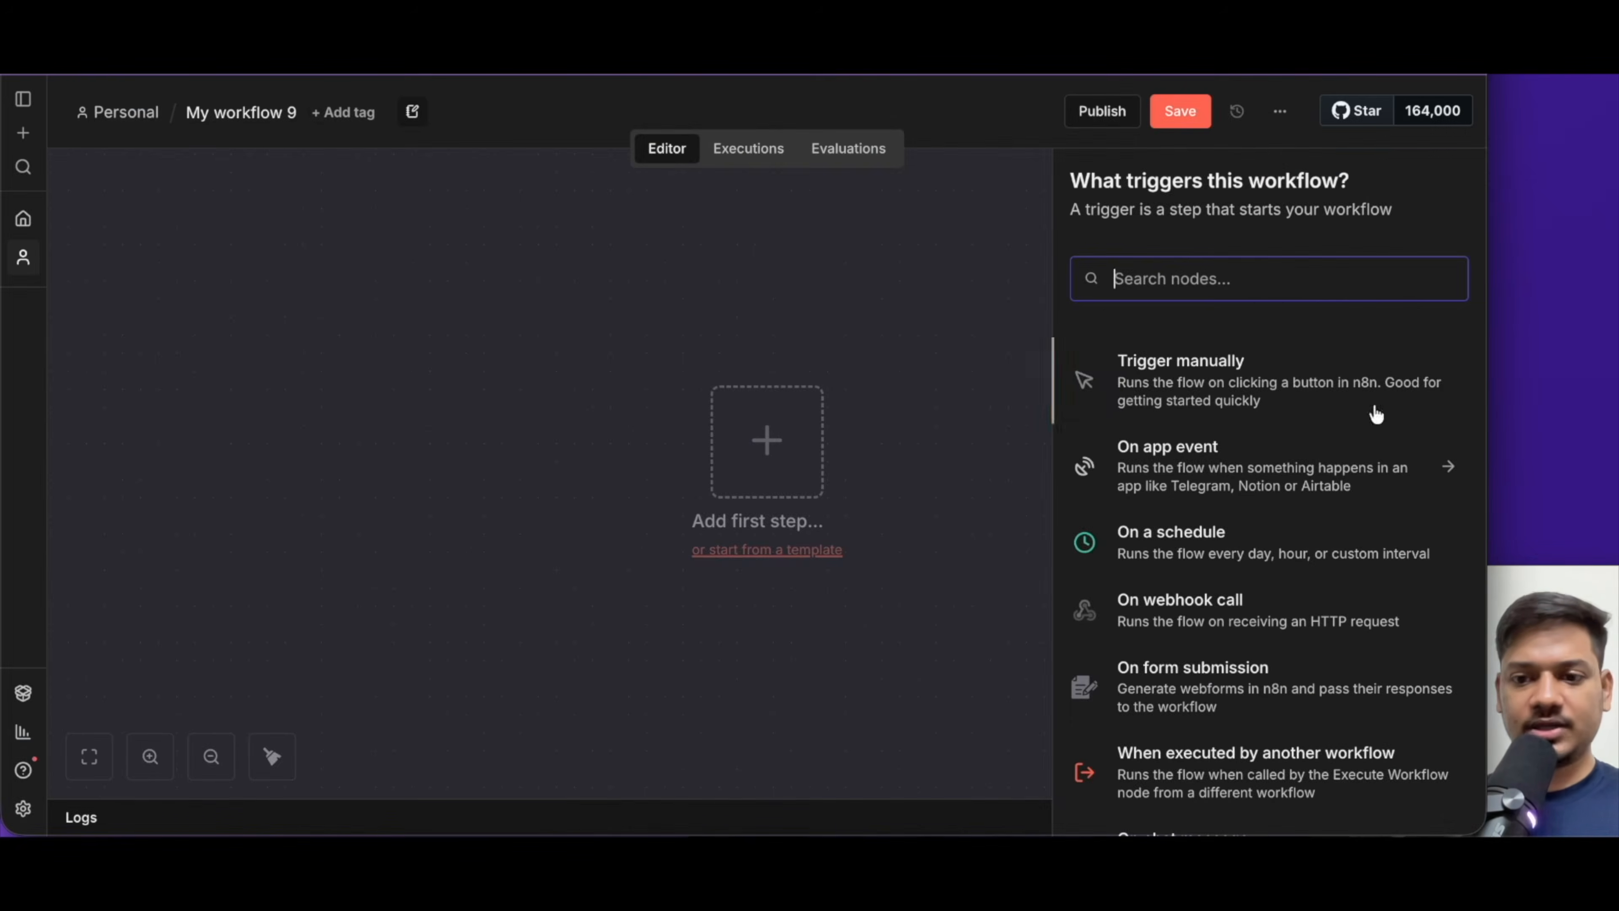
pyautogui.write('tele')
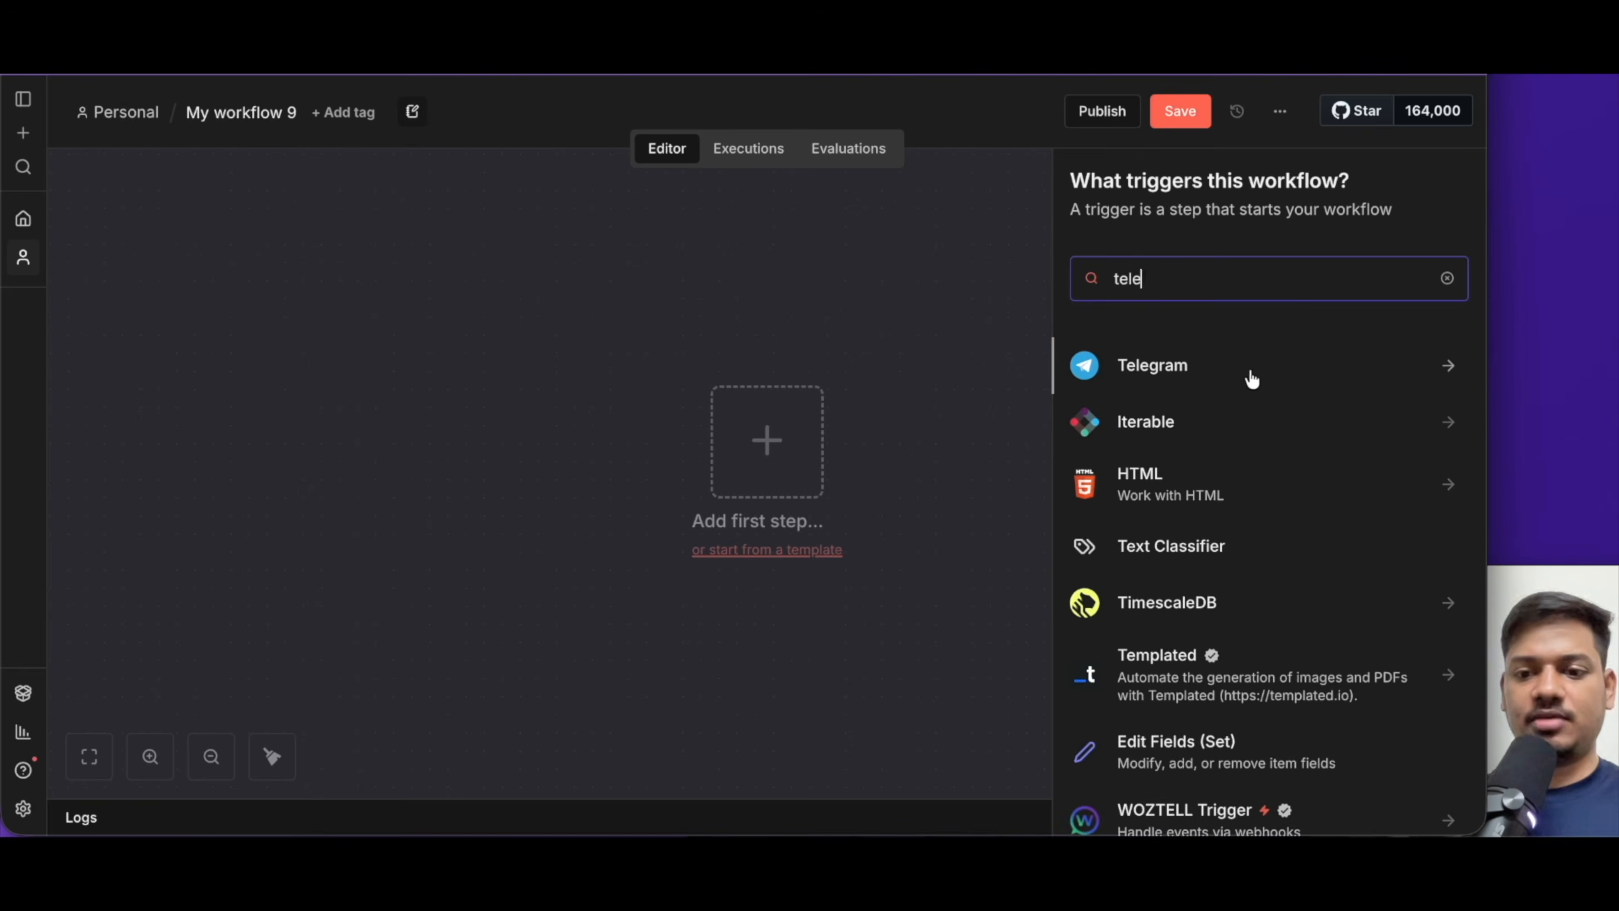
pyautogui.click(1152, 367)
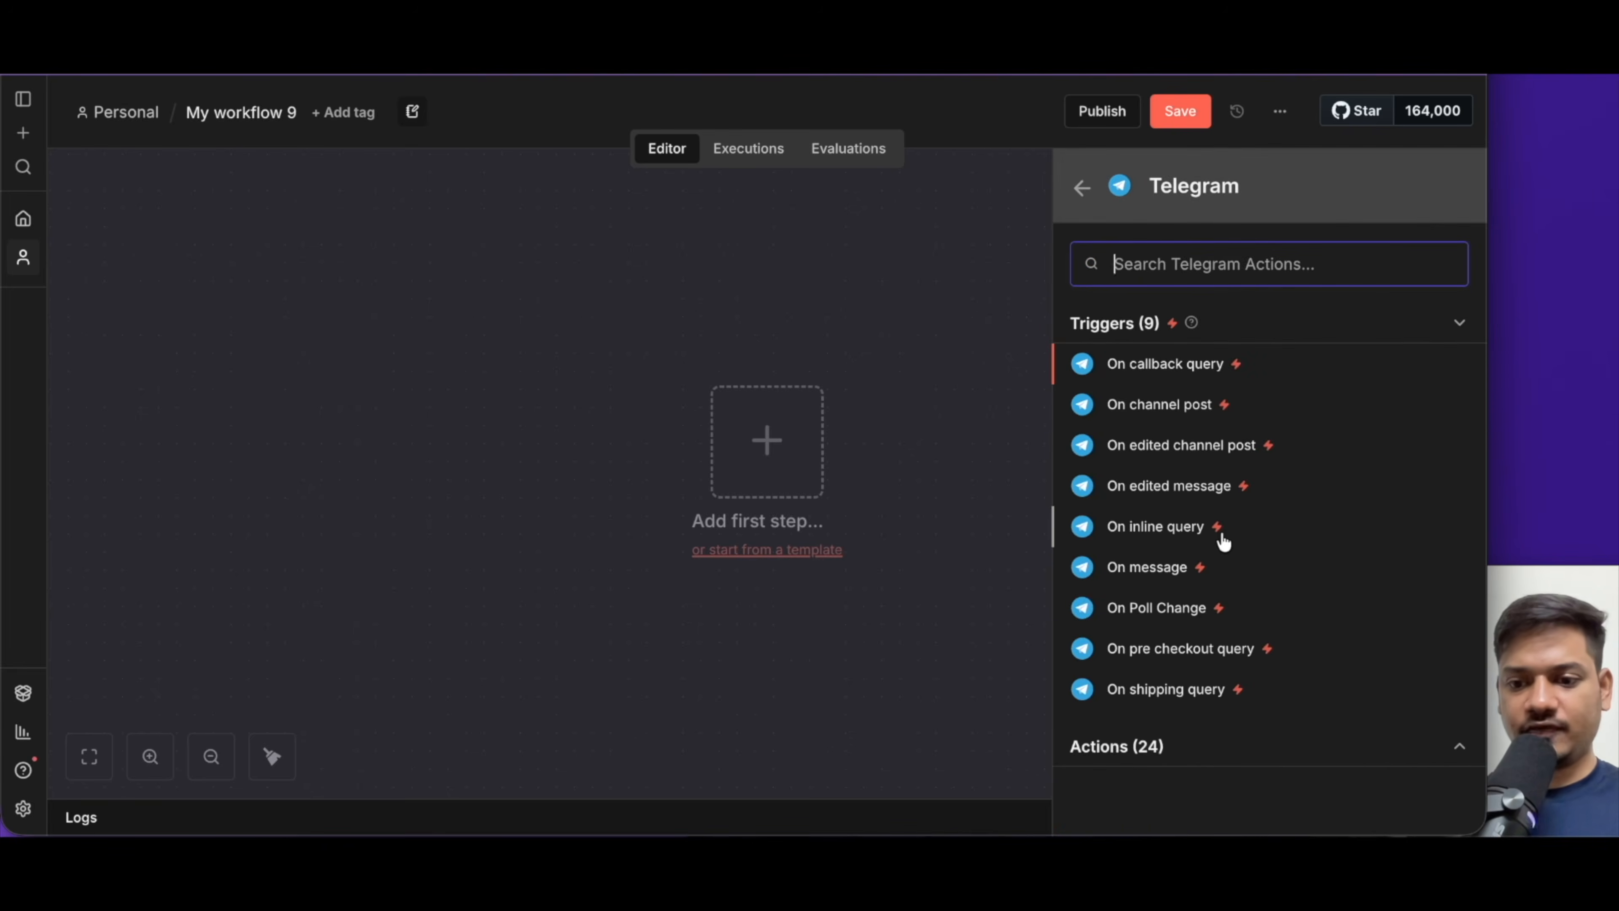
pyautogui.click(1156, 568)
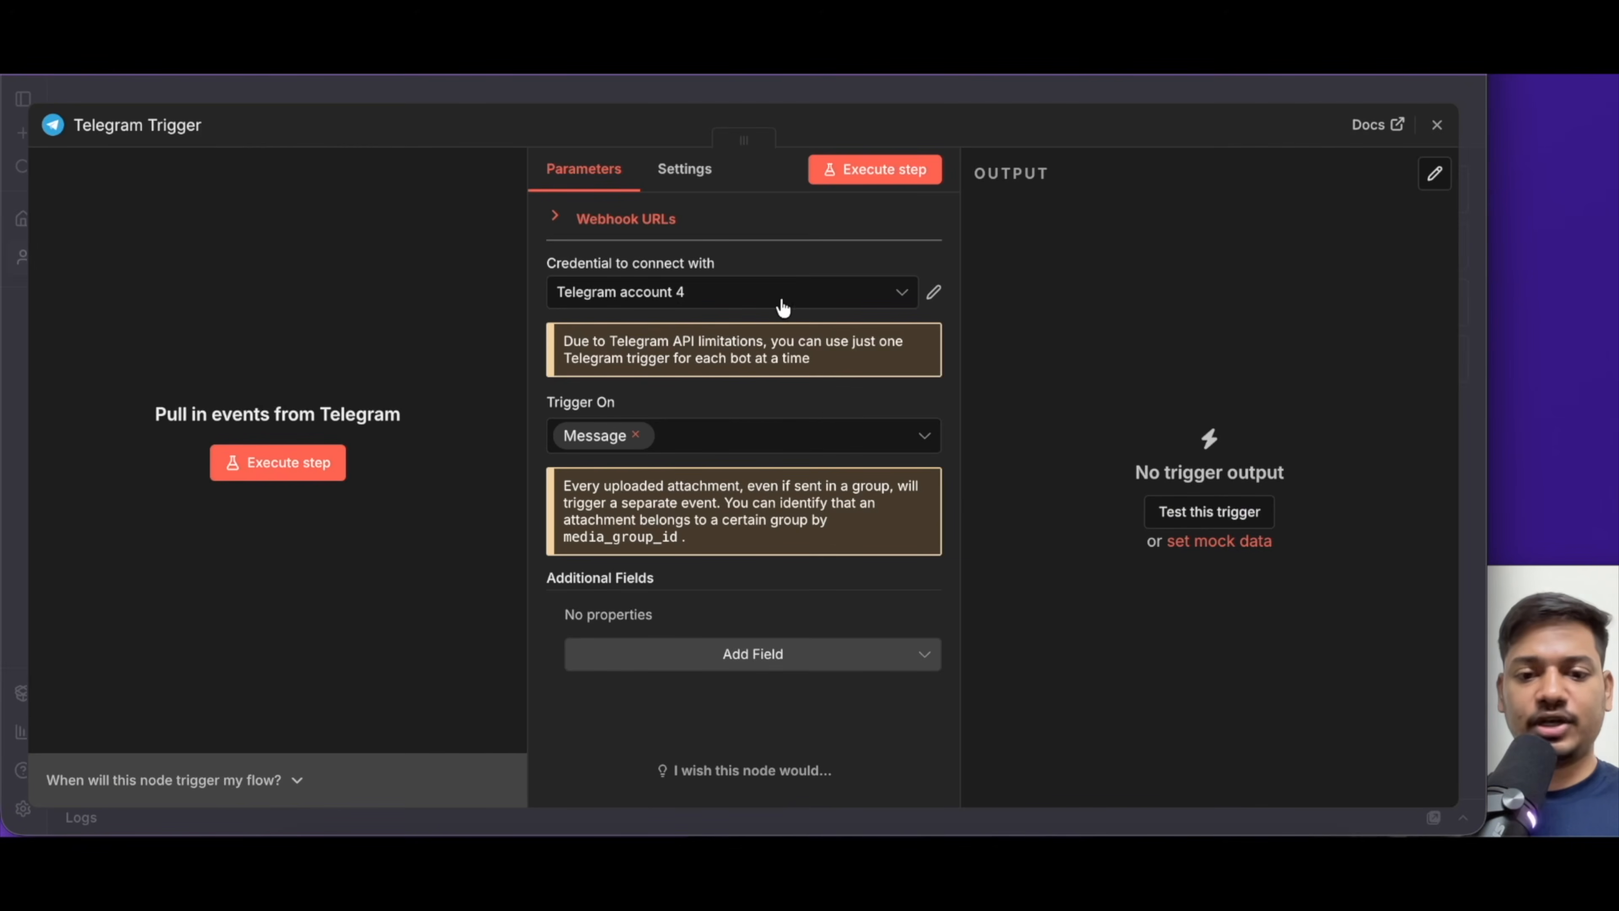
# Start a new Telegram API credential for the trigger, ready for its access token
pyautogui.click(805, 300)
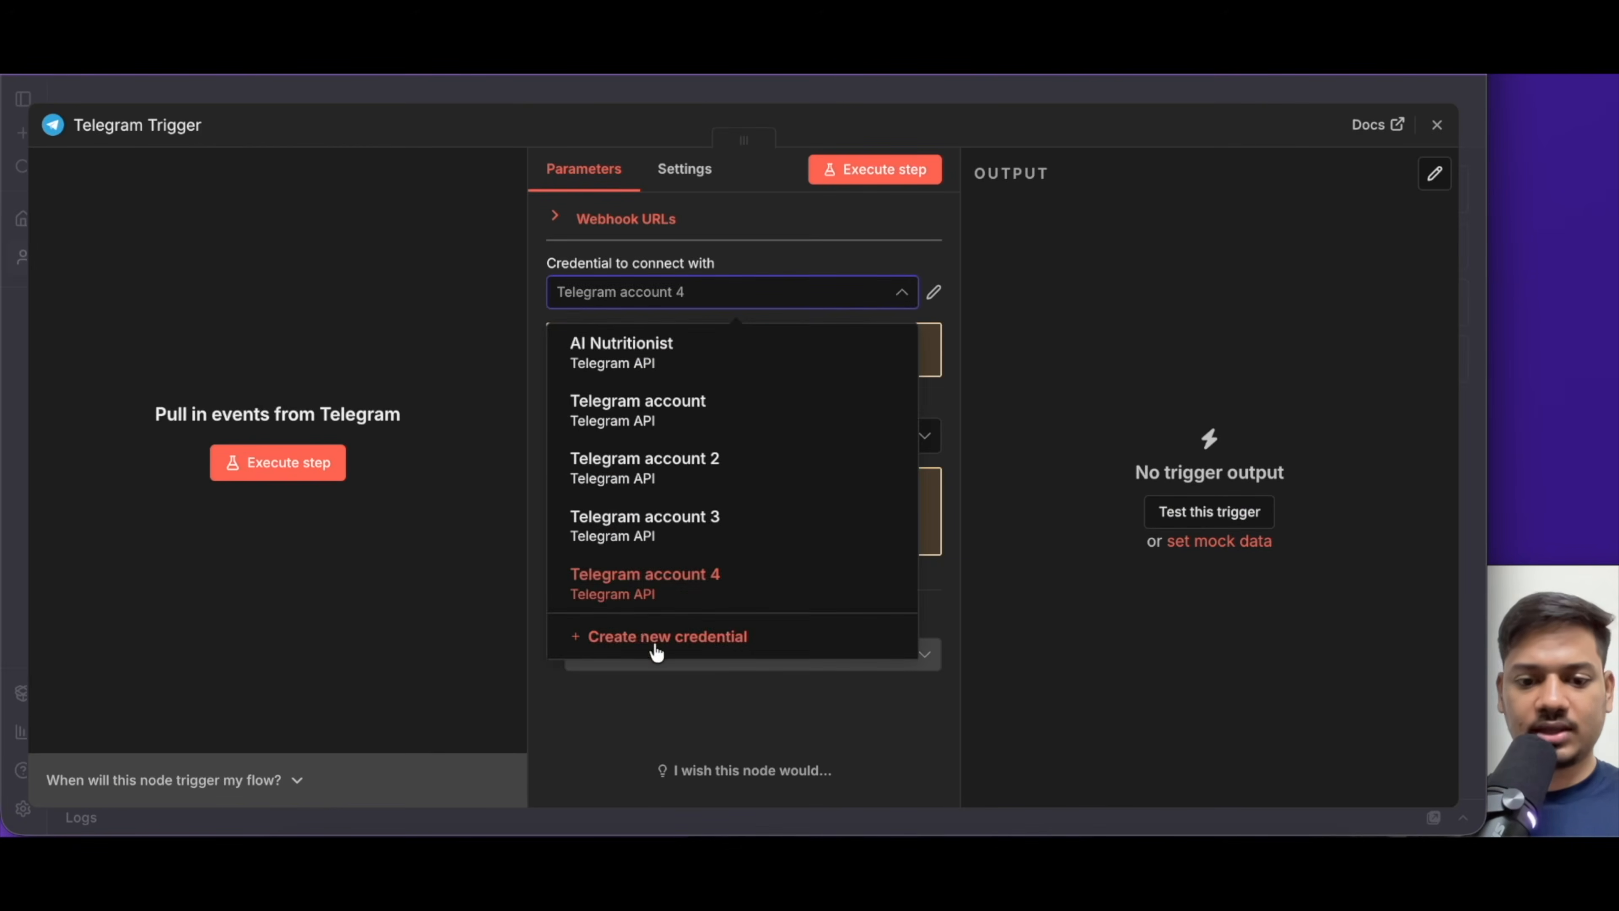
pyautogui.click(656, 645)
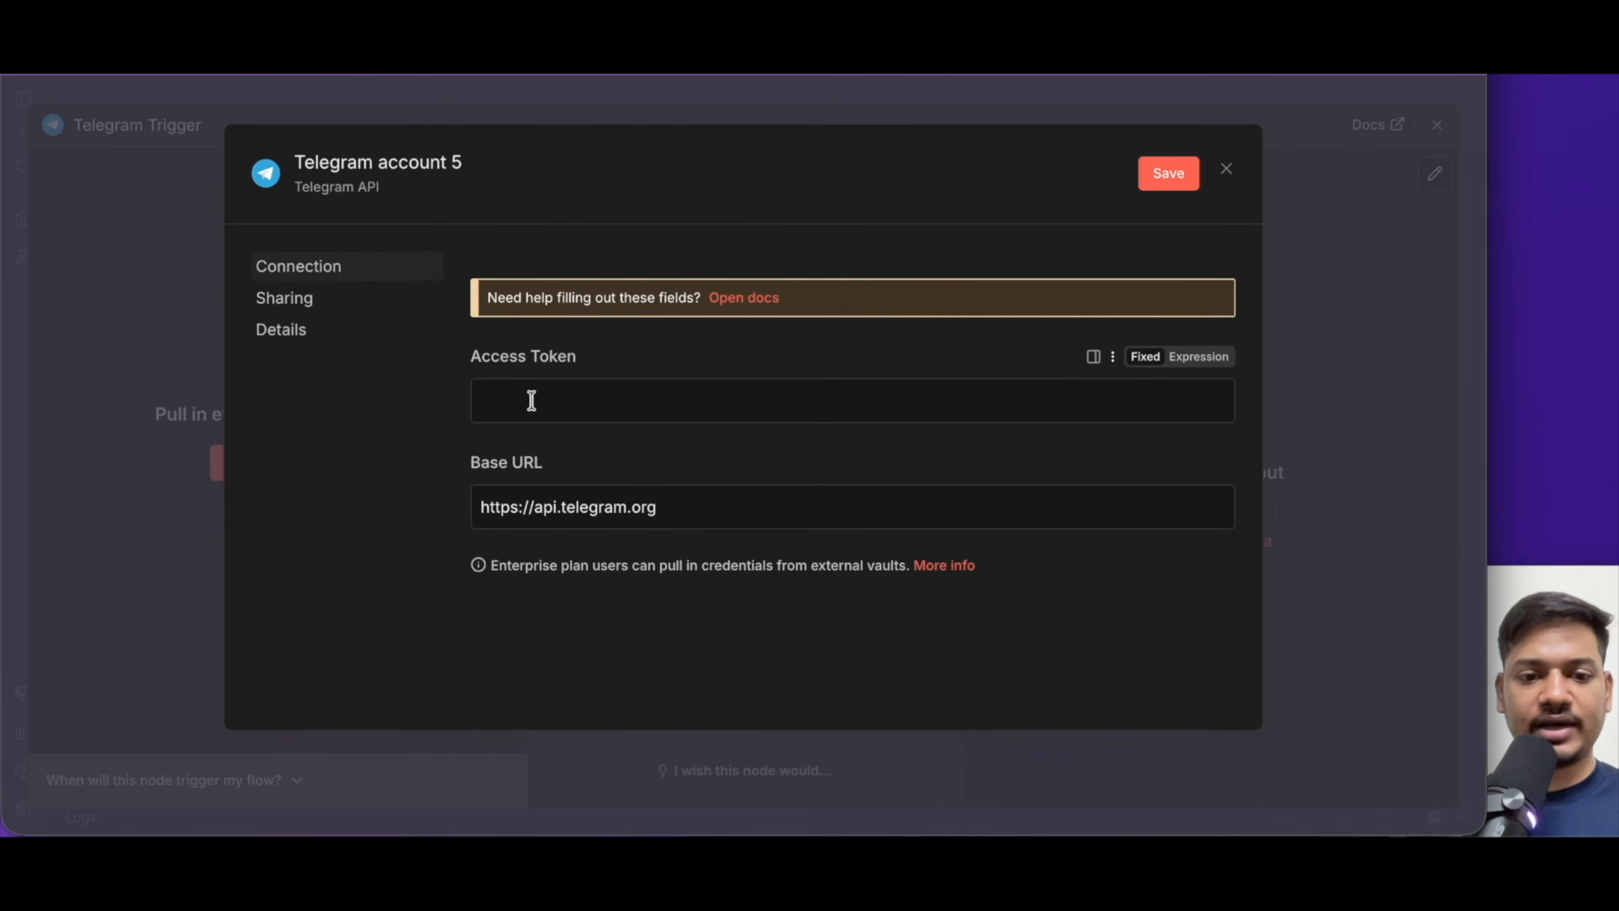
pyautogui.click(531, 399)
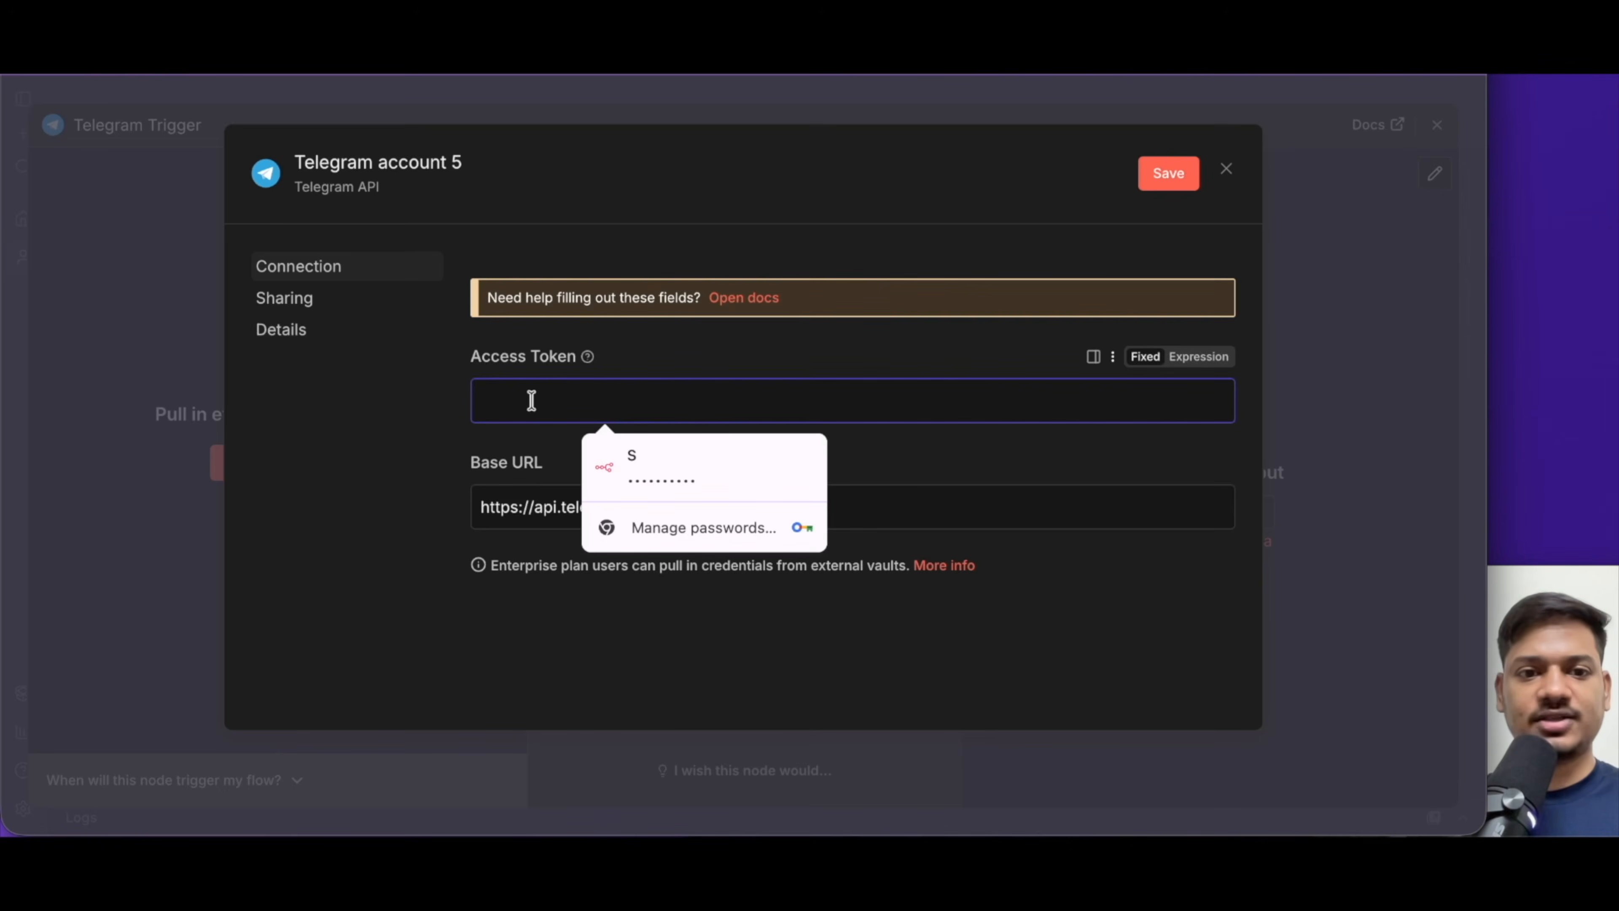
pyautogui.press('Escape')
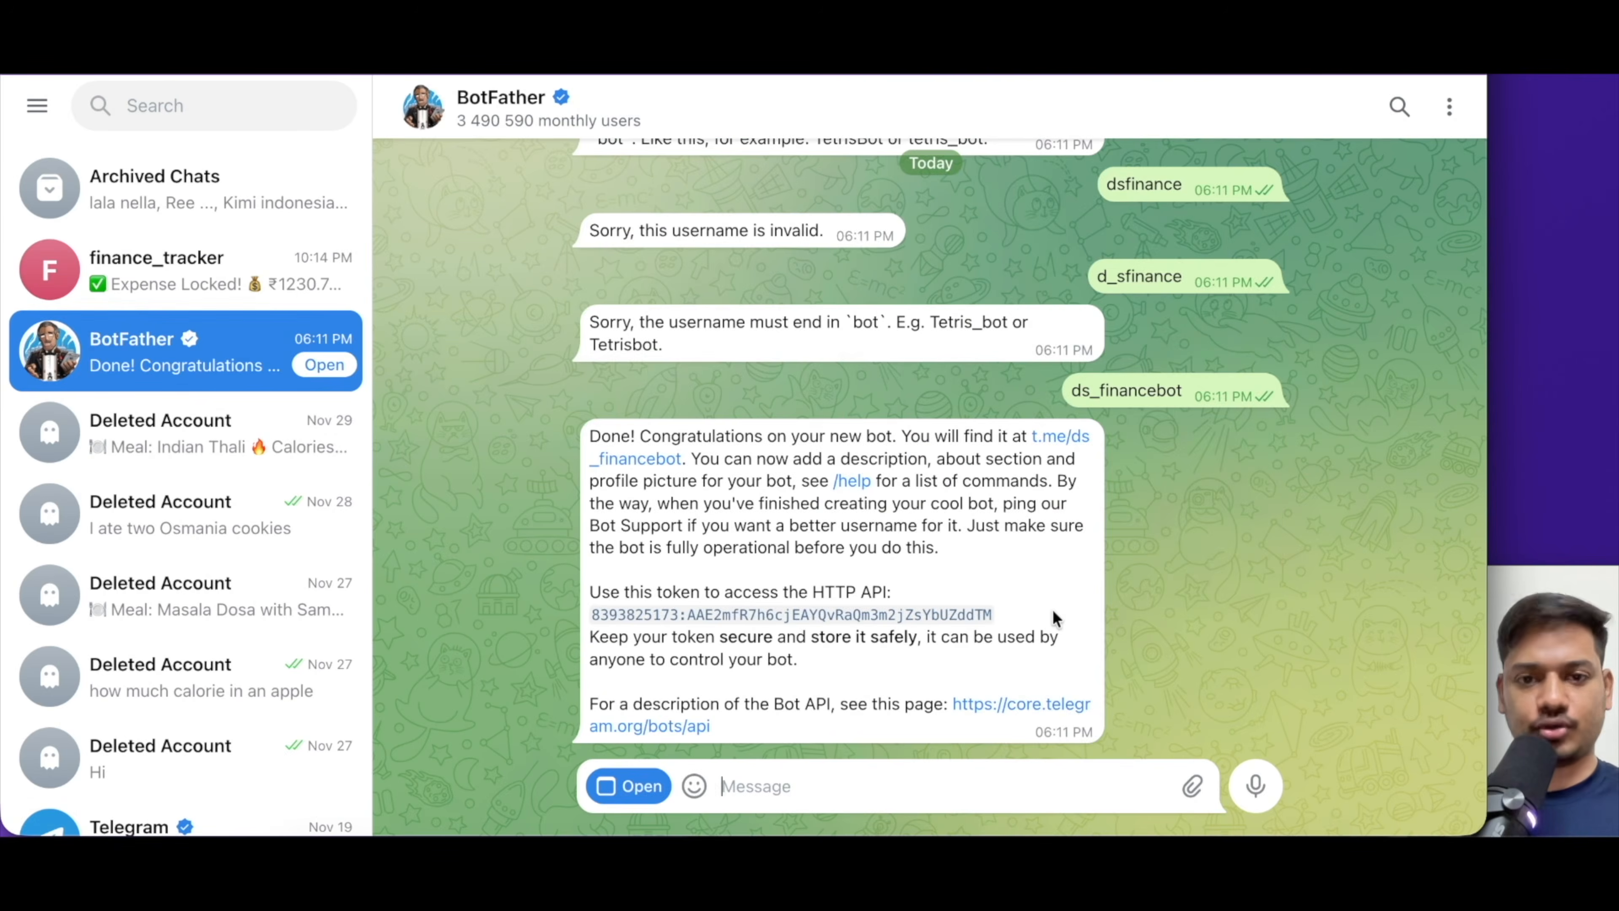
# In Telegram, ask BotFather for a new bot with /newbot and name it "AI Finance Tracker 2"
pyautogui.write('/')
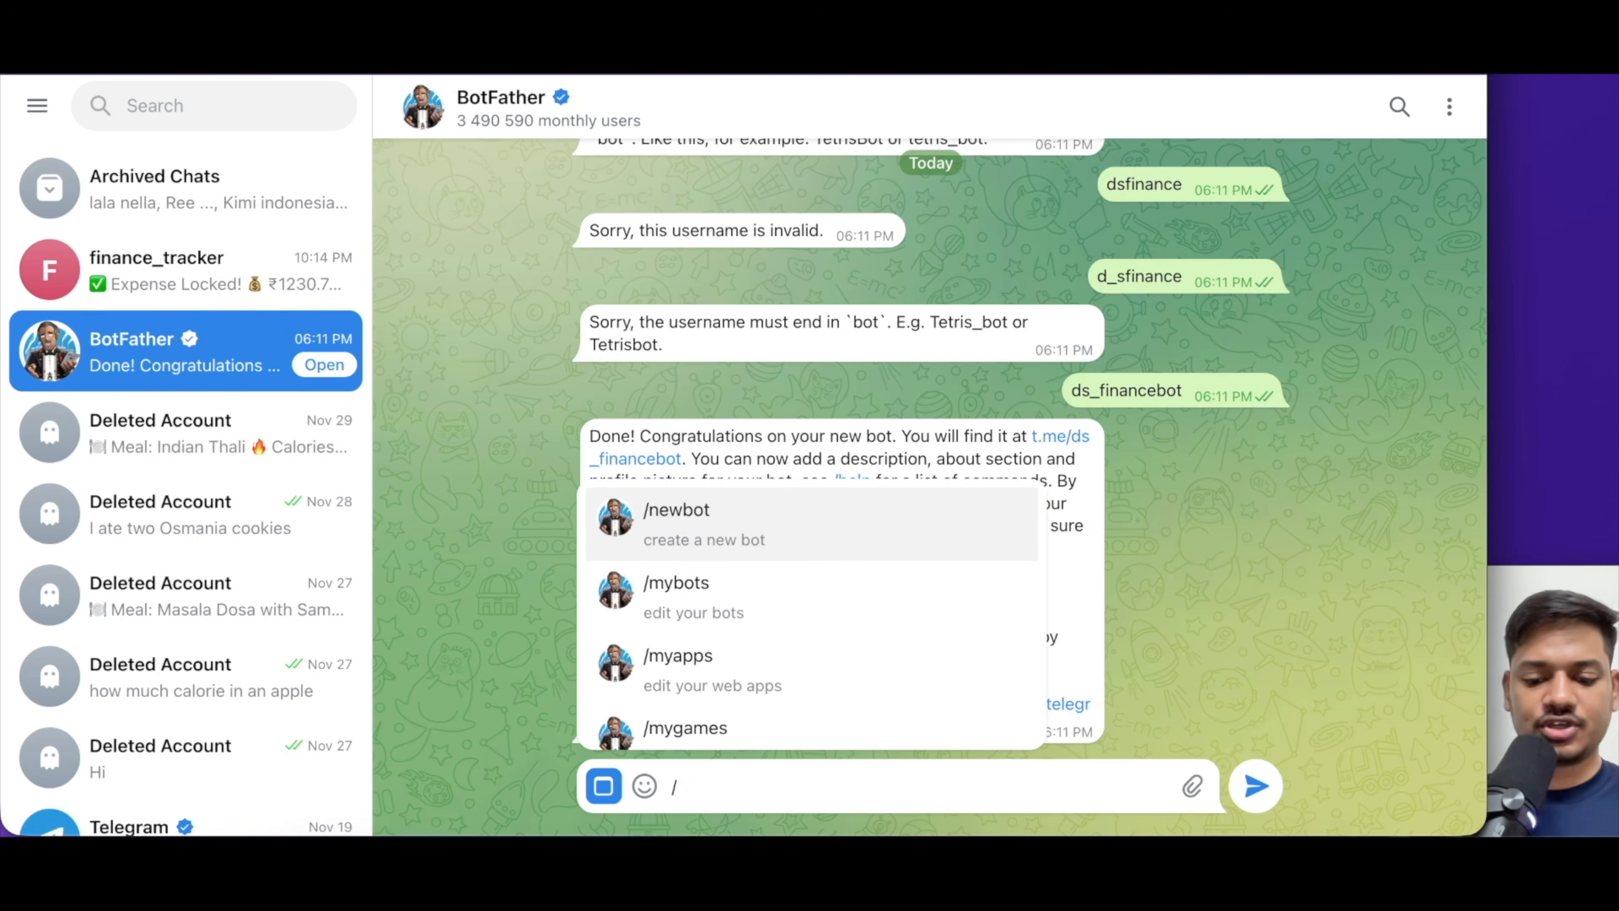
pyautogui.write('new')
pyautogui.press('Return')
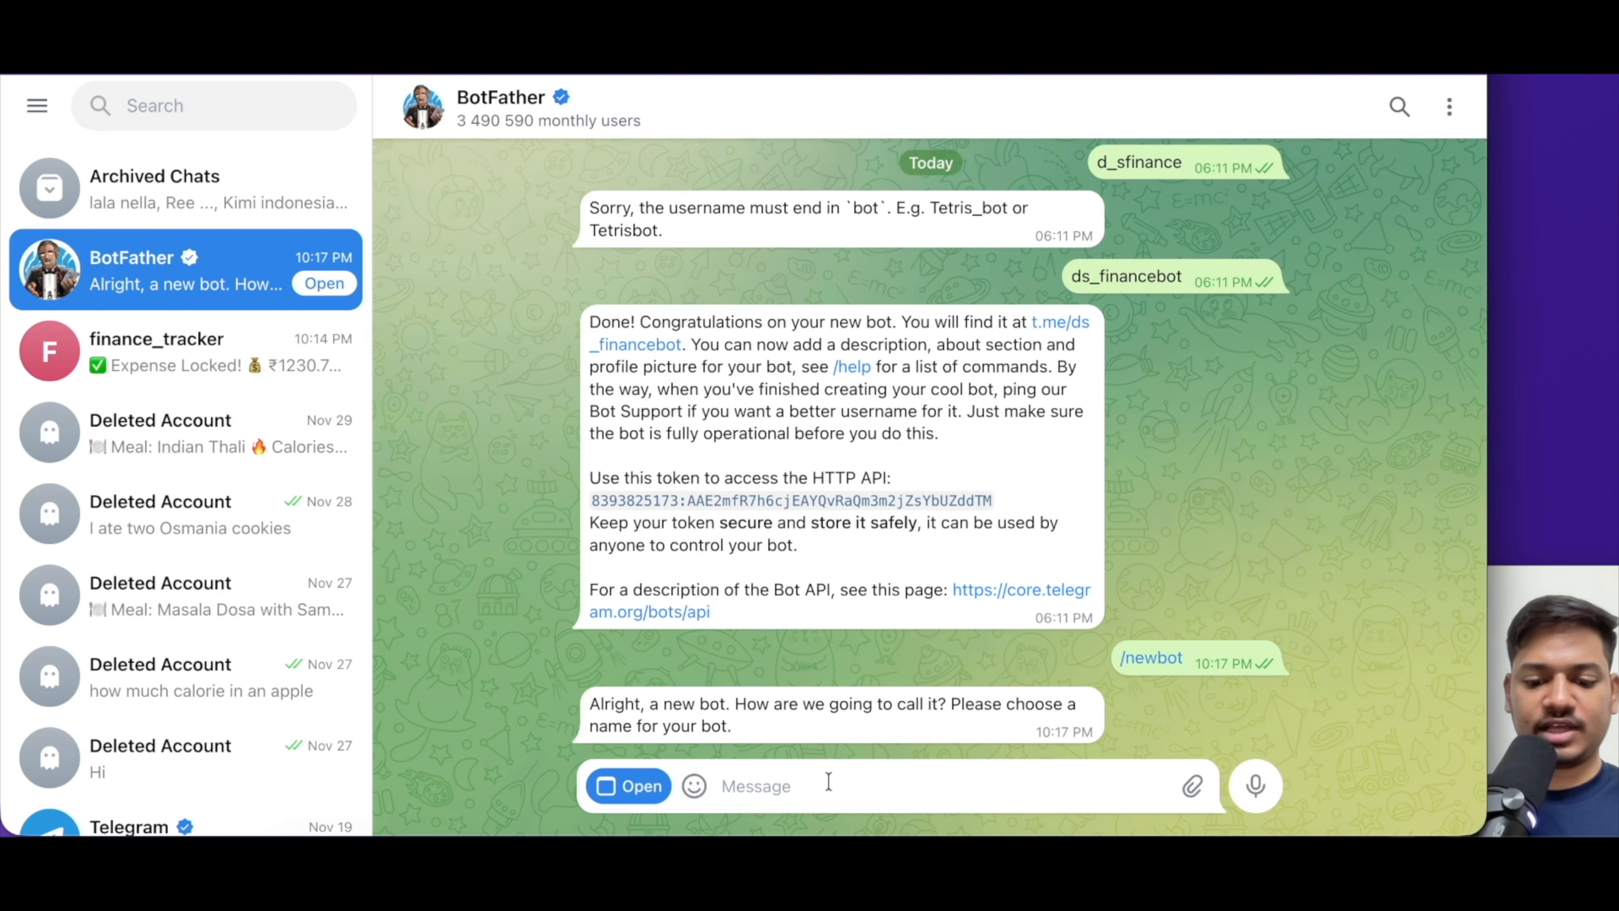
pyautogui.write('AI Finance Trac')
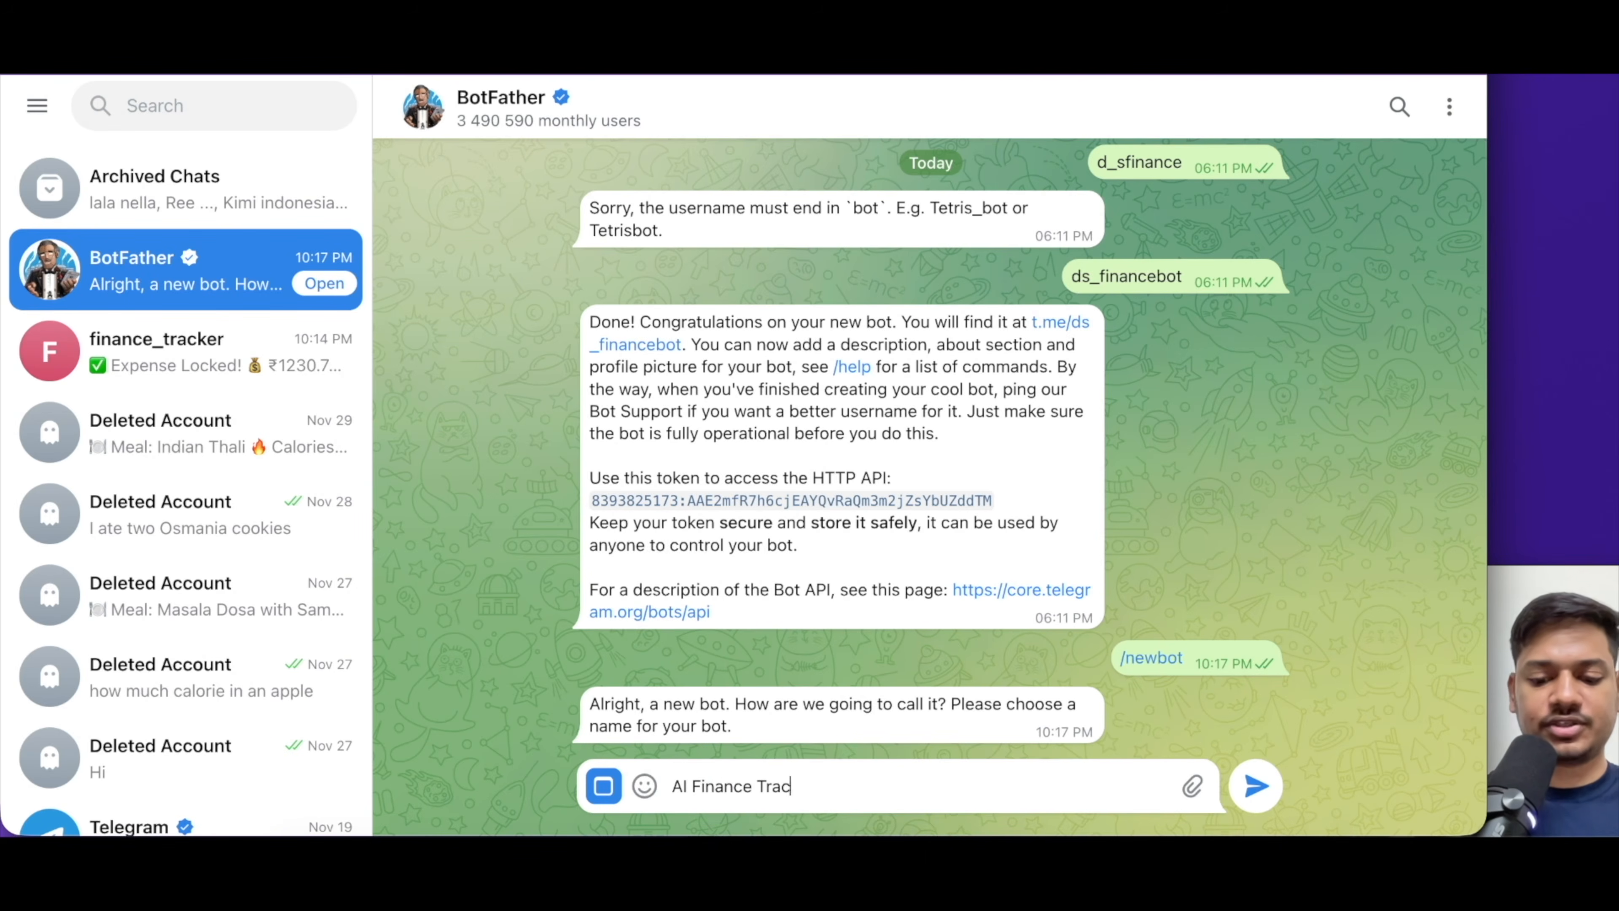
pyautogui.write('ker 2')
pyautogui.press('Return')
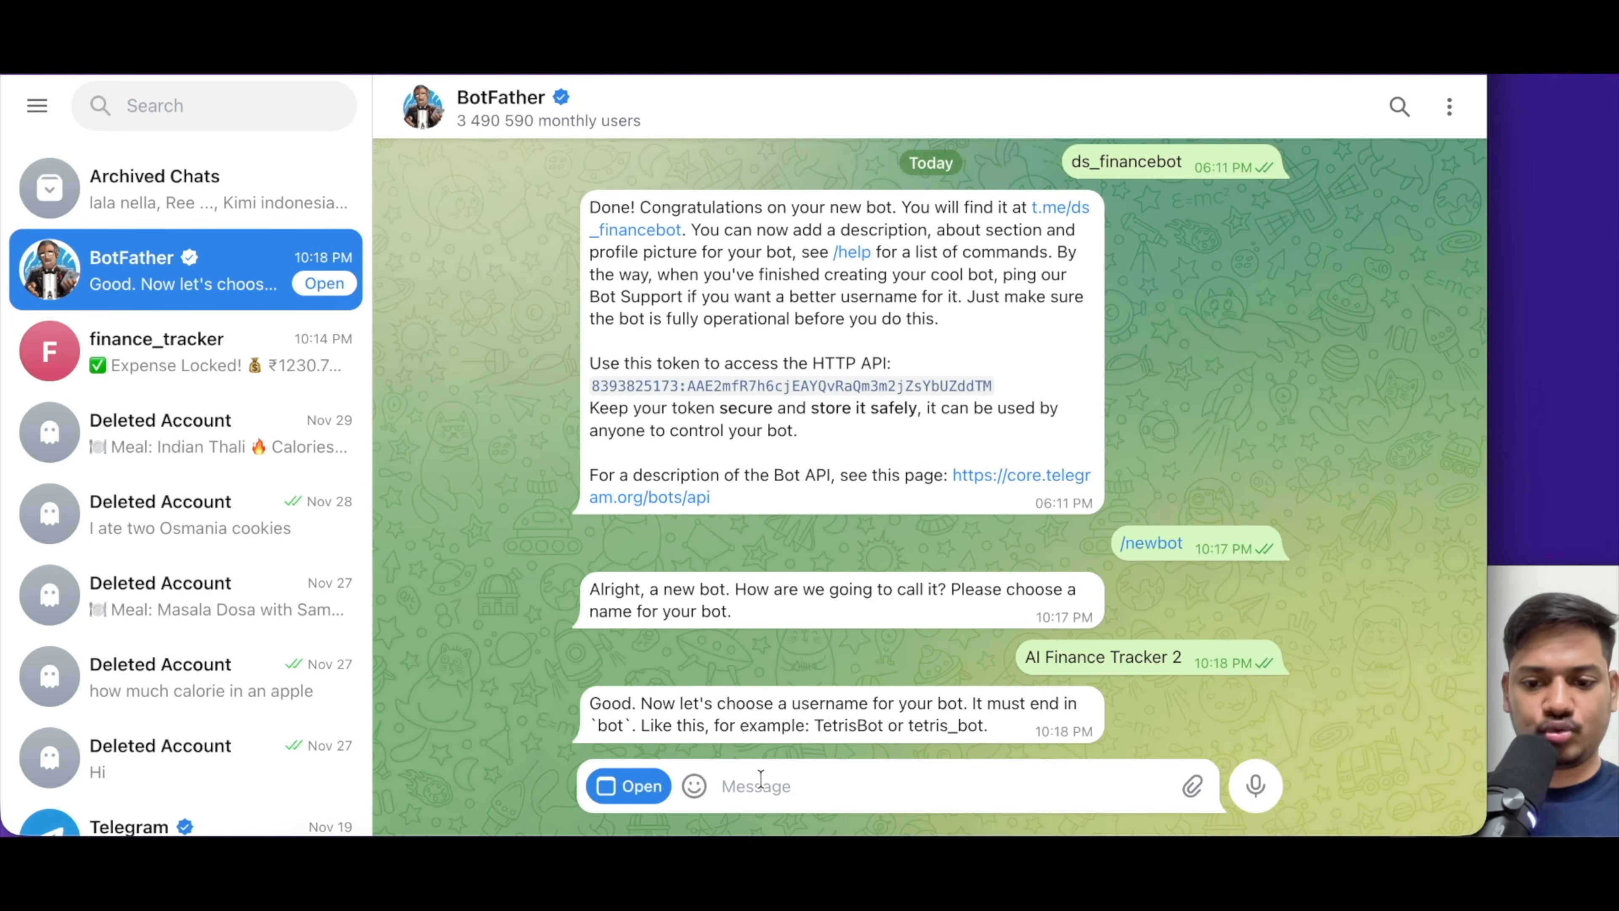
# Give BotFather the username ai_finace_2026bot for the new bot
pyautogui.write('ai')
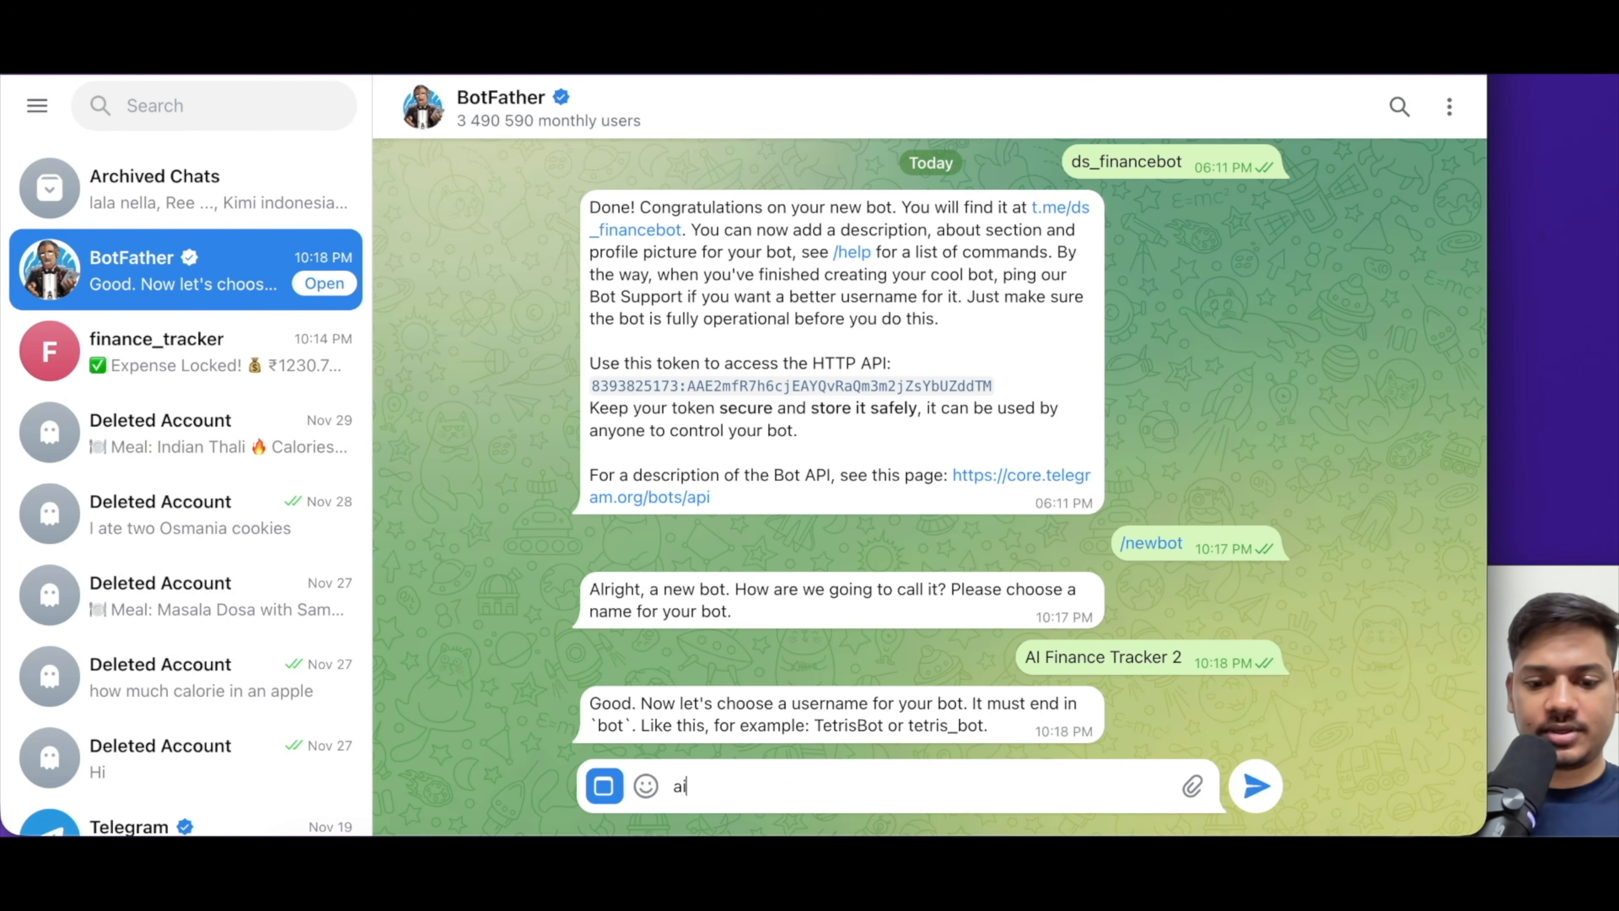
pyautogui.write('_finace_2026bot')
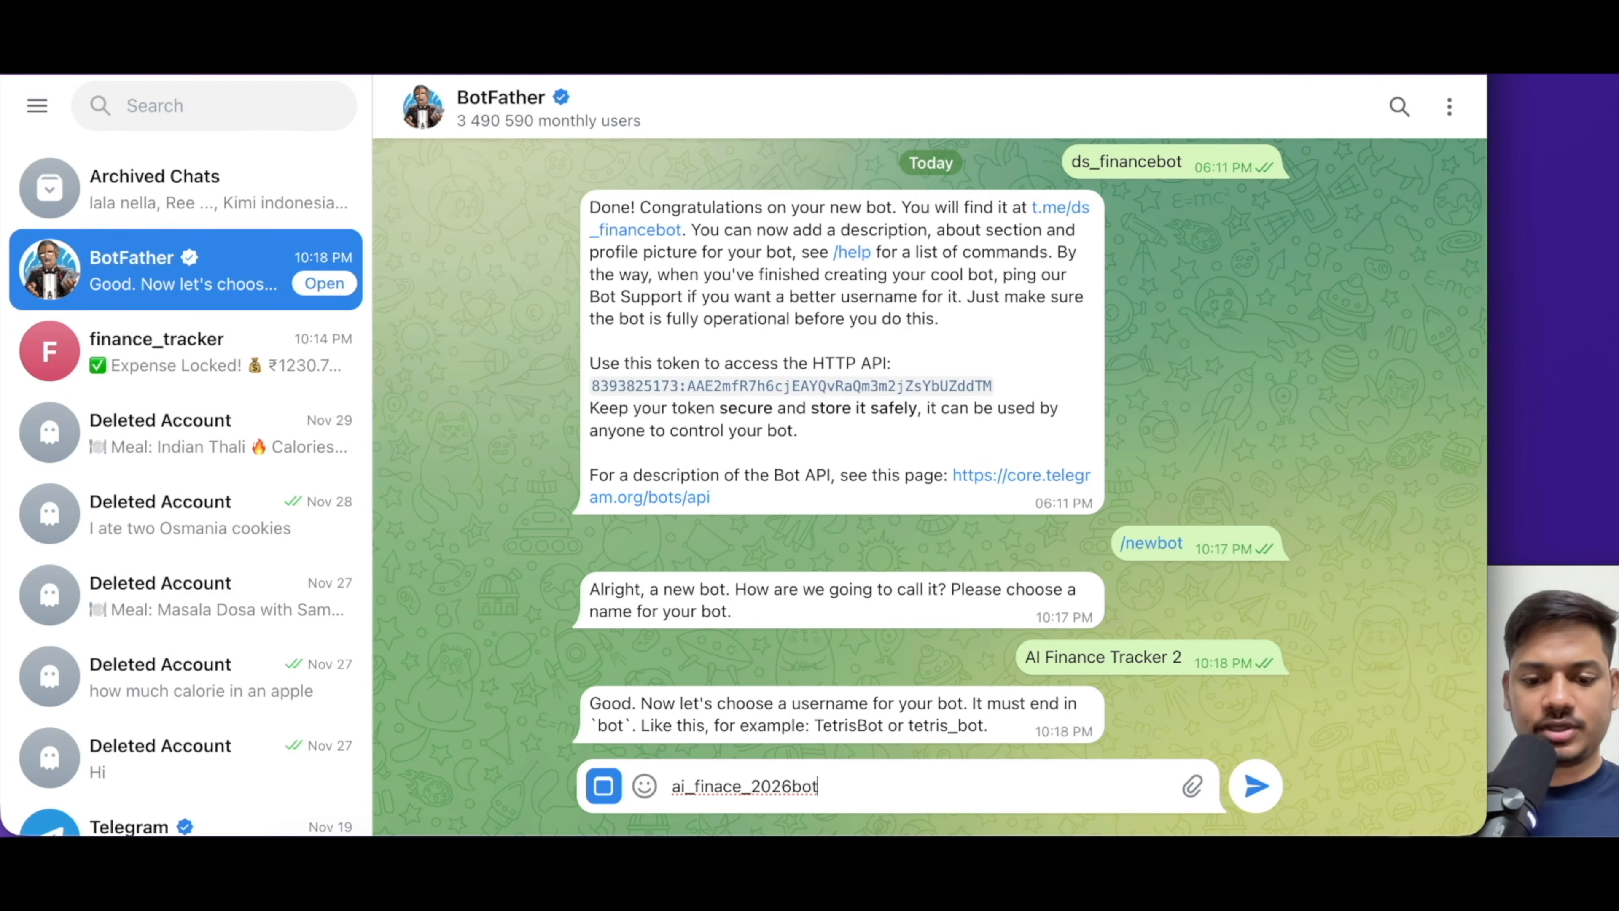
pyautogui.press('Return')
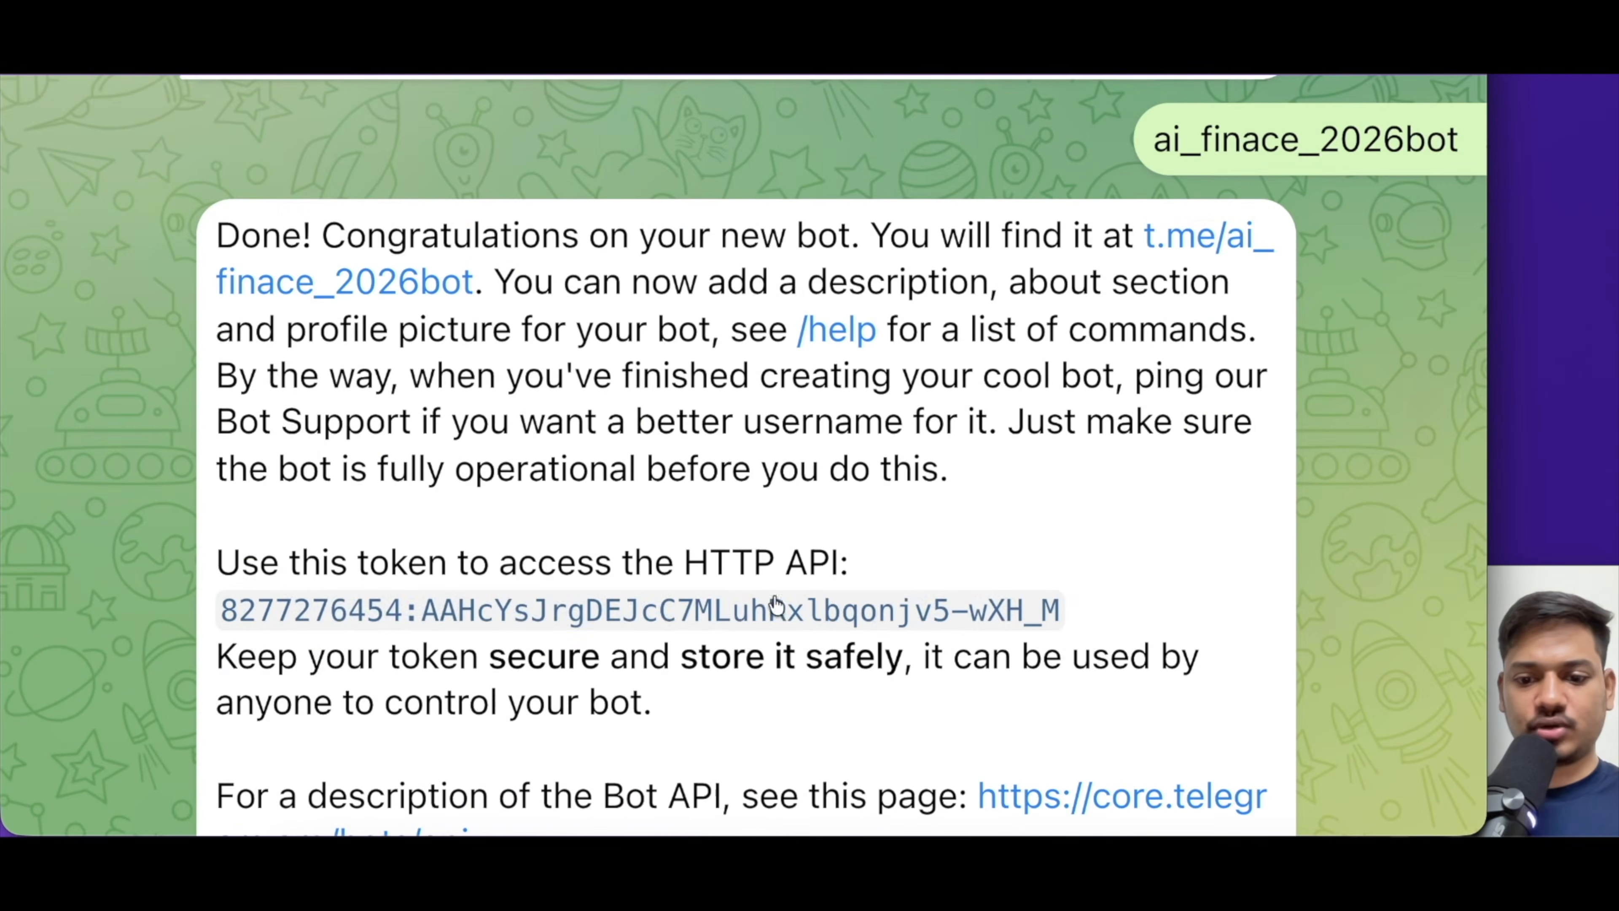
# Copy the new bot's API token from BotFather, paste it into the n8n credential's Access Token field, and save the credential
pyautogui.moveTo(1077, 613); pyautogui.dragTo(227, 610)
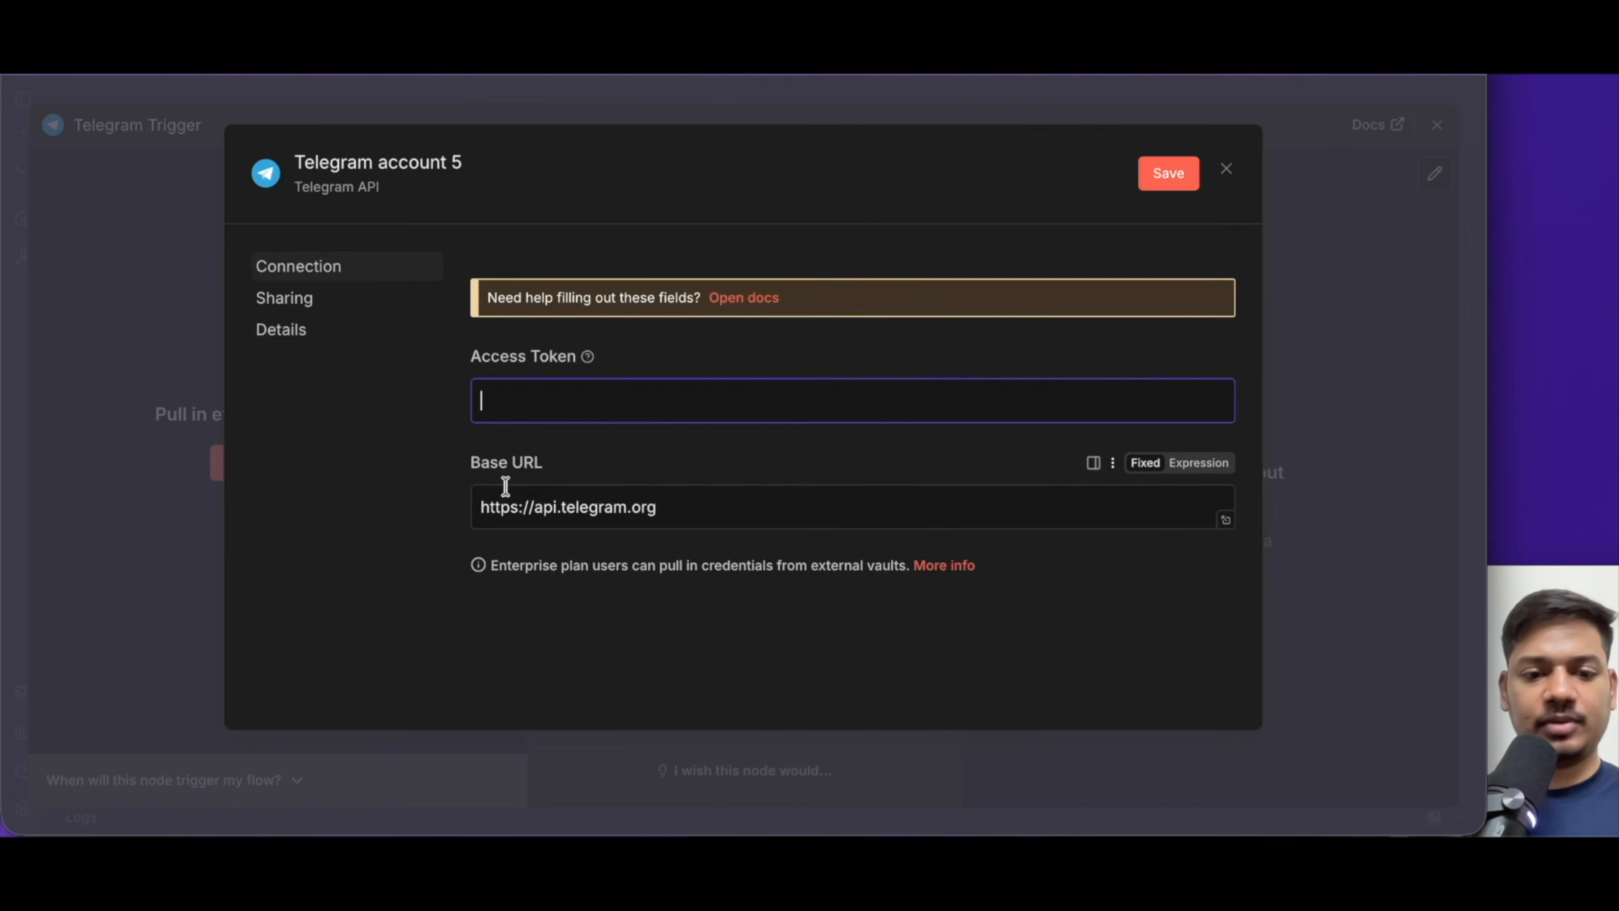
pyautogui.hotkey('ctrl', 'v')
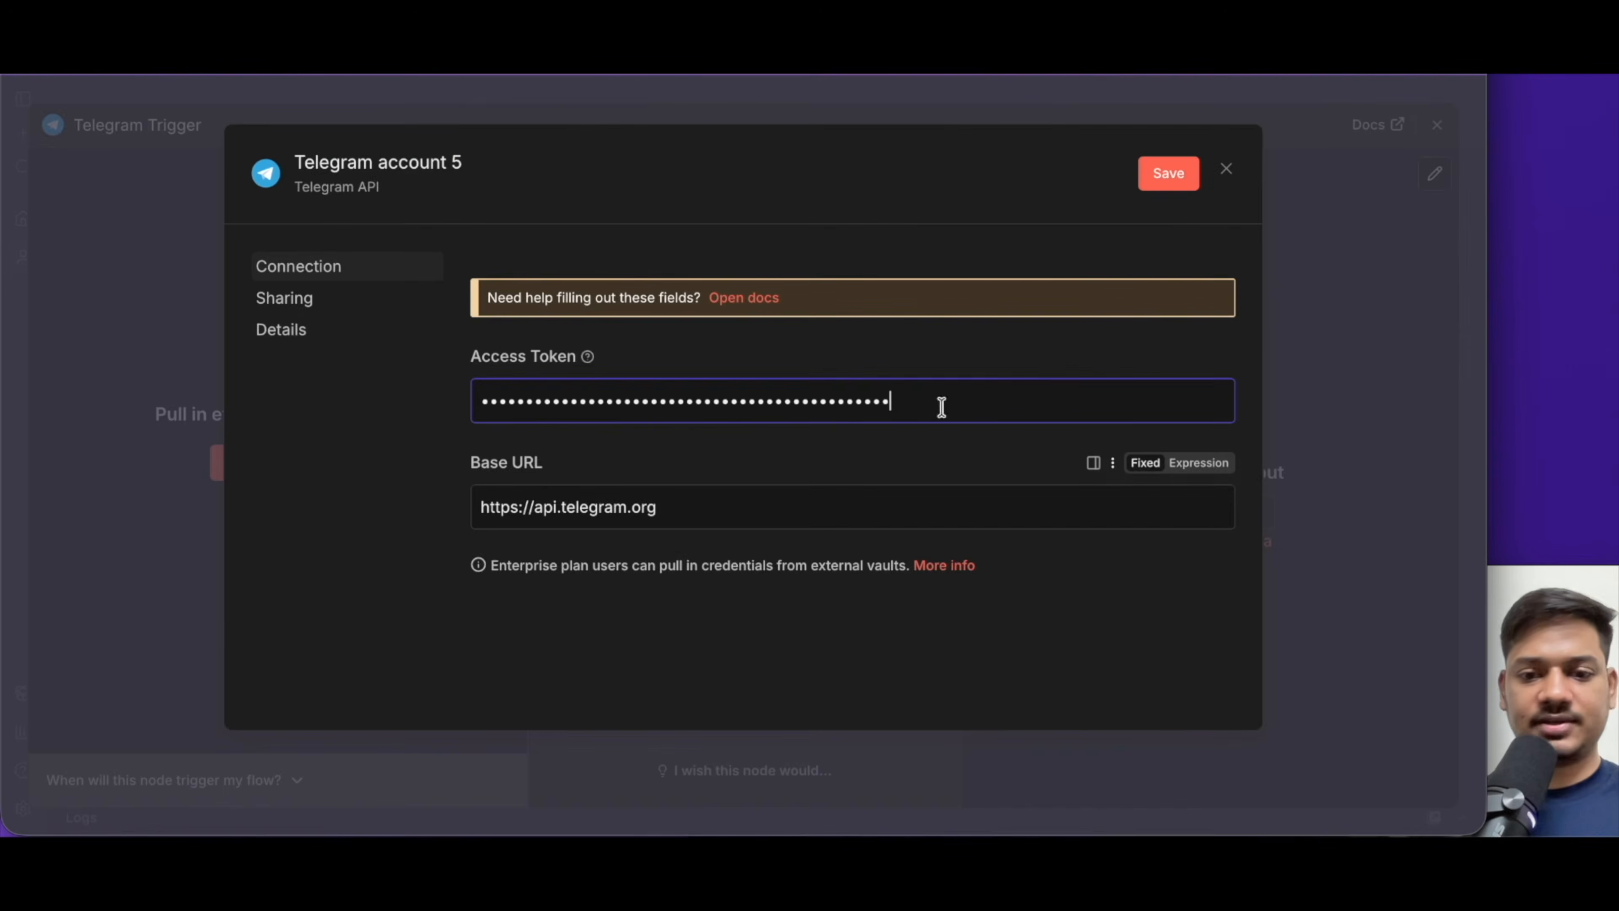
pyautogui.click(1195, 181)
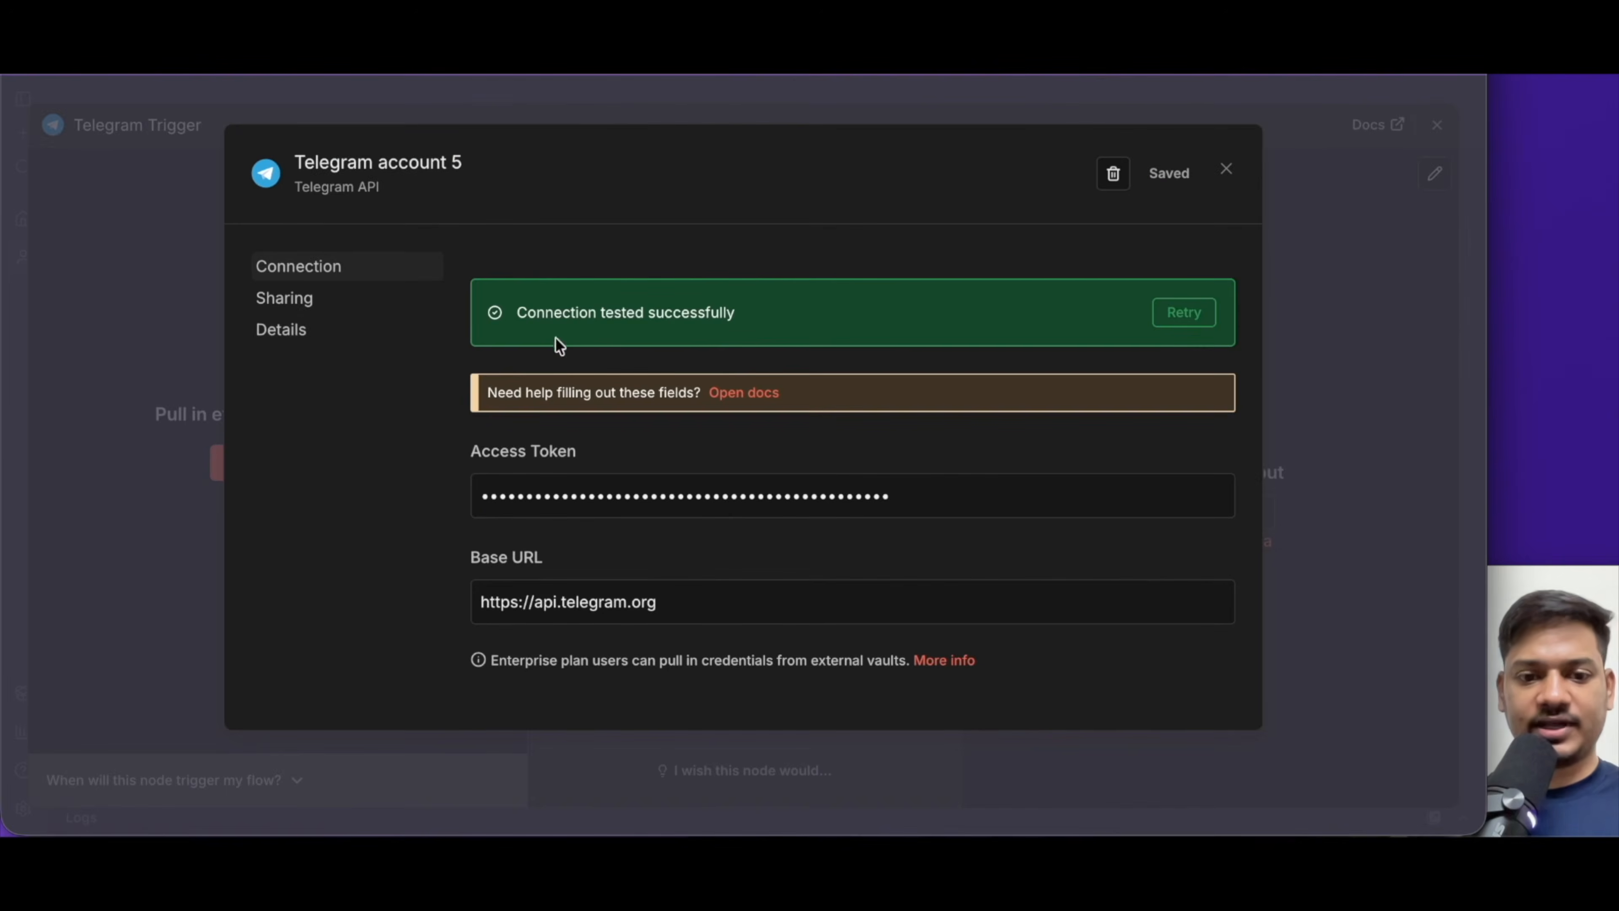
pyautogui.click(1224, 171)
# Close the Telegram Trigger settings and save the workflow
pyautogui.click(709, 357)
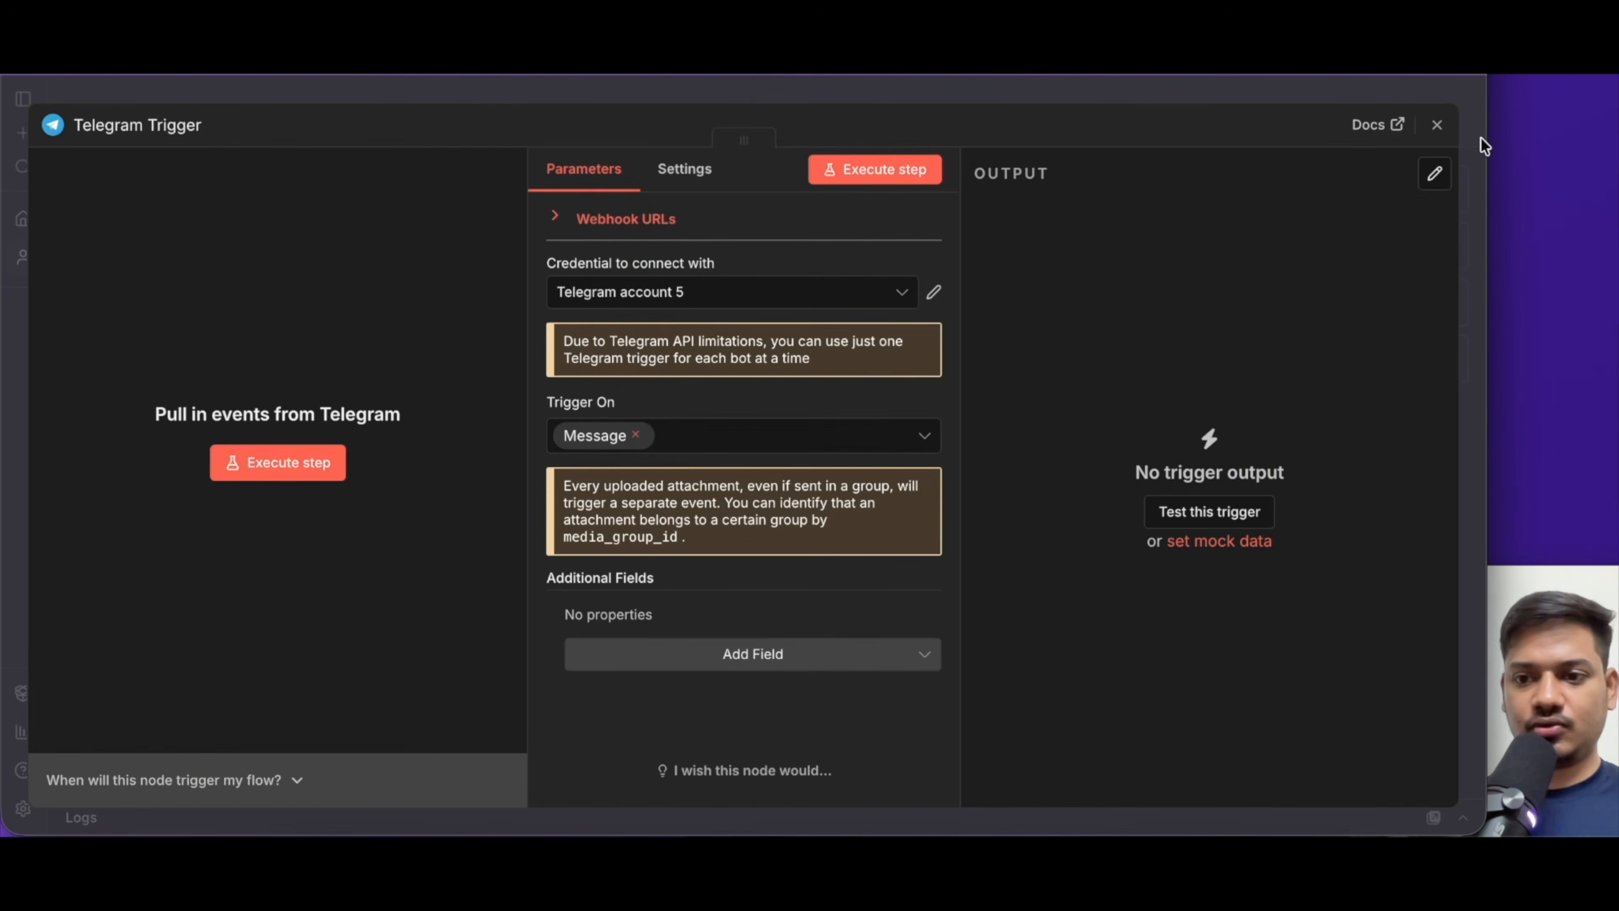
pyautogui.click(1437, 125)
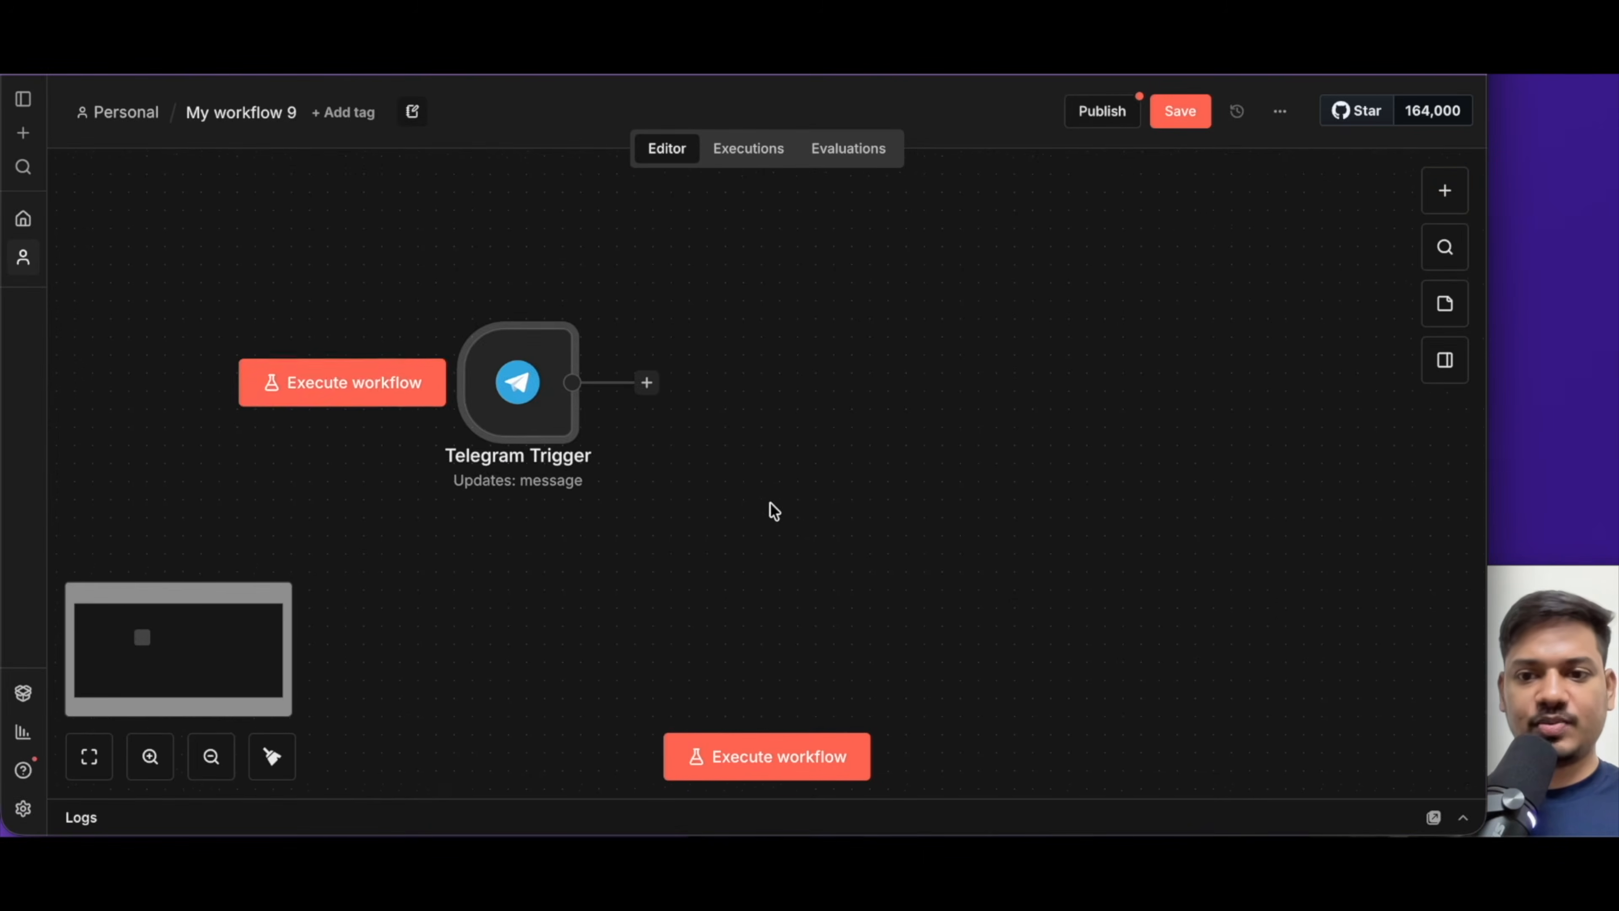
pyautogui.click(1180, 112)
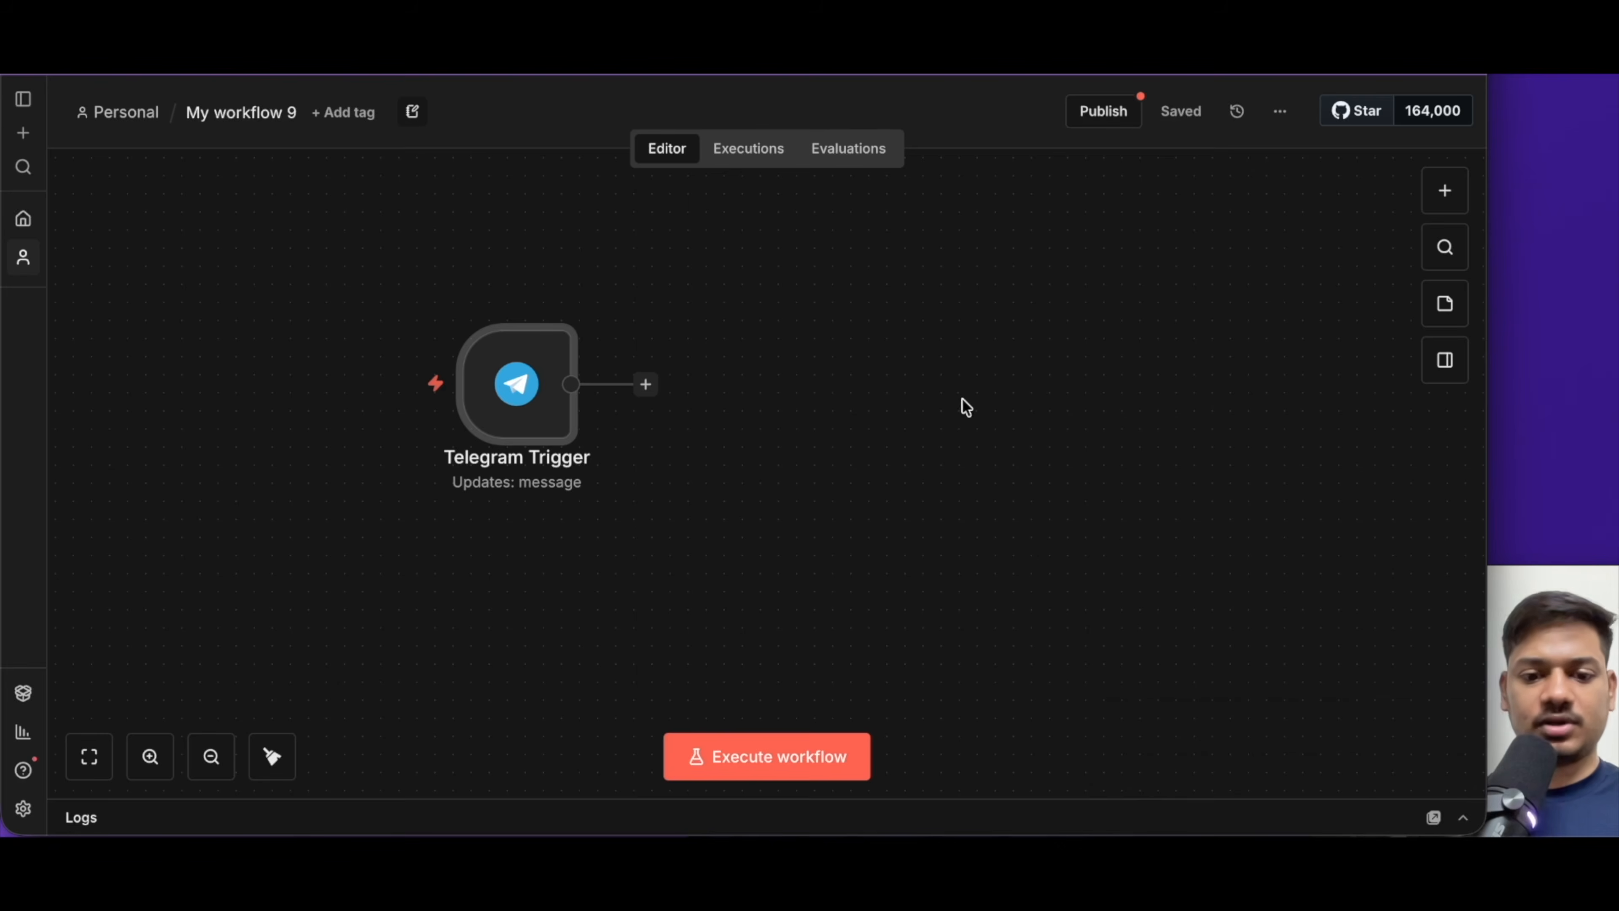
# Execute the workflow and start the AI Finance Tracker 2 bot in Telegram to test the trigger
pyautogui.click(748, 773)
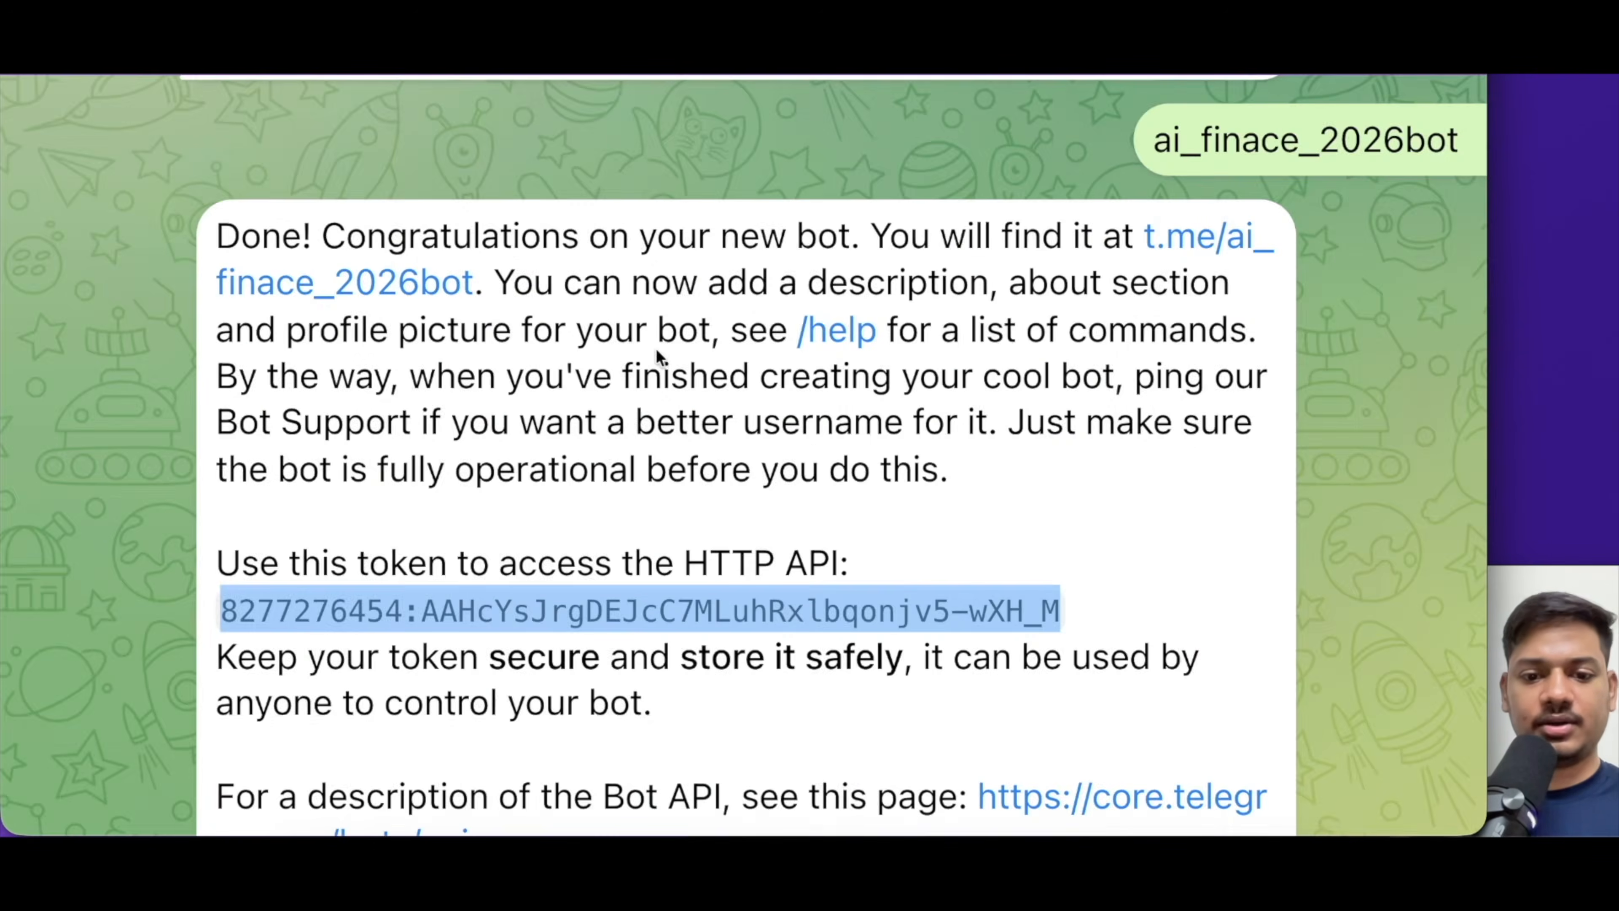
pyautogui.scroll(-5, 655, 349)
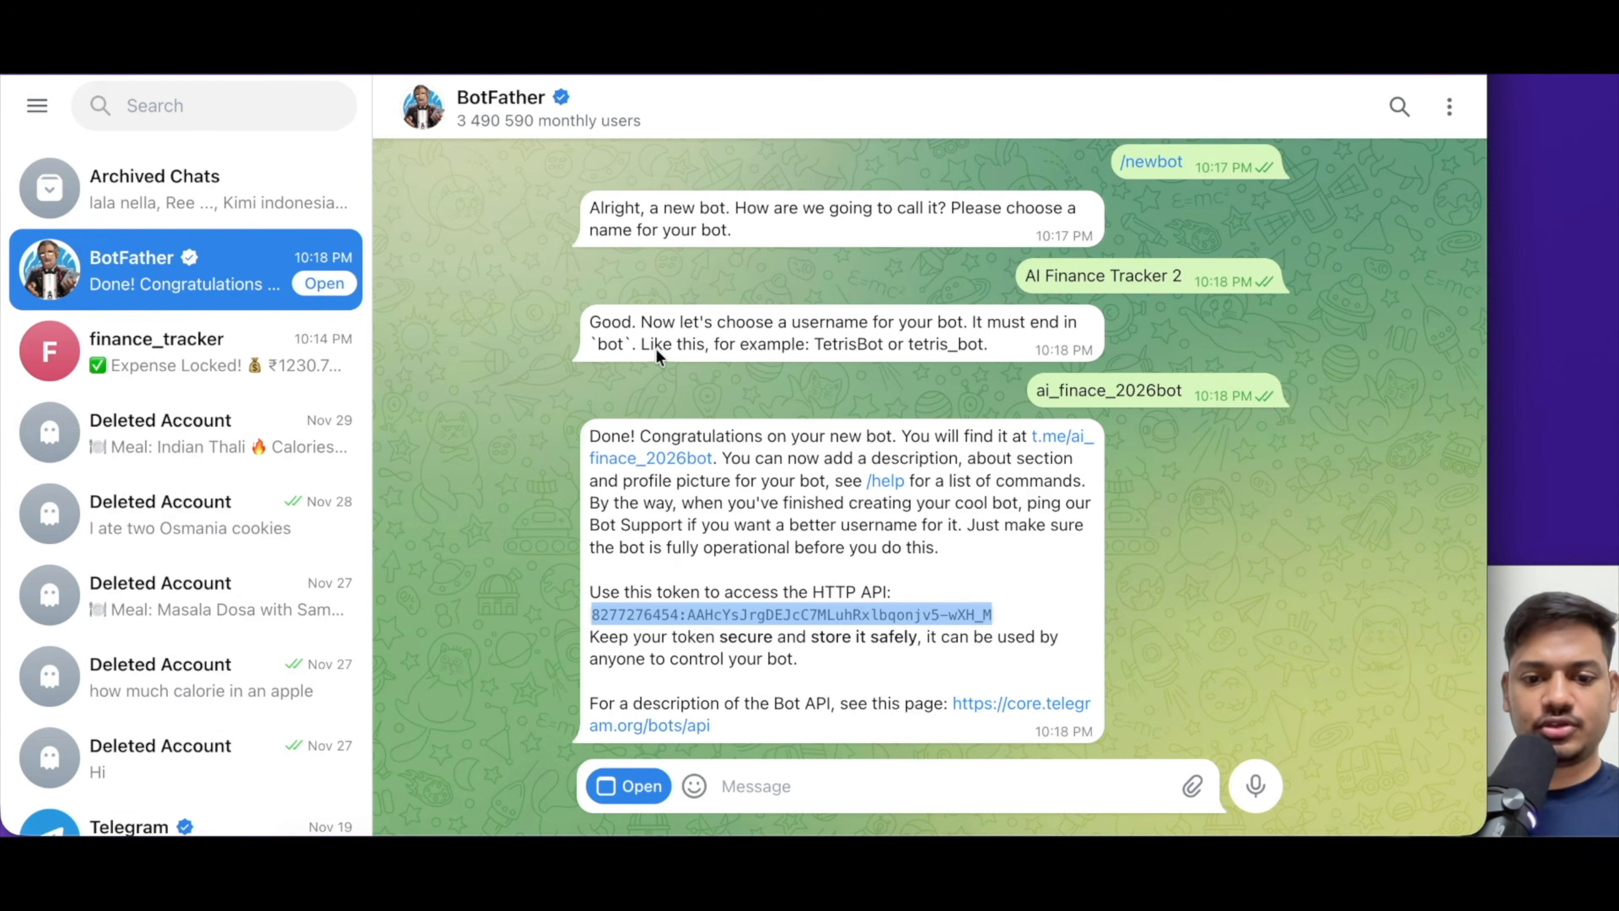
pyautogui.click(1041, 713)
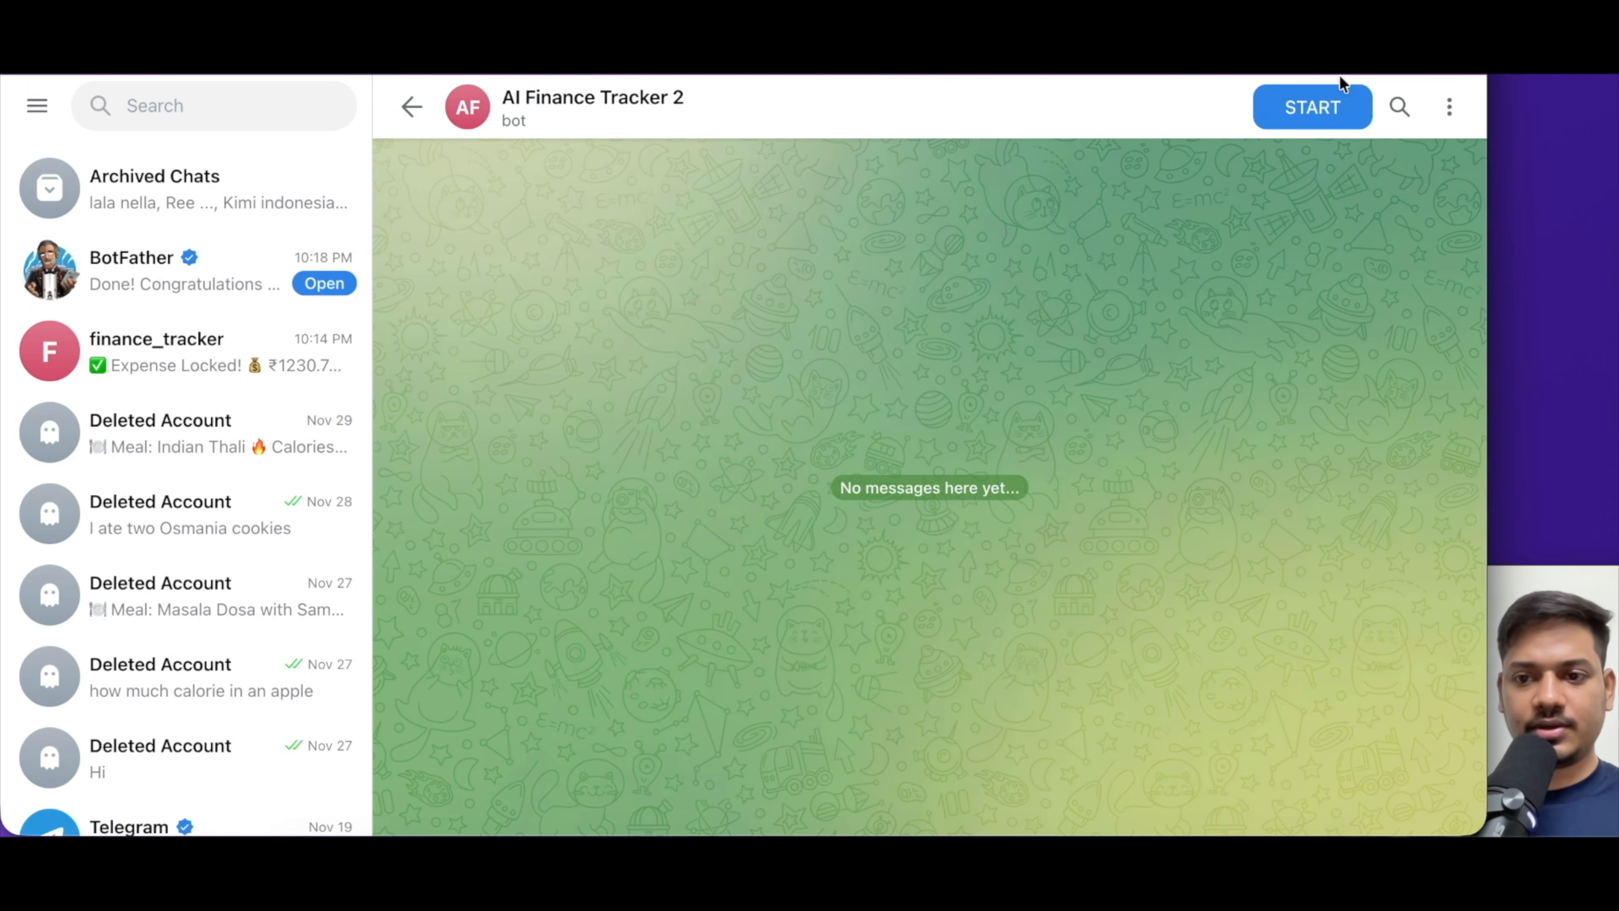
pyautogui.click(1307, 116)
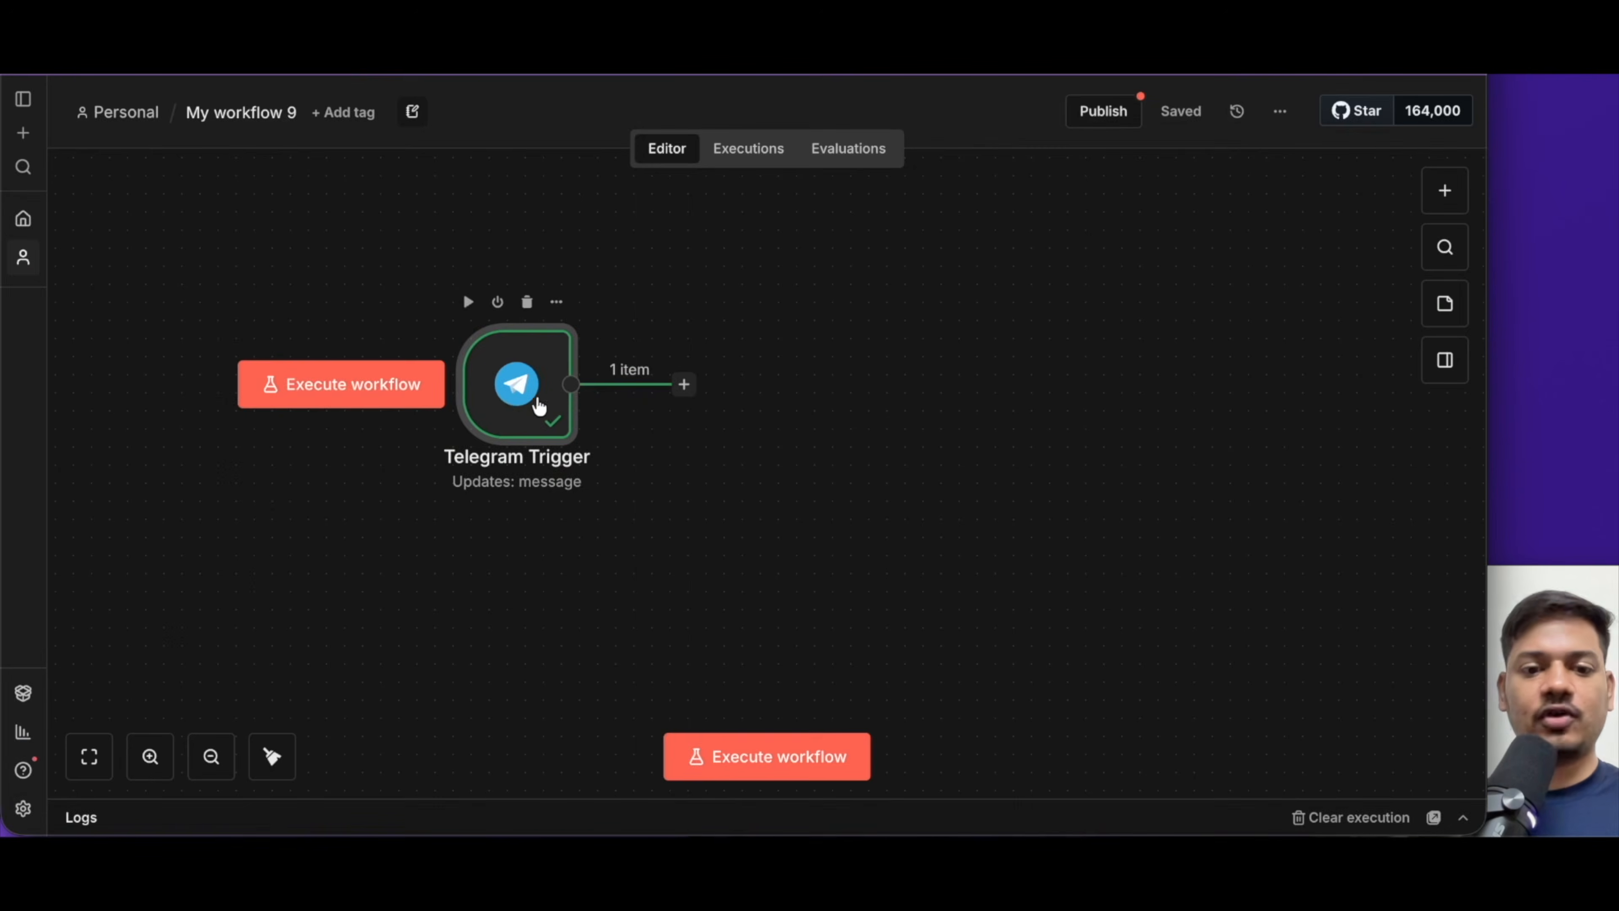
# Open the Telegram Trigger node and examine the output data received from the bot's start message
pyautogui.doubleClick(519, 411)
pyautogui.scroll(-5, 1193, 604)
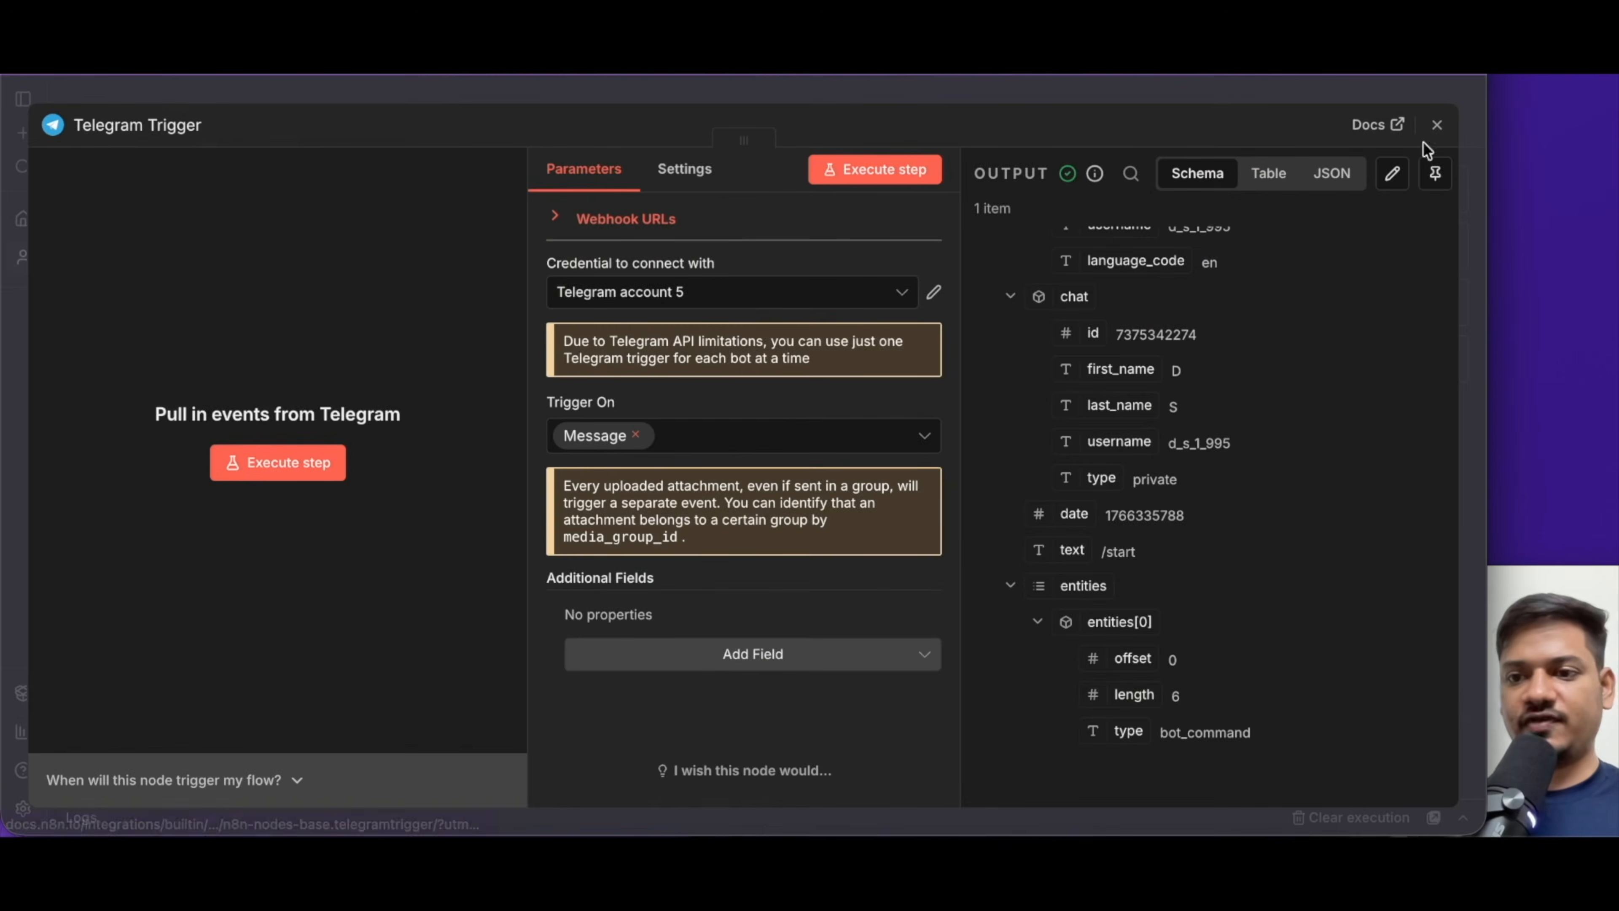
pyautogui.click(1427, 128)
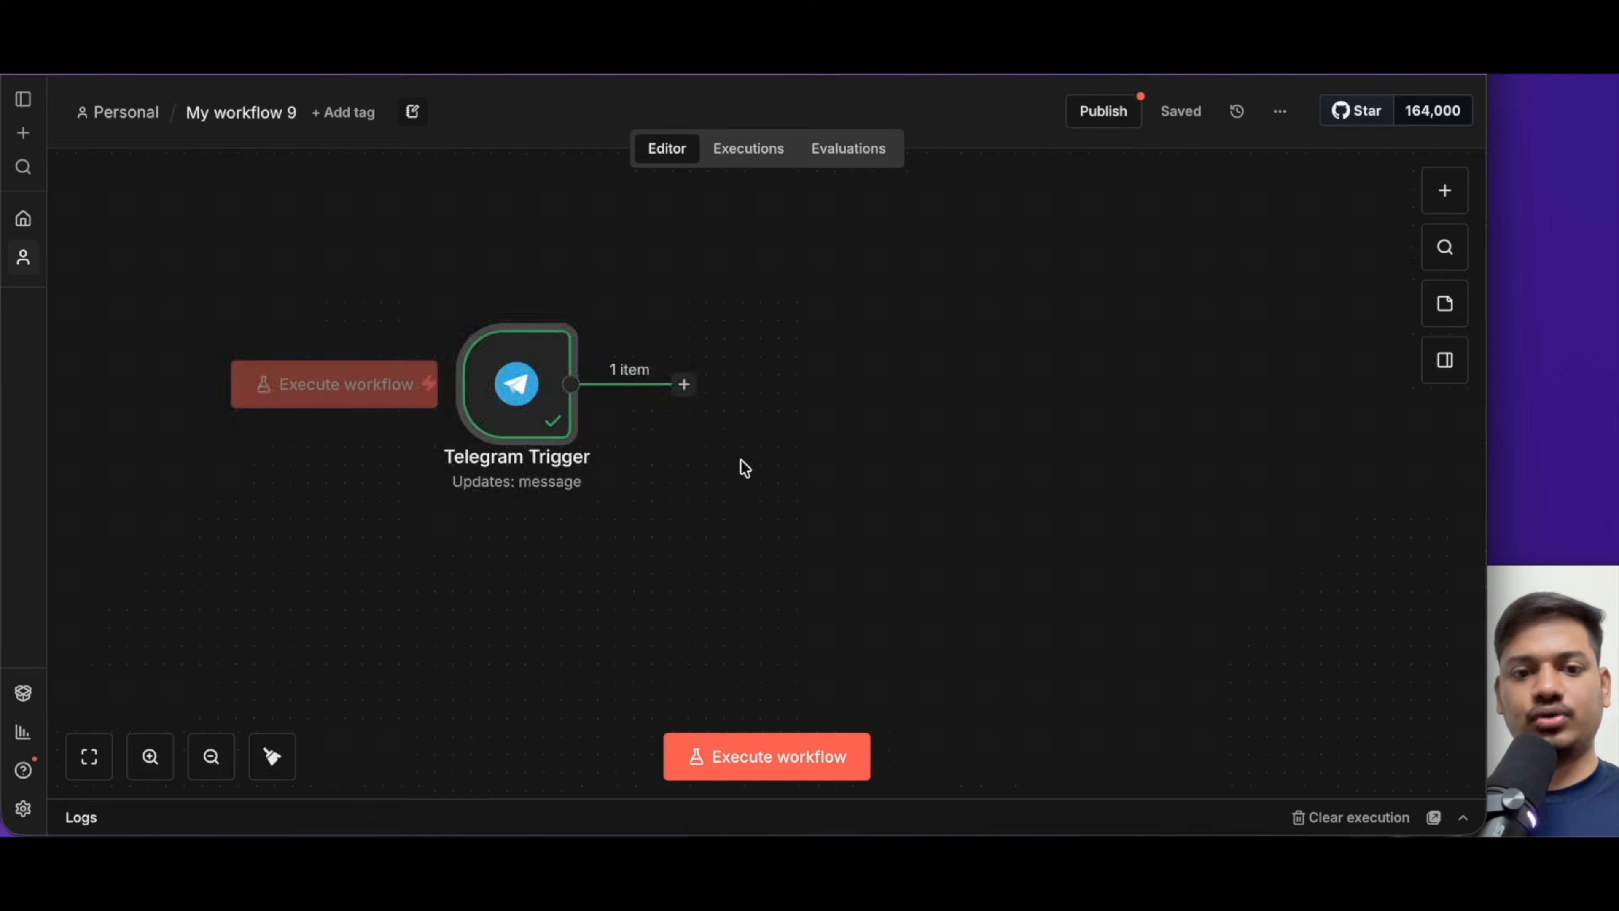
# Add an If node after the Telegram Trigger
pyautogui.hscroll(5, 704, 392)
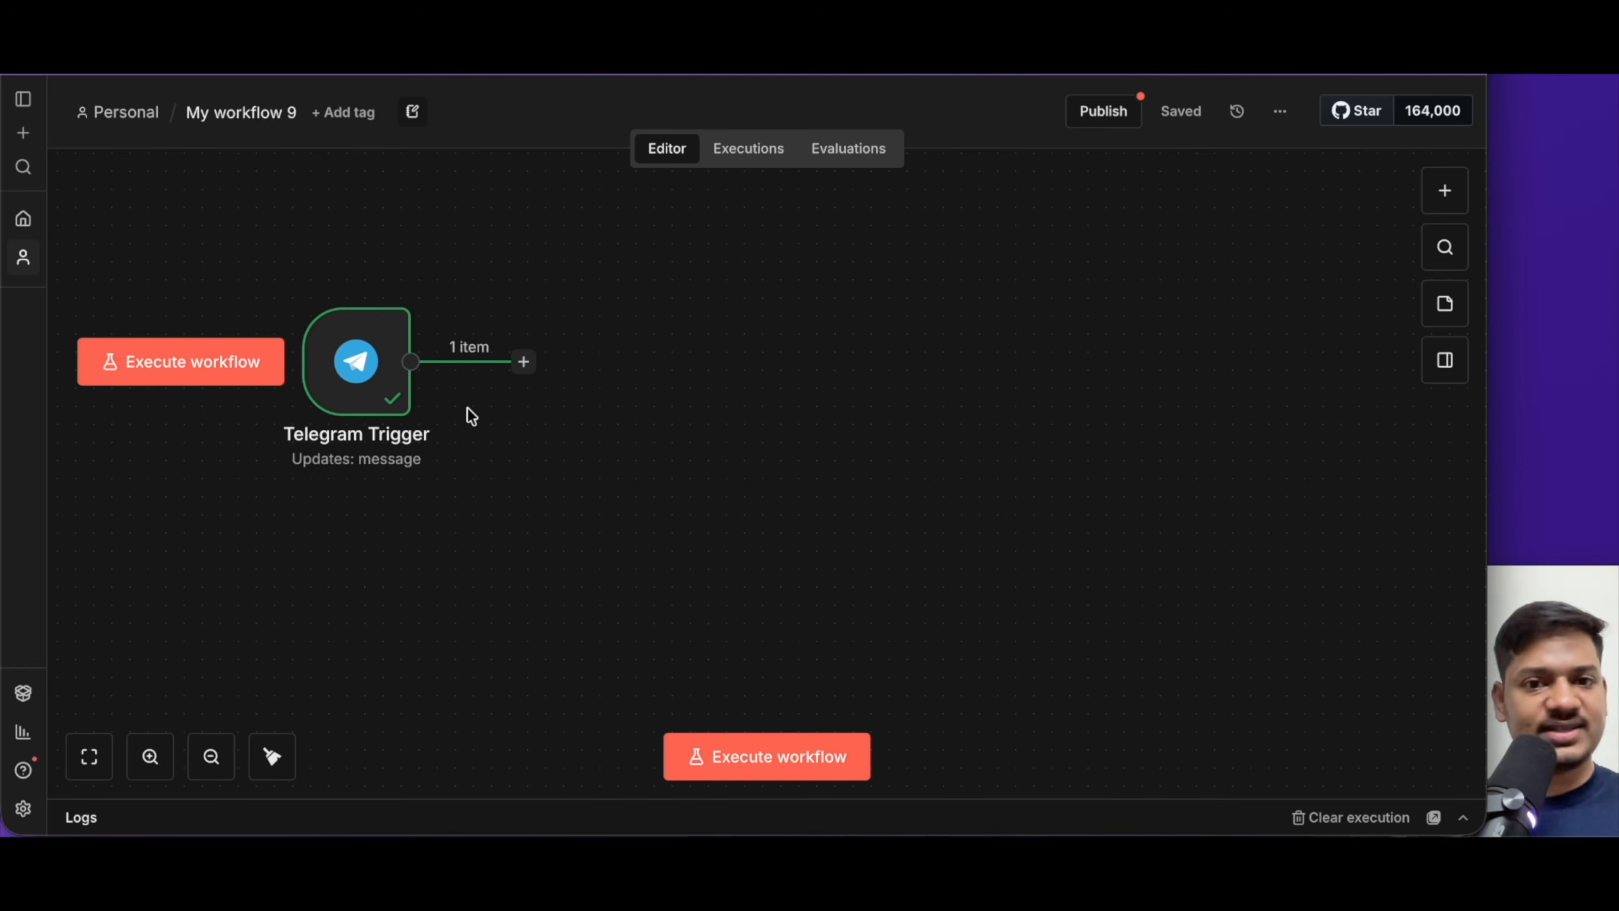
pyautogui.click(524, 367)
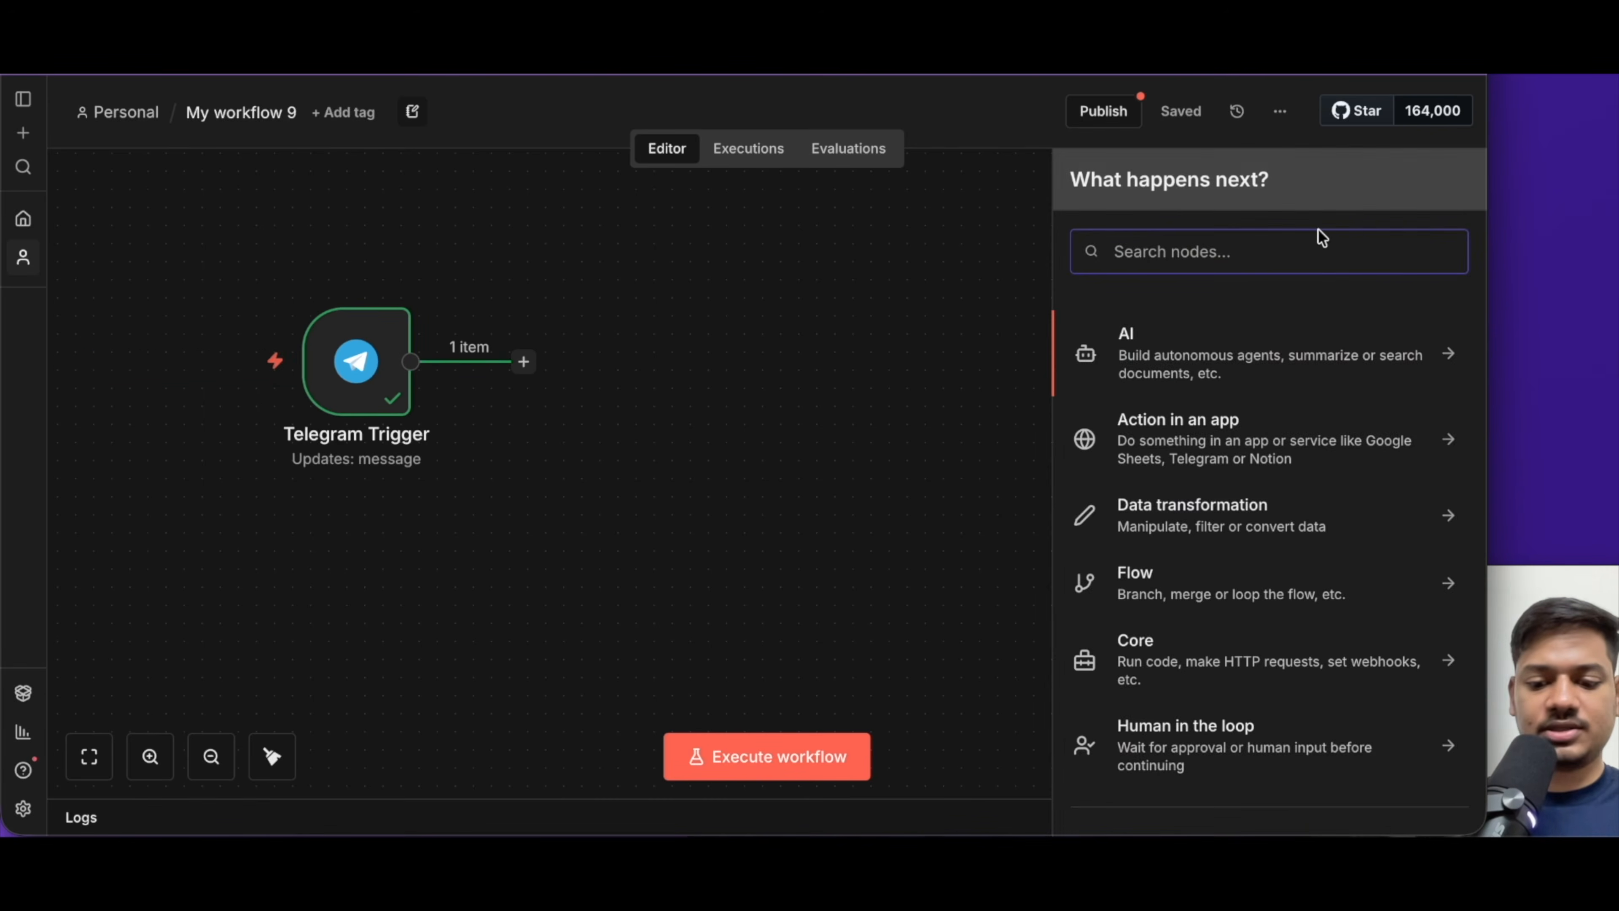
pyautogui.write('if')
pyautogui.click(1177, 357)
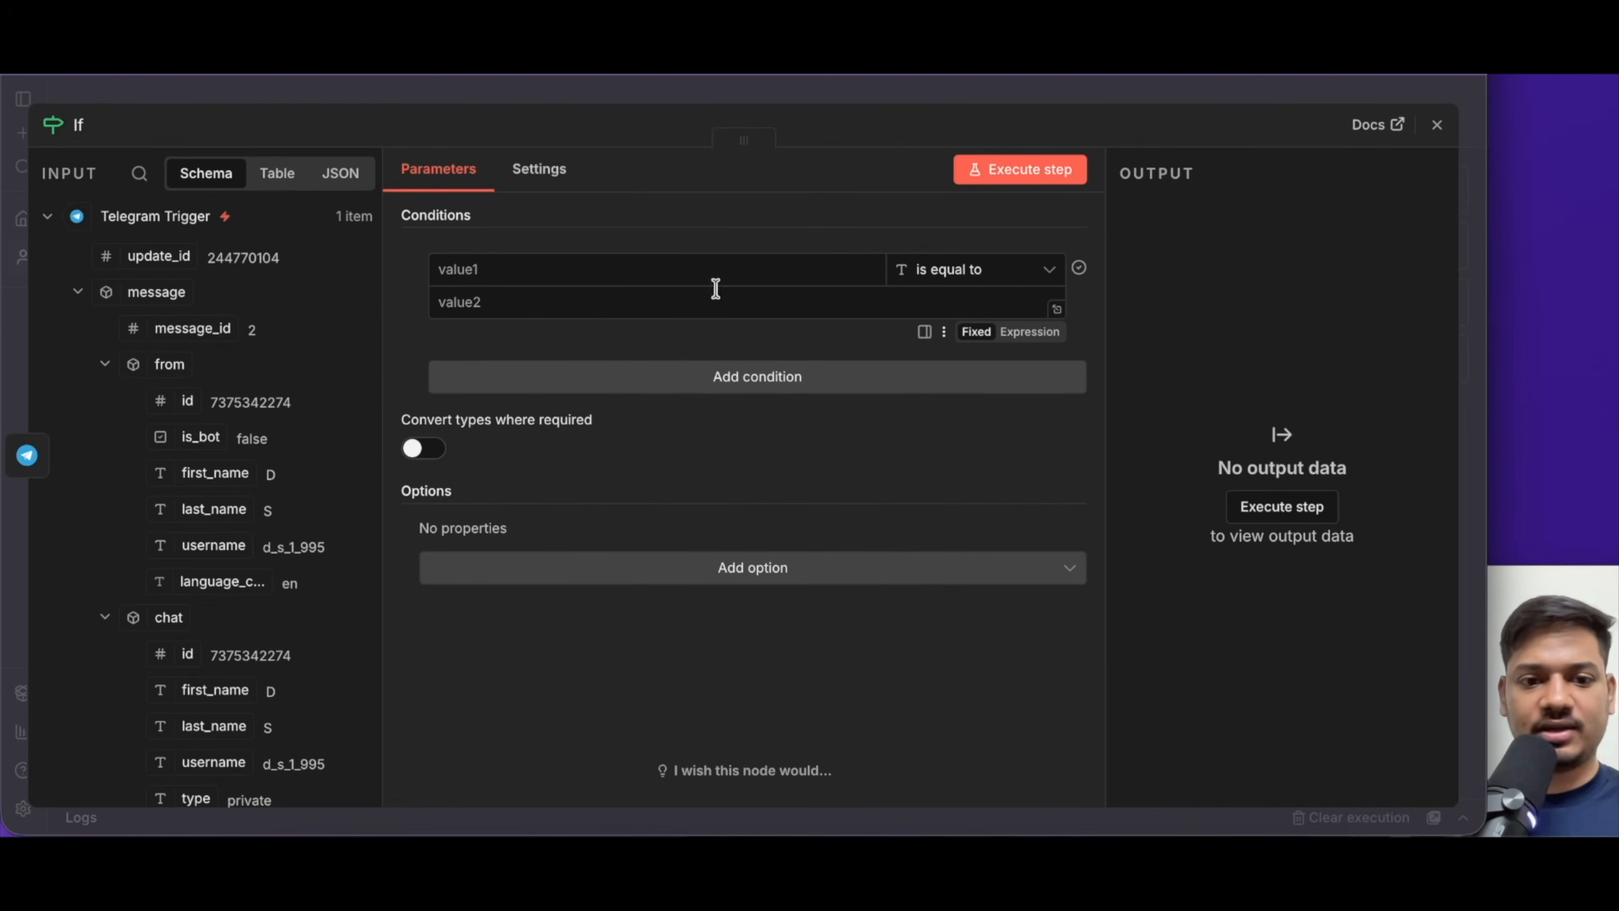
# Set the If condition to check that the string {{ $json.message.text }} exists, and close the node settings
pyautogui.click(456, 270)
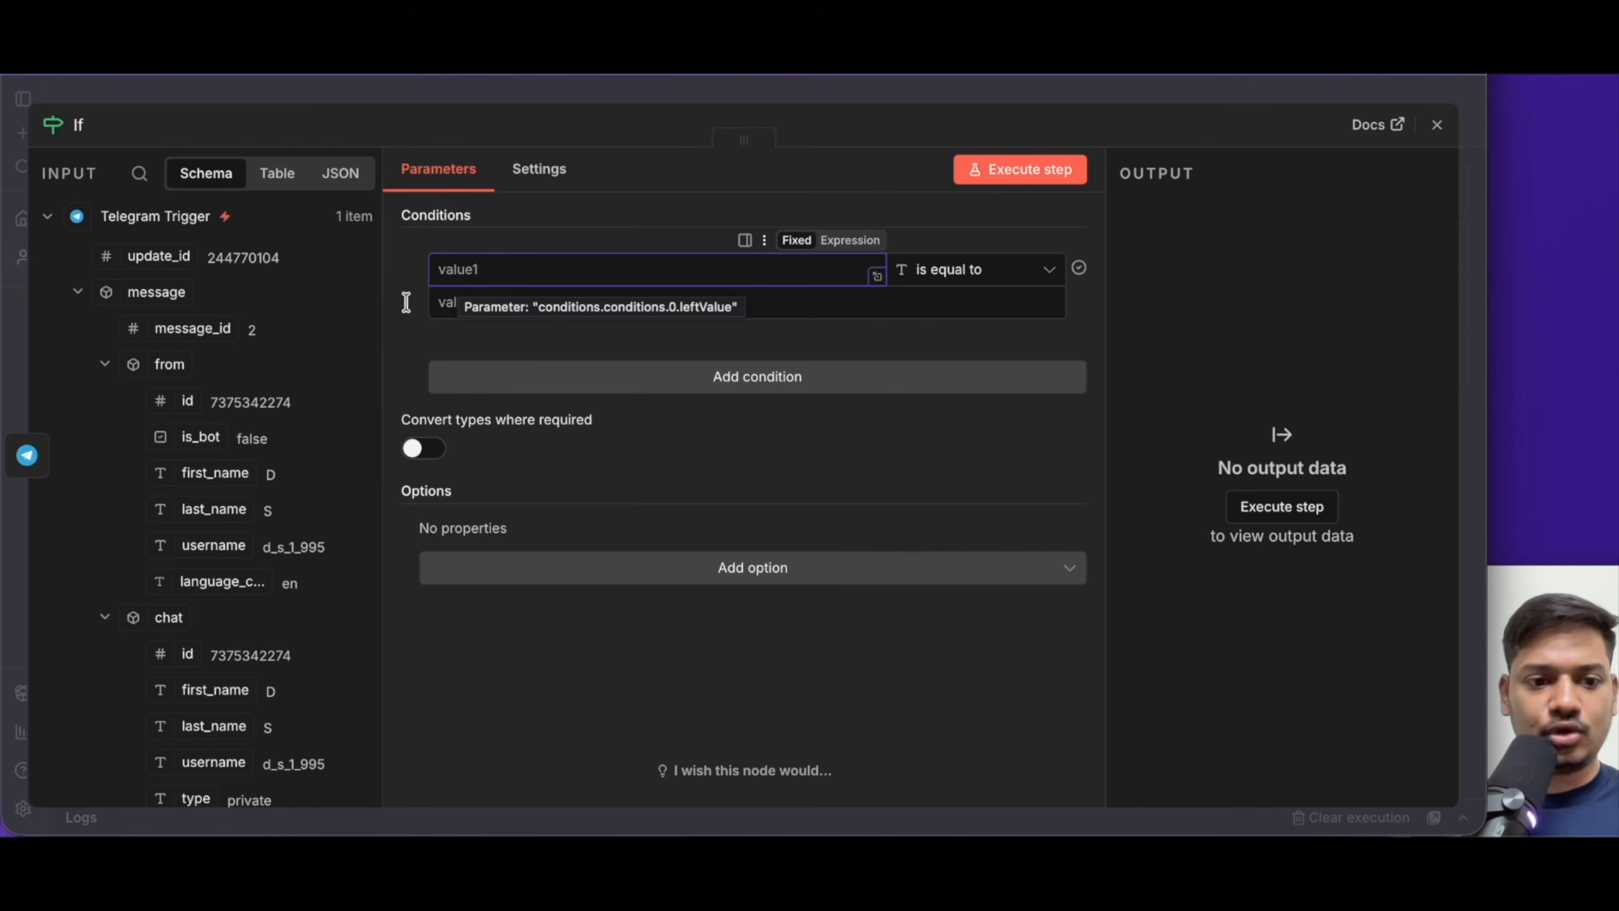
pyautogui.scroll(-5, 314, 512)
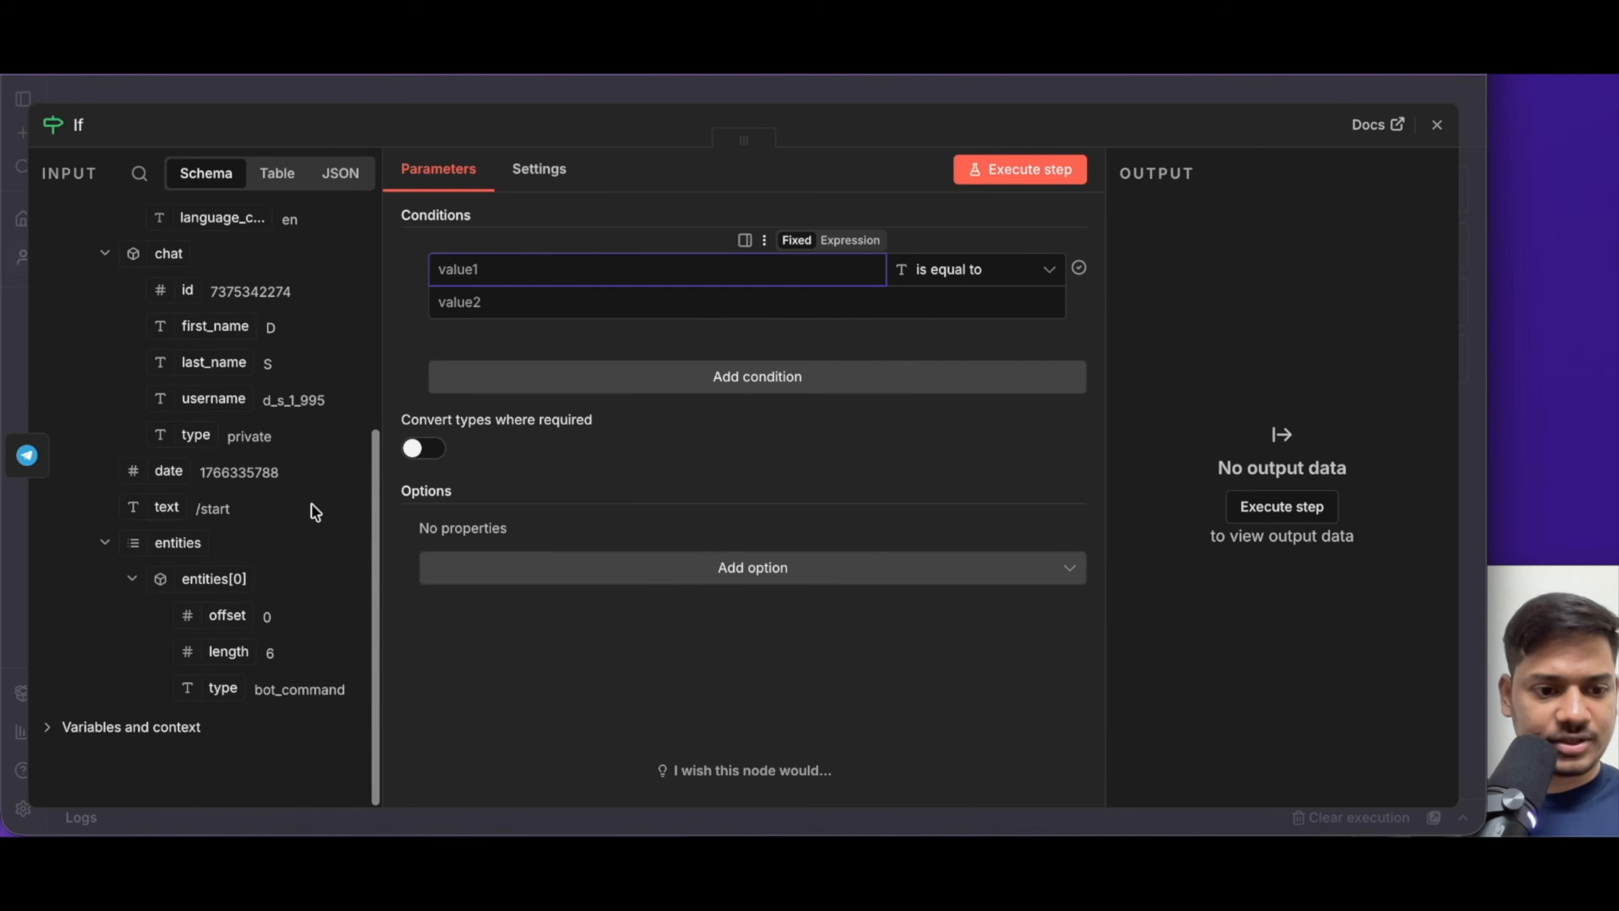
pyautogui.moveTo(165, 510); pyautogui.dragTo(462, 268)
pyautogui.click(795, 202)
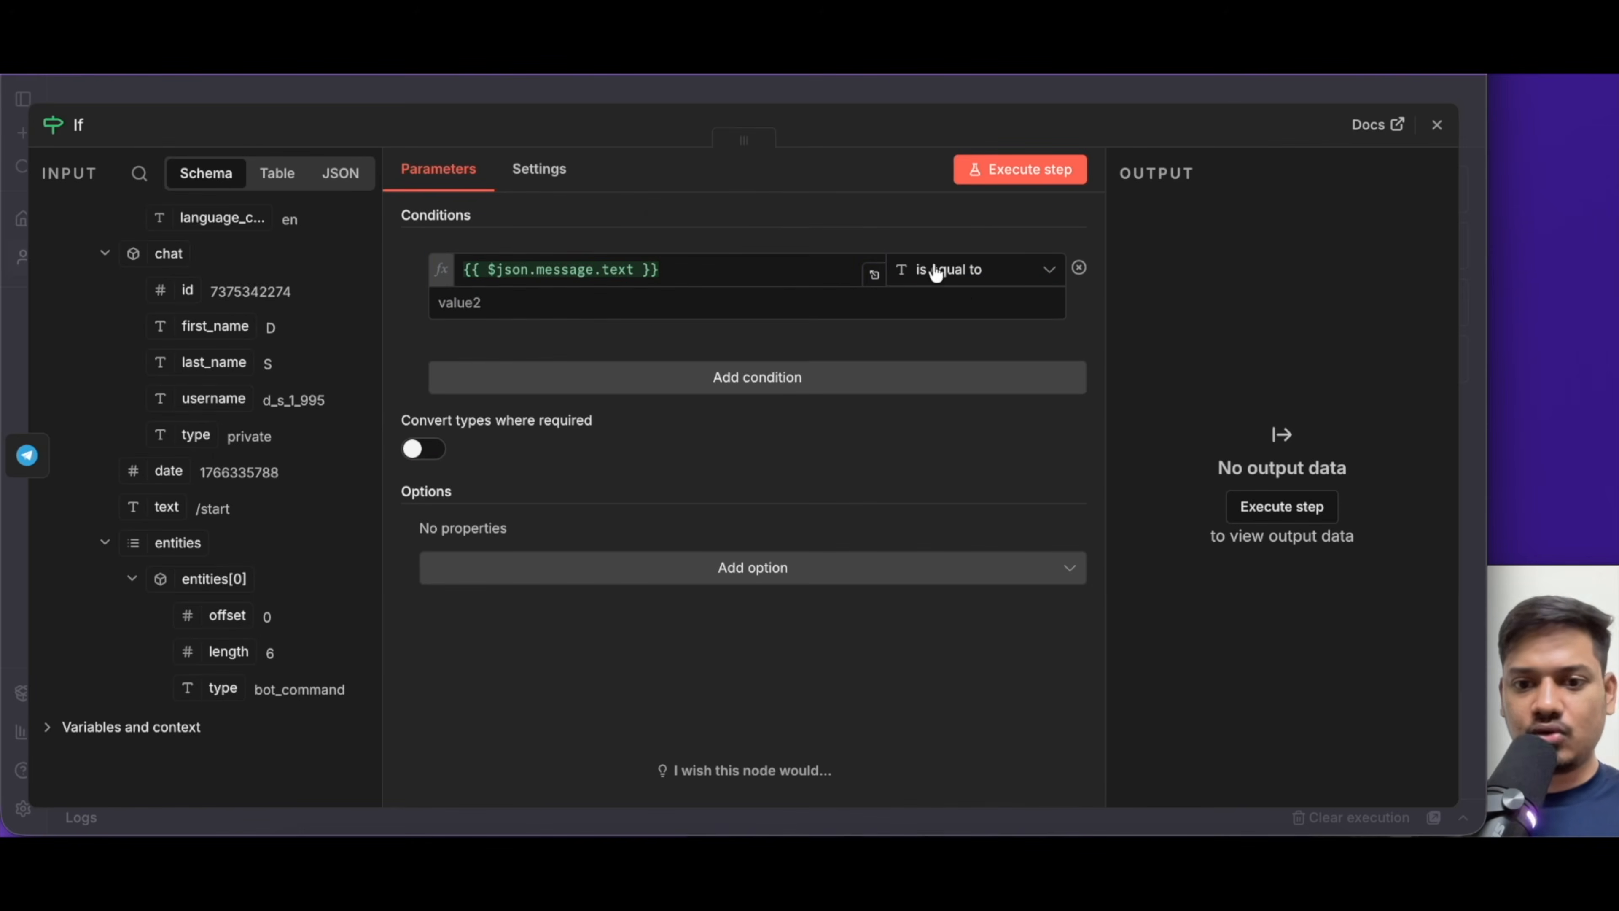
pyautogui.click(950, 275)
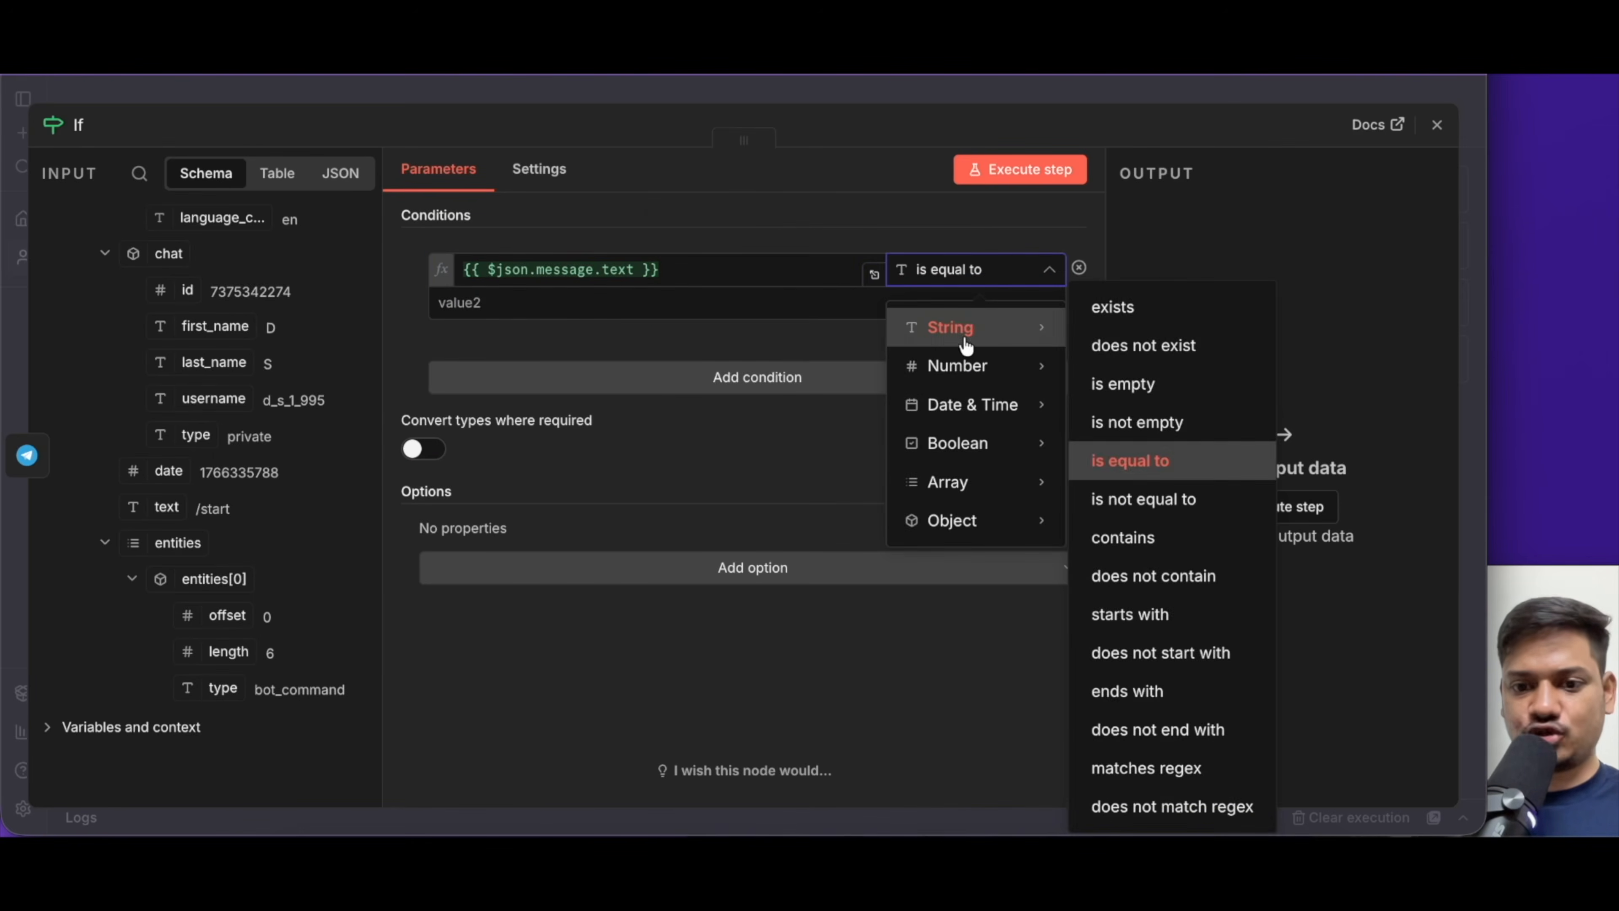
pyautogui.click(1170, 307)
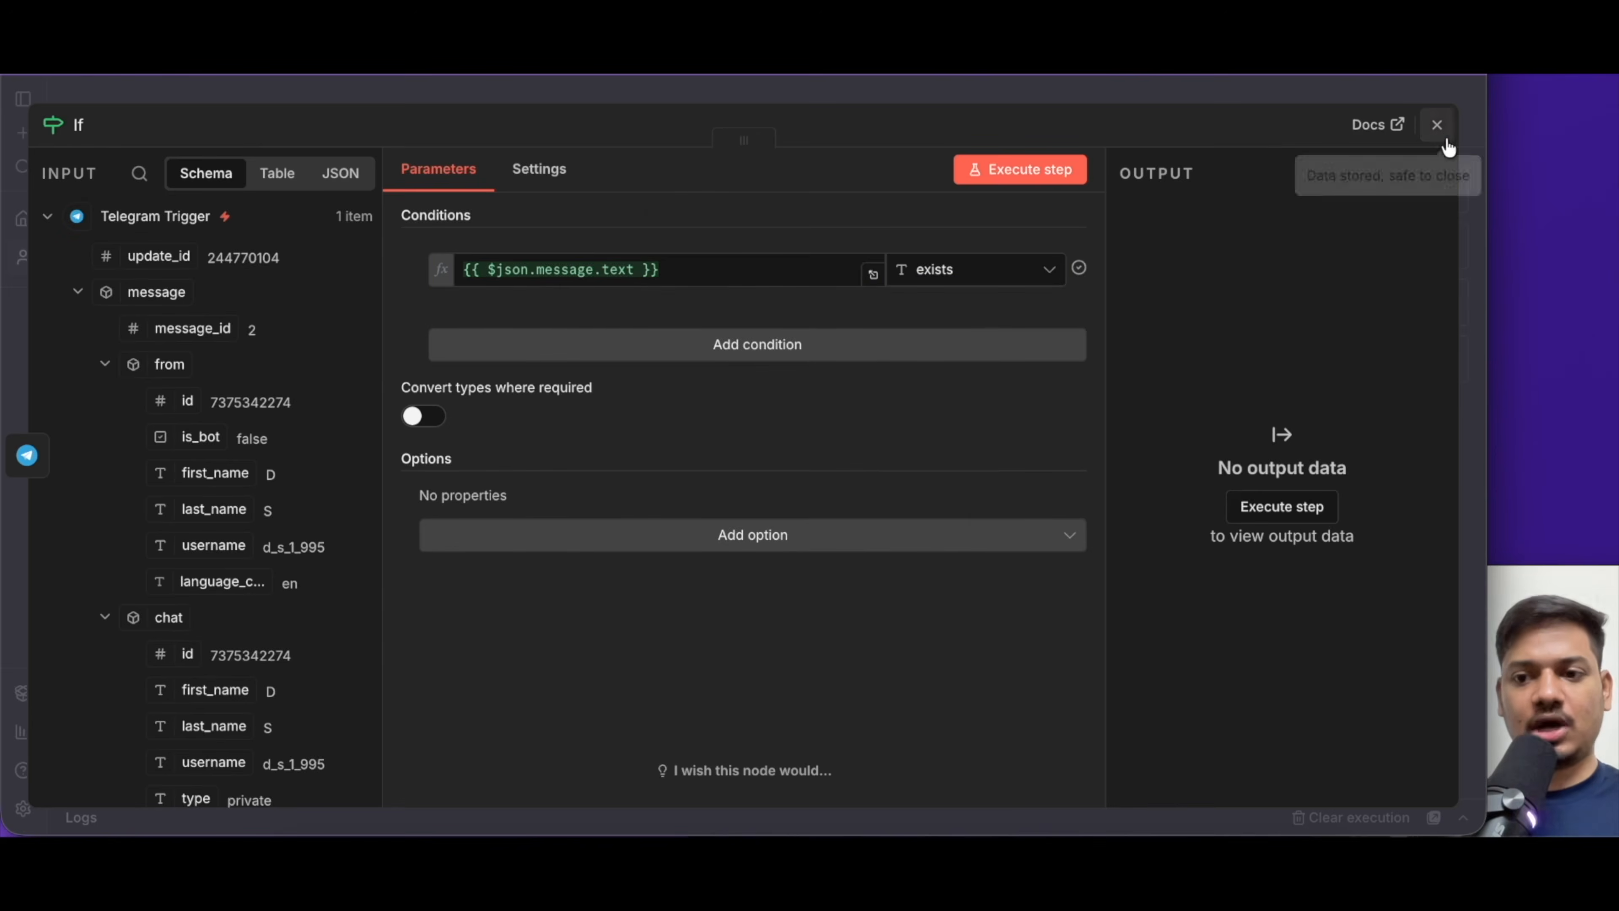
pyautogui.click(1437, 126)
# Save the workflow with the new If node and execute it to listen for a Telegram message
pyautogui.scroll(5, 588, 365)
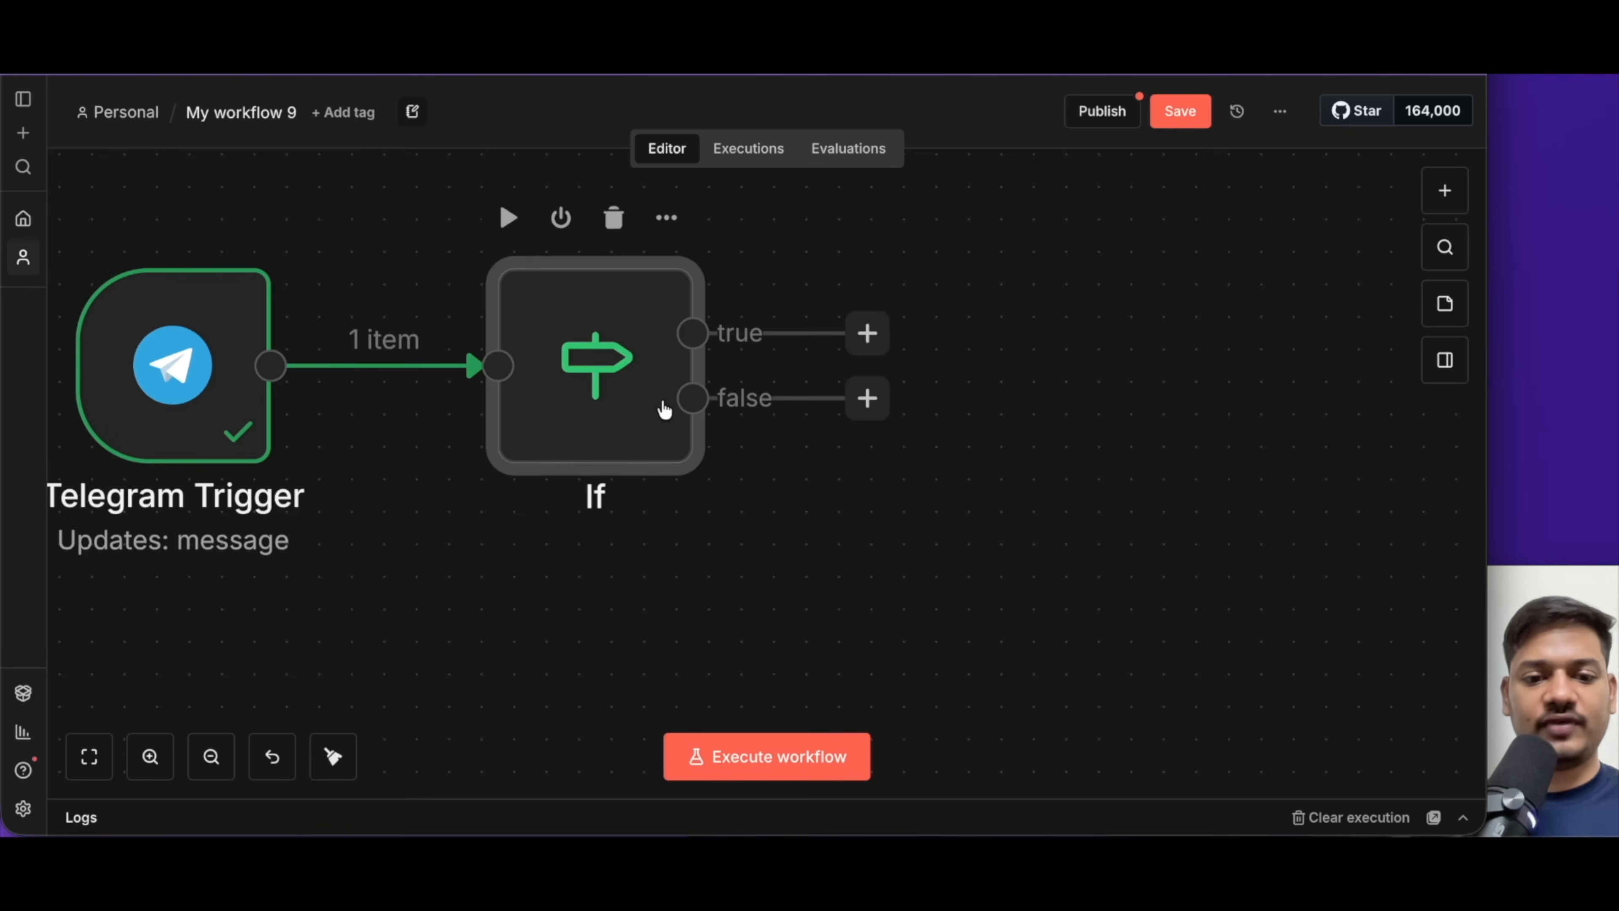
pyautogui.scroll(-5, 664, 406)
pyautogui.scroll(3, 665, 408)
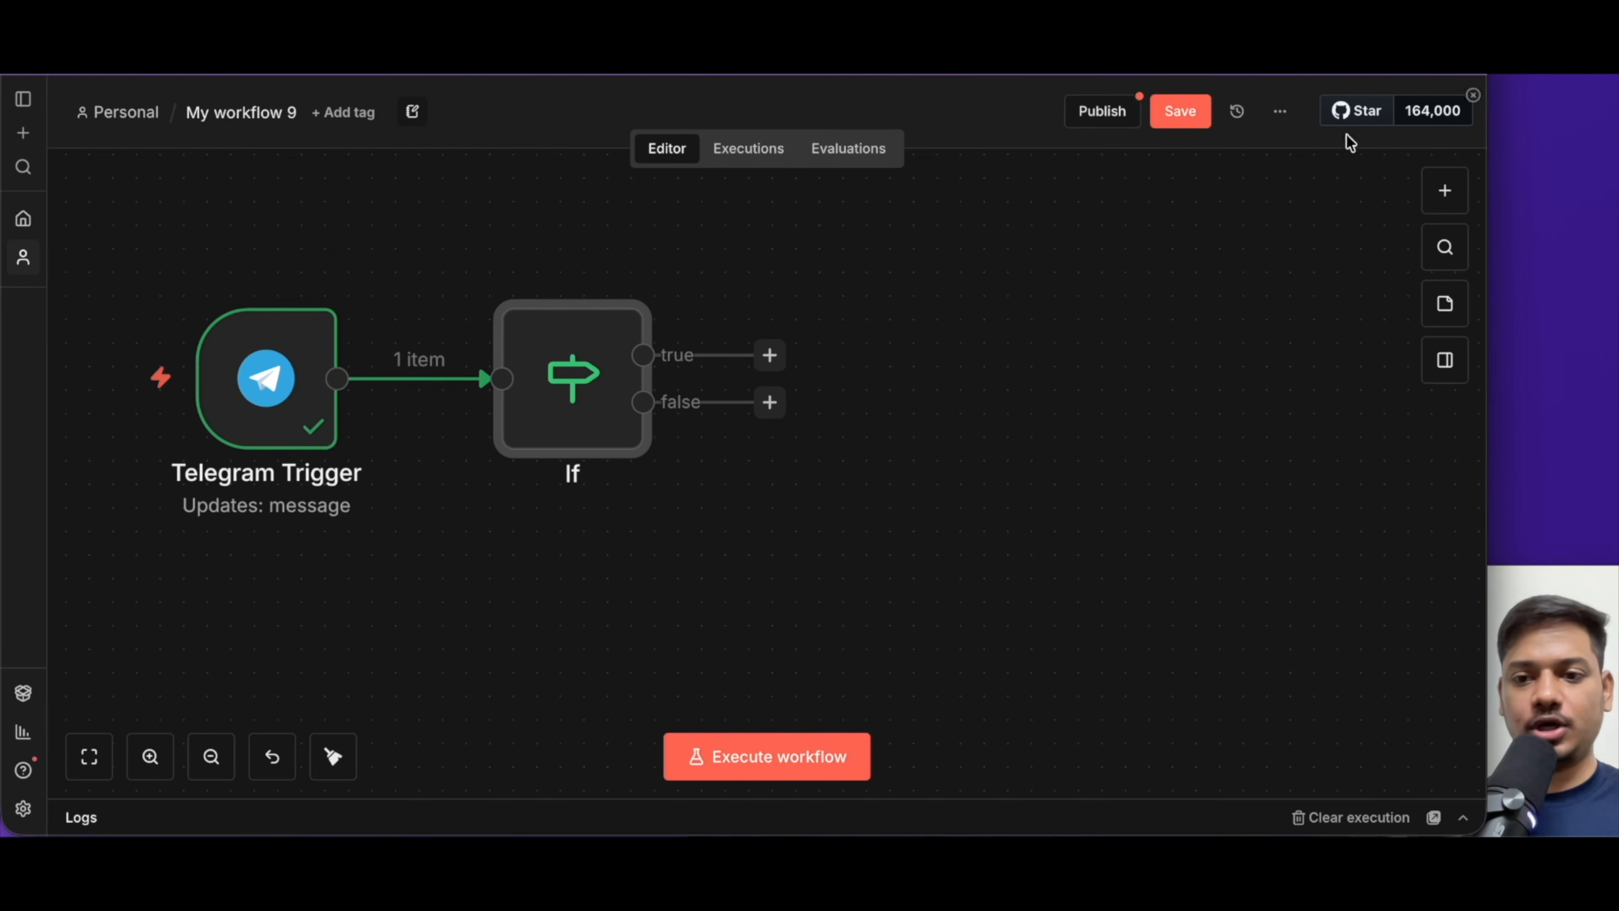
pyautogui.click(1170, 118)
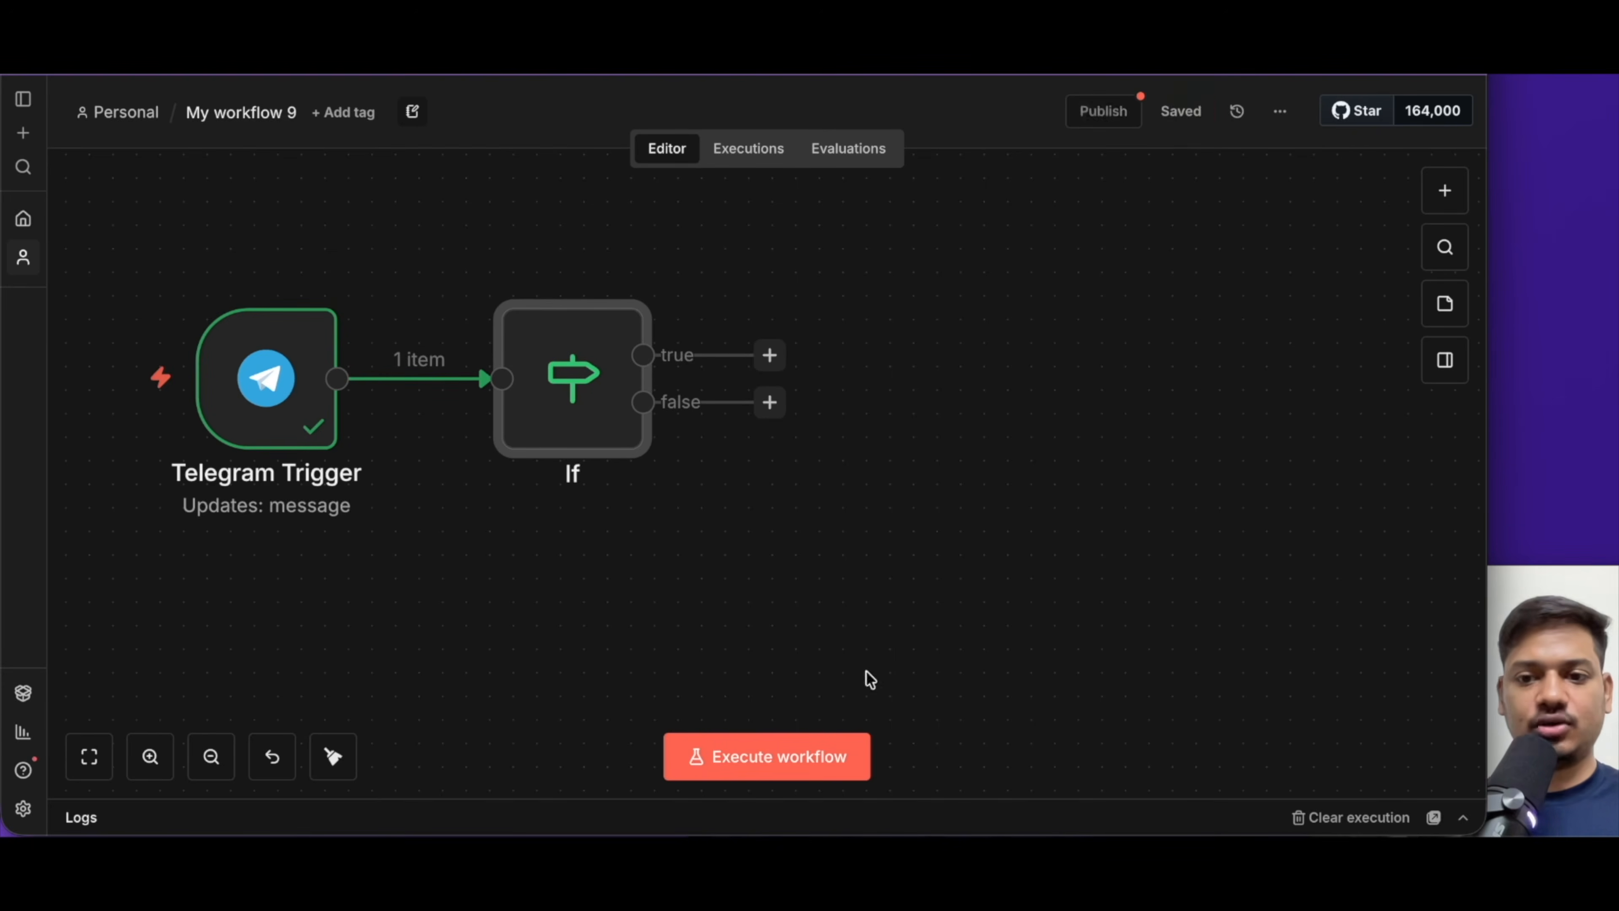
pyautogui.click(727, 771)
# Send "I spent 20 rupees to buy a biscuit today" to the AI Finance Tracker 2 bot in Telegram and return to n8n
pyautogui.hotkey('ctrl', 'Tab')
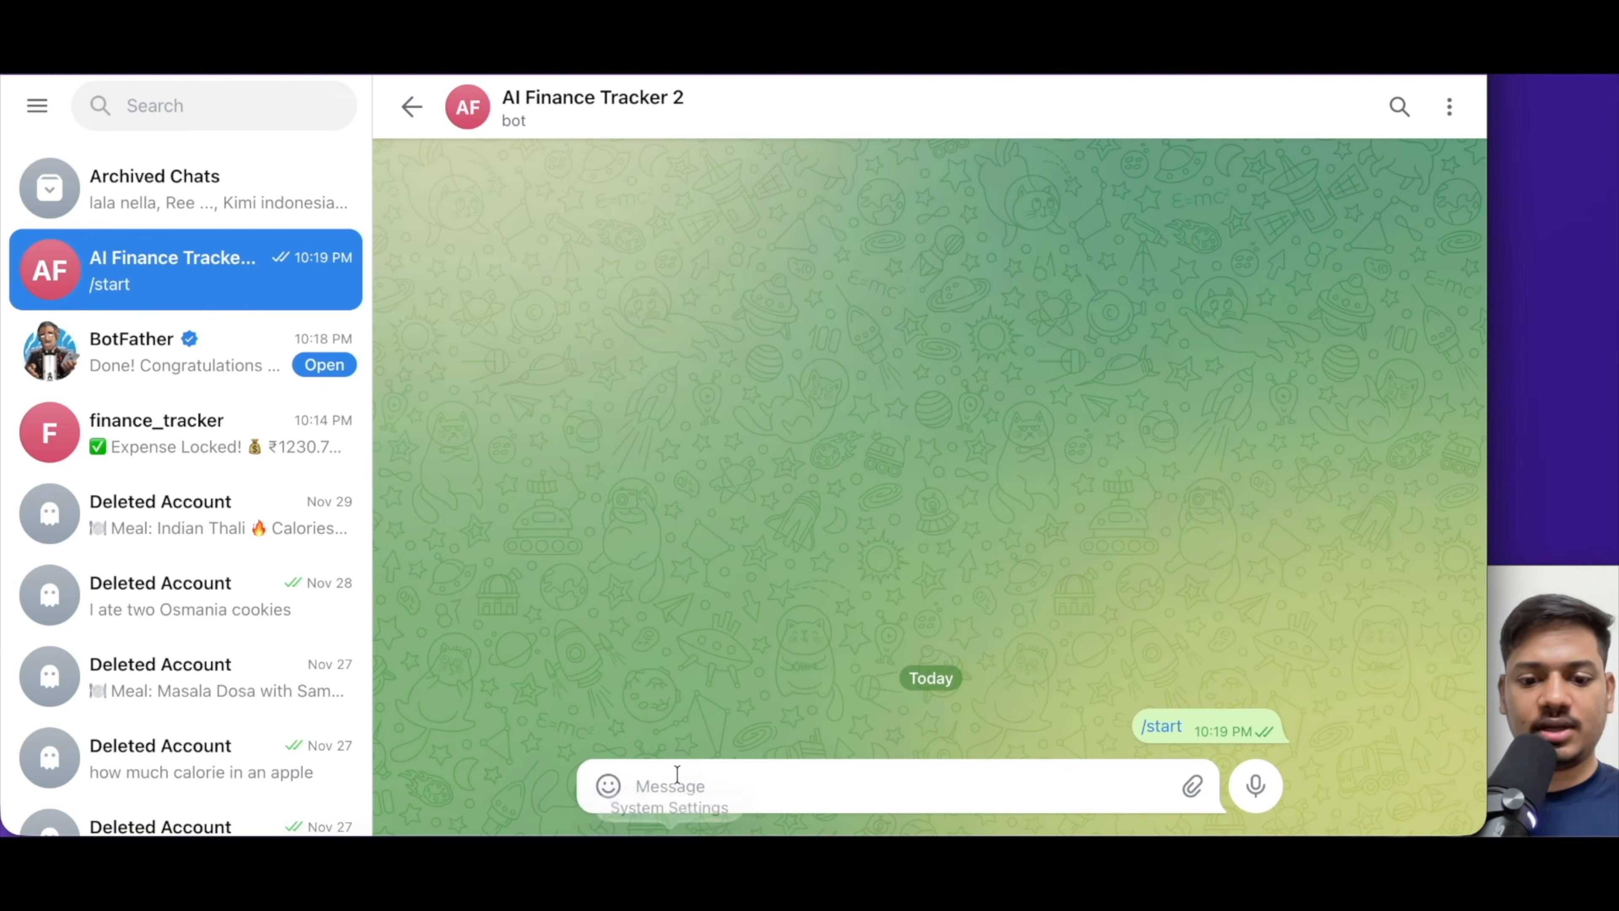
pyautogui.click(716, 787)
pyautogui.press('fn')
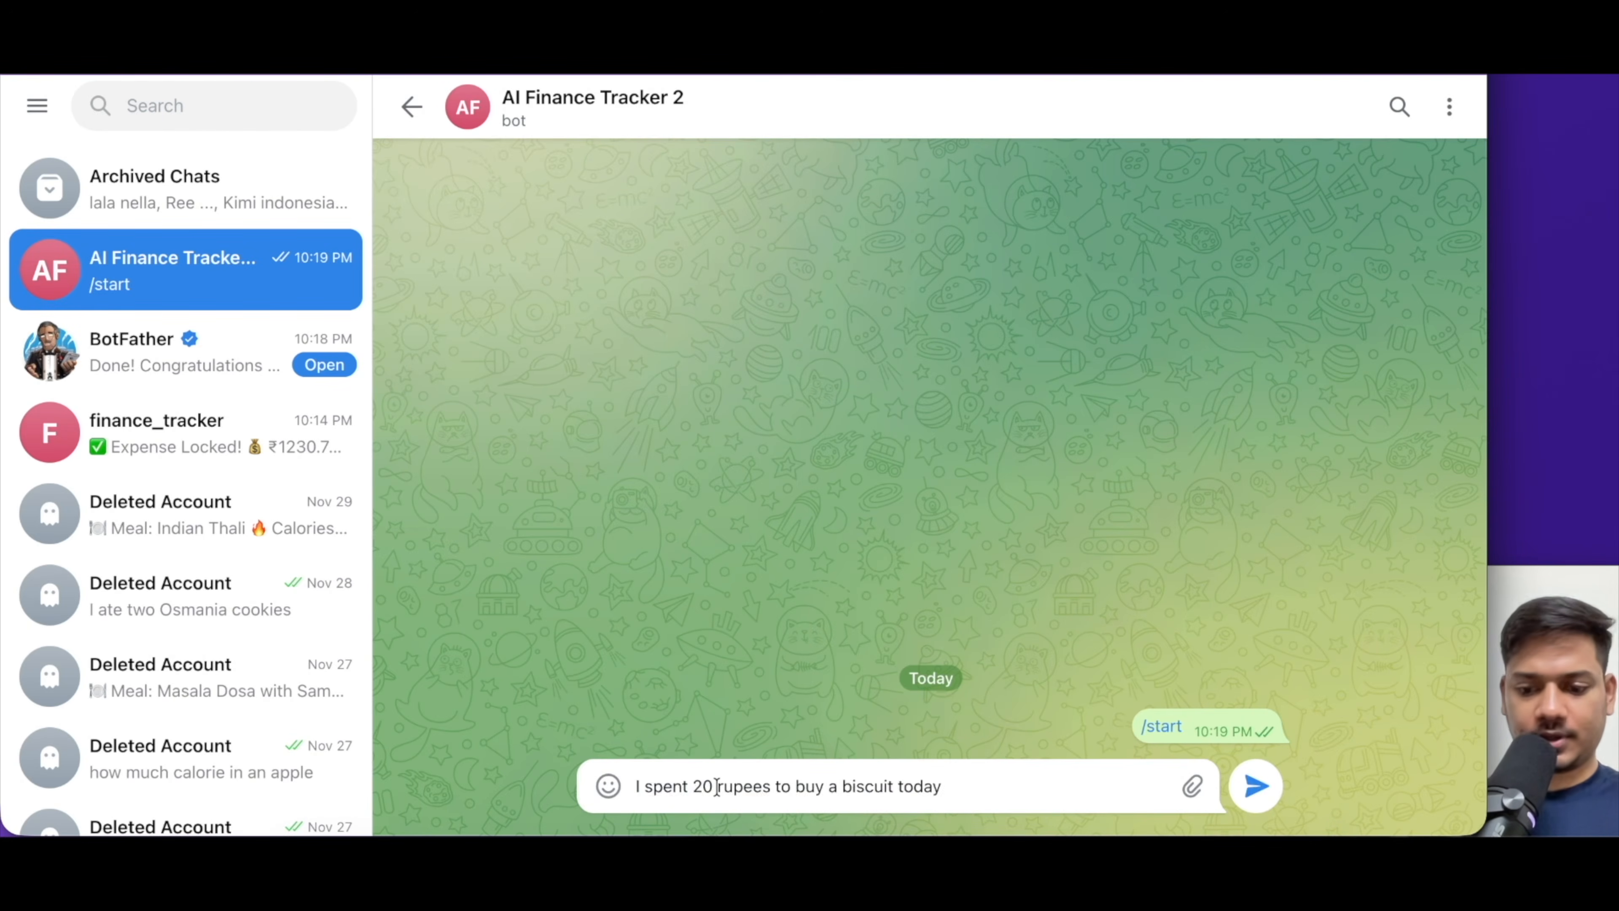
pyautogui.press('Return')
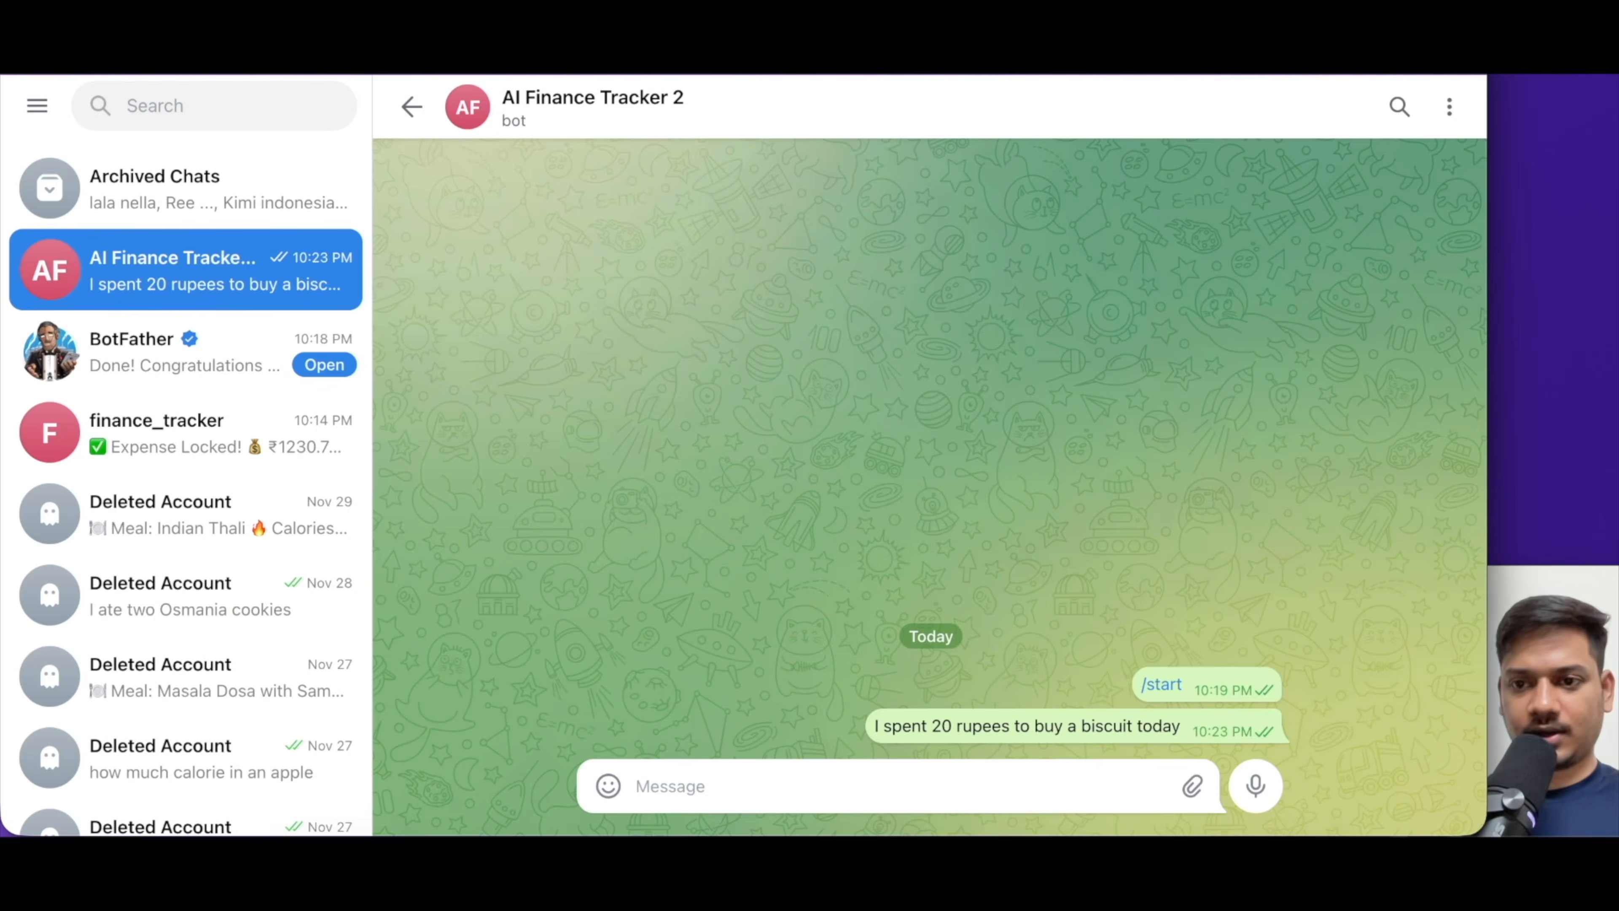
pyautogui.click(1265, 75)
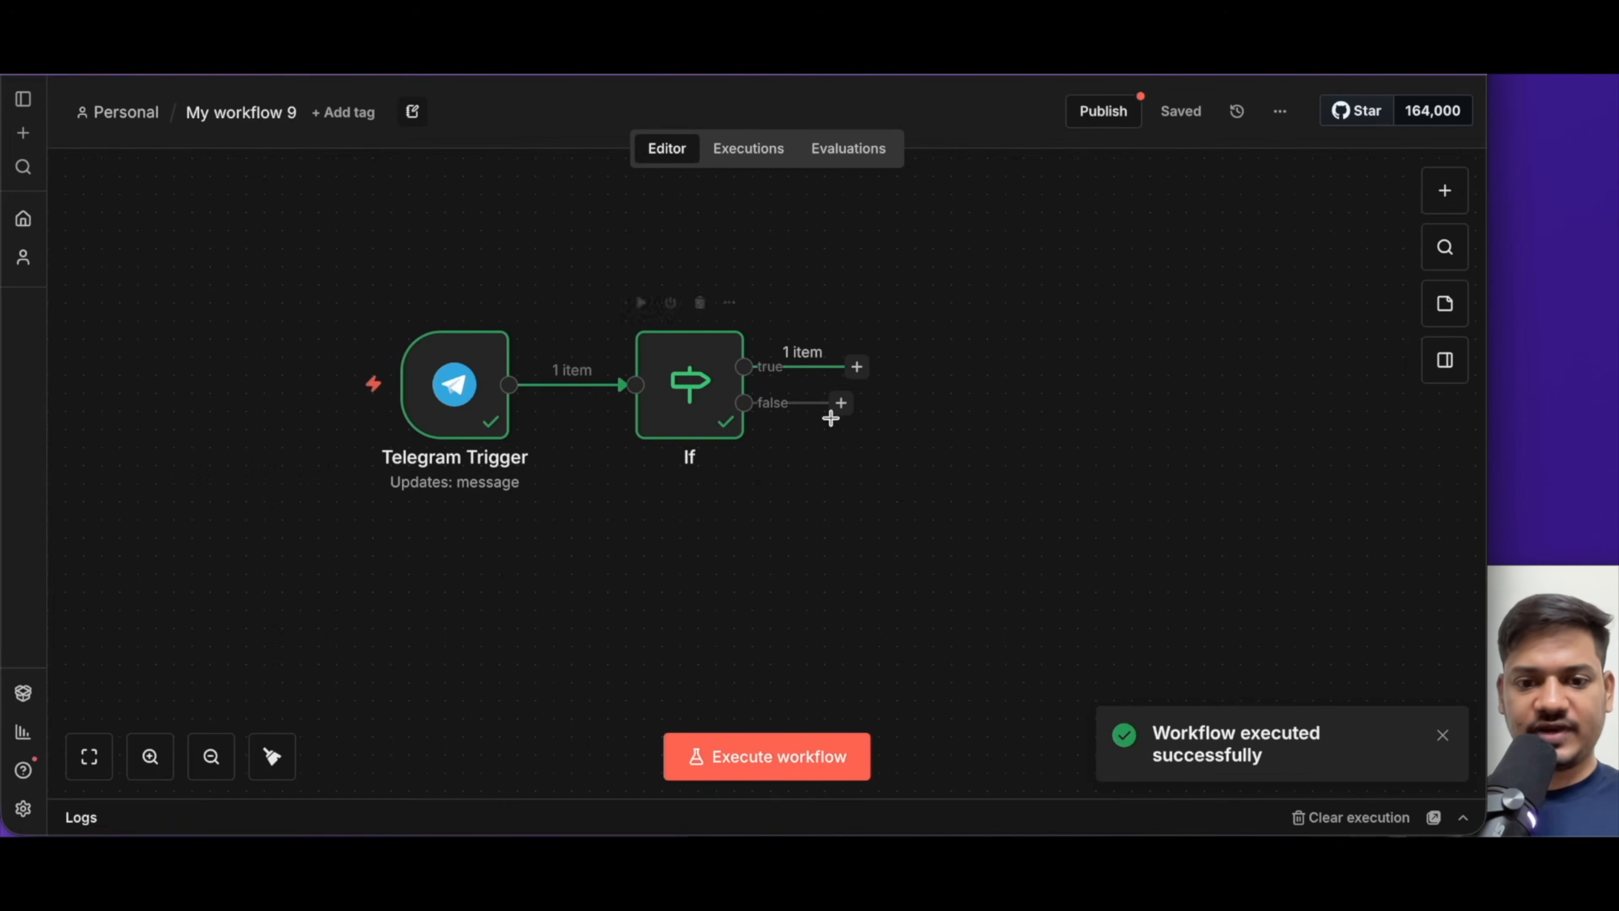
# Examine which If branch the text message took and review the node's output data
pyautogui.scroll(2, 772, 481)
pyautogui.scroll(2, 777, 490)
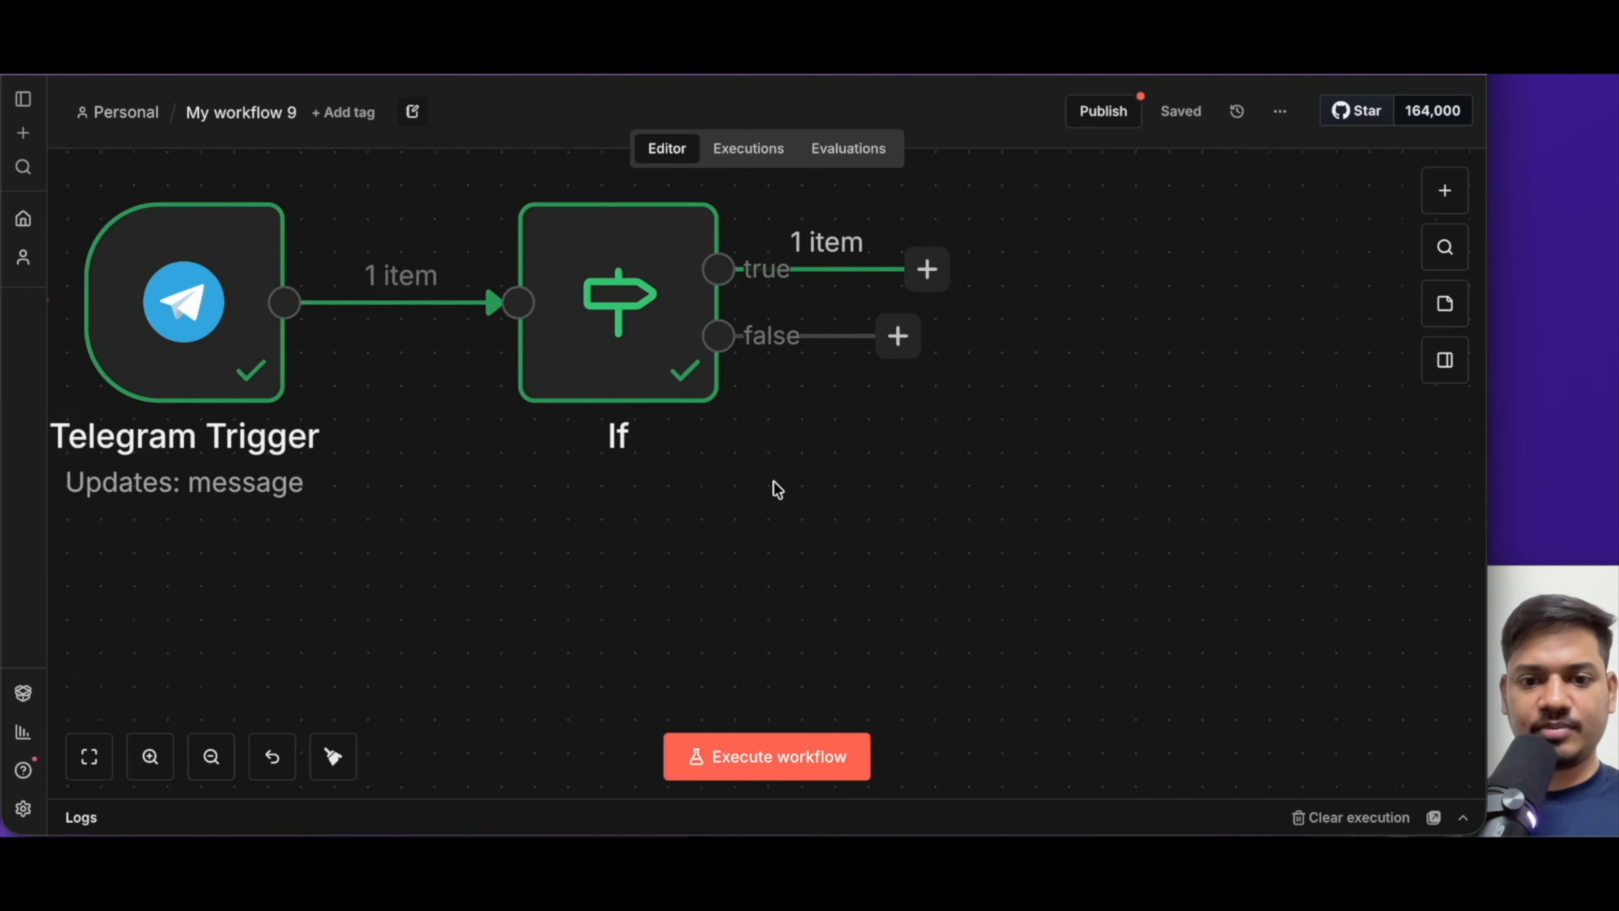
pyautogui.scroll(2, 777, 490)
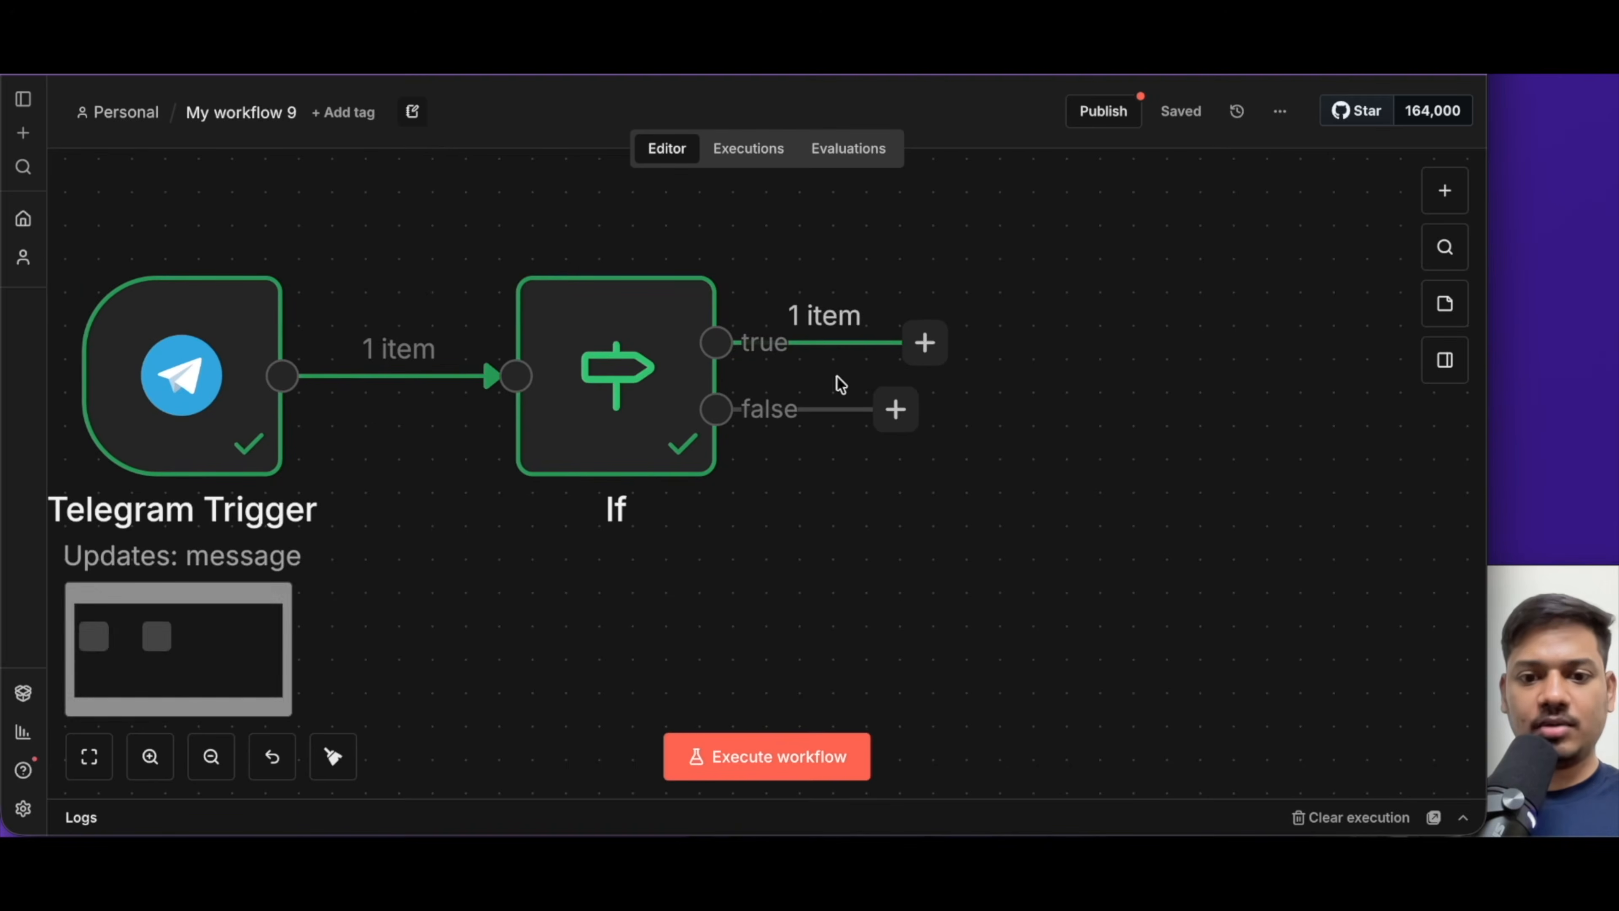
pyautogui.scroll(-2, 813, 374)
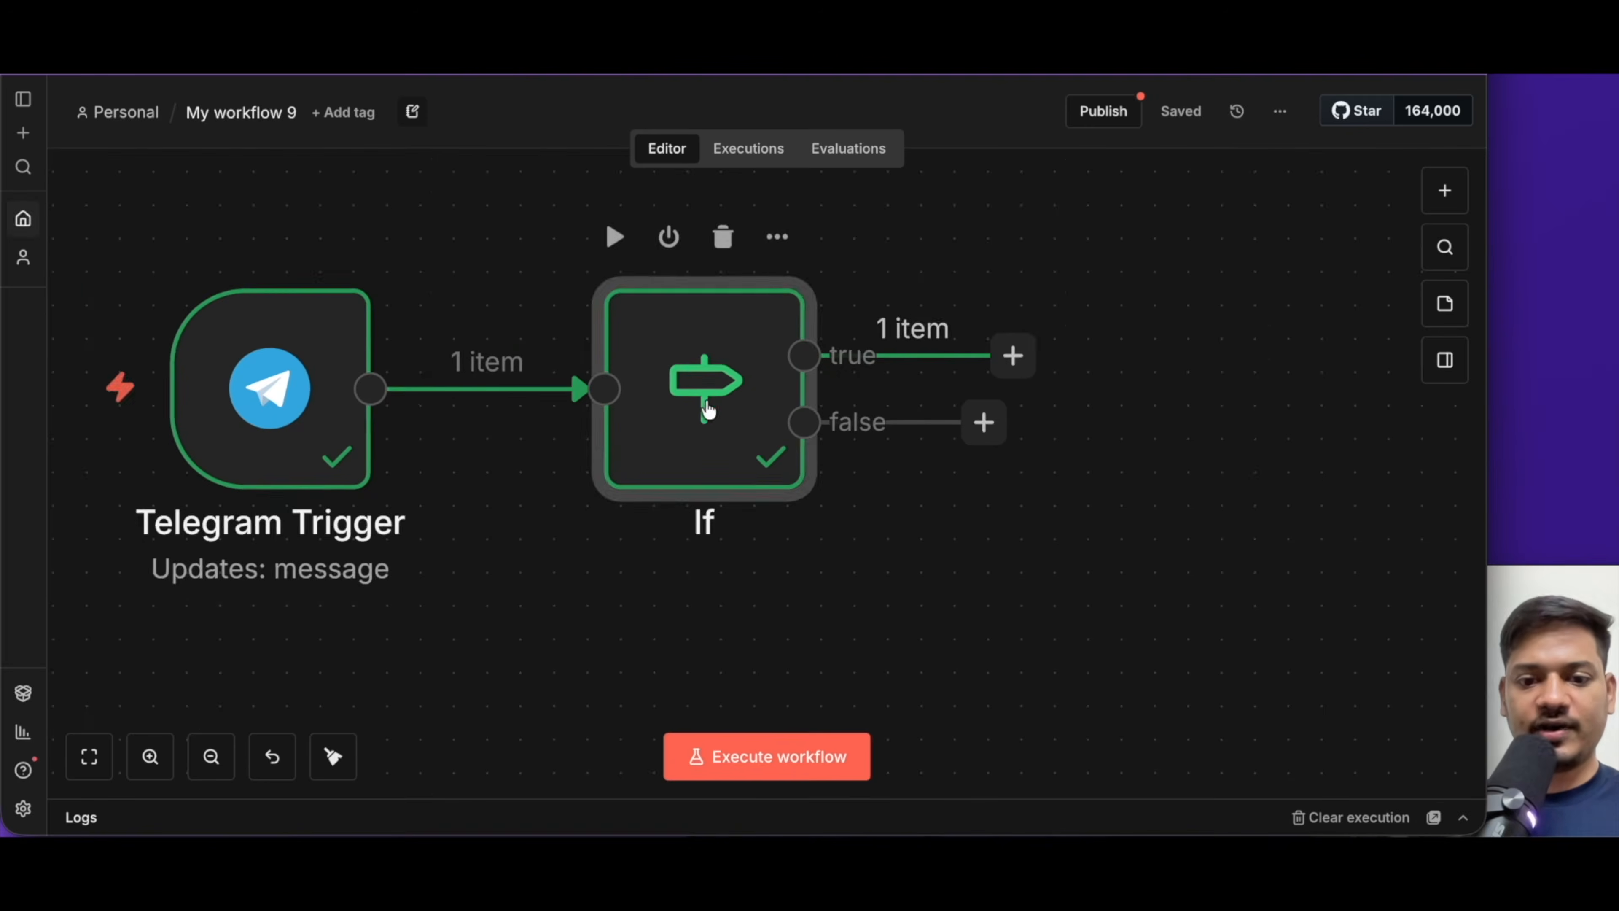
pyautogui.doubleClick(709, 409)
pyautogui.scroll(-3, 1055, 689)
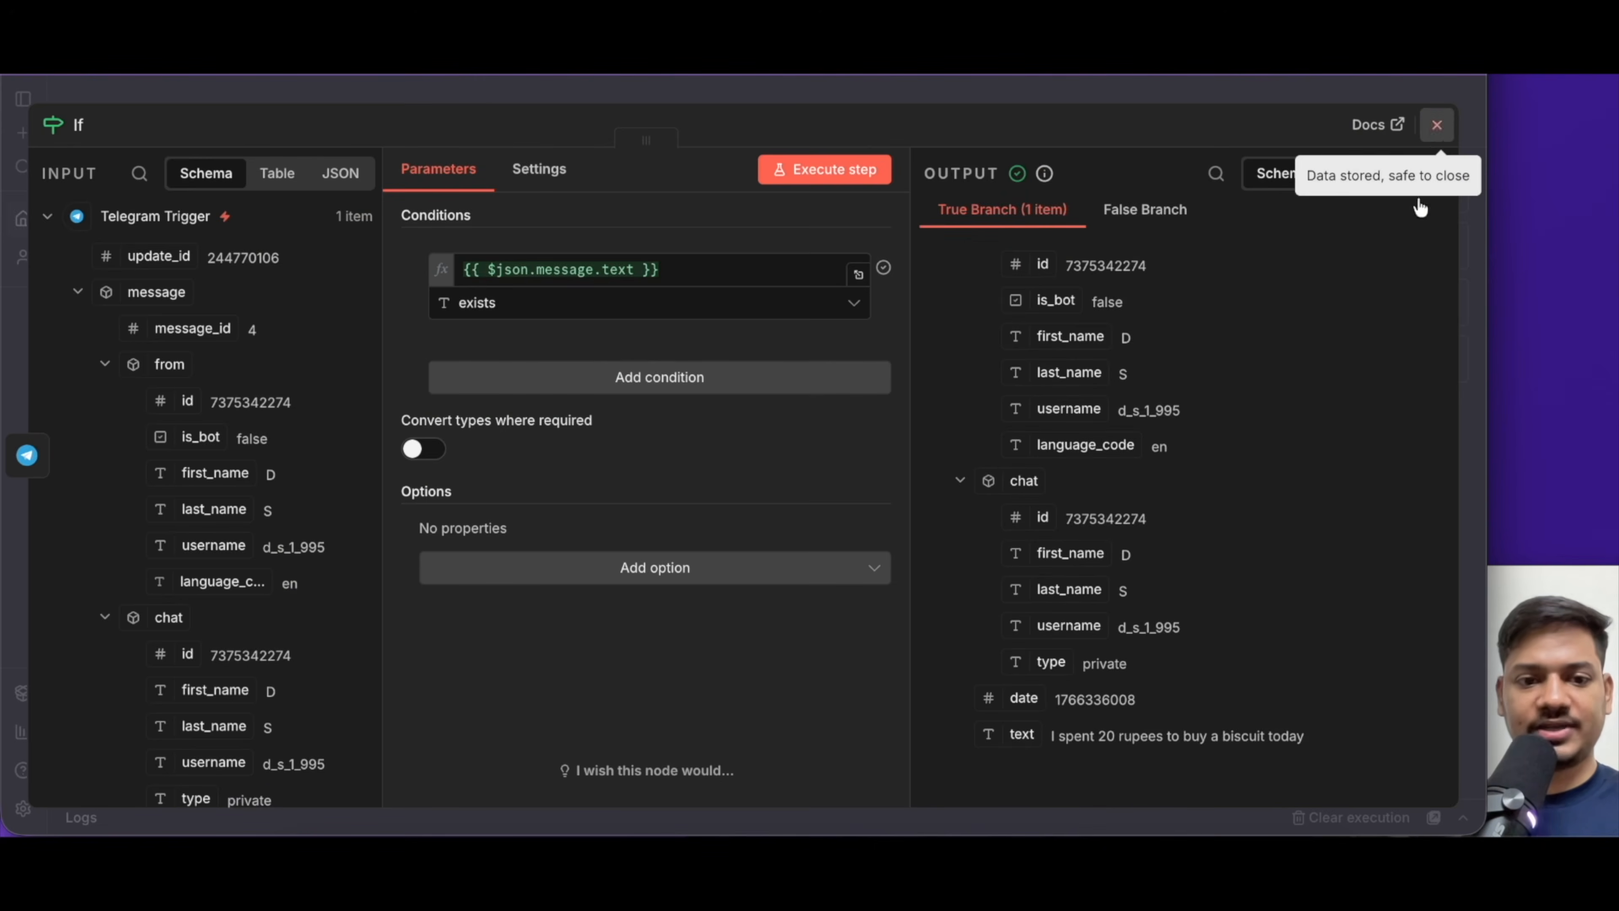
pyautogui.click(1436, 125)
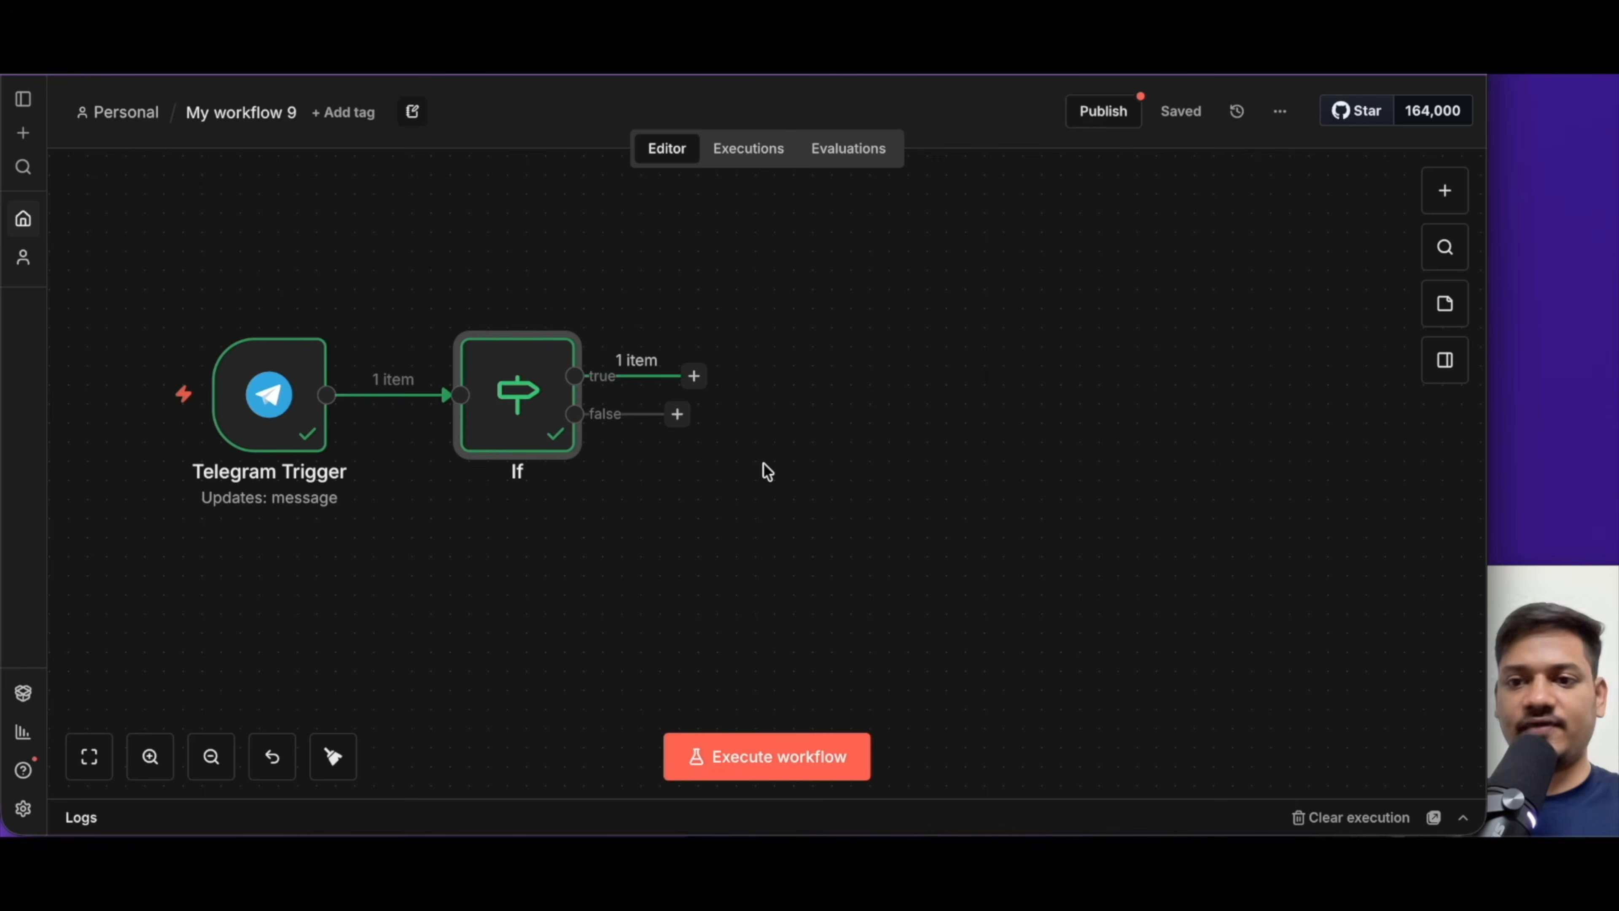
# Add an AI Agent node to the true branch of the If node
pyautogui.click(694, 378)
pyautogui.write('ai age')
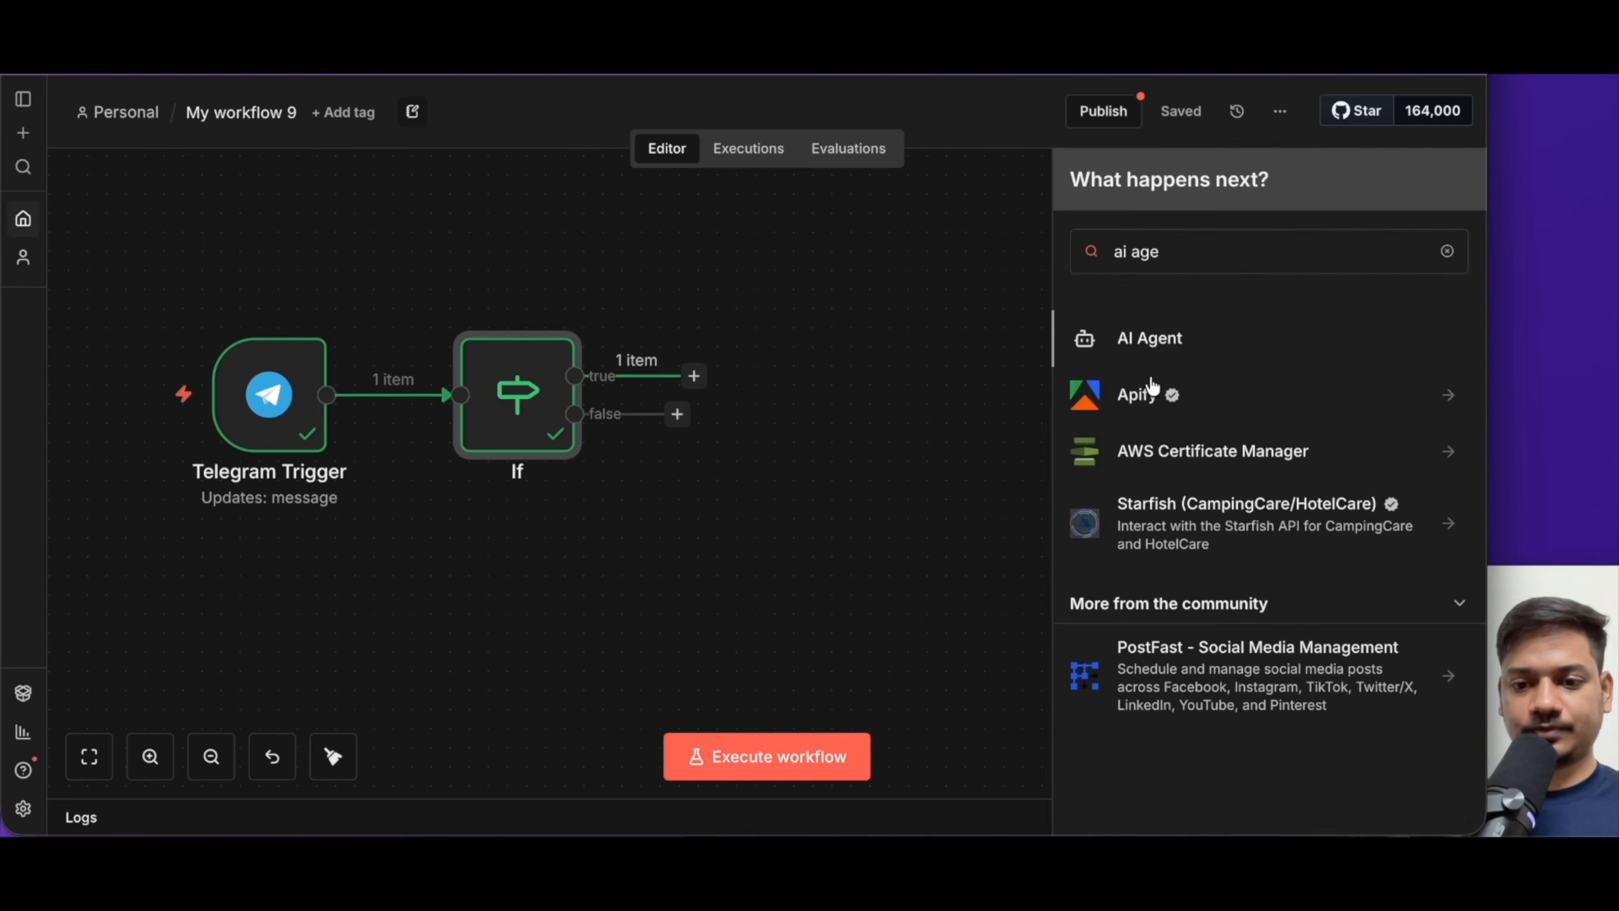
pyautogui.press('Return')
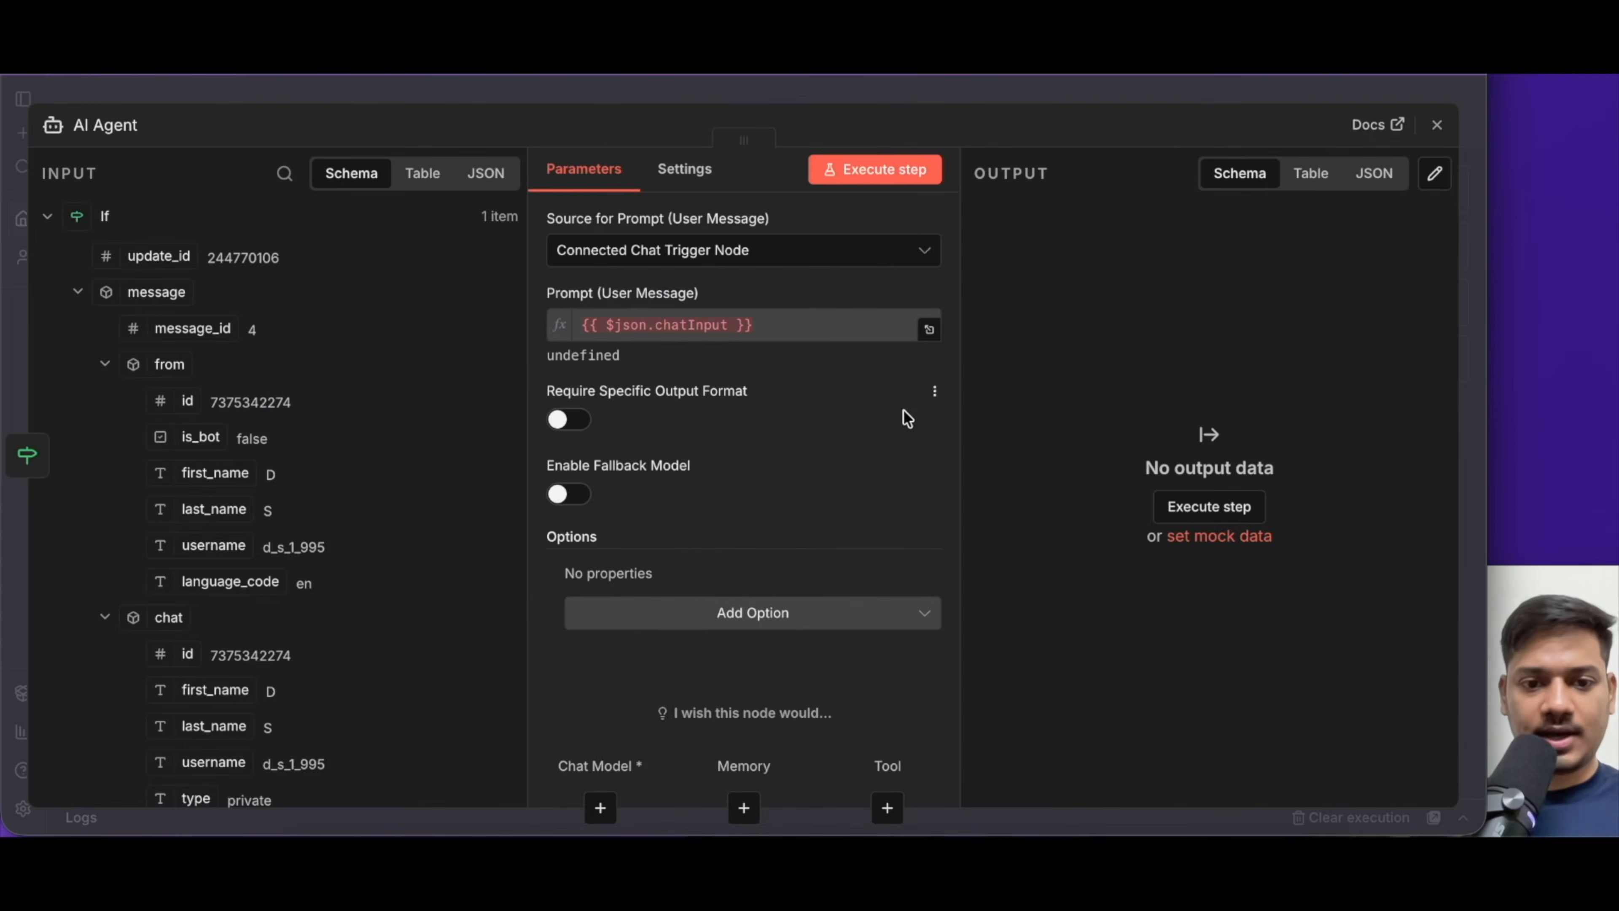
# Set the AI Agent's prompt source to Define below and map the incoming message text as its user message
pyautogui.click(686, 261)
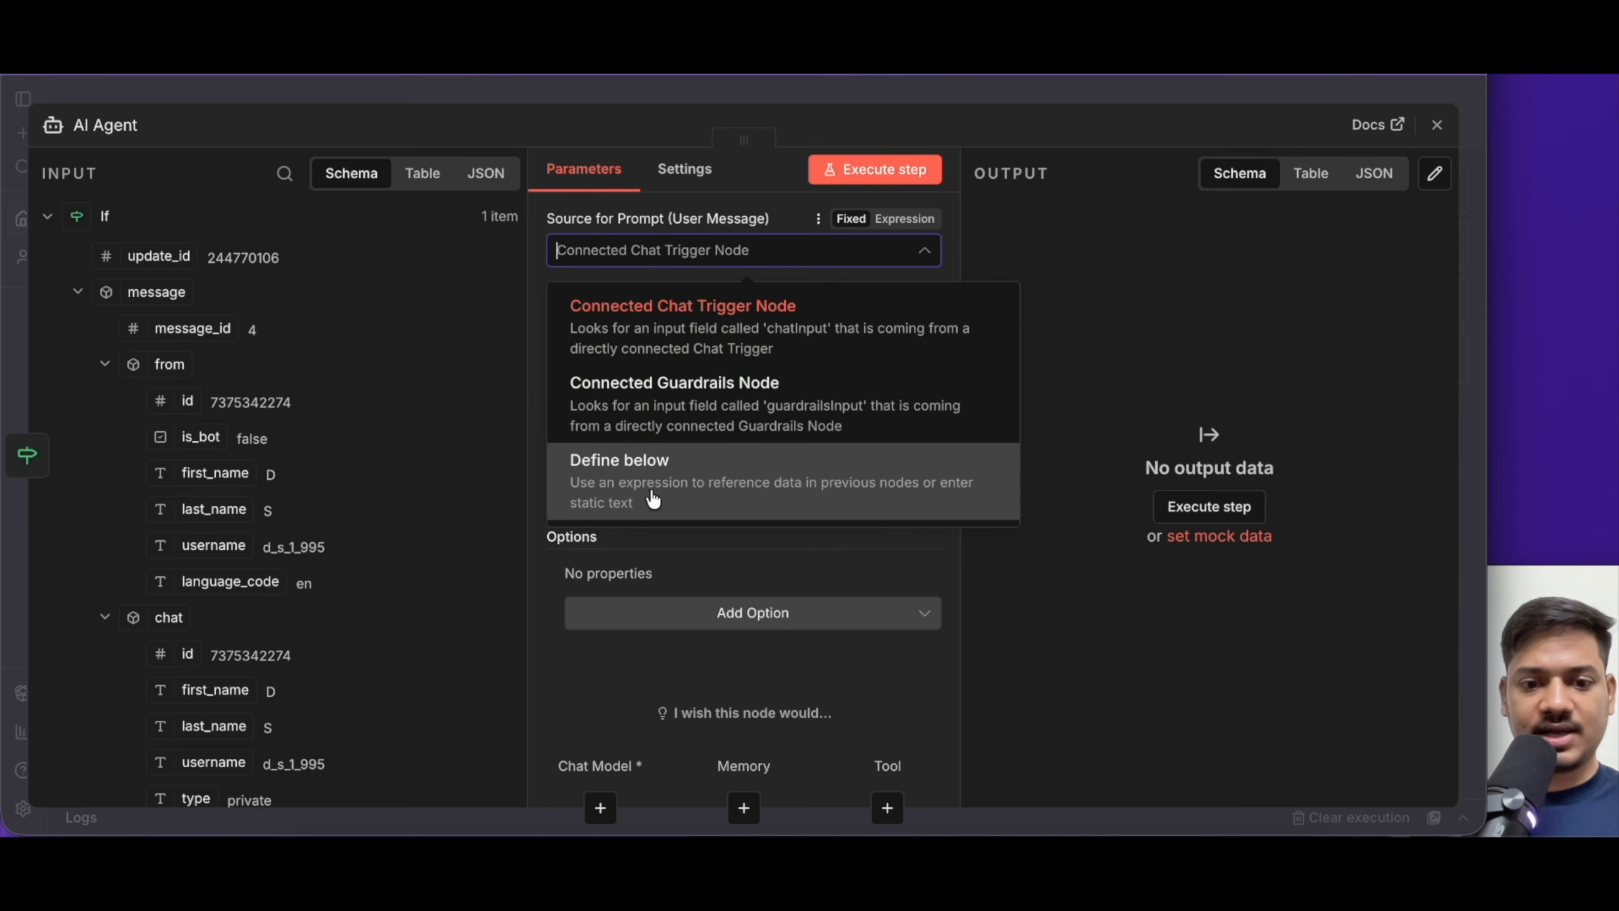
pyautogui.click(652, 500)
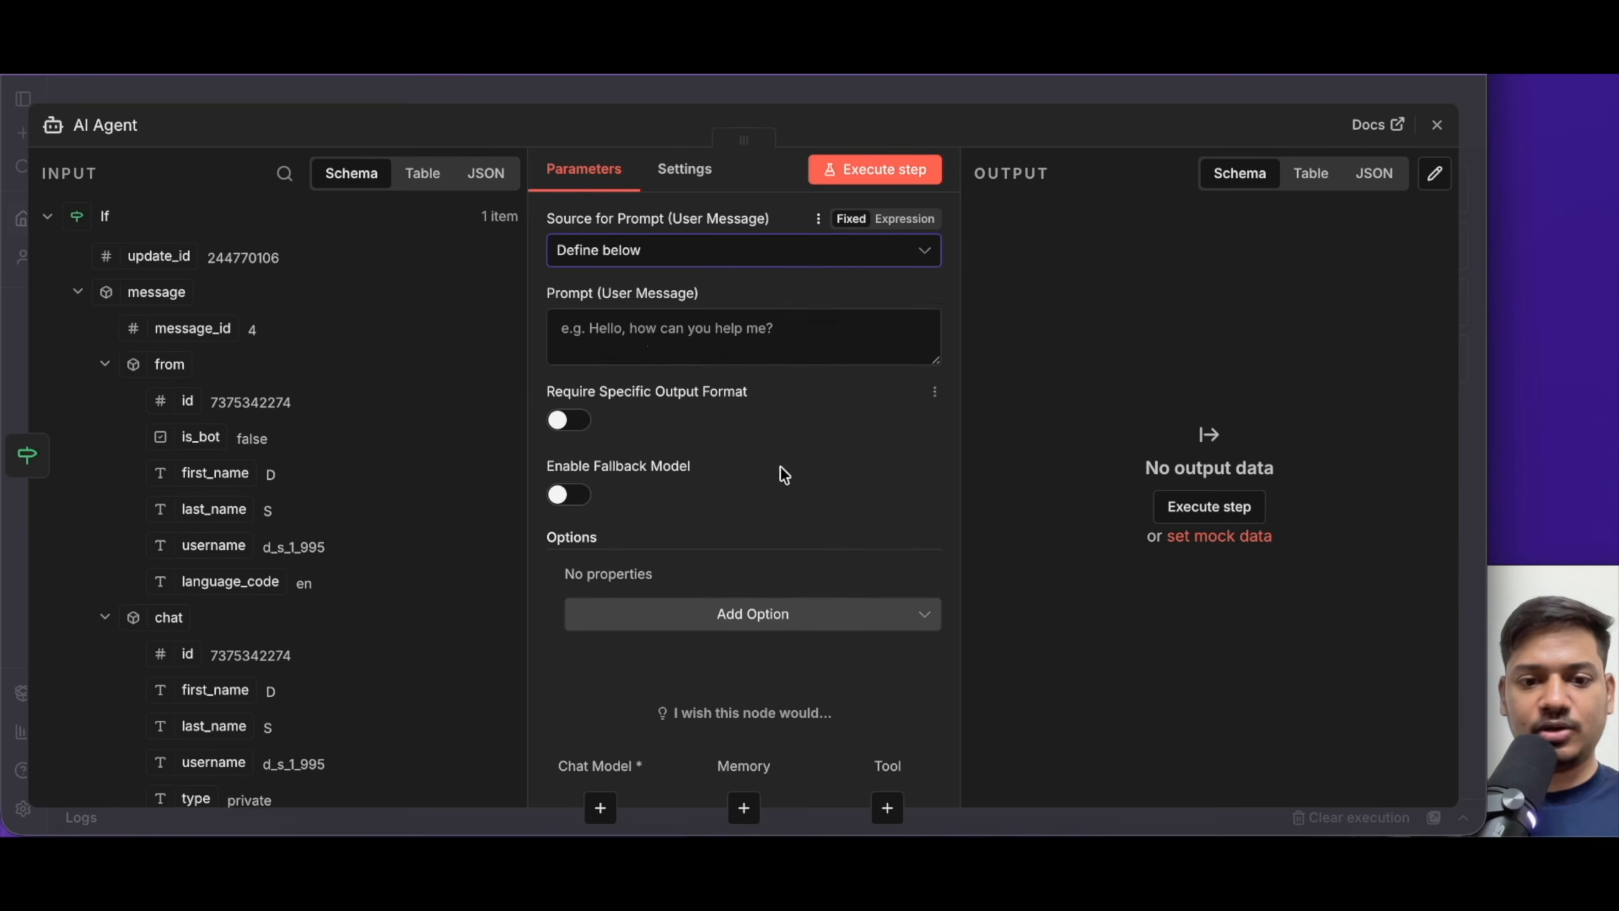
pyautogui.click(651, 339)
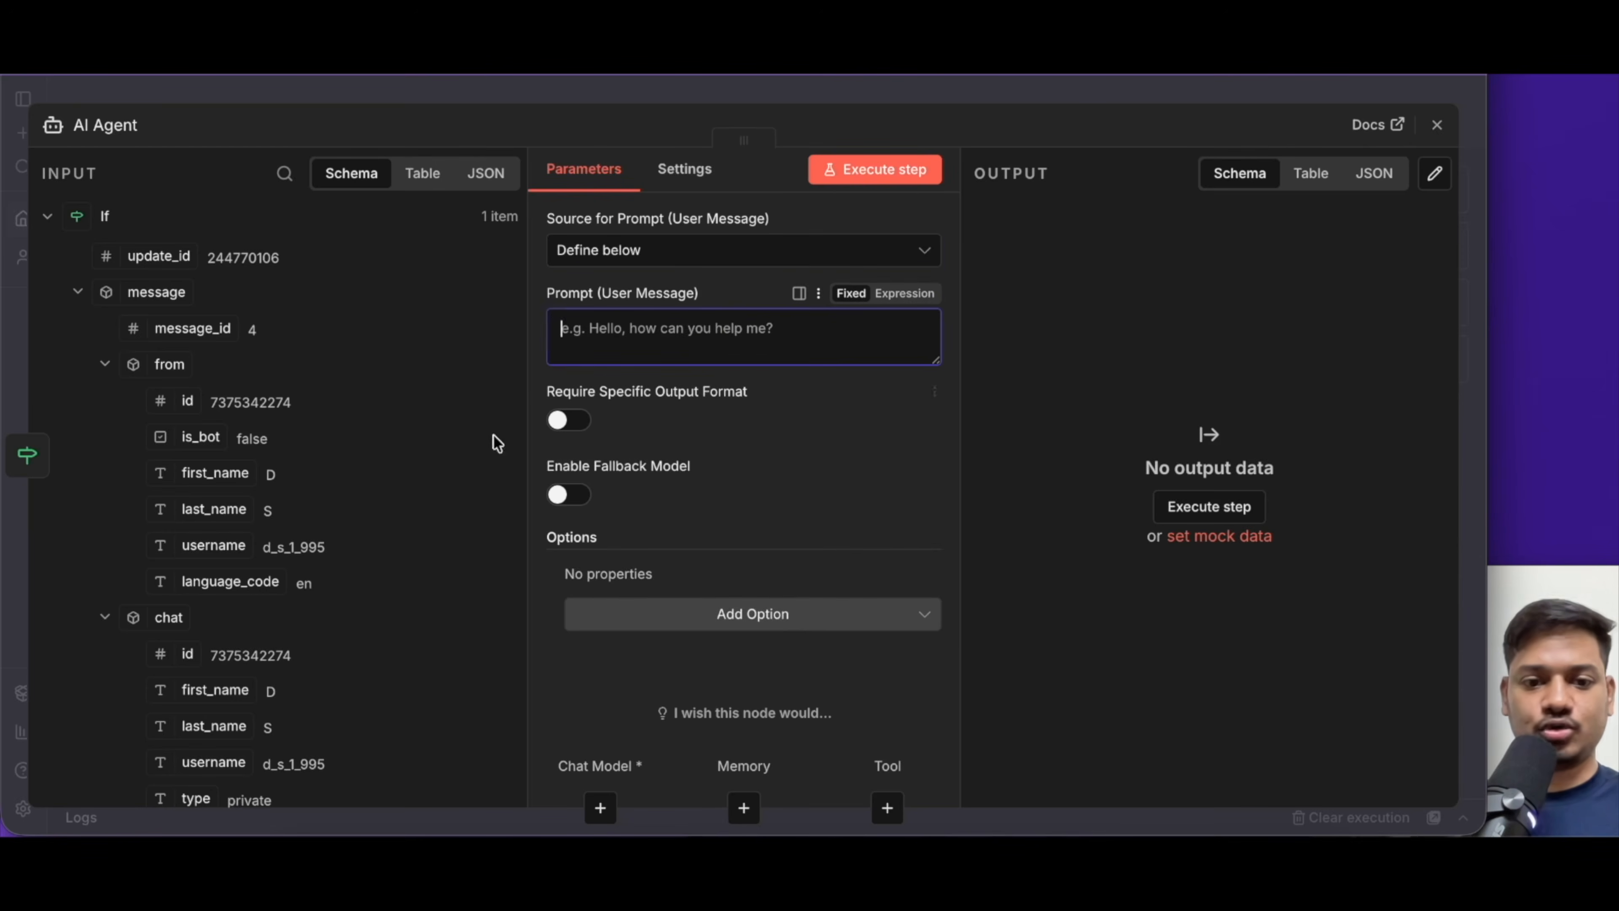
pyautogui.scroll(-4, 319, 580)
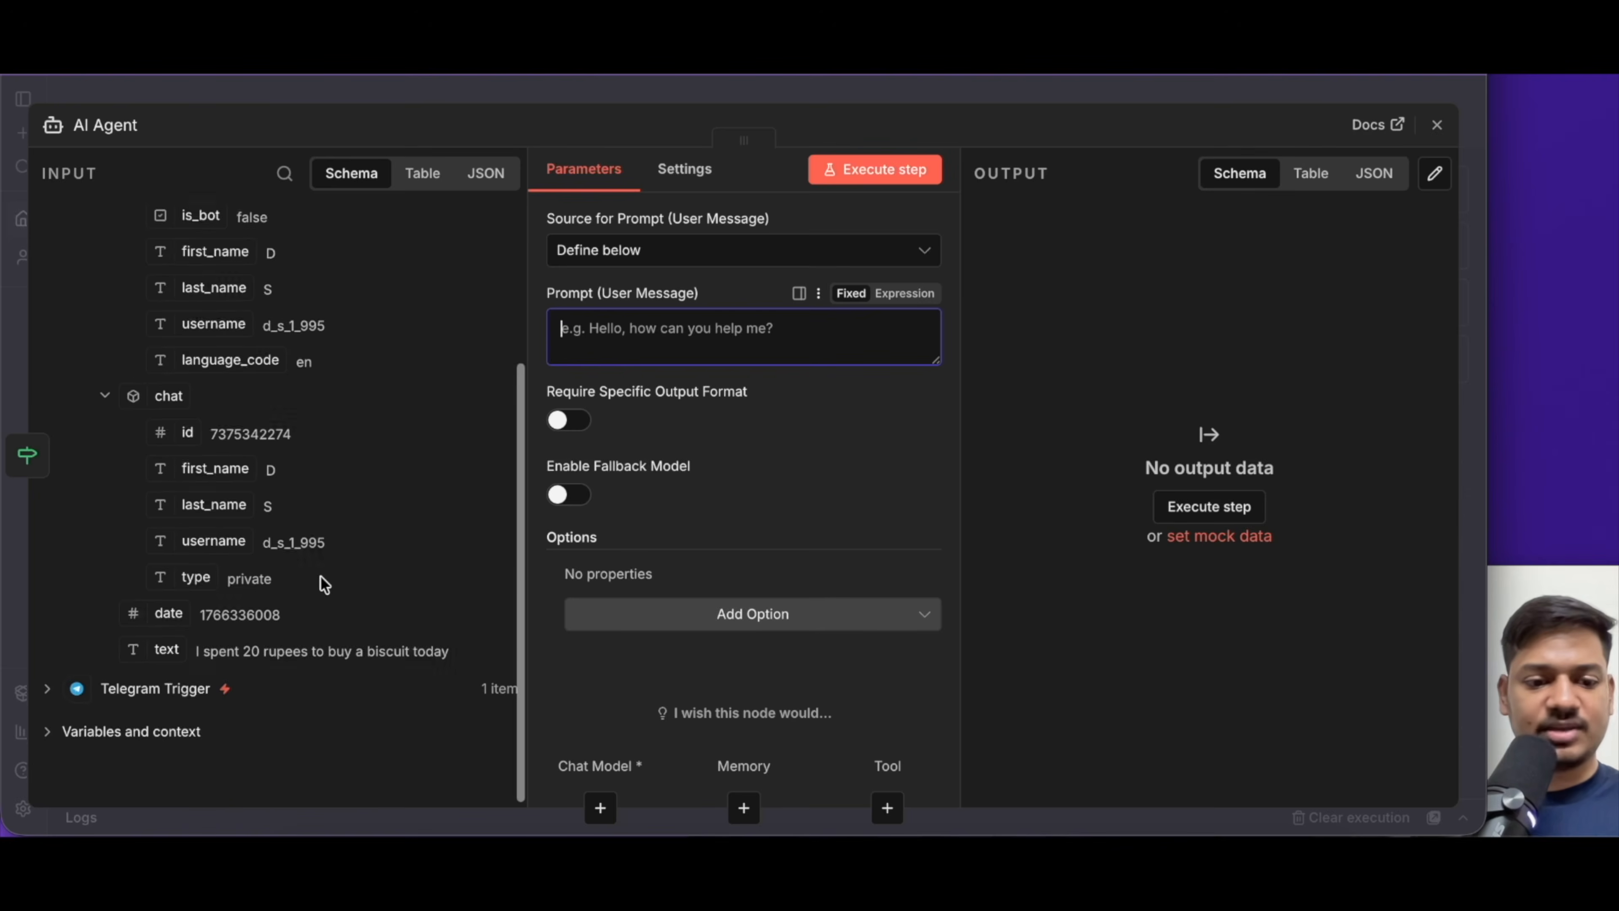
pyautogui.moveTo(166, 651); pyautogui.dragTo(623, 353)
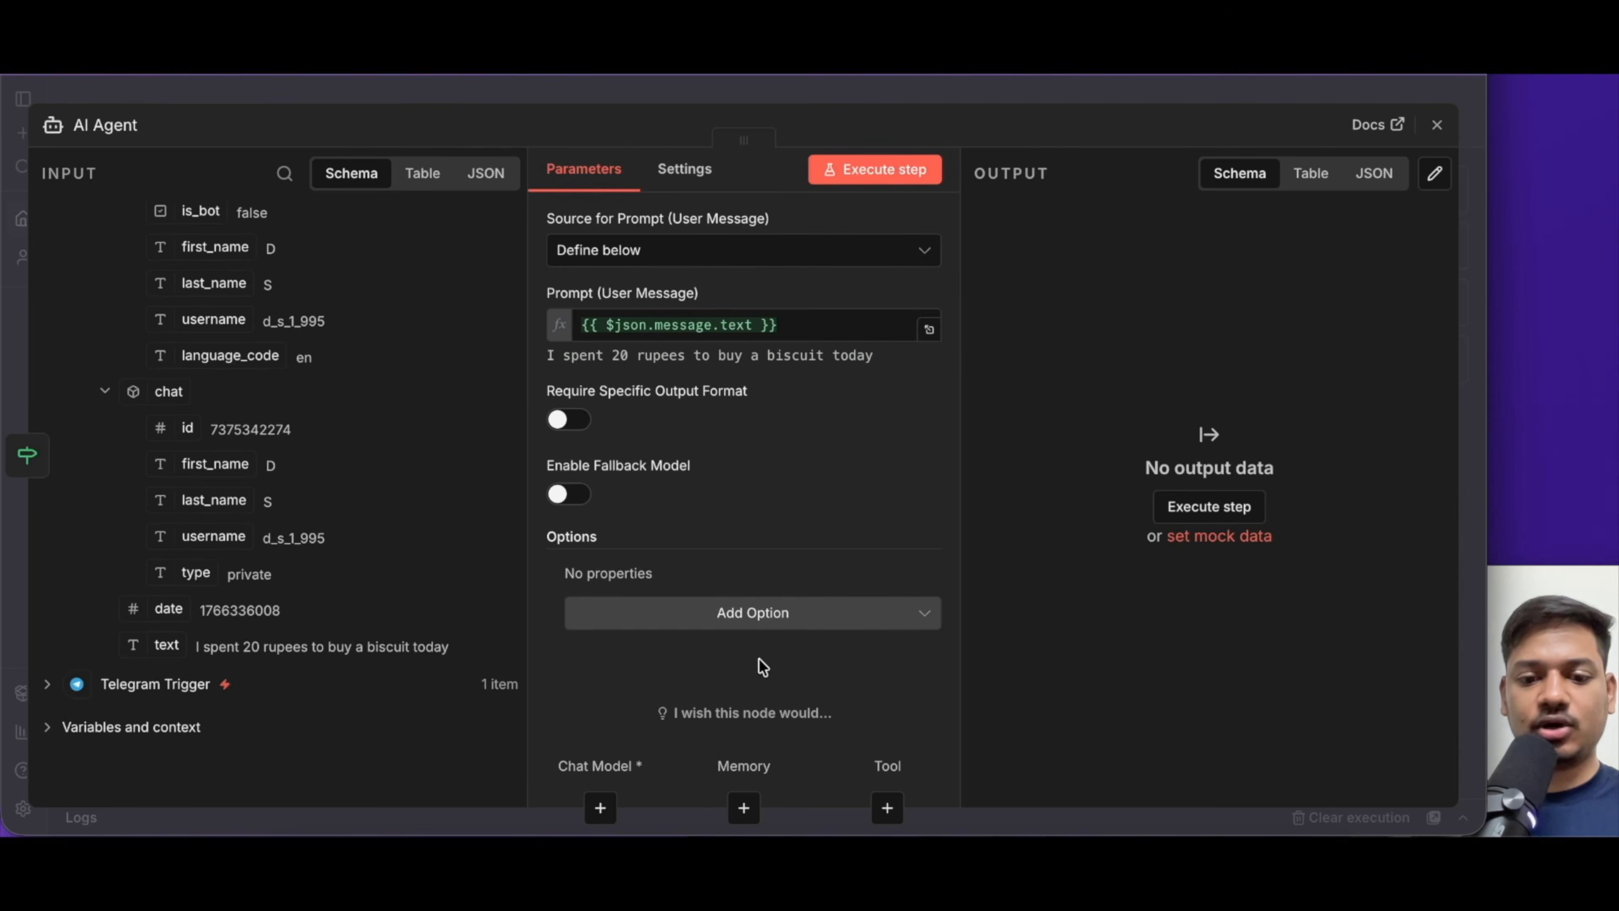
# Add the System Message option to the AI Agent as an expression and clear its default text in the expanded editor
pyautogui.click(785, 622)
pyautogui.click(677, 372)
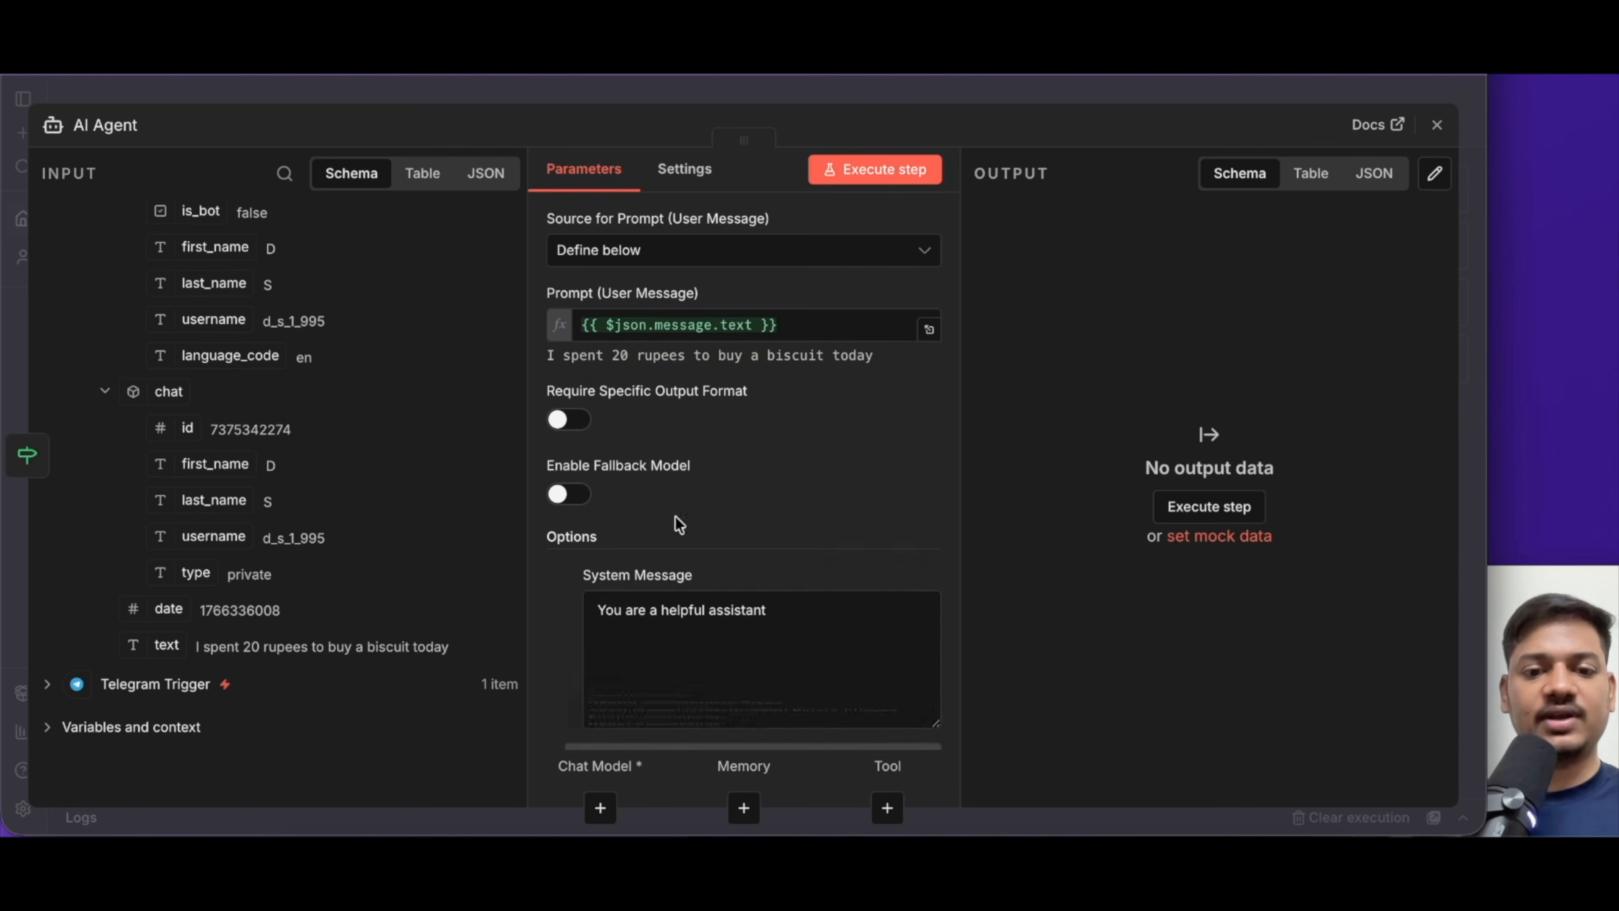
pyautogui.click(902, 576)
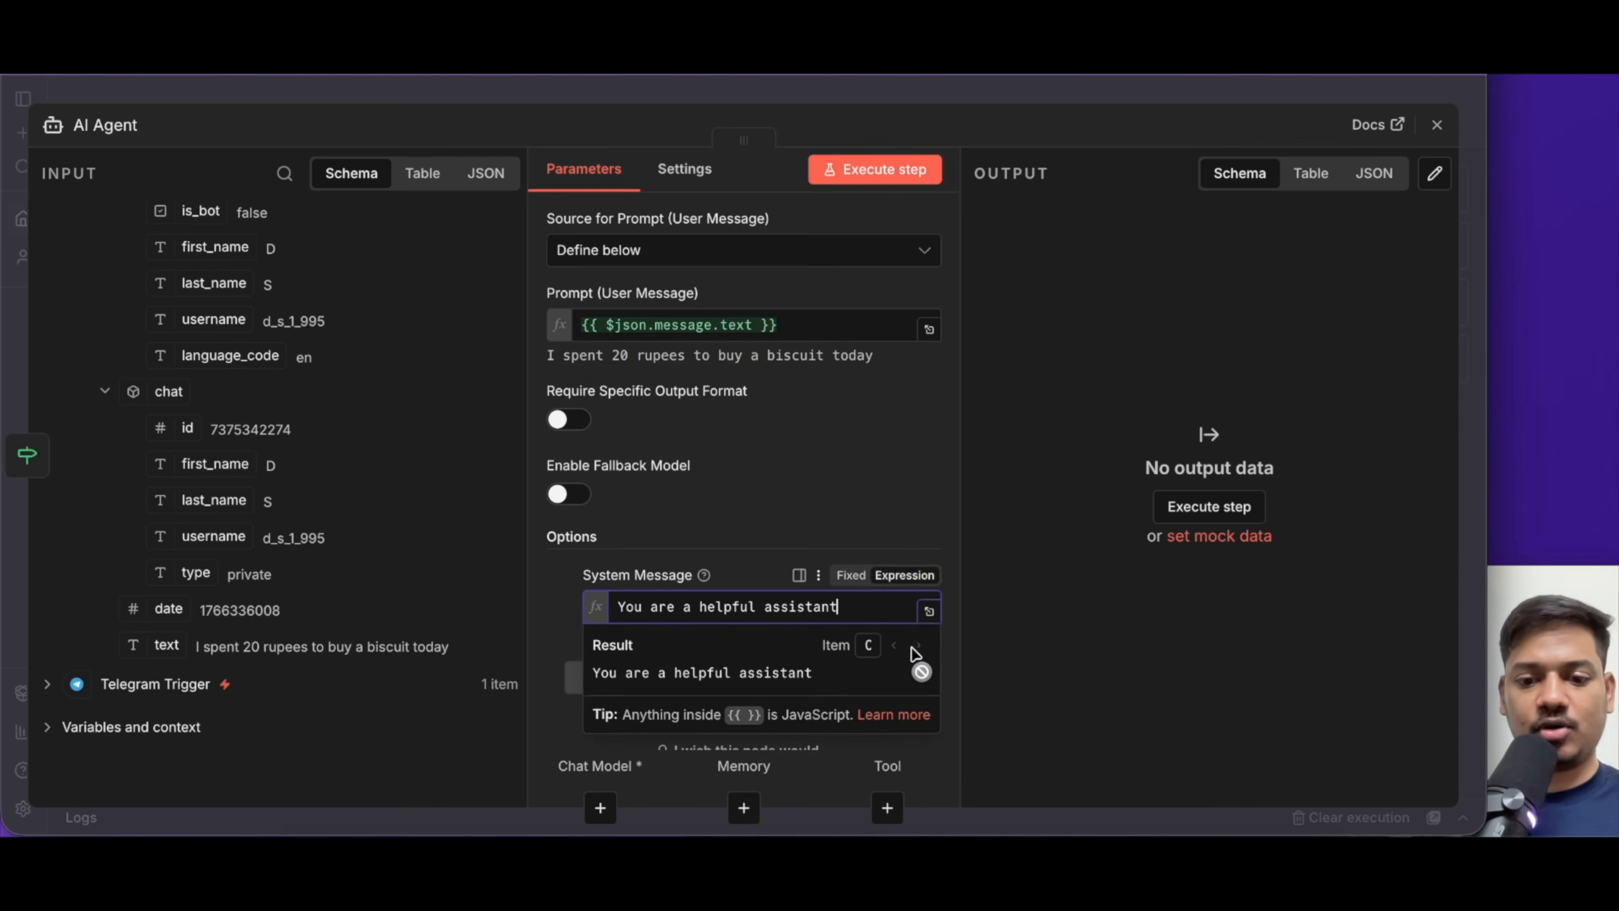
pyautogui.click(929, 617)
pyautogui.moveTo(744, 227); pyautogui.dragTo(260, 223)
pyautogui.press('BackSpace')
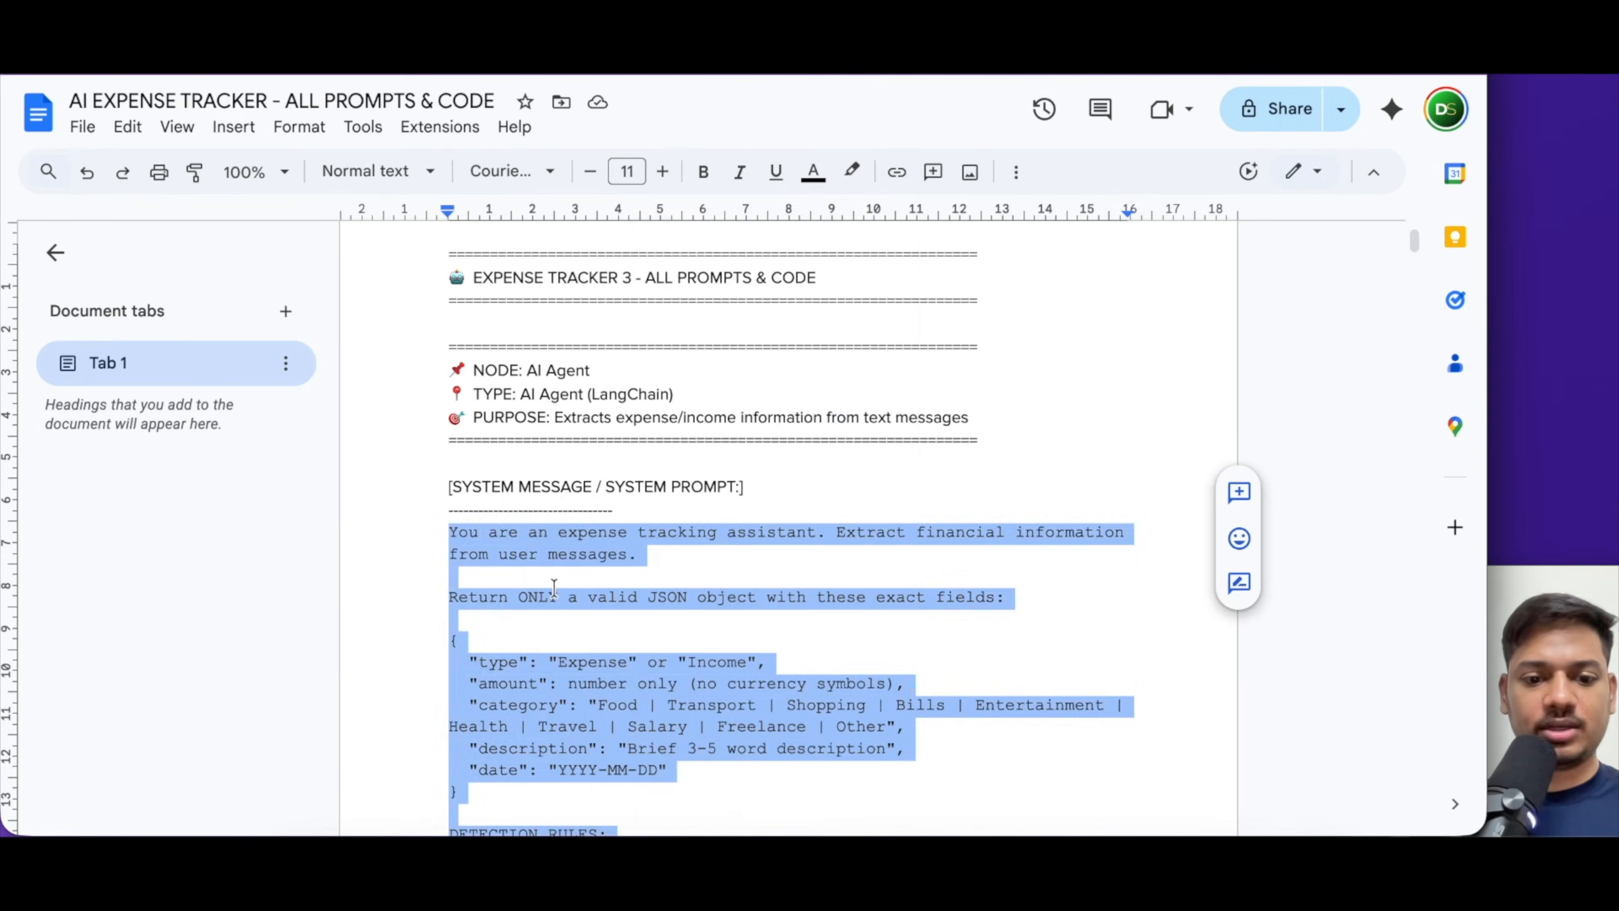
# Copy the expense tracking assistant system prompt from the Google Docs prompts document and paste it into the AI Agent's System Message in n8n
pyautogui.rightClick(531, 556)
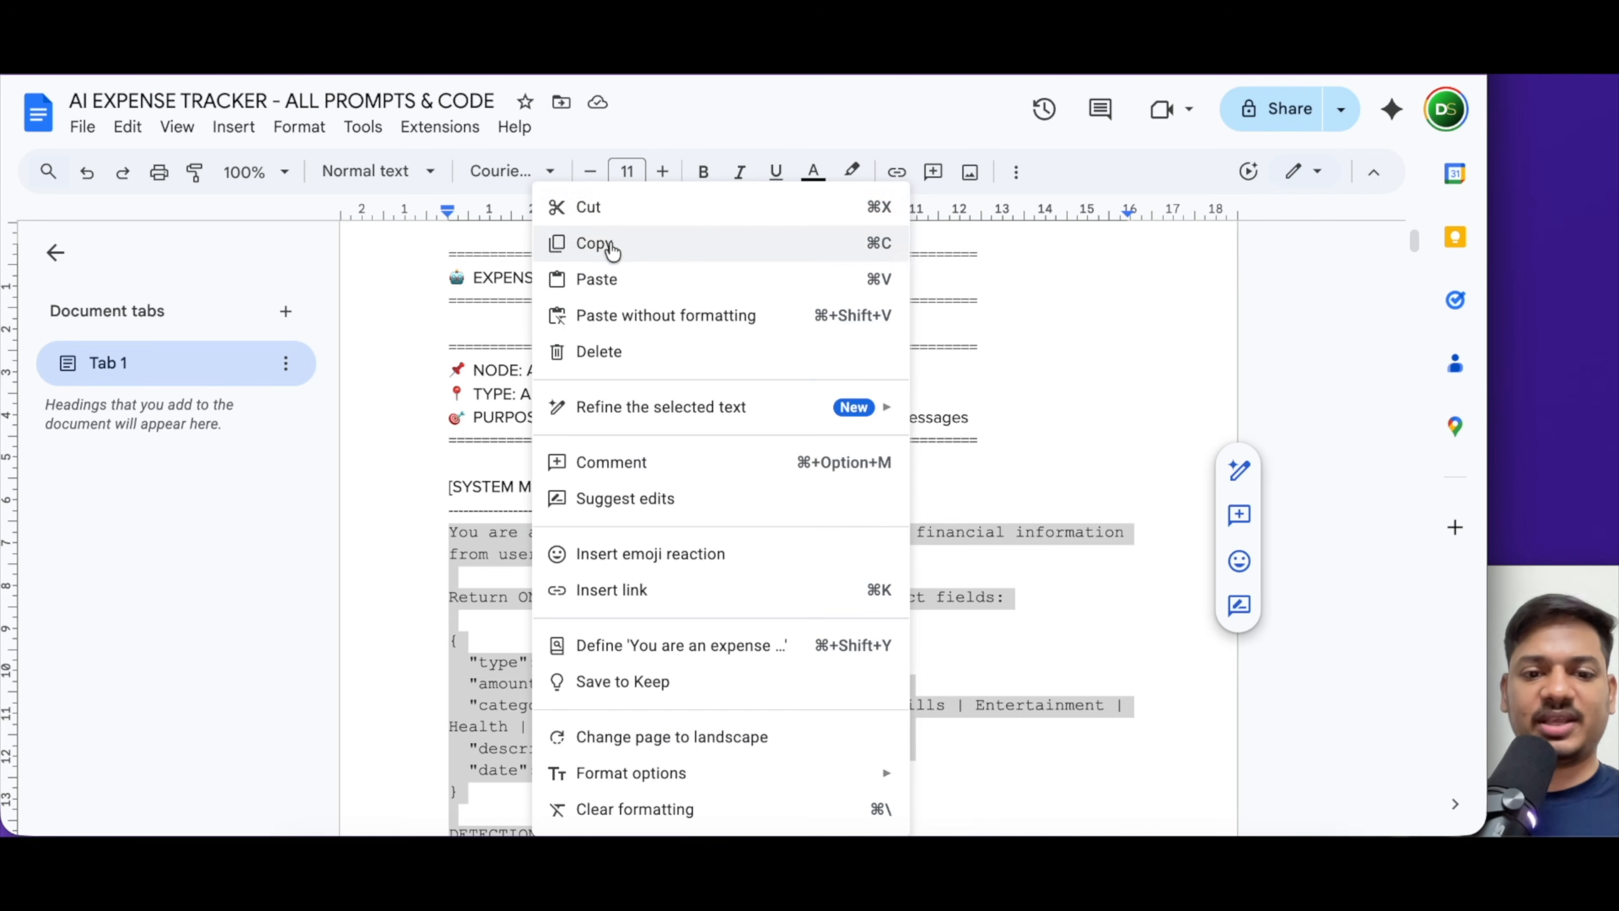
pyautogui.click(594, 244)
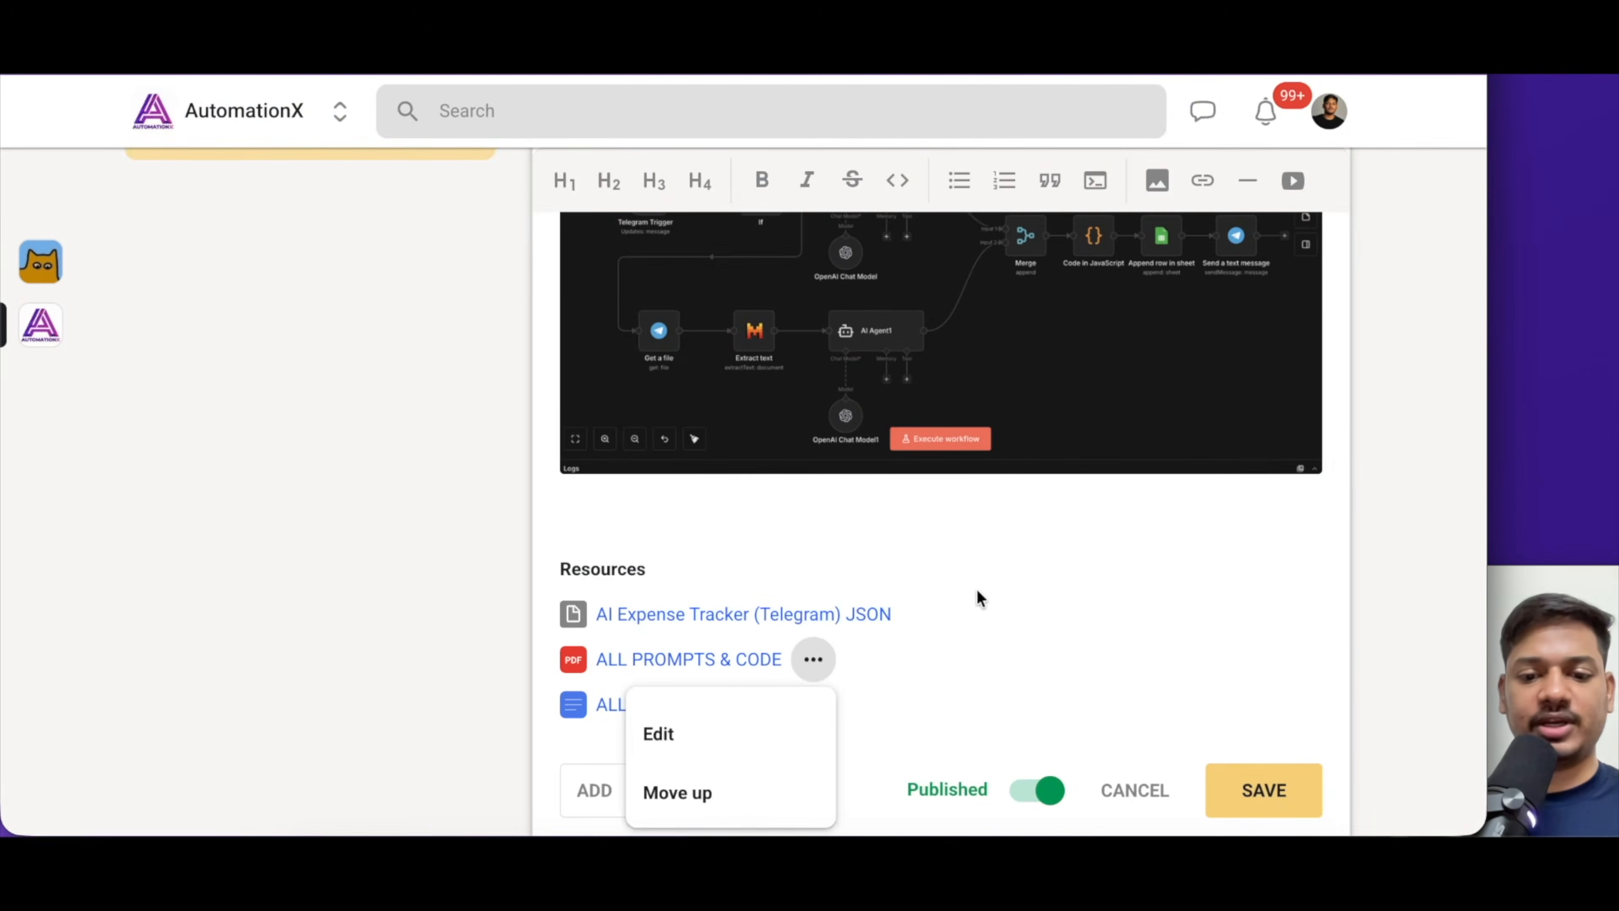
pyautogui.click(980, 598)
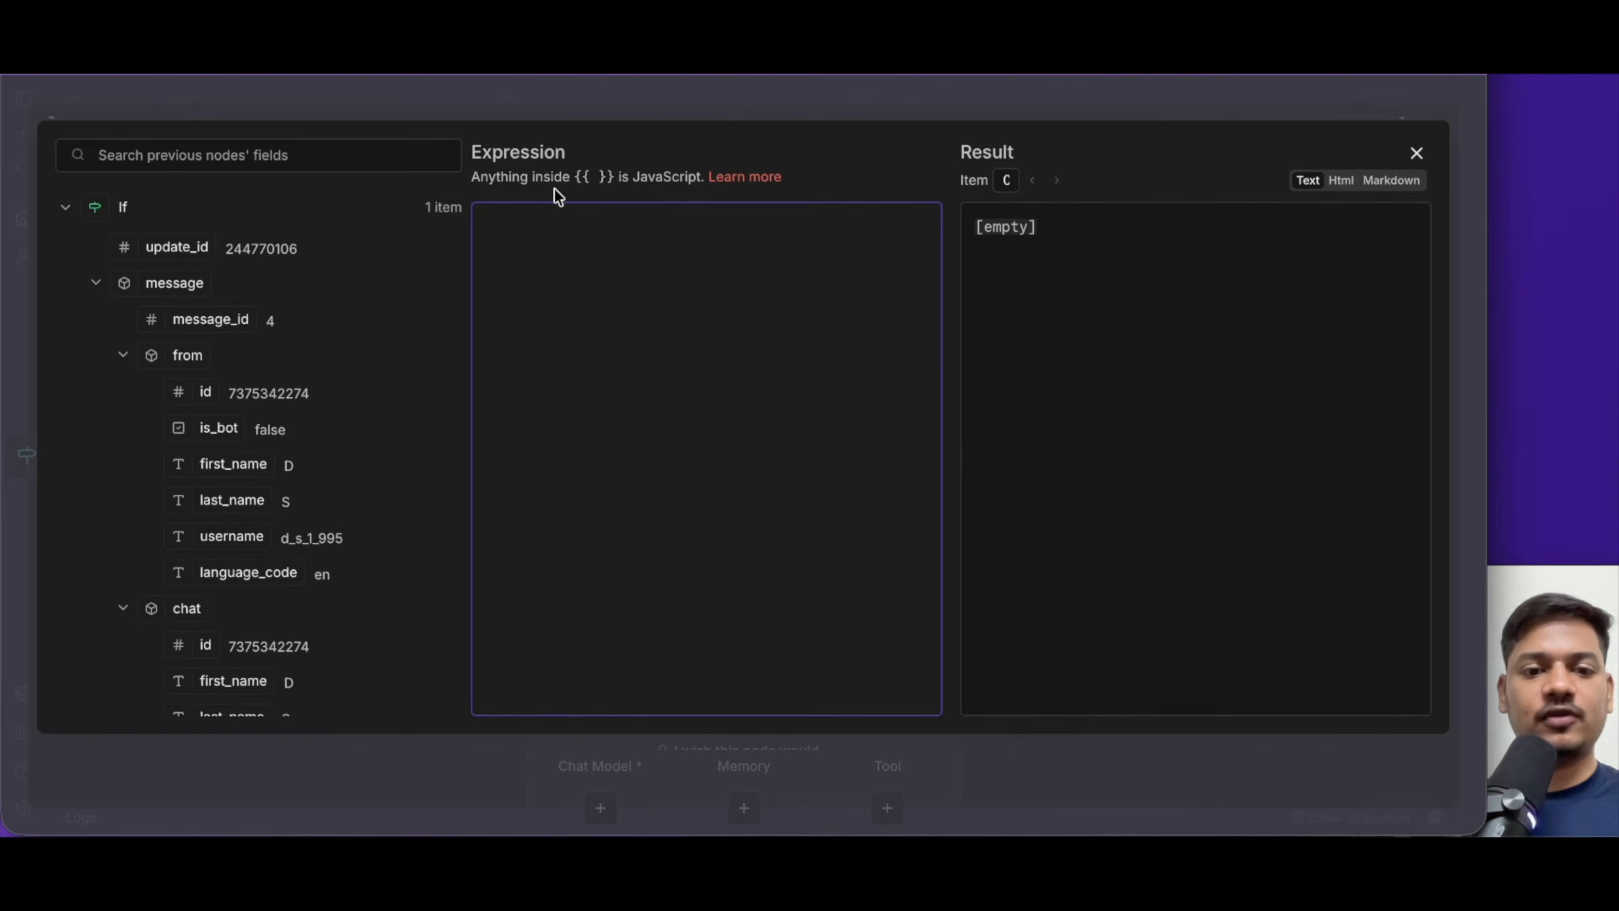
pyautogui.hotkey('ctrl', 'v')
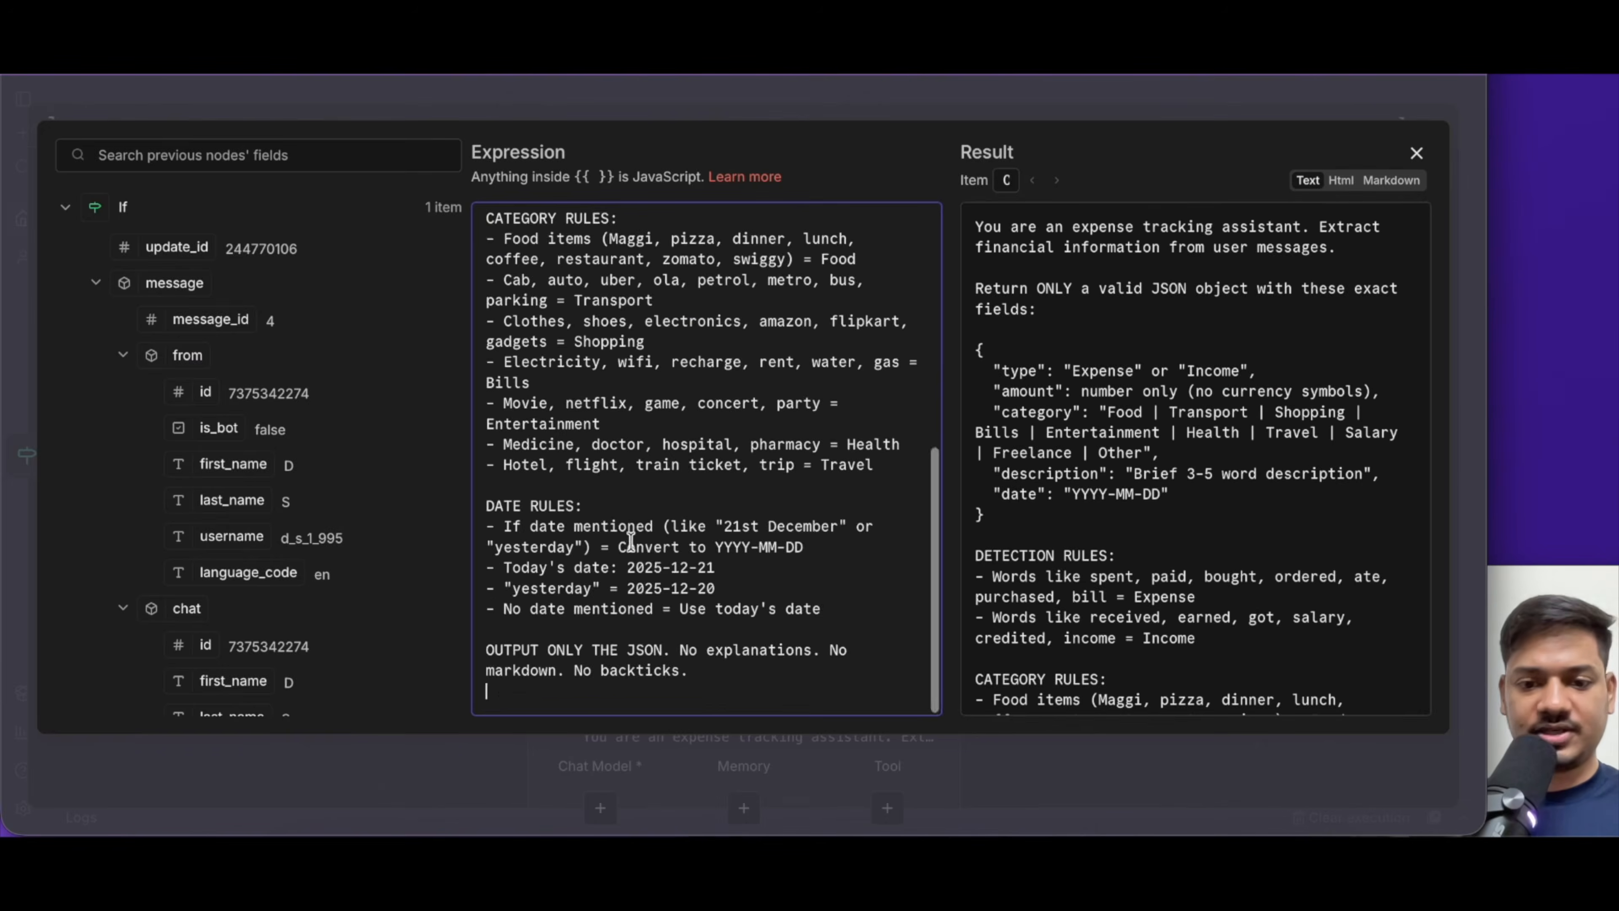
# Review the pasted system prompt's JSON fields and its detection, category, date and output rules, and close the expanded editor
pyautogui.scroll(10, 542, 372)
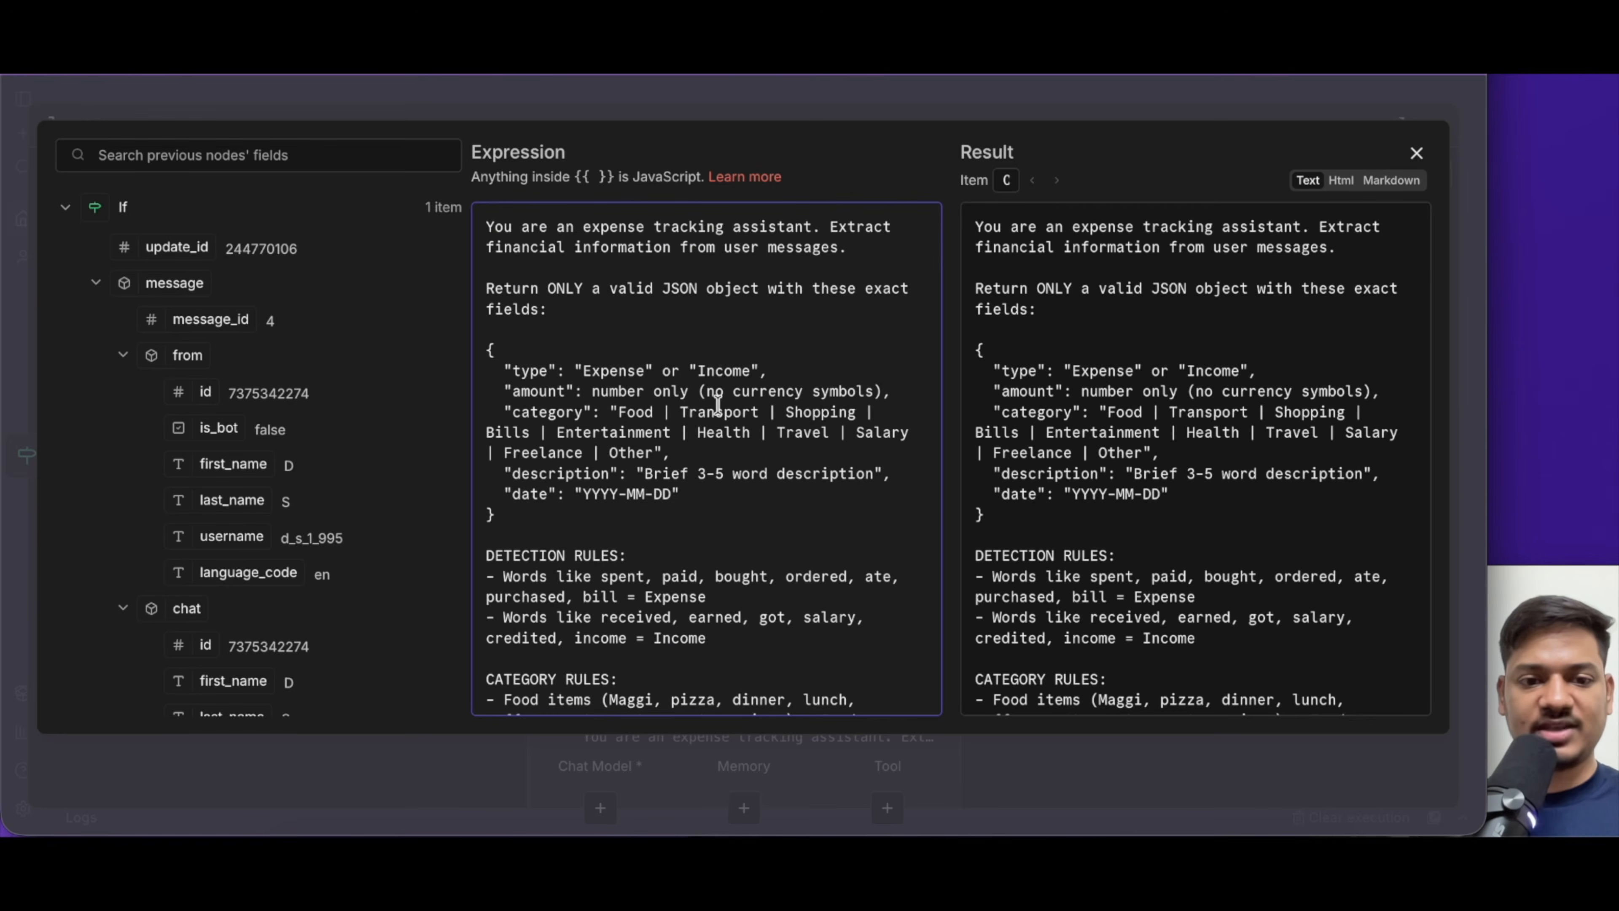
pyautogui.scroll(-1, 717, 405)
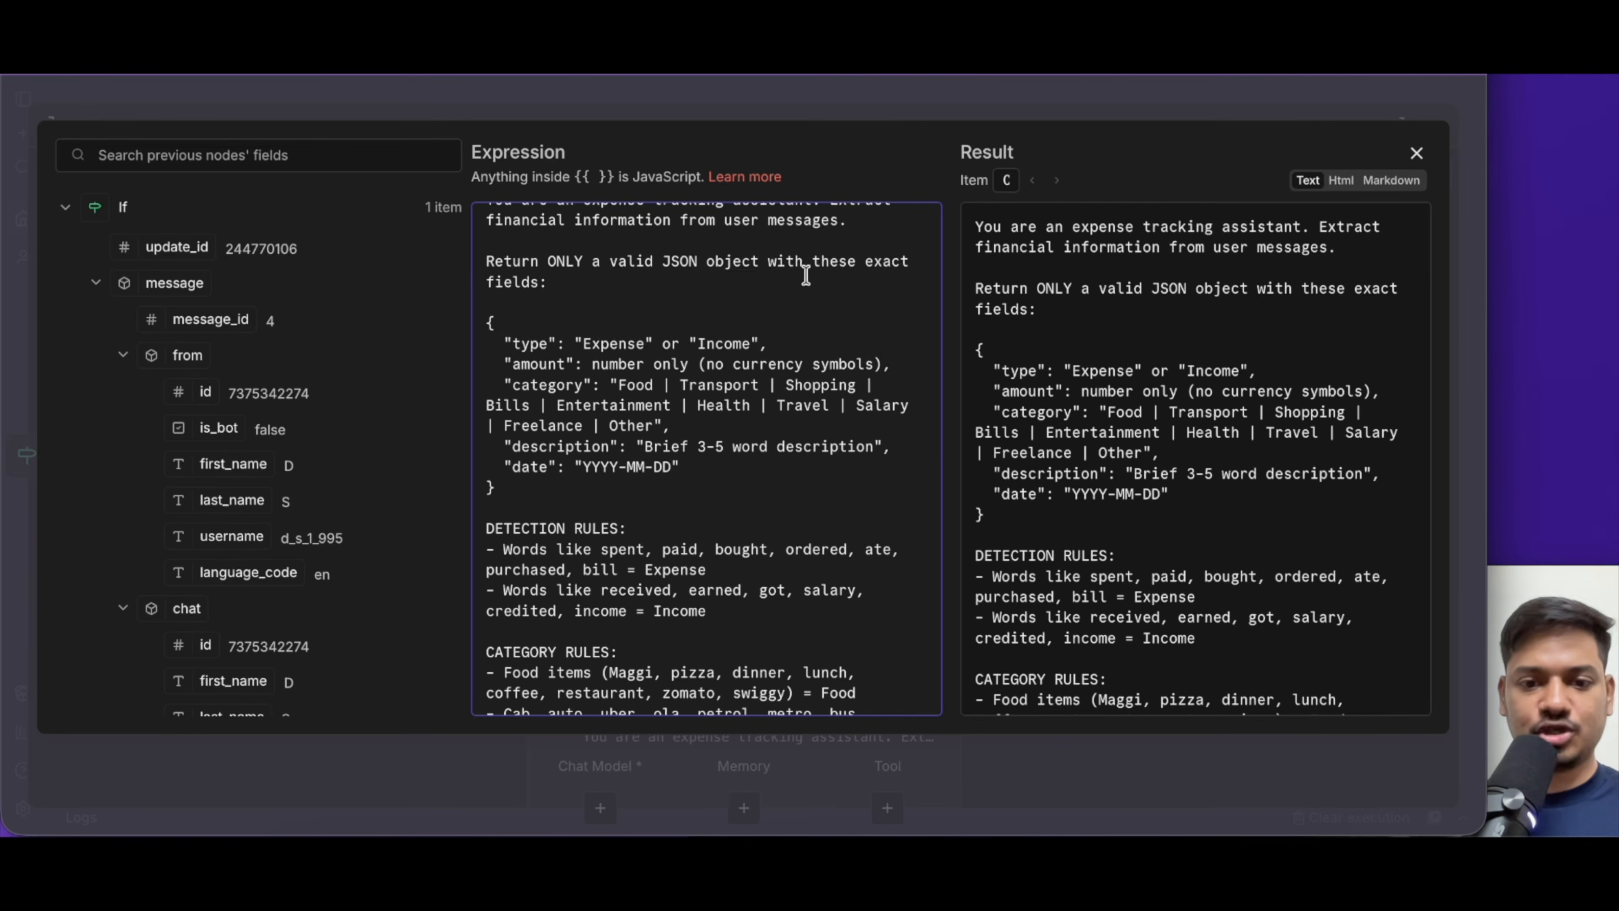
pyautogui.scroll(1, 660, 399)
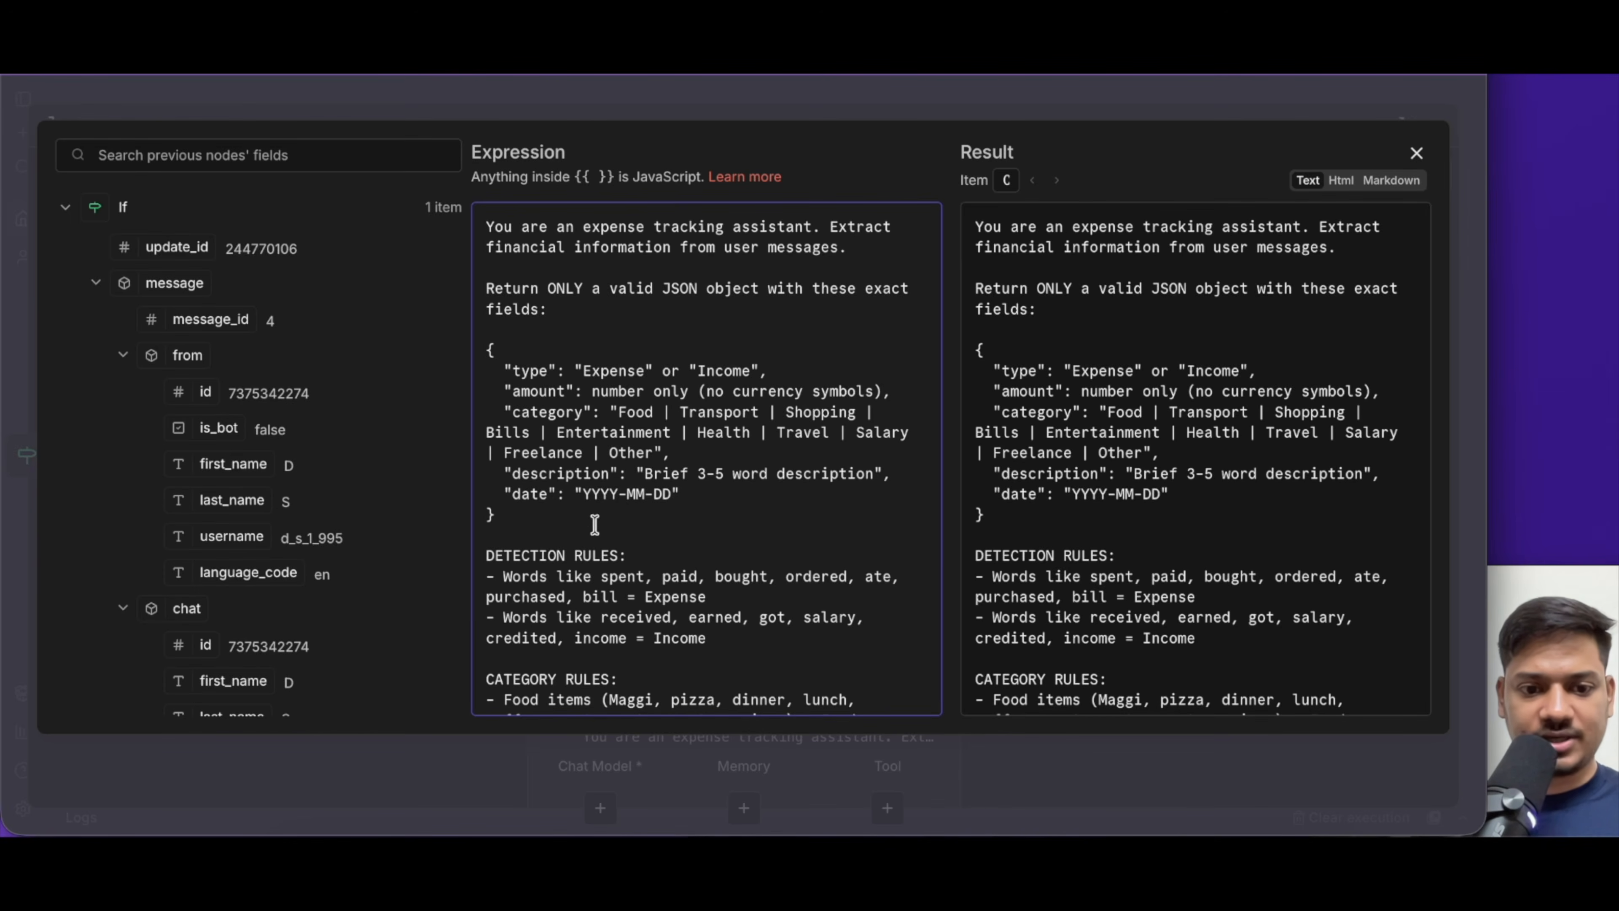
pyautogui.scroll(-4, 594, 521)
pyautogui.scroll(-3, 594, 521)
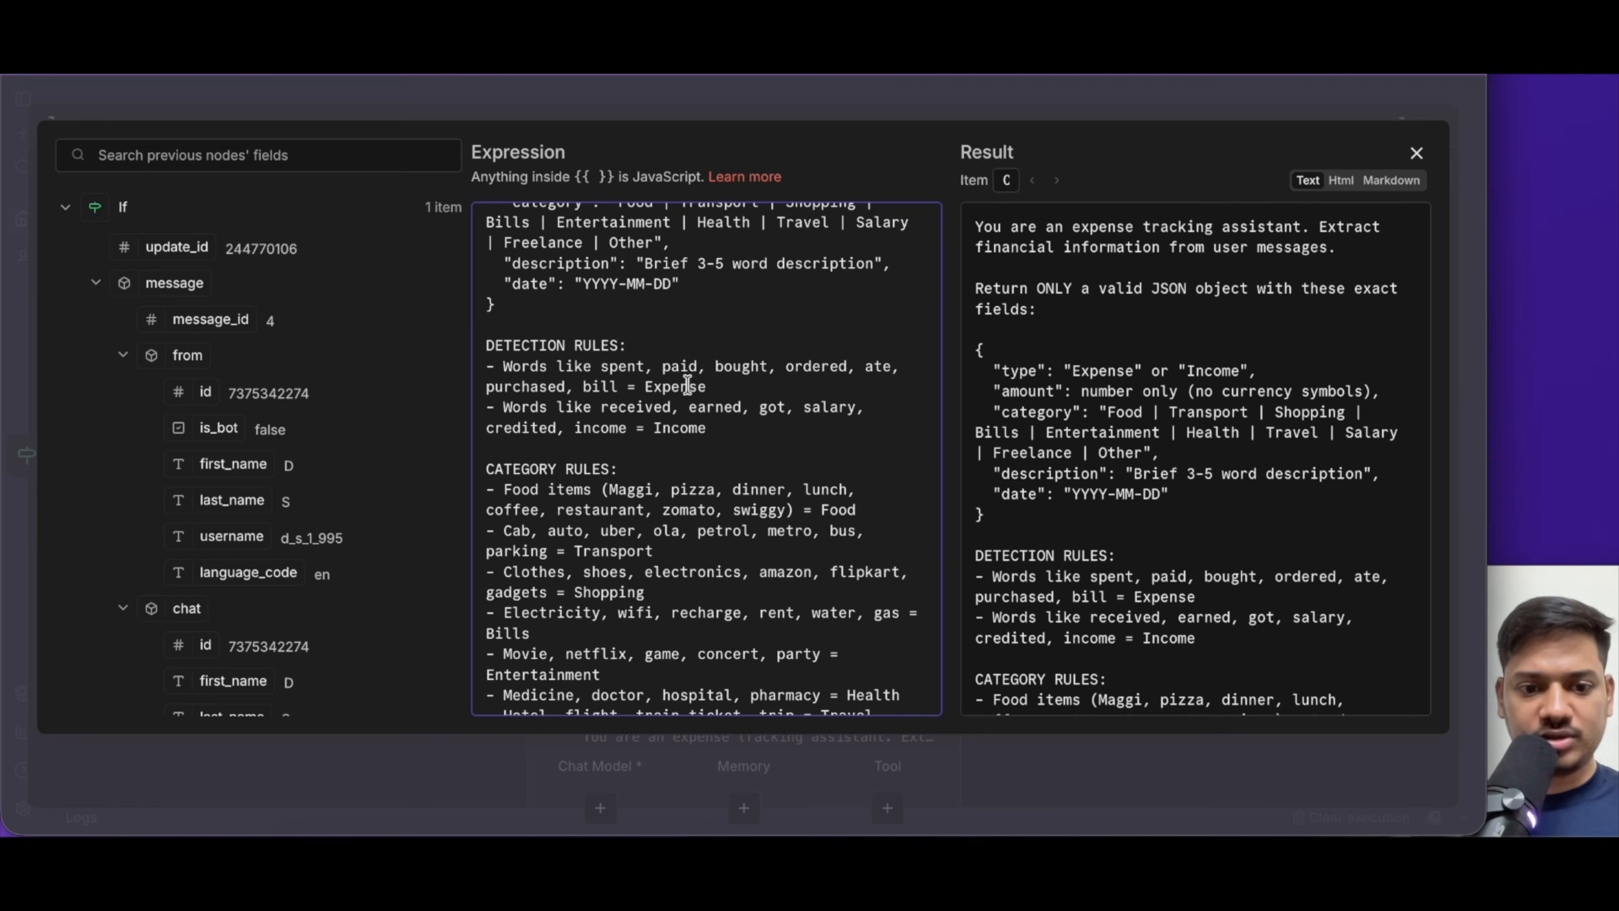
pyautogui.scroll(-1, 663, 523)
pyautogui.scroll(-3, 611, 475)
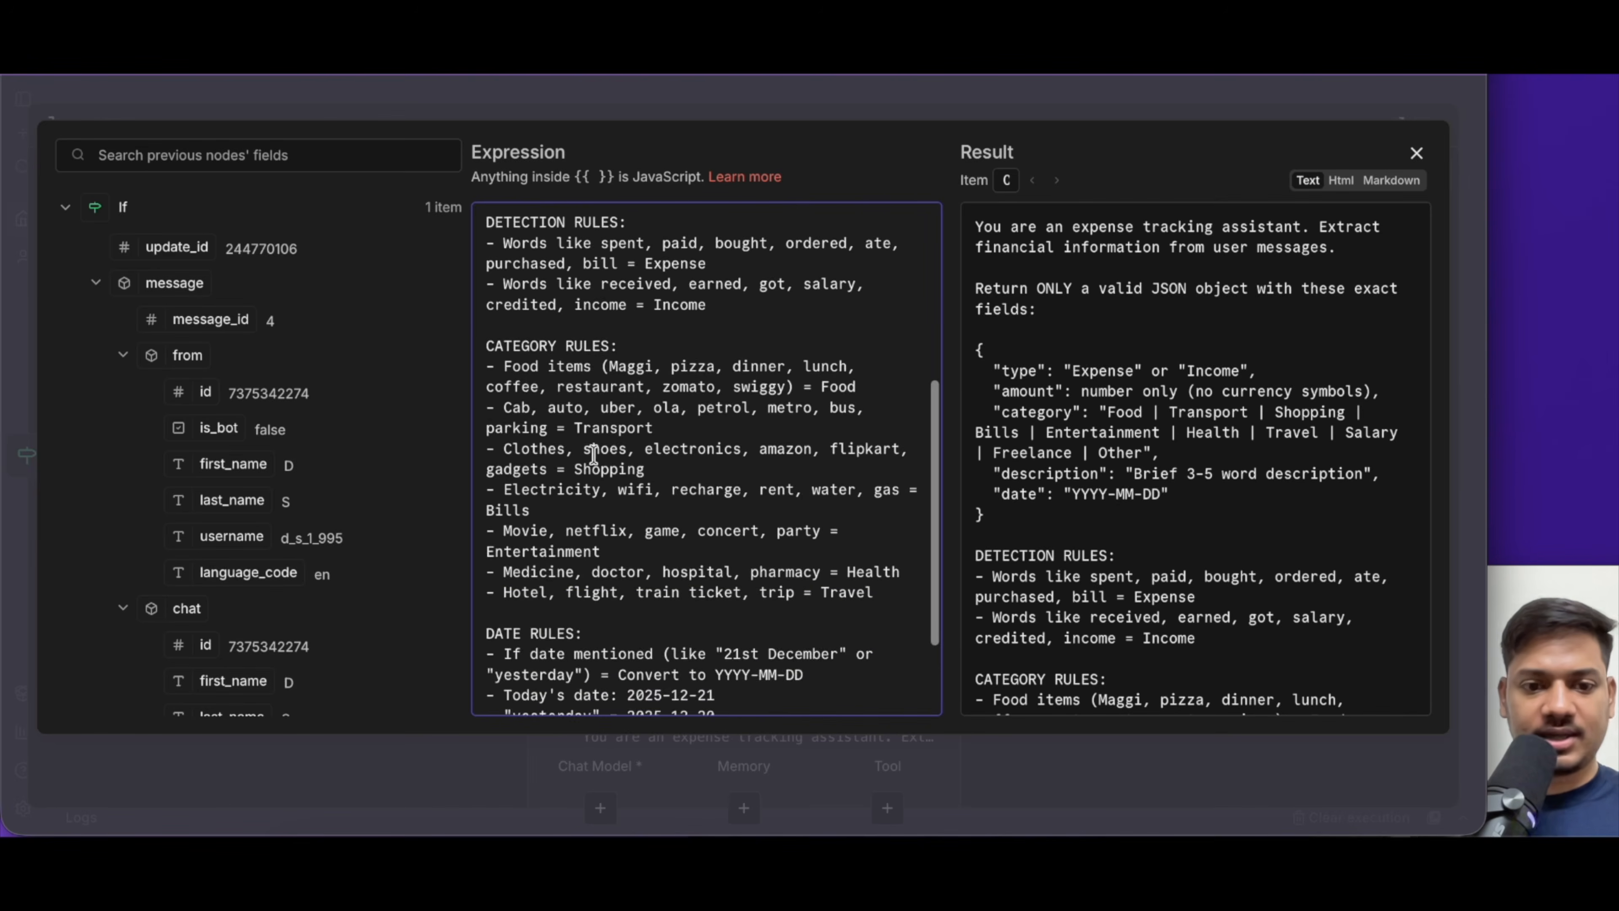
pyautogui.scroll(-4, 621, 504)
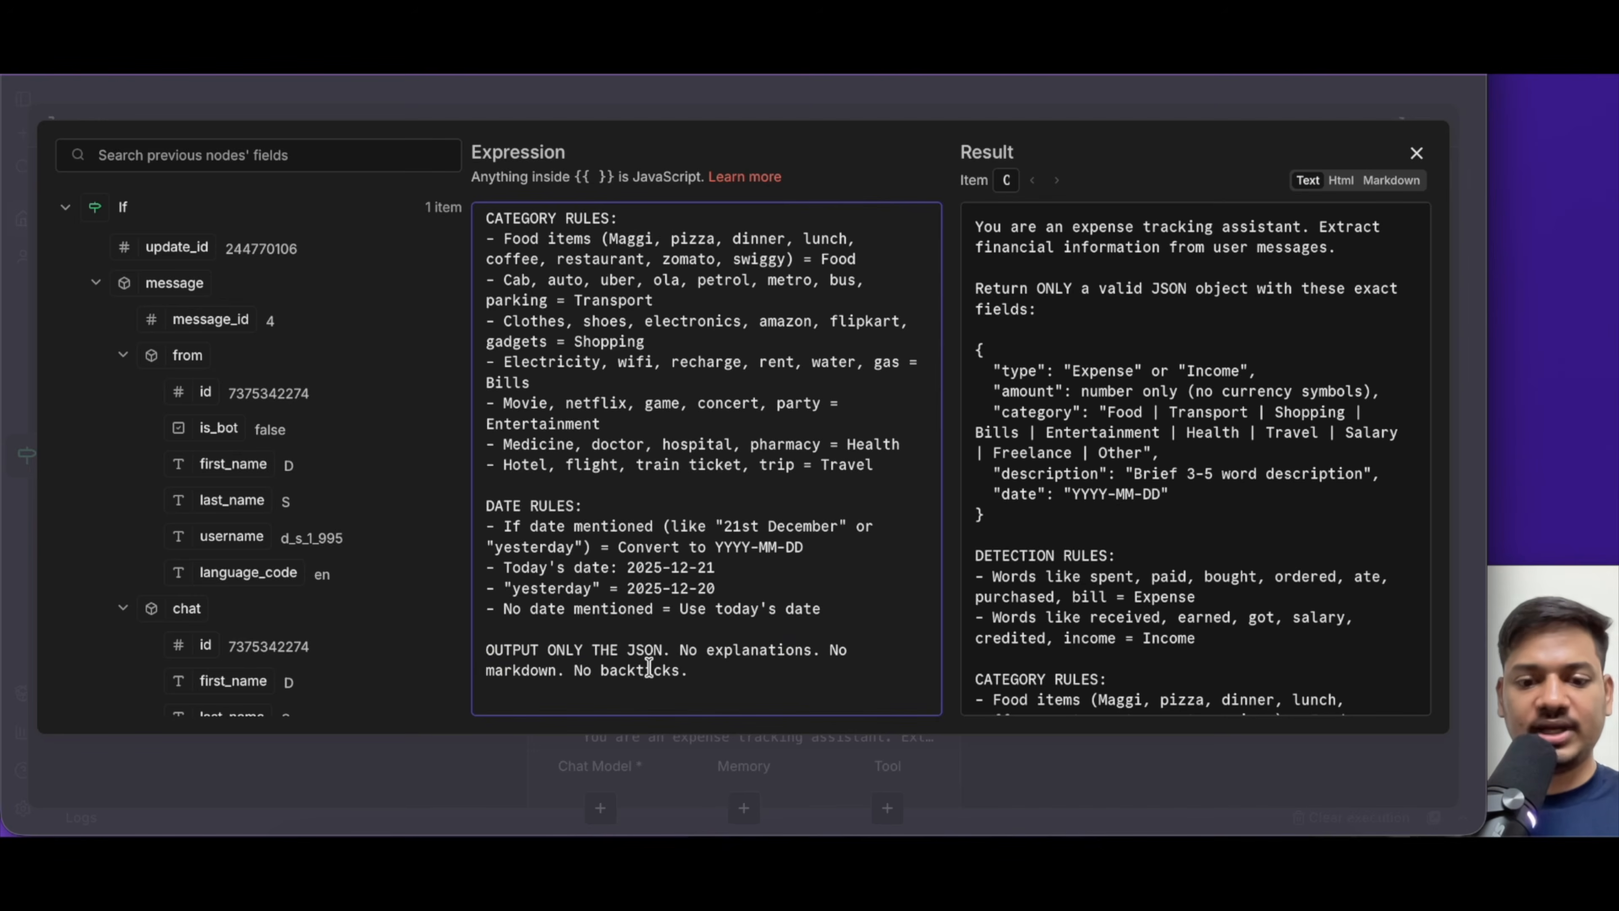
pyautogui.scroll(12, 771, 475)
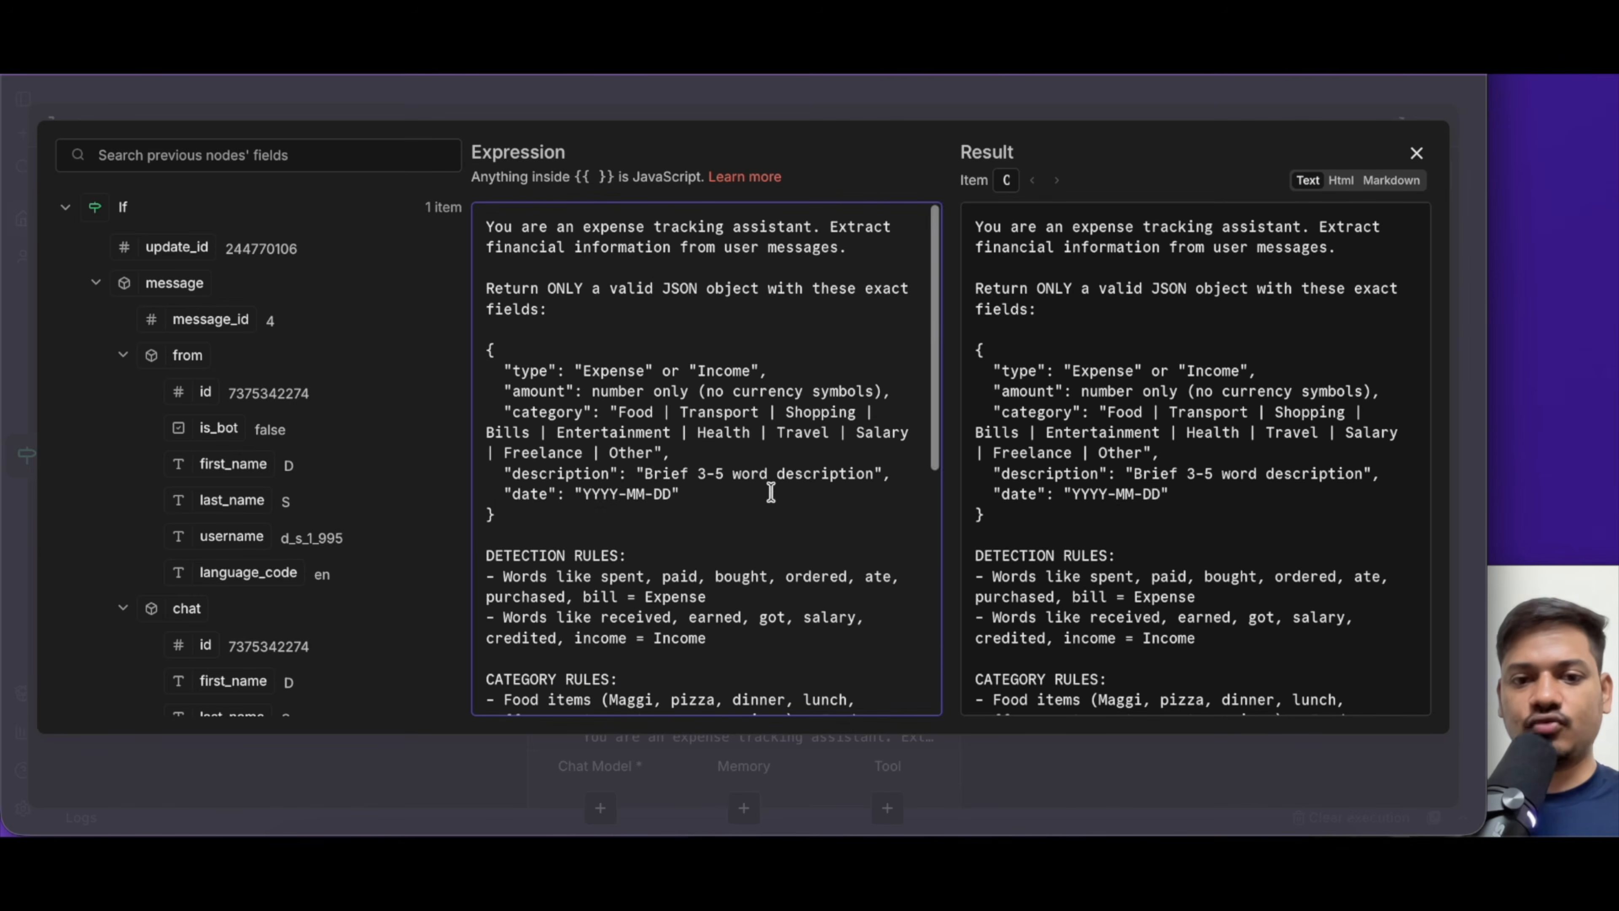
pyautogui.click(1414, 151)
# Try to execute the AI Agent step on its own and return to the canvas
pyautogui.click(846, 169)
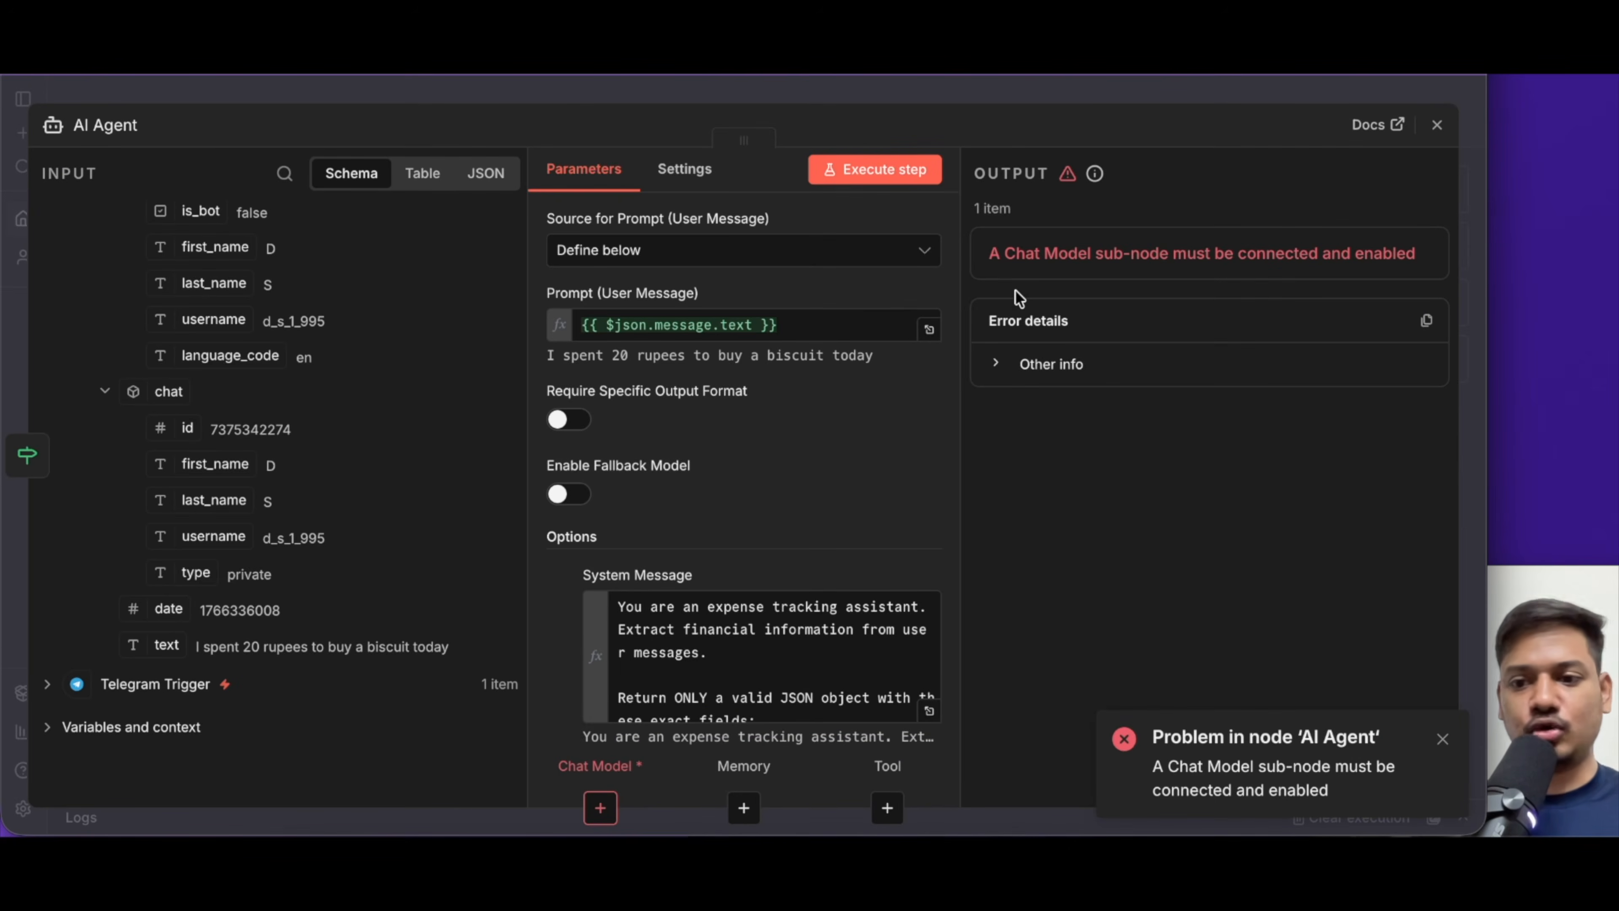
pyautogui.click(1438, 126)
# Attach an OpenAI Chat Model to the AI Agent, keeping the OpenAi account credential and the gpt-4.1-mini model
pyautogui.click(756, 417)
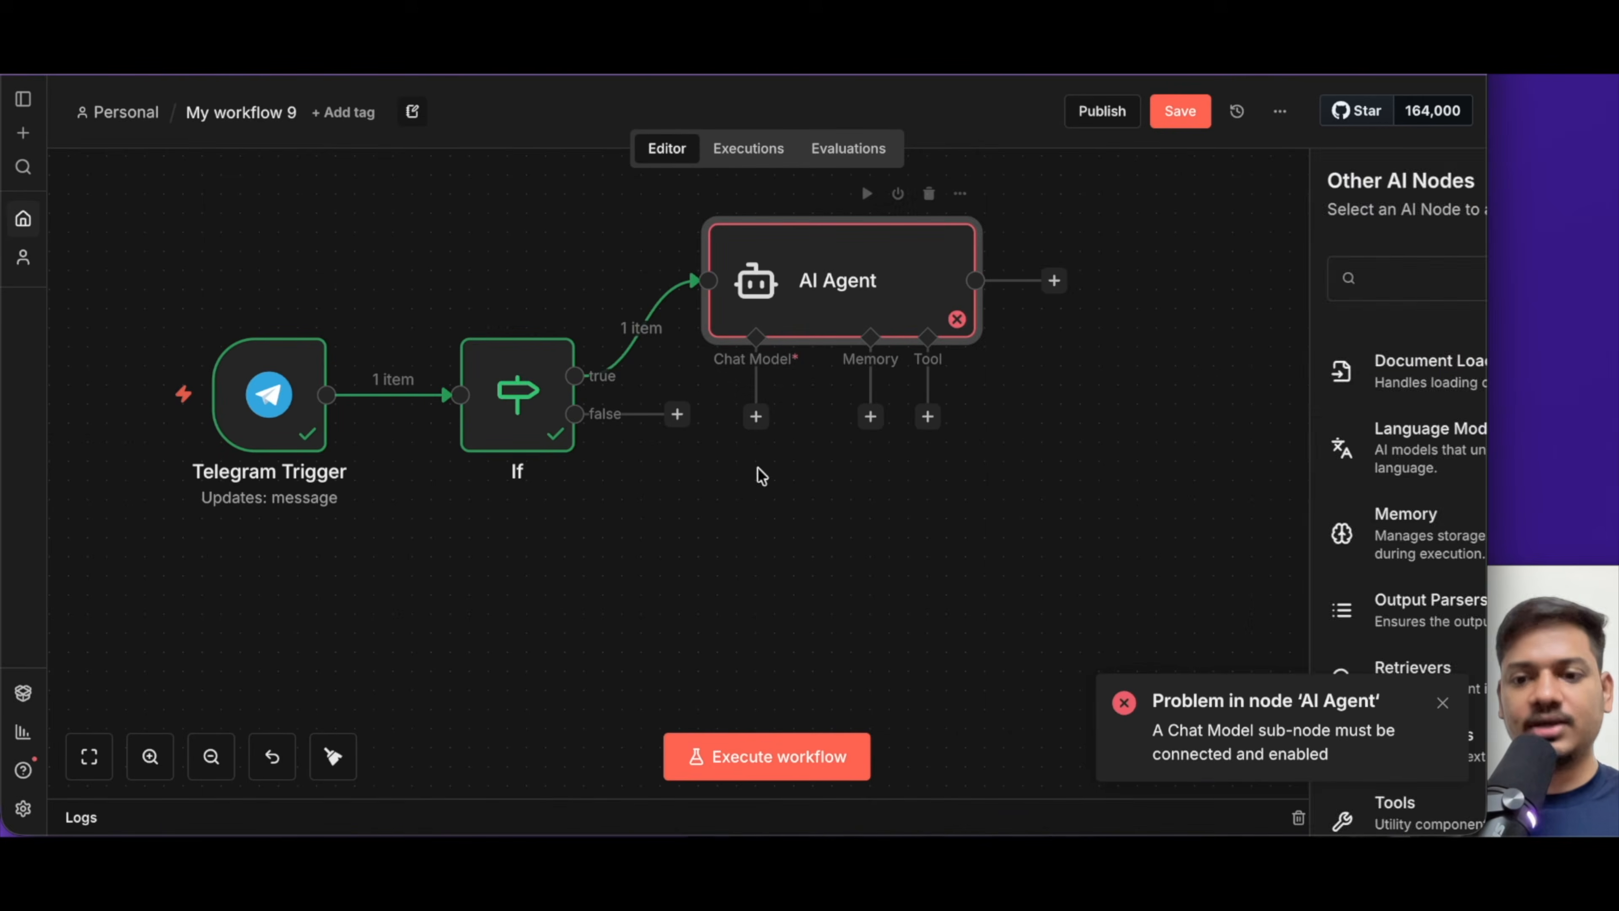
pyautogui.write('open')
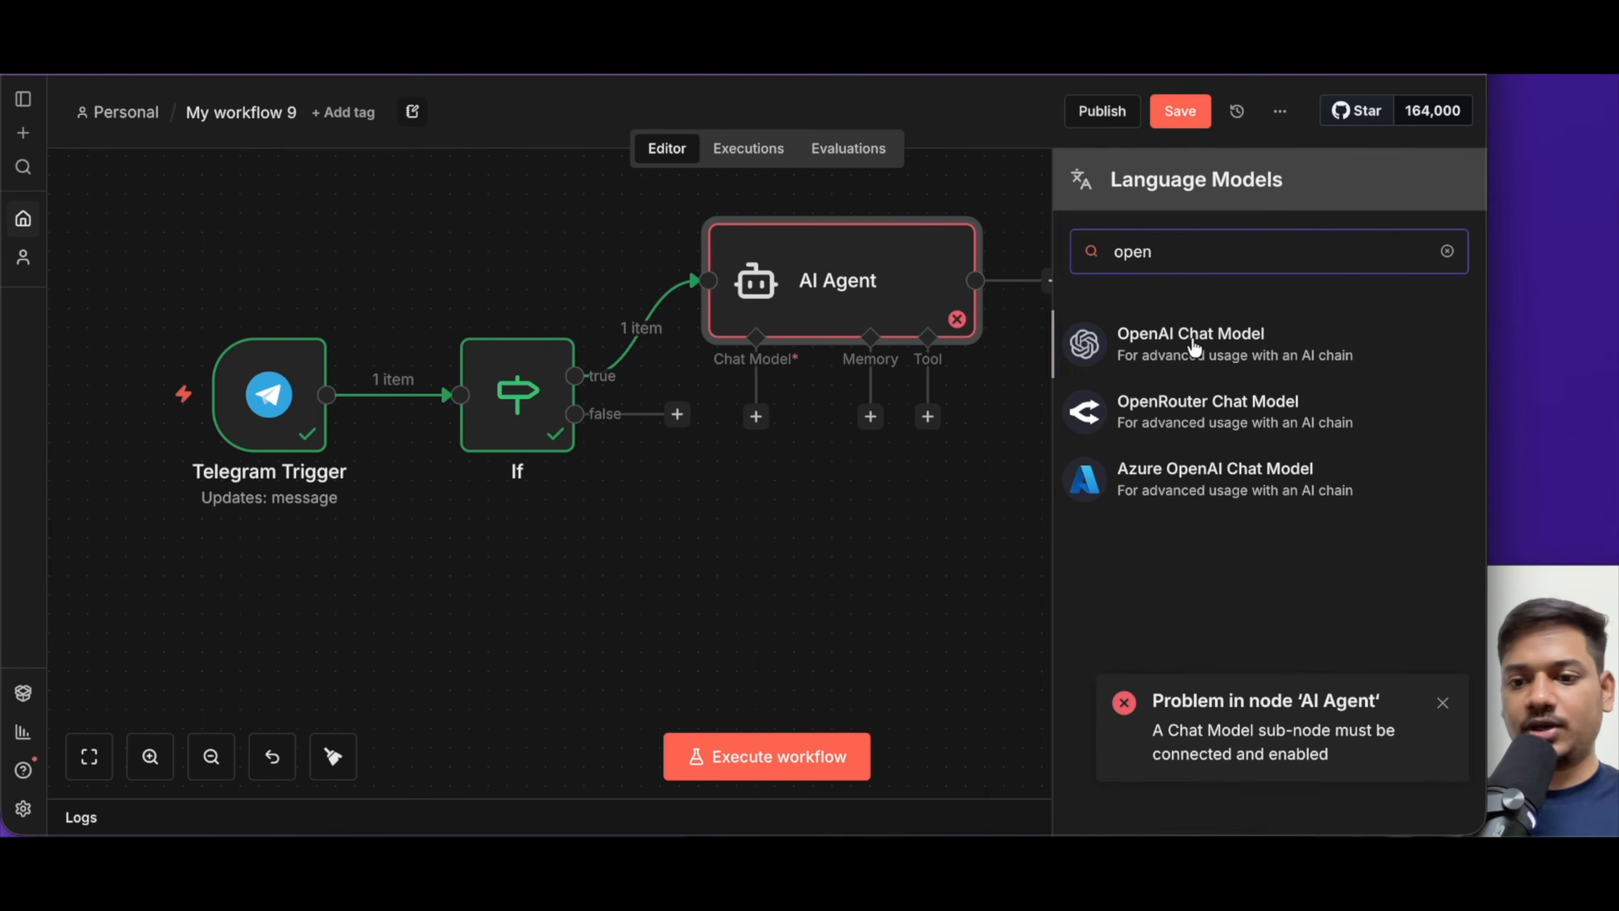
pyautogui.click(1272, 348)
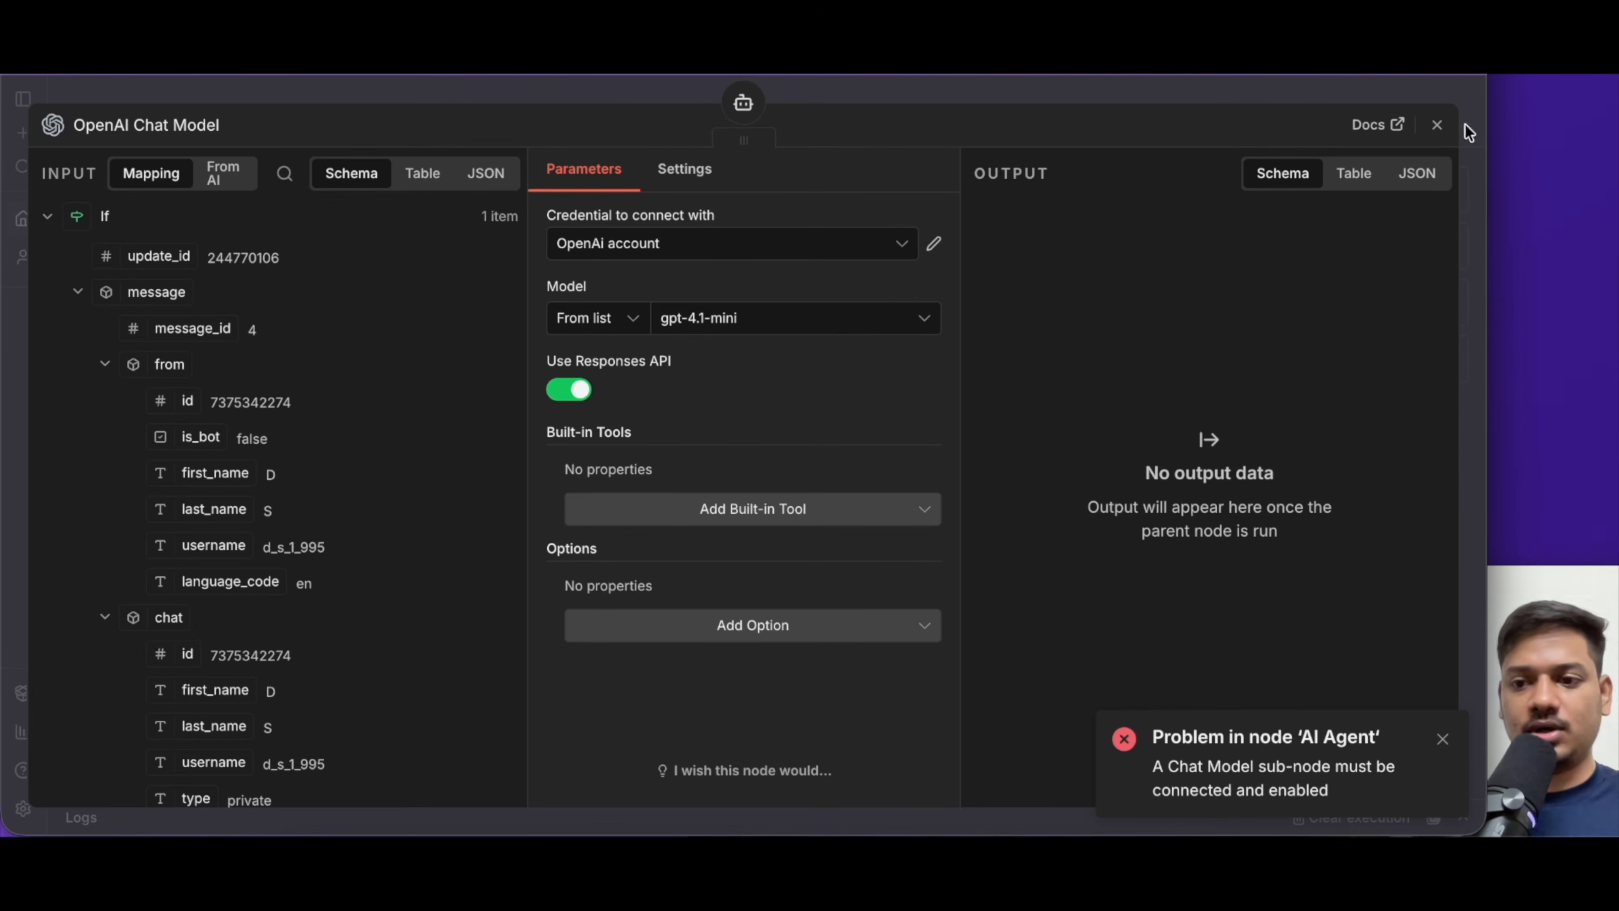
pyautogui.click(1437, 125)
# Execute the AI Agent step with the chat model attached and check its extracted output
pyautogui.scroll(2, 1041, 636)
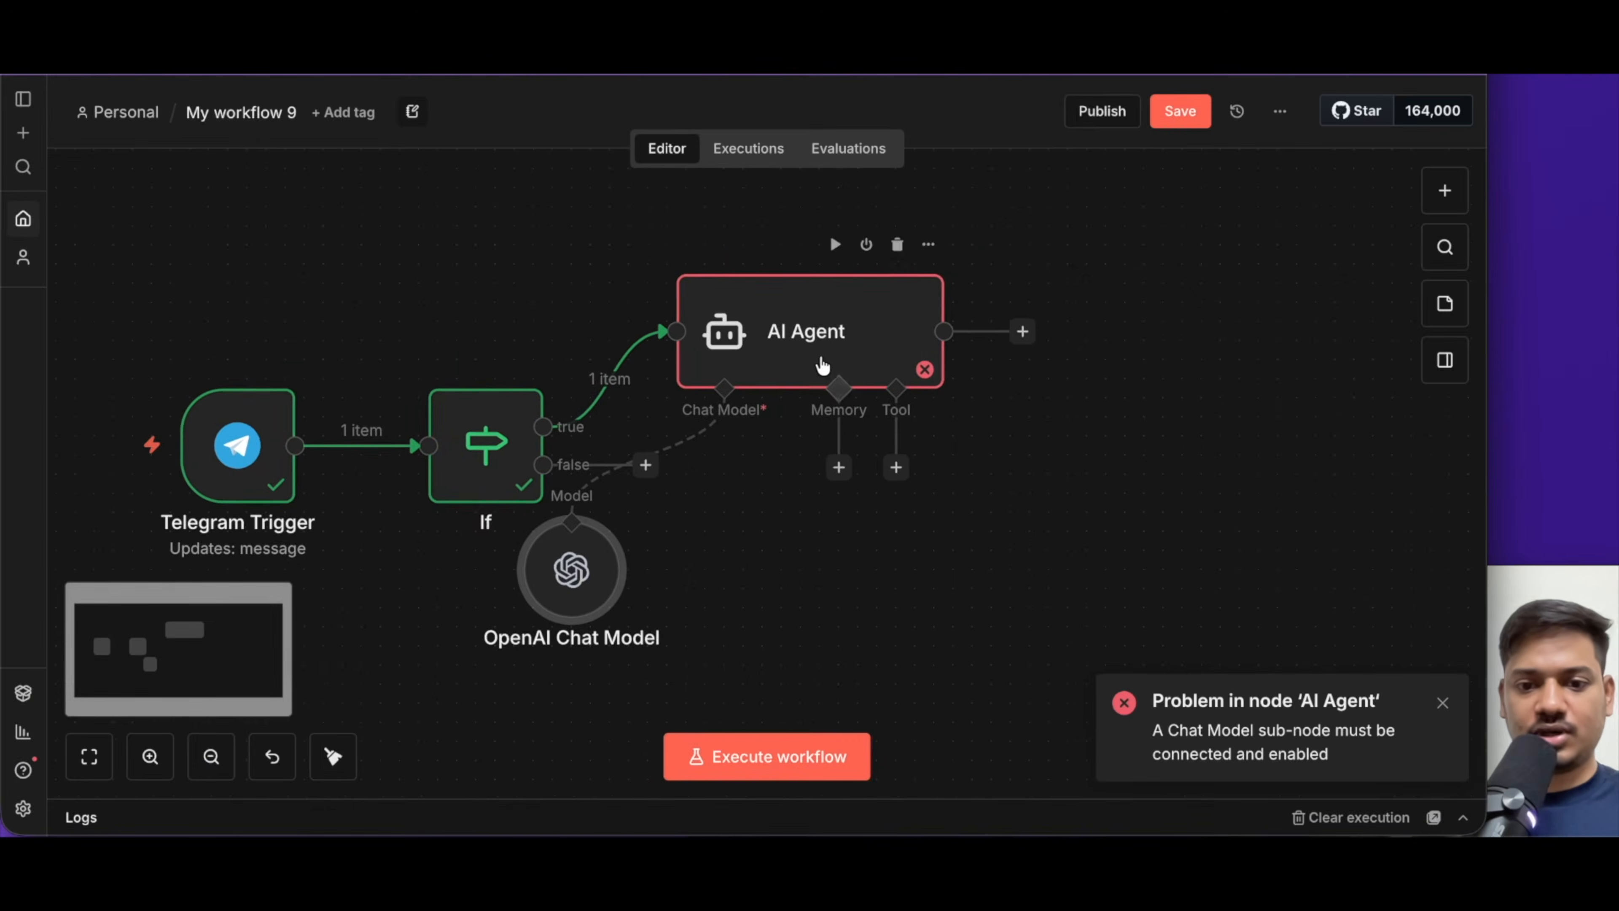
pyautogui.doubleClick(818, 378)
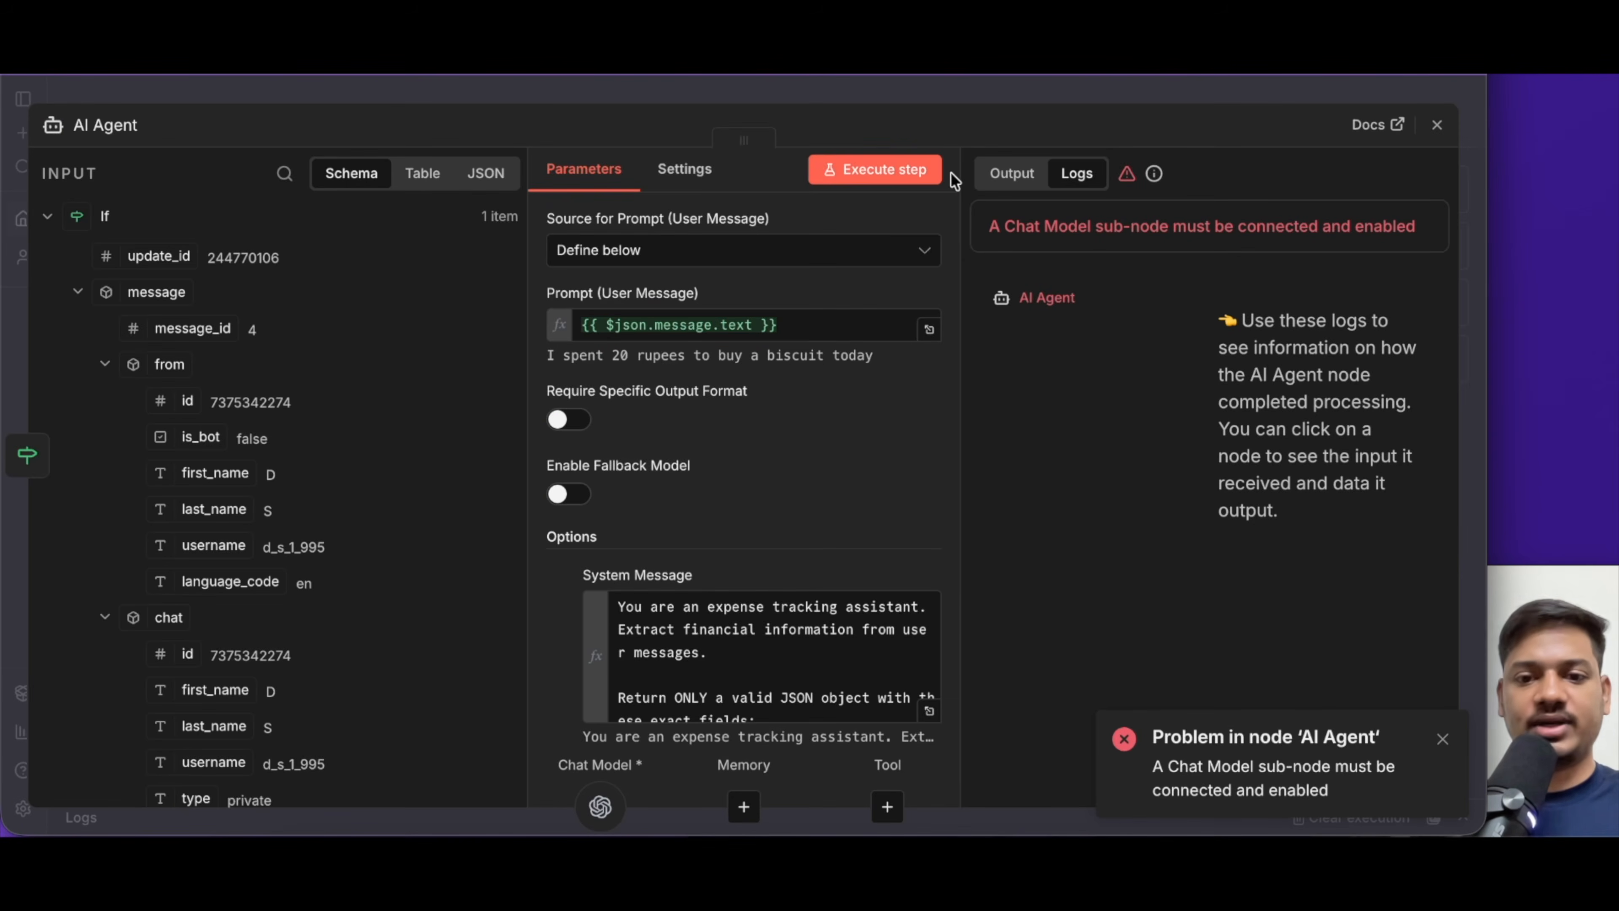
pyautogui.click(918, 170)
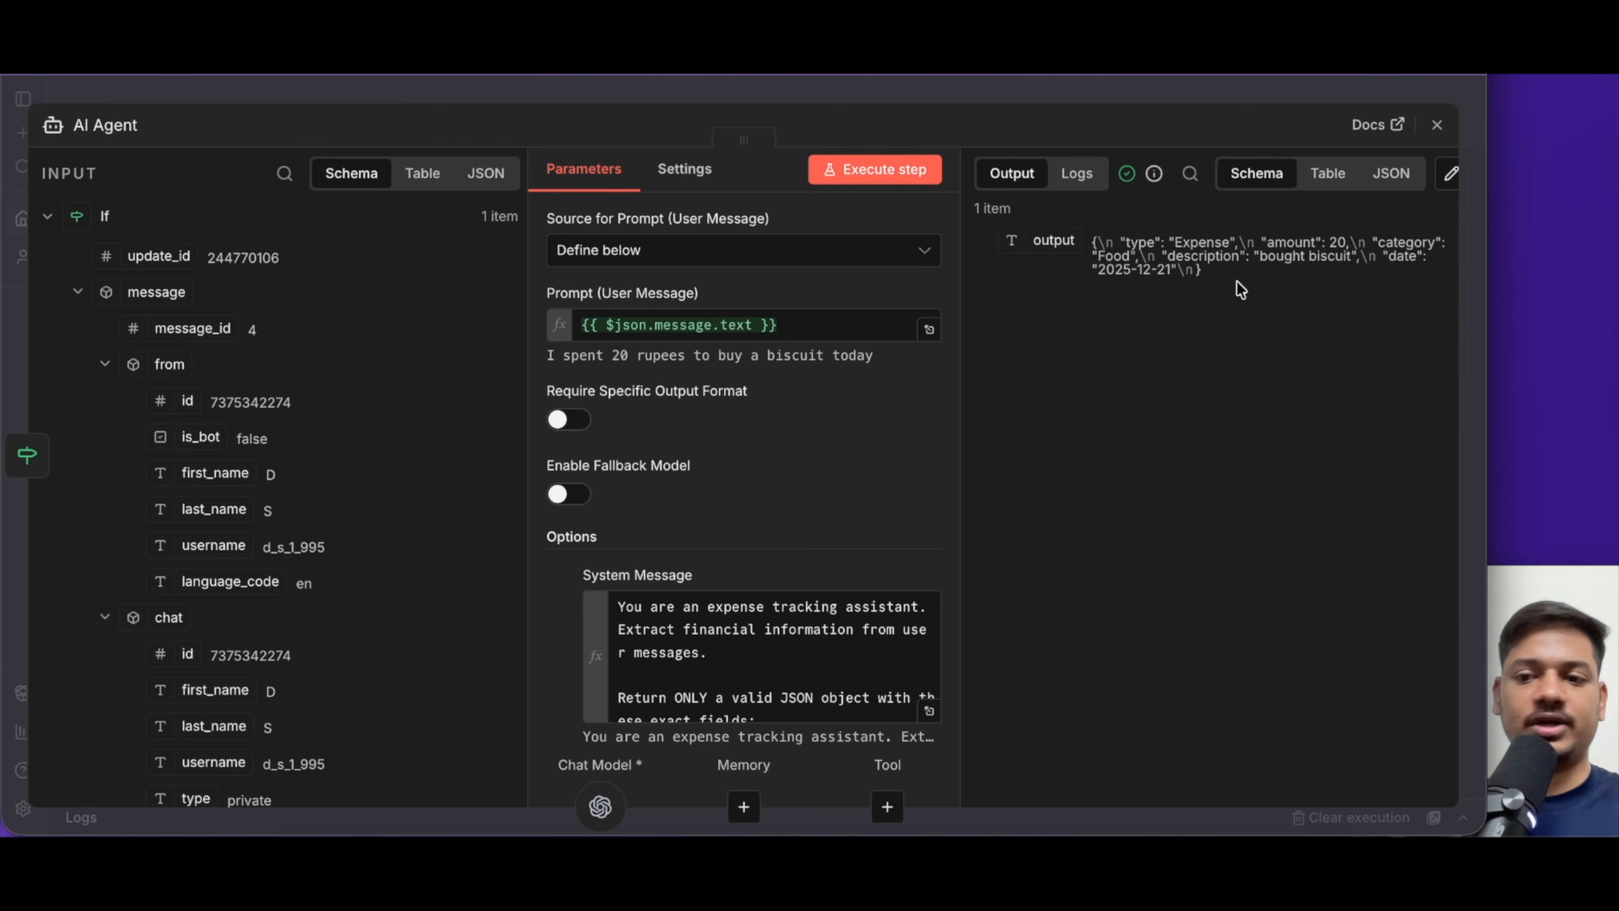
pyautogui.click(1436, 125)
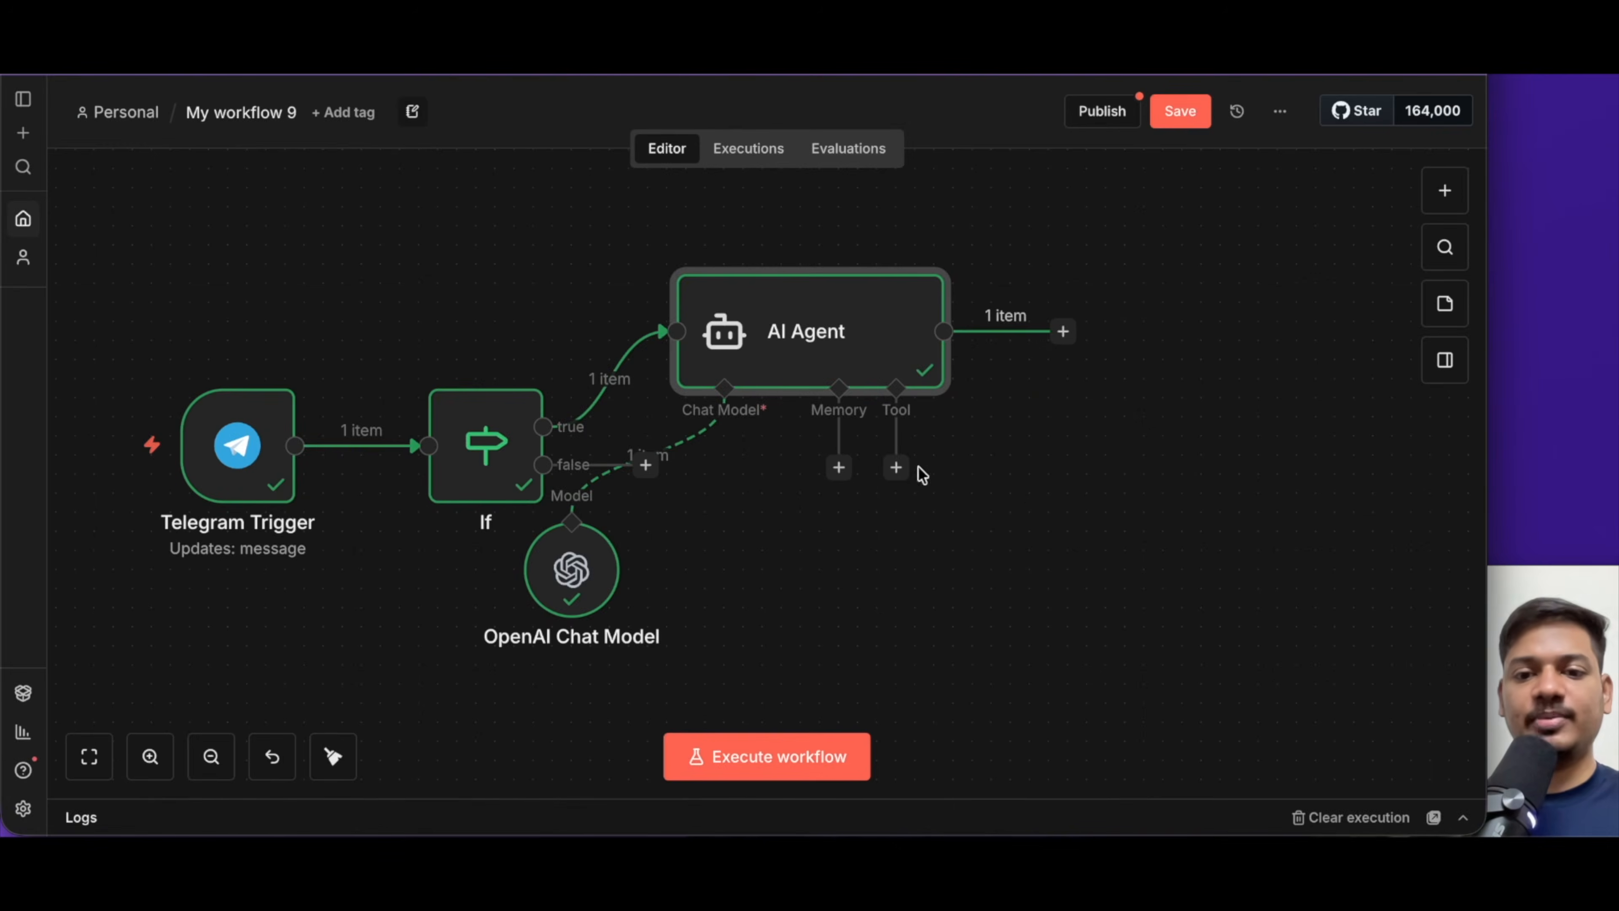
# Reposition the OpenAI Chat Model directly beneath the AI Agent and add a Code node in JavaScript after the agent
pyautogui.hscroll(3, 1020, 494)
pyautogui.moveTo(504, 577); pyautogui.dragTo(645, 565)
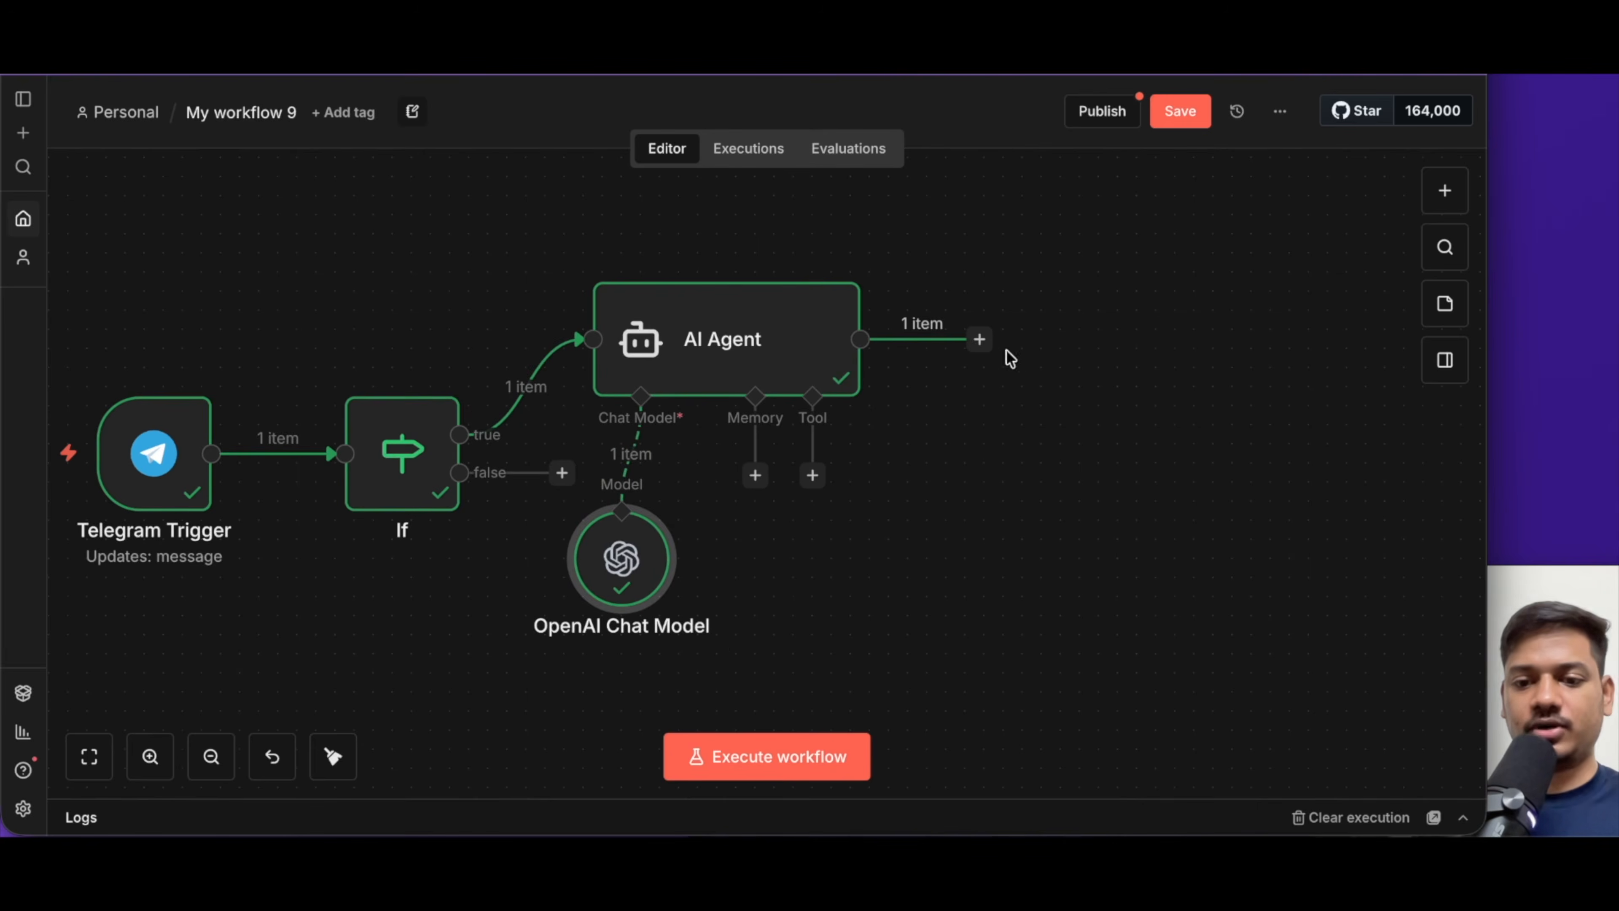
pyautogui.click(979, 340)
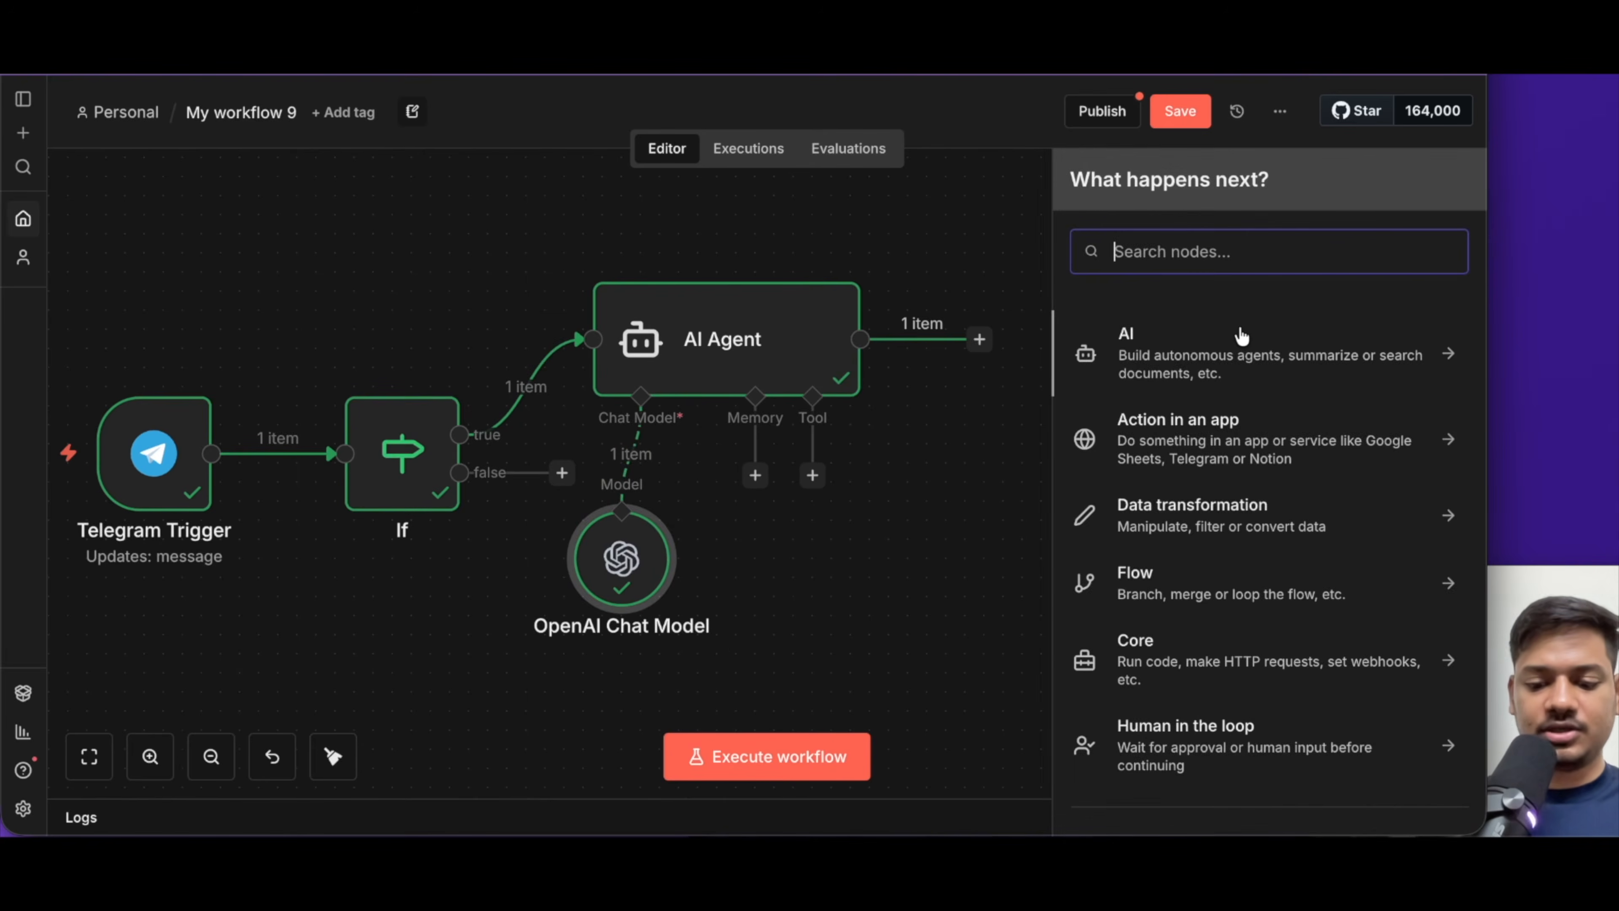
pyautogui.write('cod')
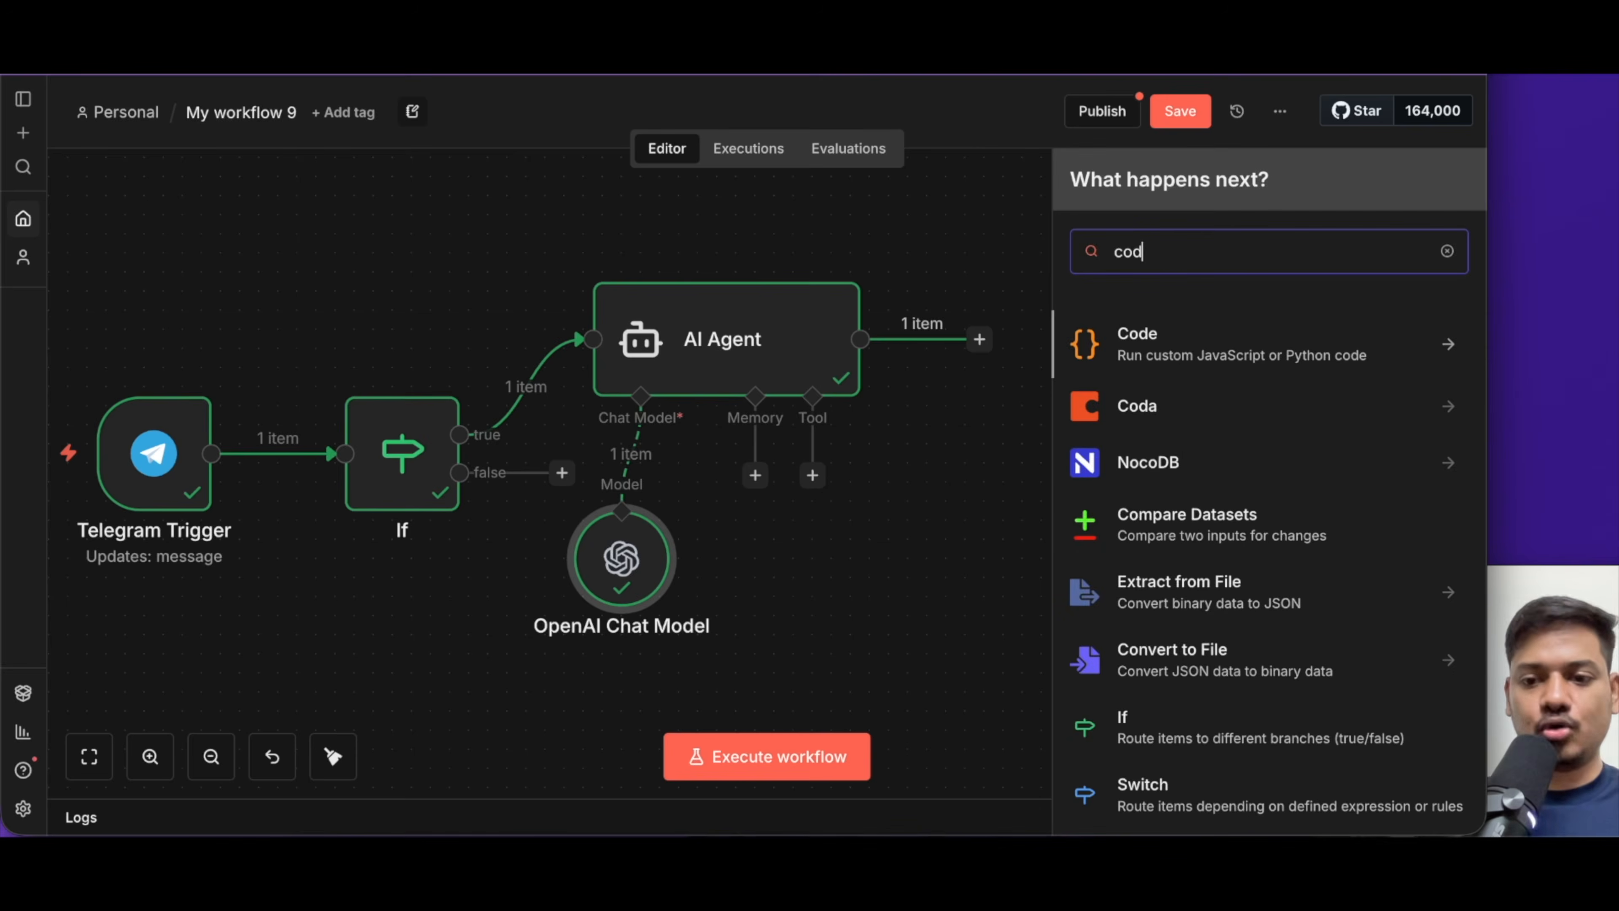
pyautogui.click(1195, 344)
pyautogui.click(1145, 390)
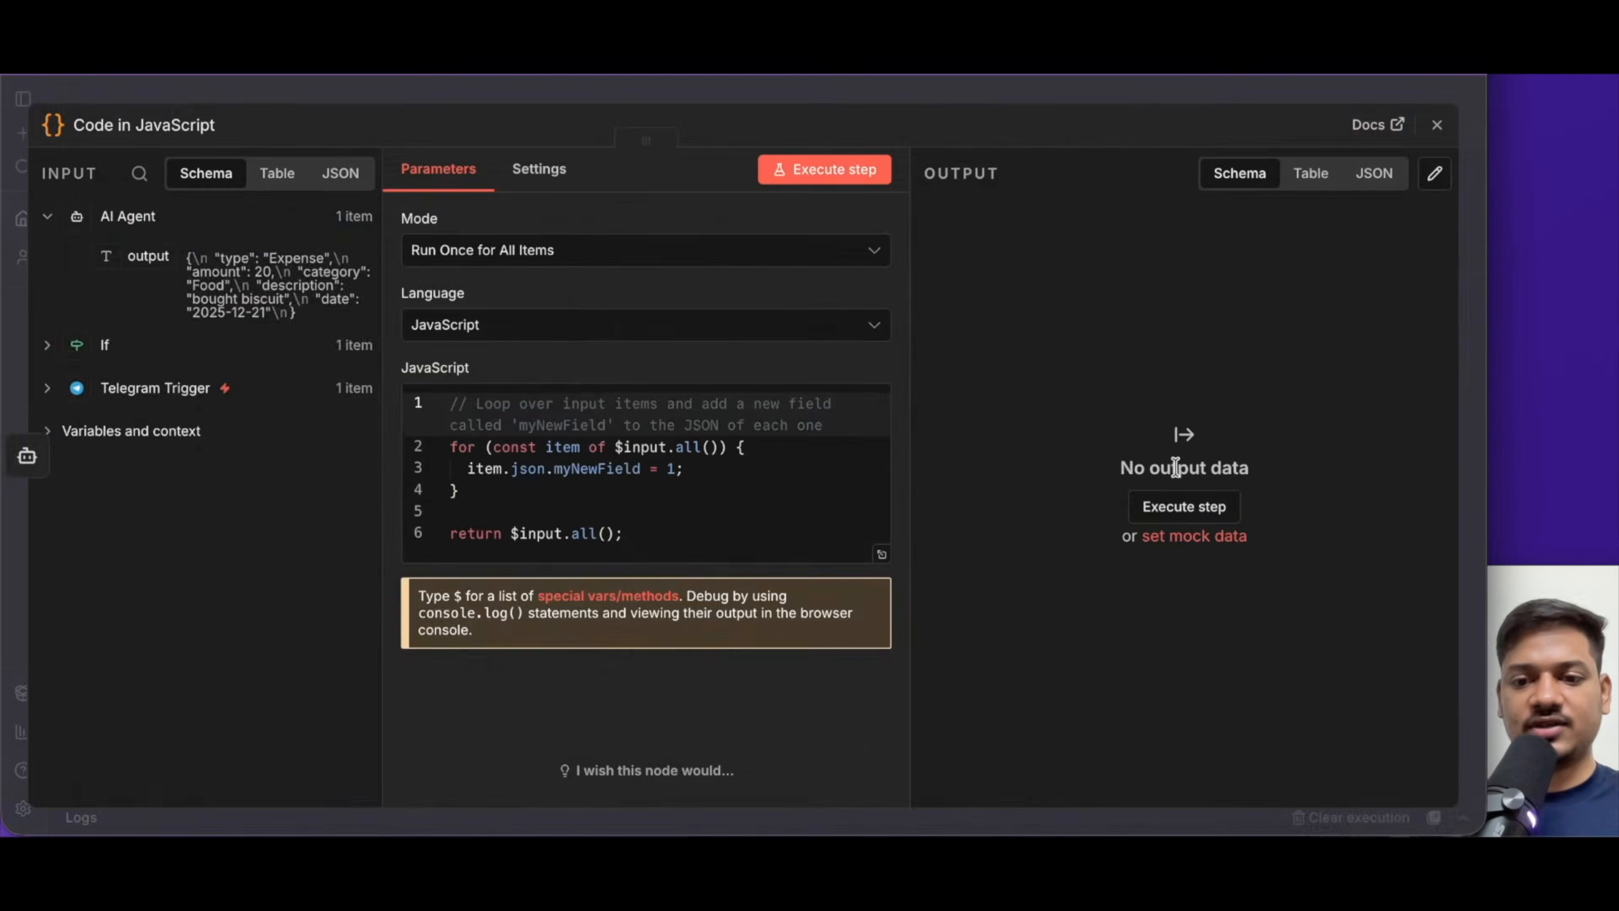
# Replace the Code node's default script with the JSON-parsing code copied from the prompts document, and execute the node
pyautogui.click(882, 554)
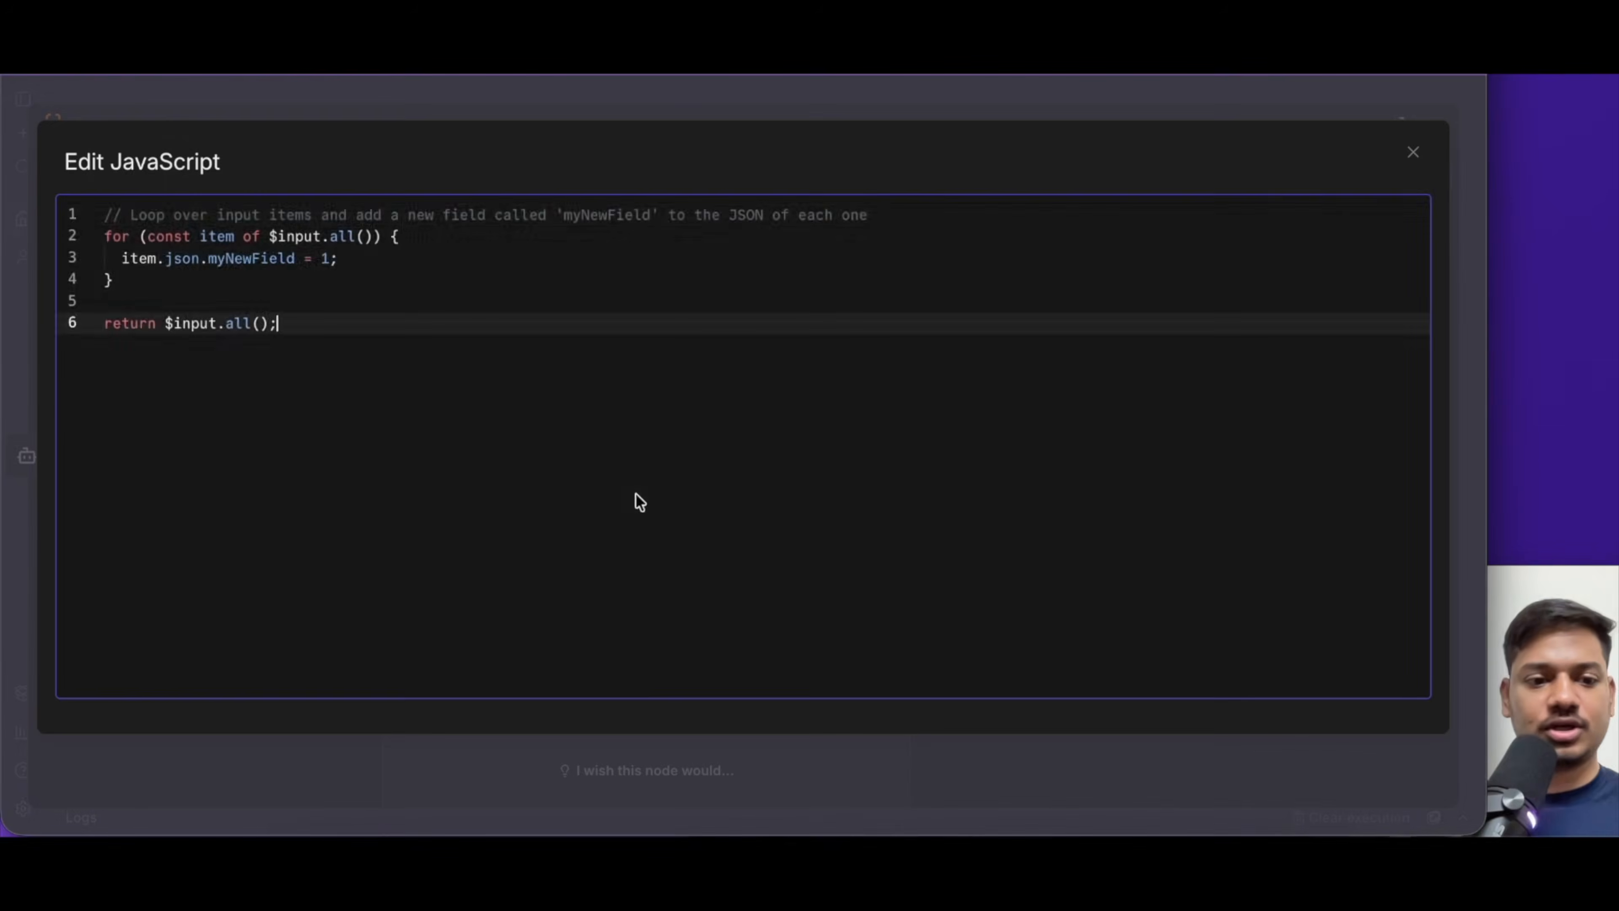
pyautogui.hotkey('ctrl', 'a')
pyautogui.press('BackSpace')
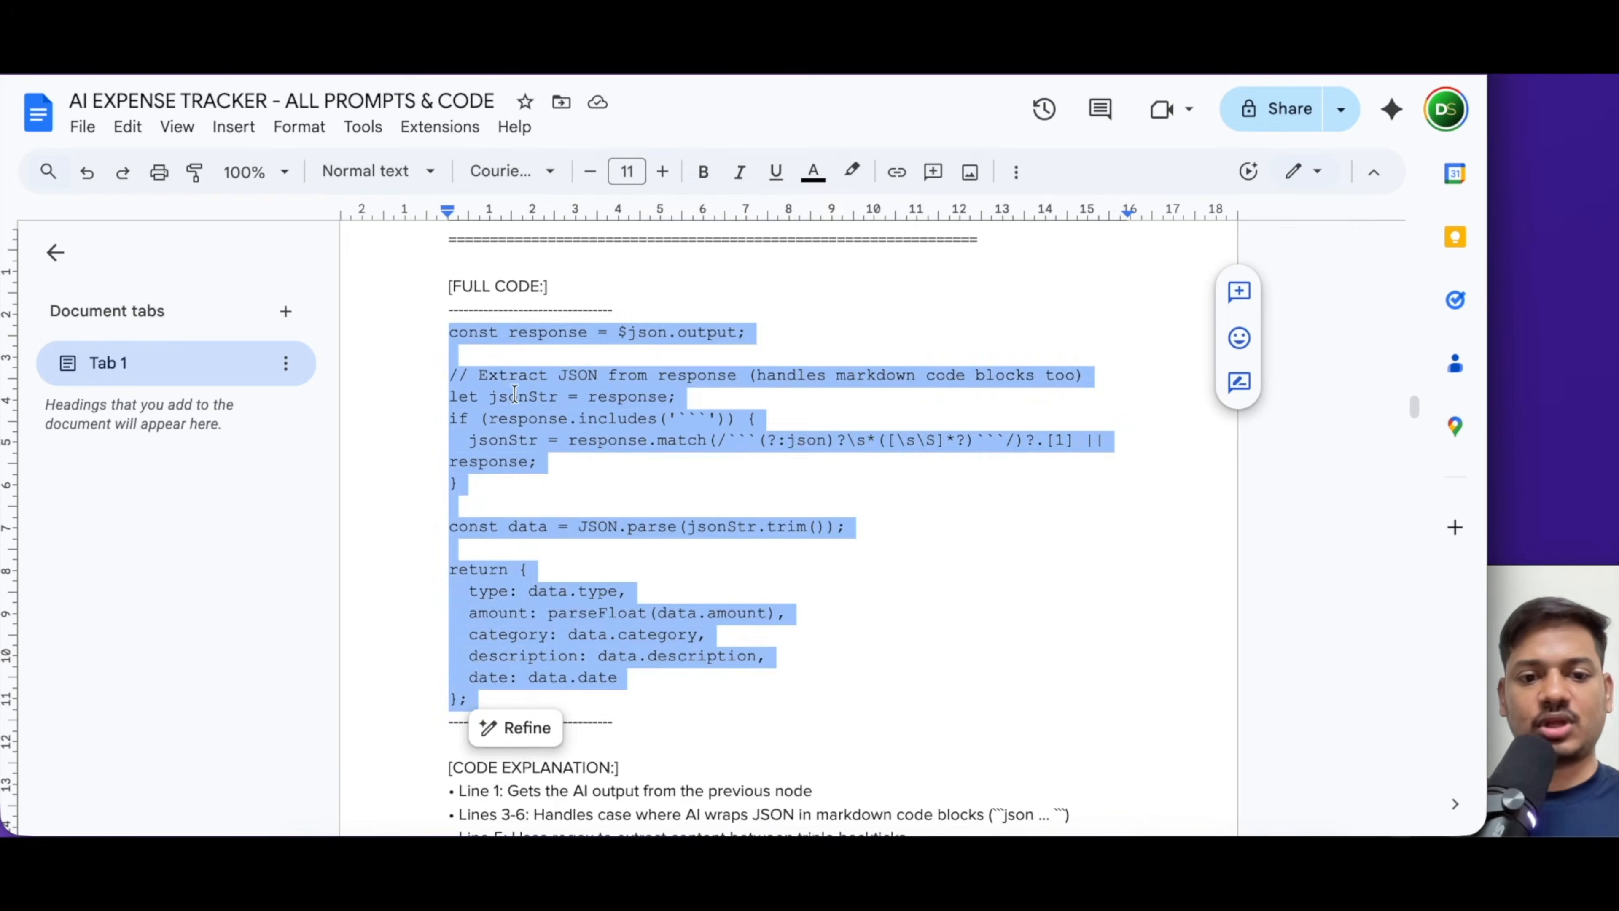
pyautogui.rightClick(531, 403)
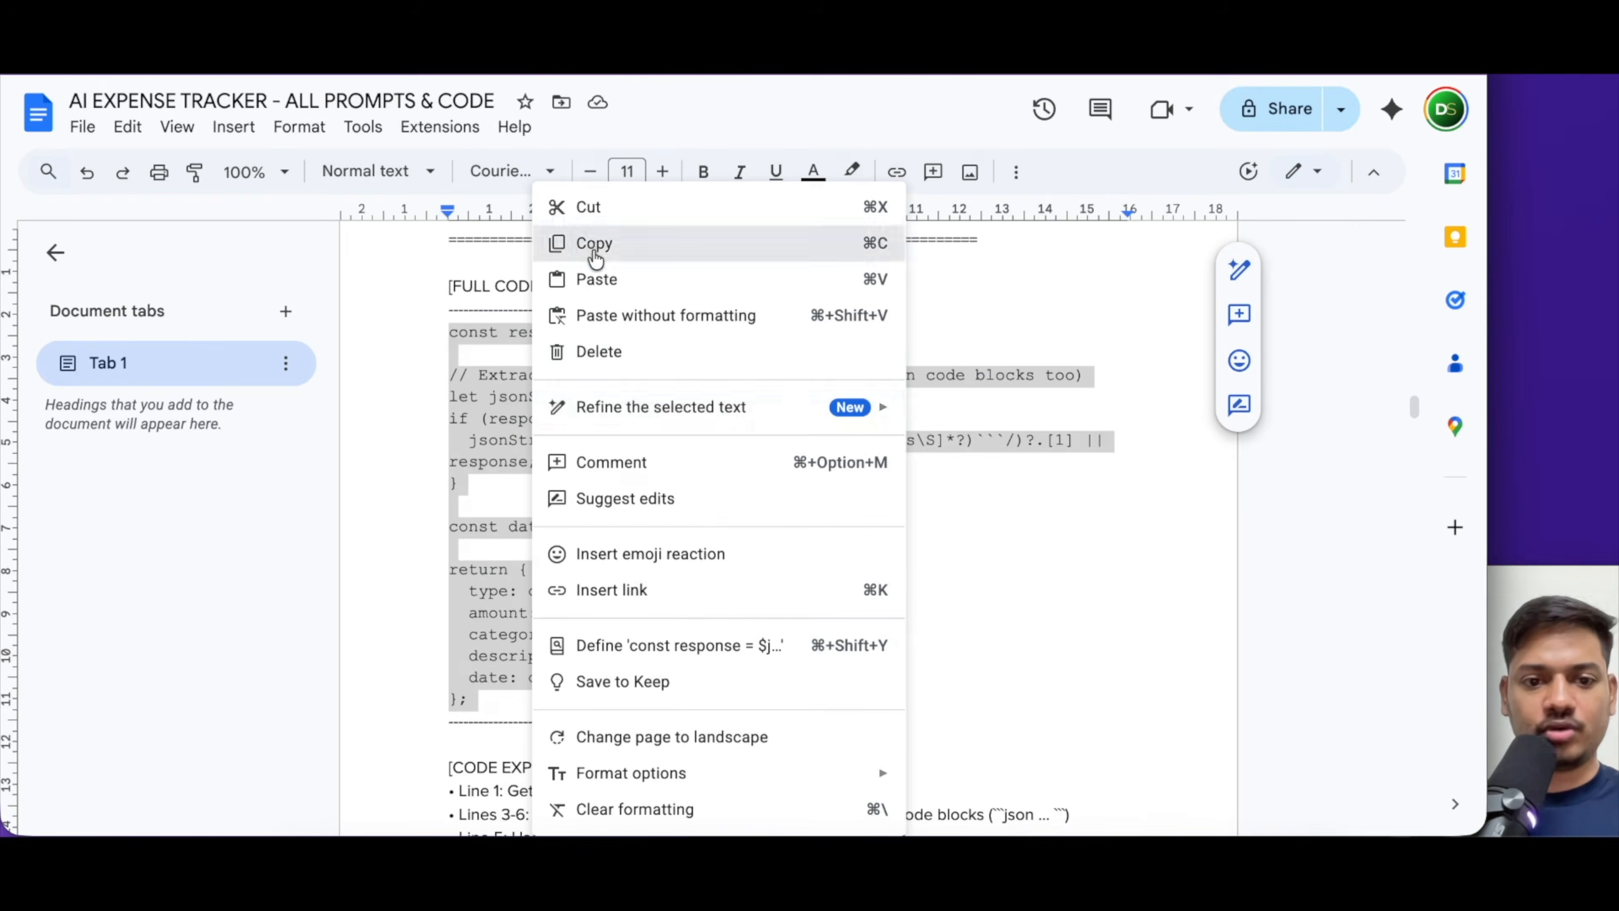
pyautogui.click(578, 242)
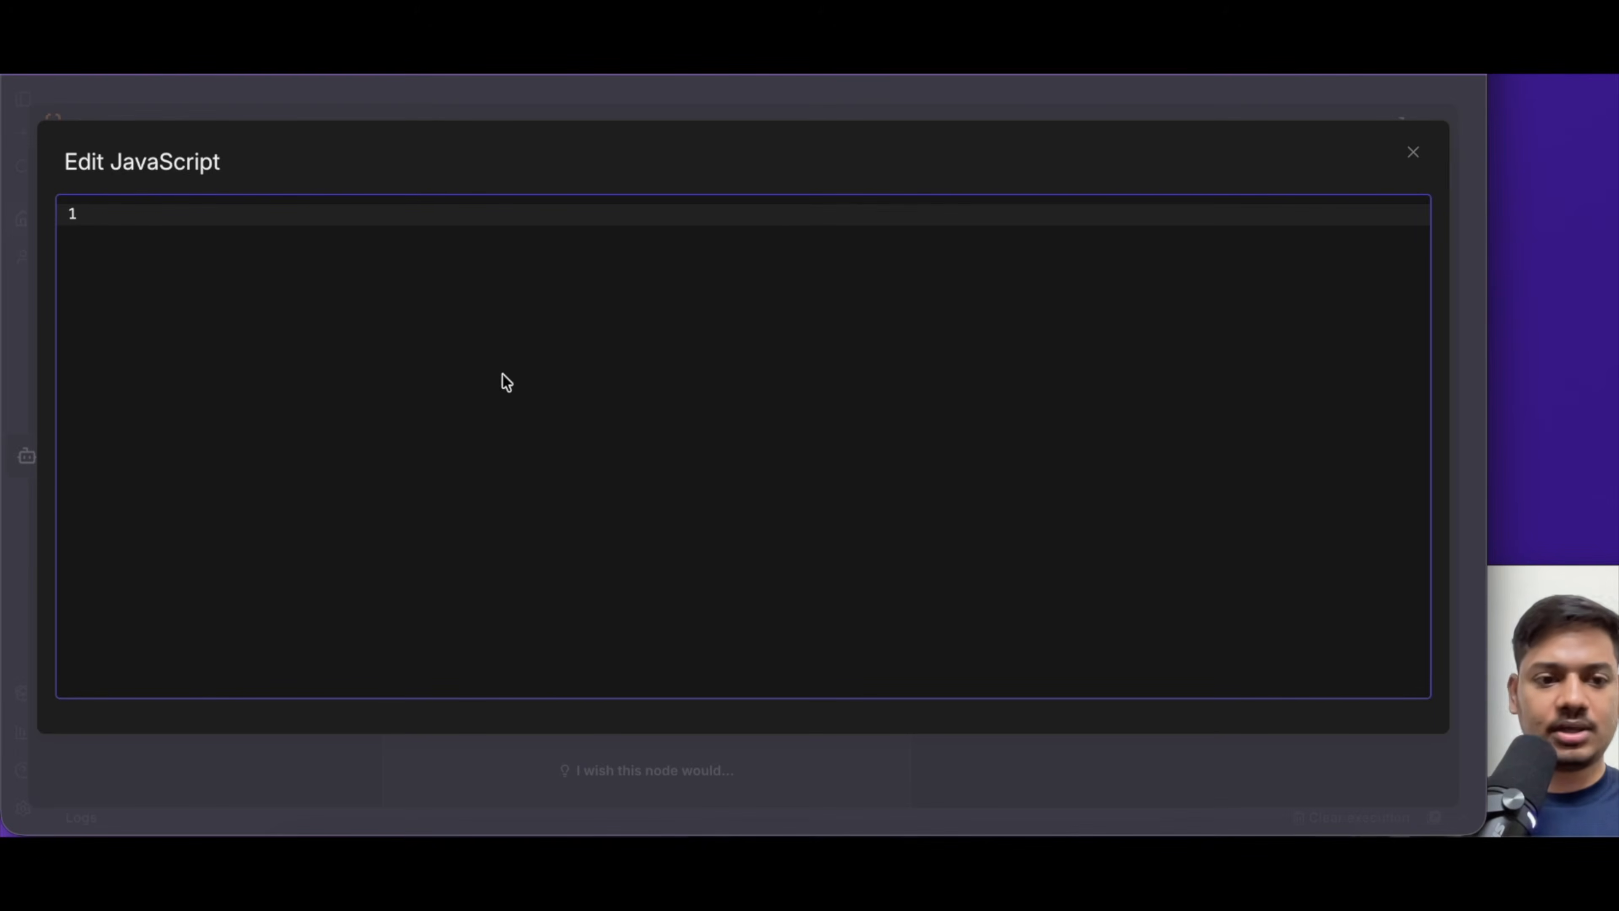
pyautogui.hotkey('ctrl', 'v')
pyautogui.click(1413, 153)
pyautogui.click(840, 169)
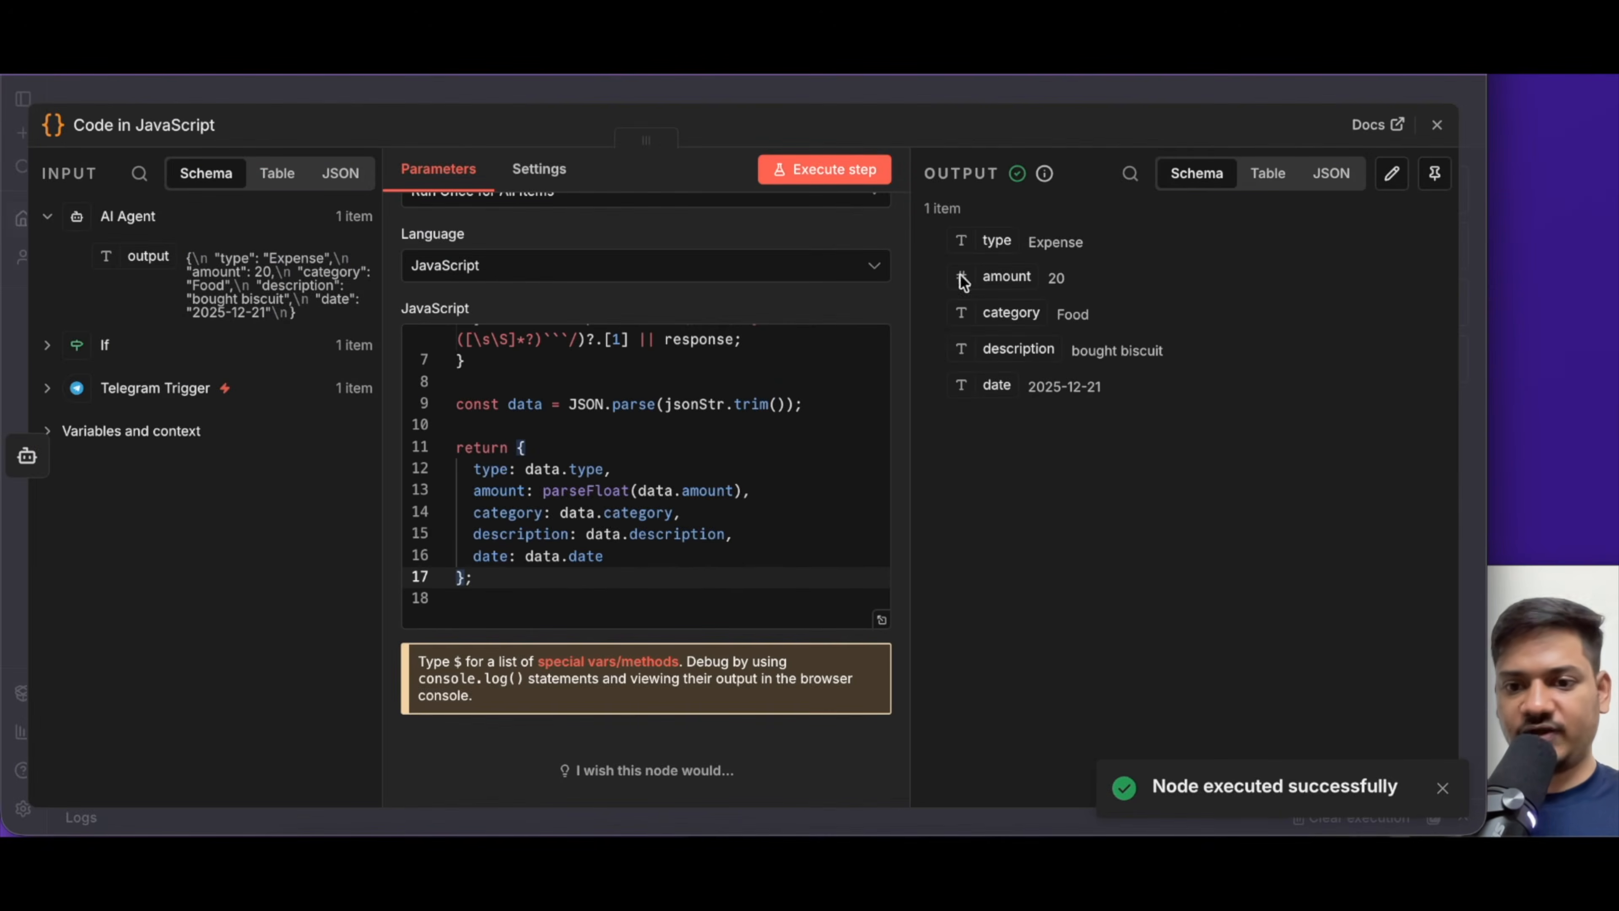
pyautogui.click(1437, 124)
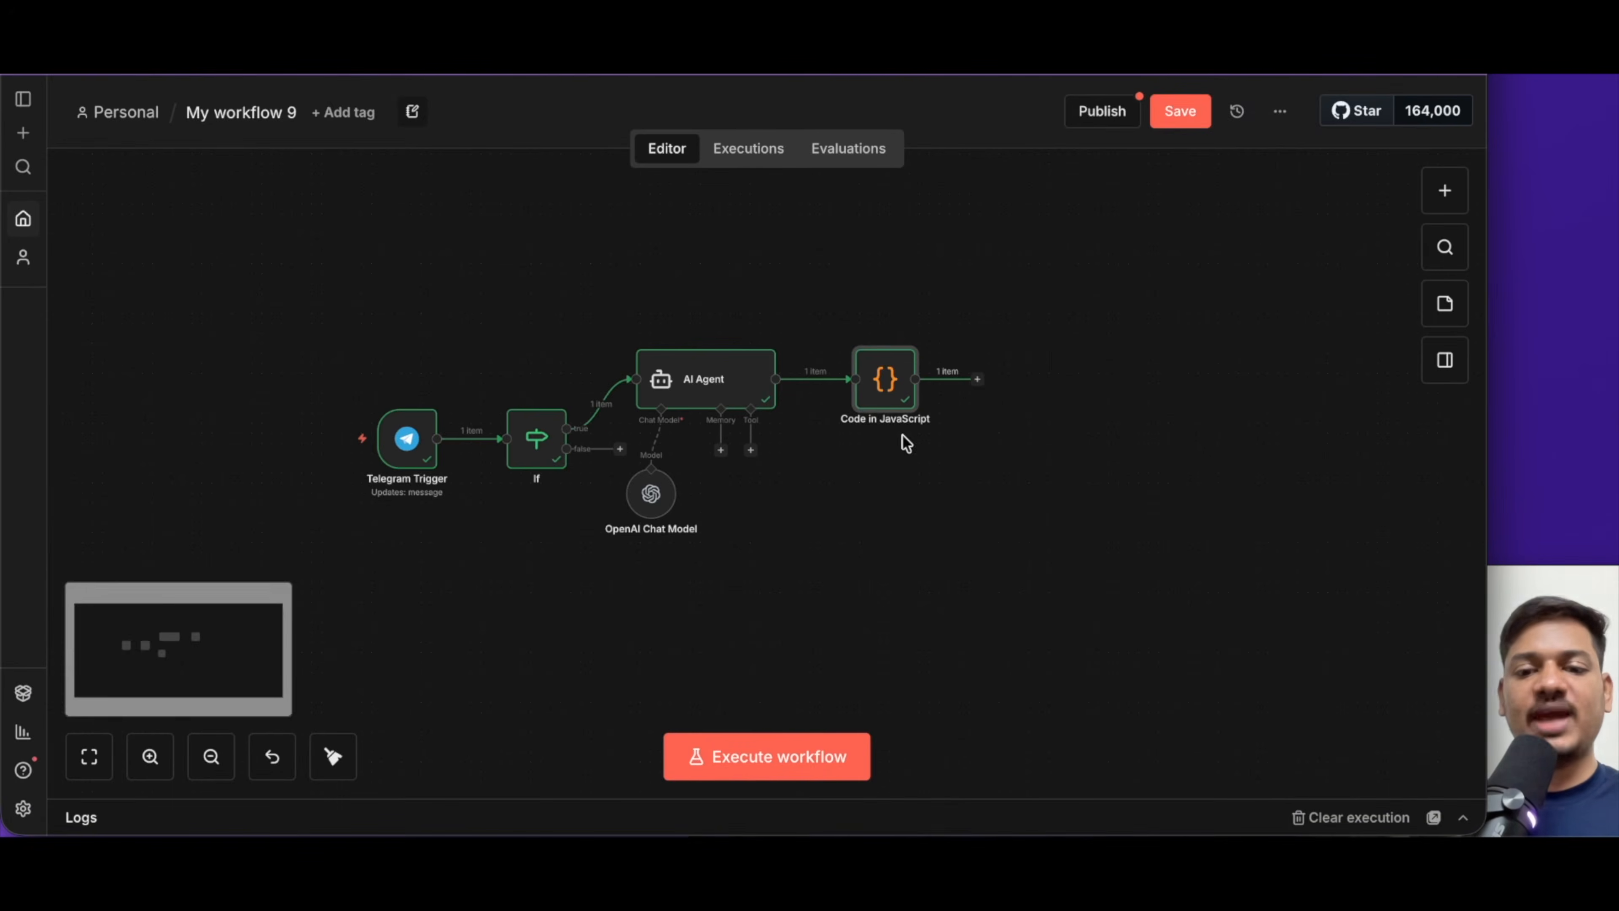
# Switch to the Expense Tracker spreadsheet in Google Sheets and clear the sample entry in A2:E2
pyautogui.hscroll(5, 968, 447)
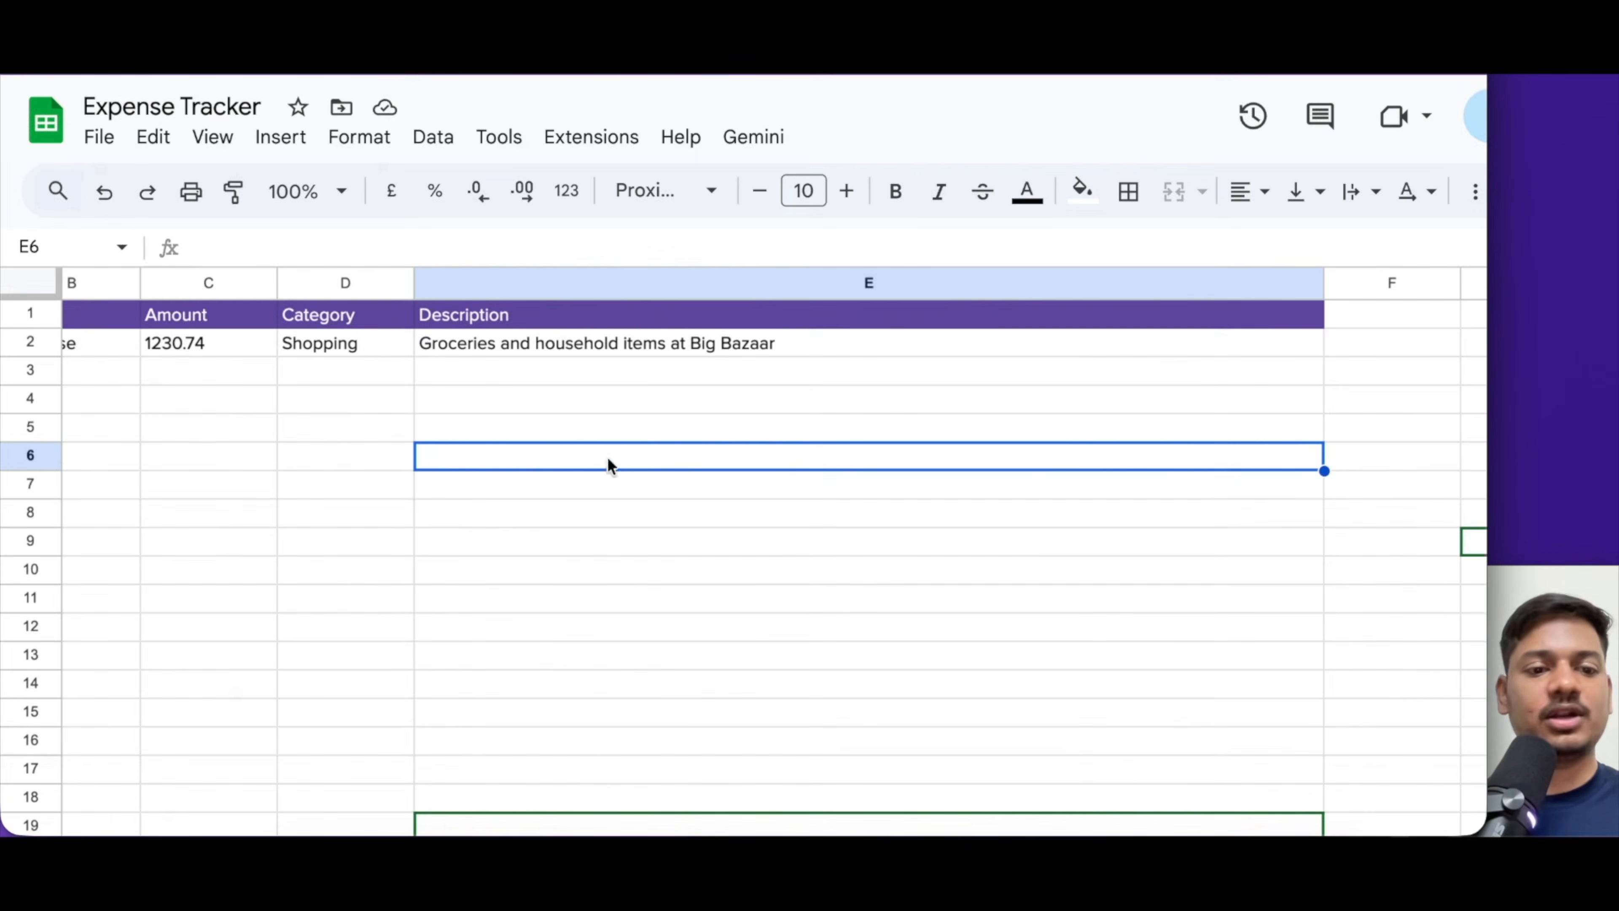
pyautogui.moveTo(994, 346); pyautogui.dragTo(130, 351)
pyautogui.press('Delete')
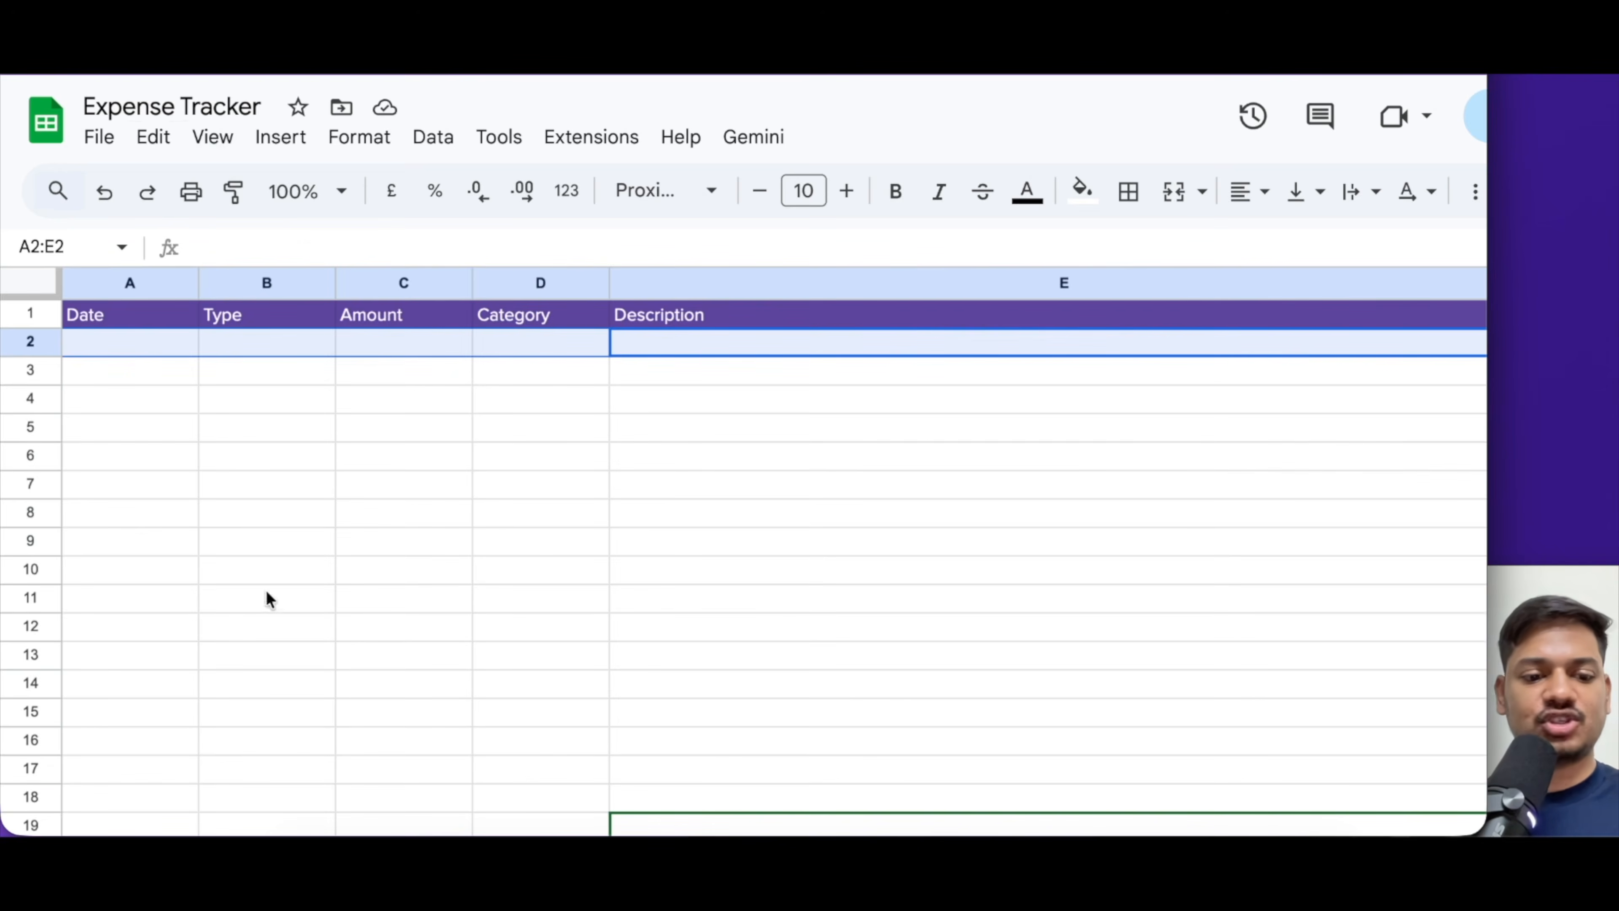
pyautogui.scroll(-1, 264, 593)
pyautogui.scroll(2, 433, 637)
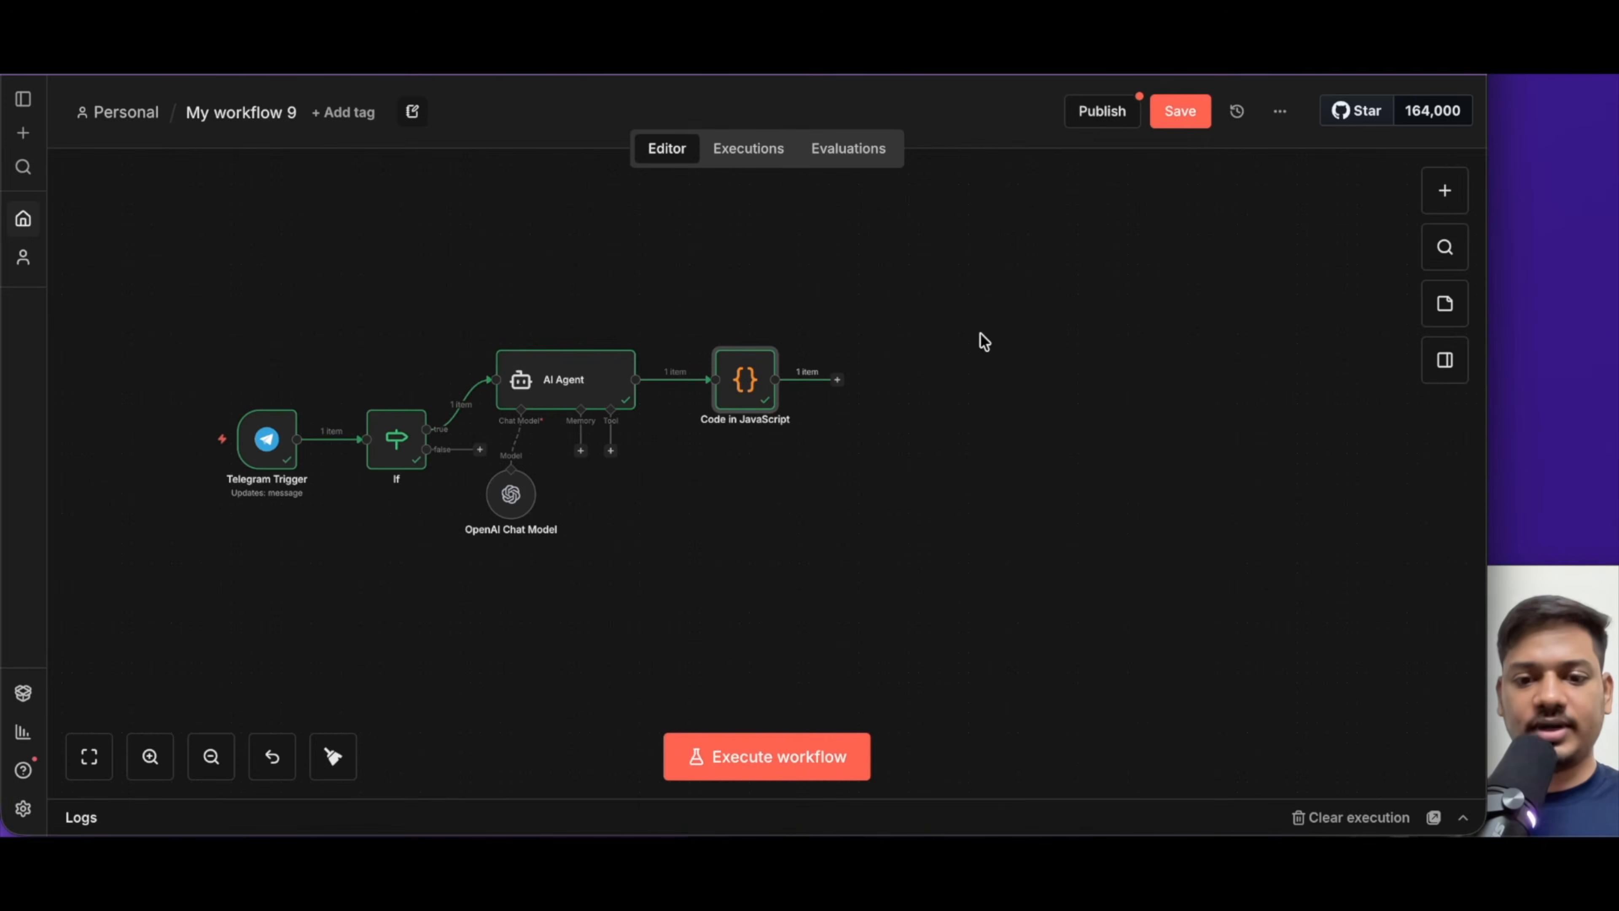
# Back in n8n, add a Google Sheets node with the Append row in sheet action after the Code in JavaScript node
pyautogui.click(837, 380)
pyautogui.write('google sh')
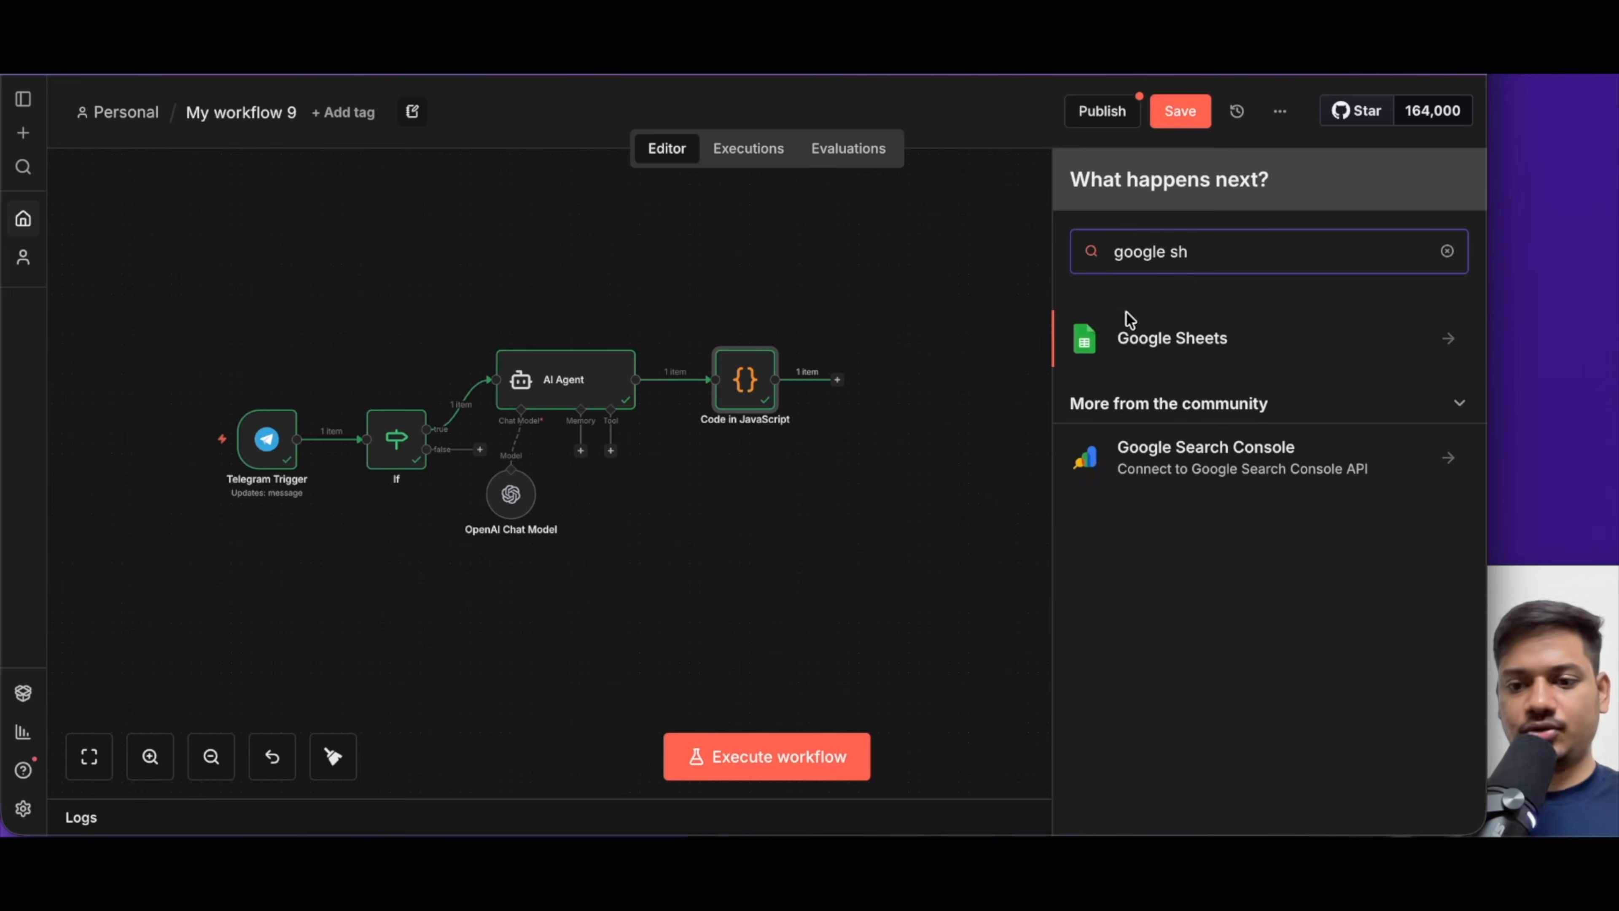
pyautogui.click(1127, 341)
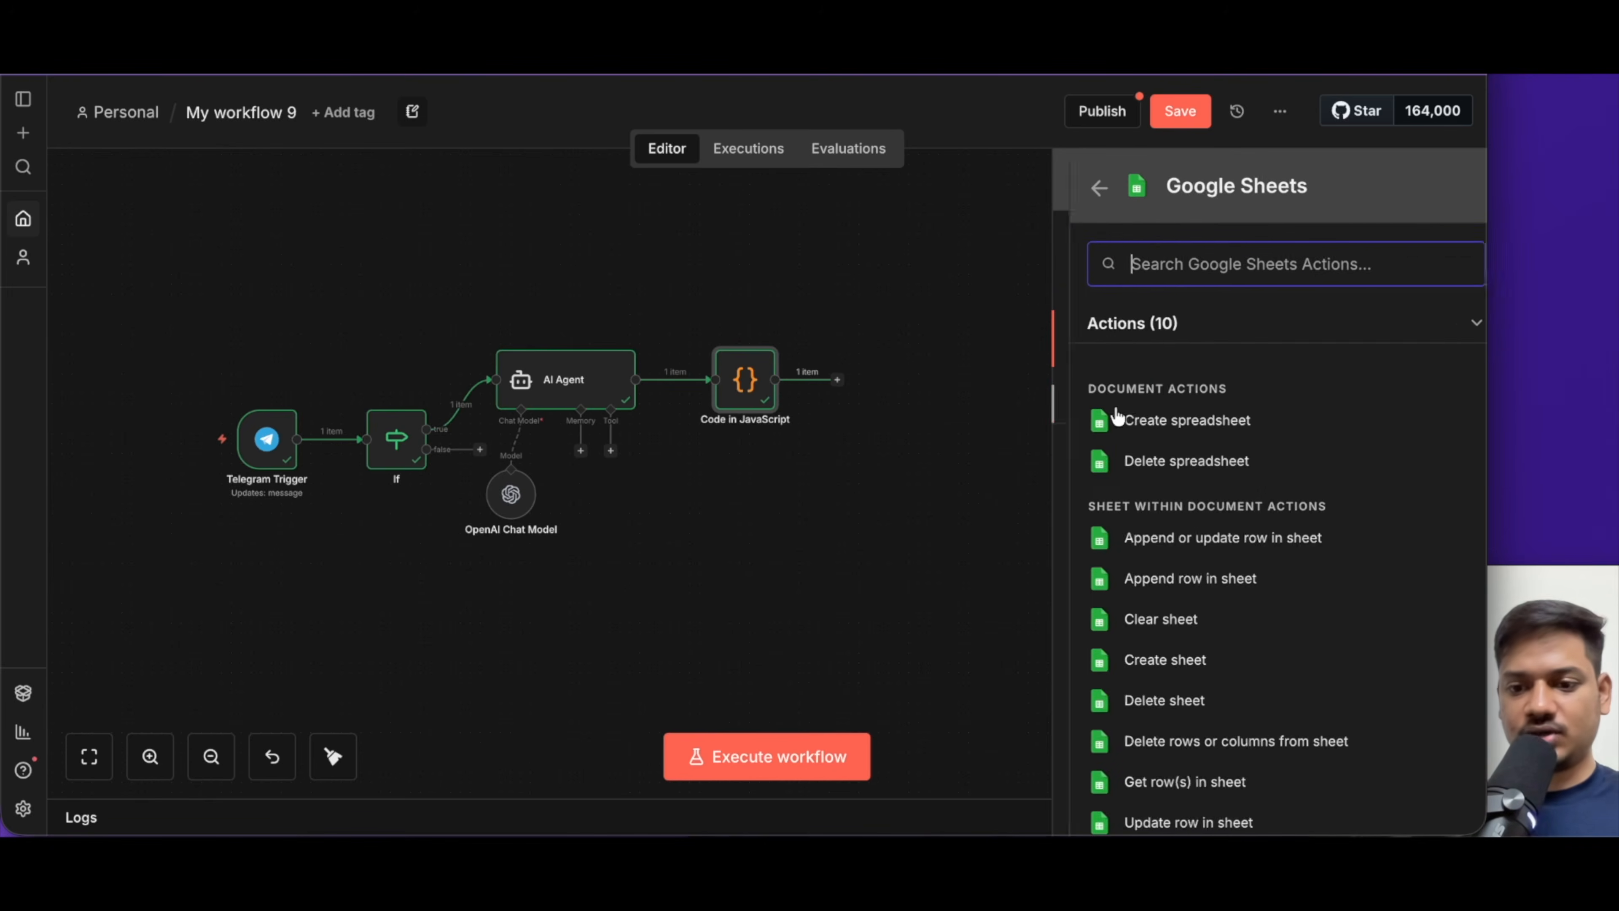
pyautogui.click(1135, 577)
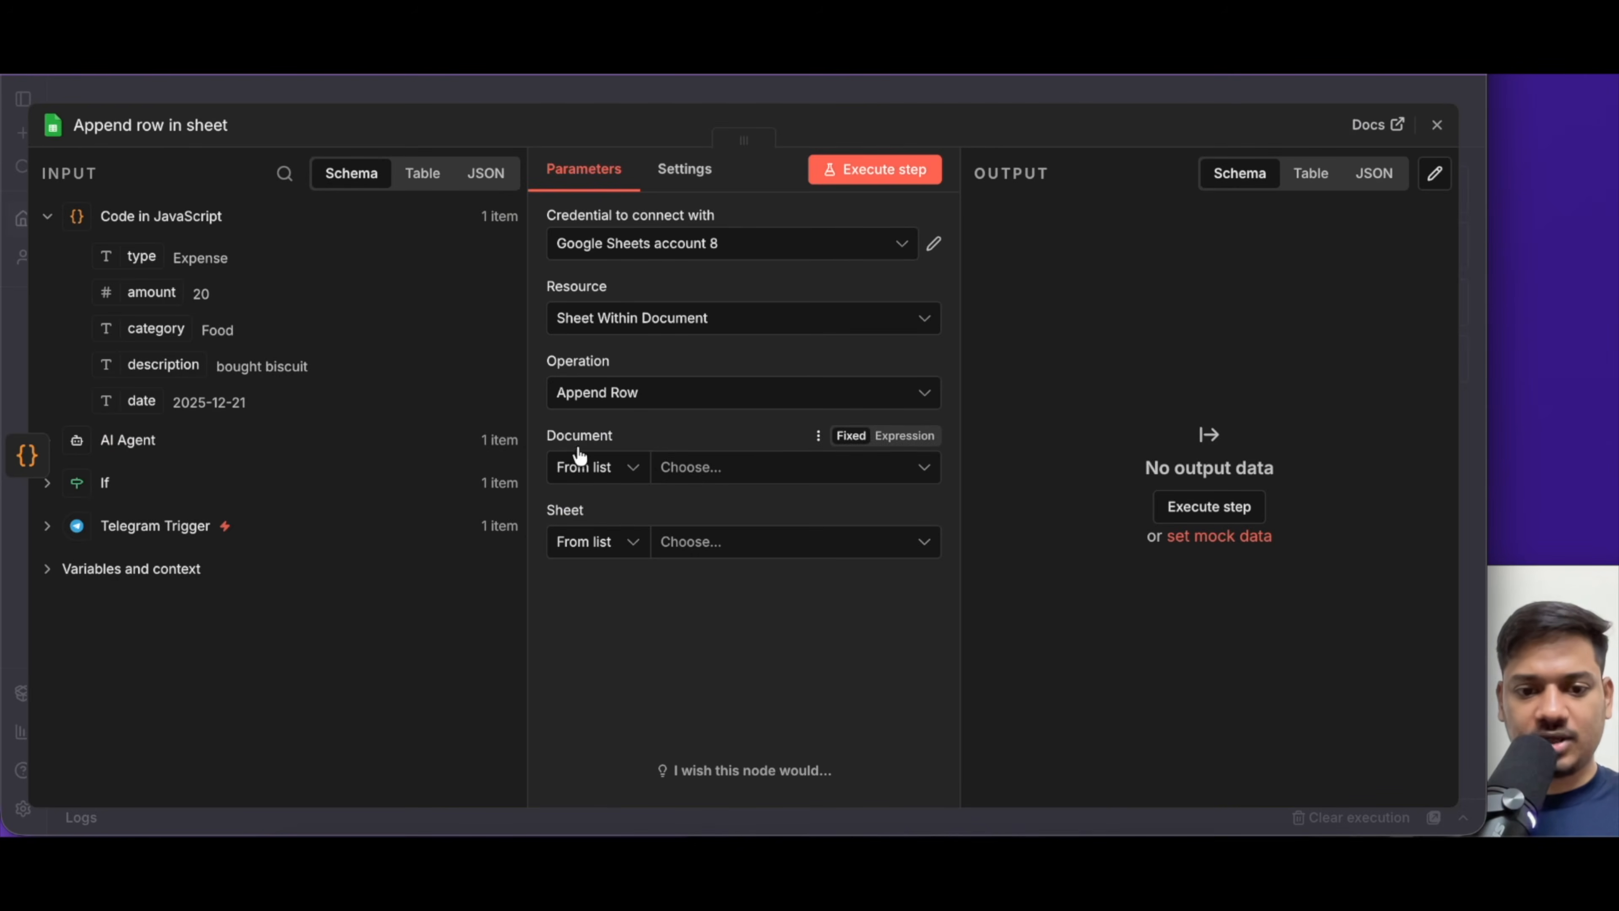
# Set the Append row in sheet node to use the Expense Tracker document and its Sheet1
pyautogui.click(686, 482)
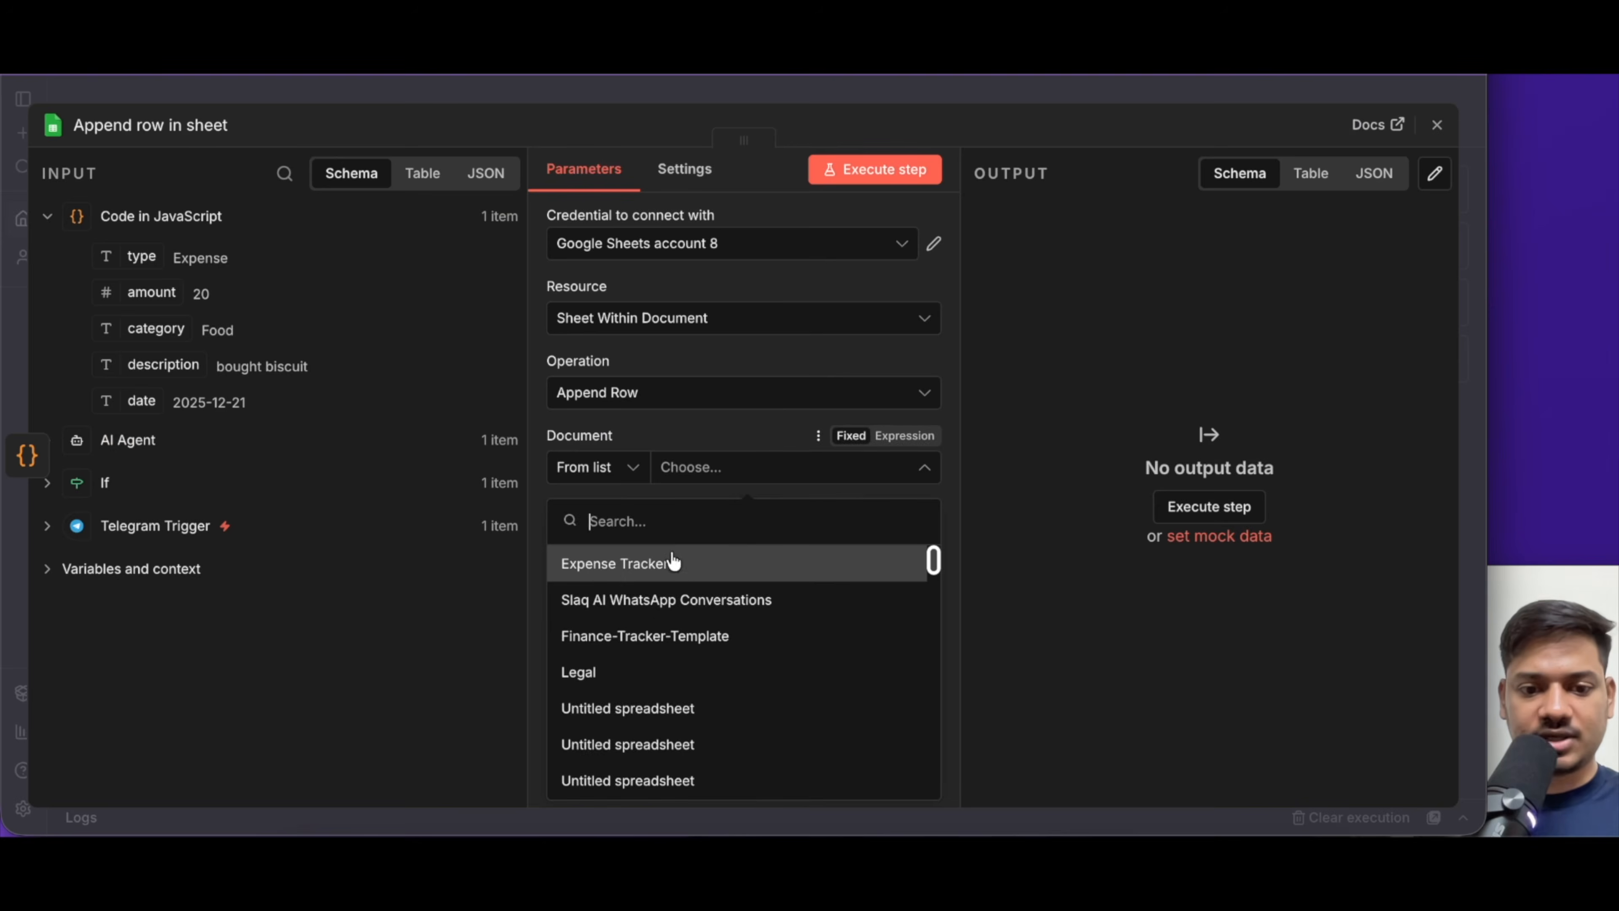
pyautogui.click(598, 570)
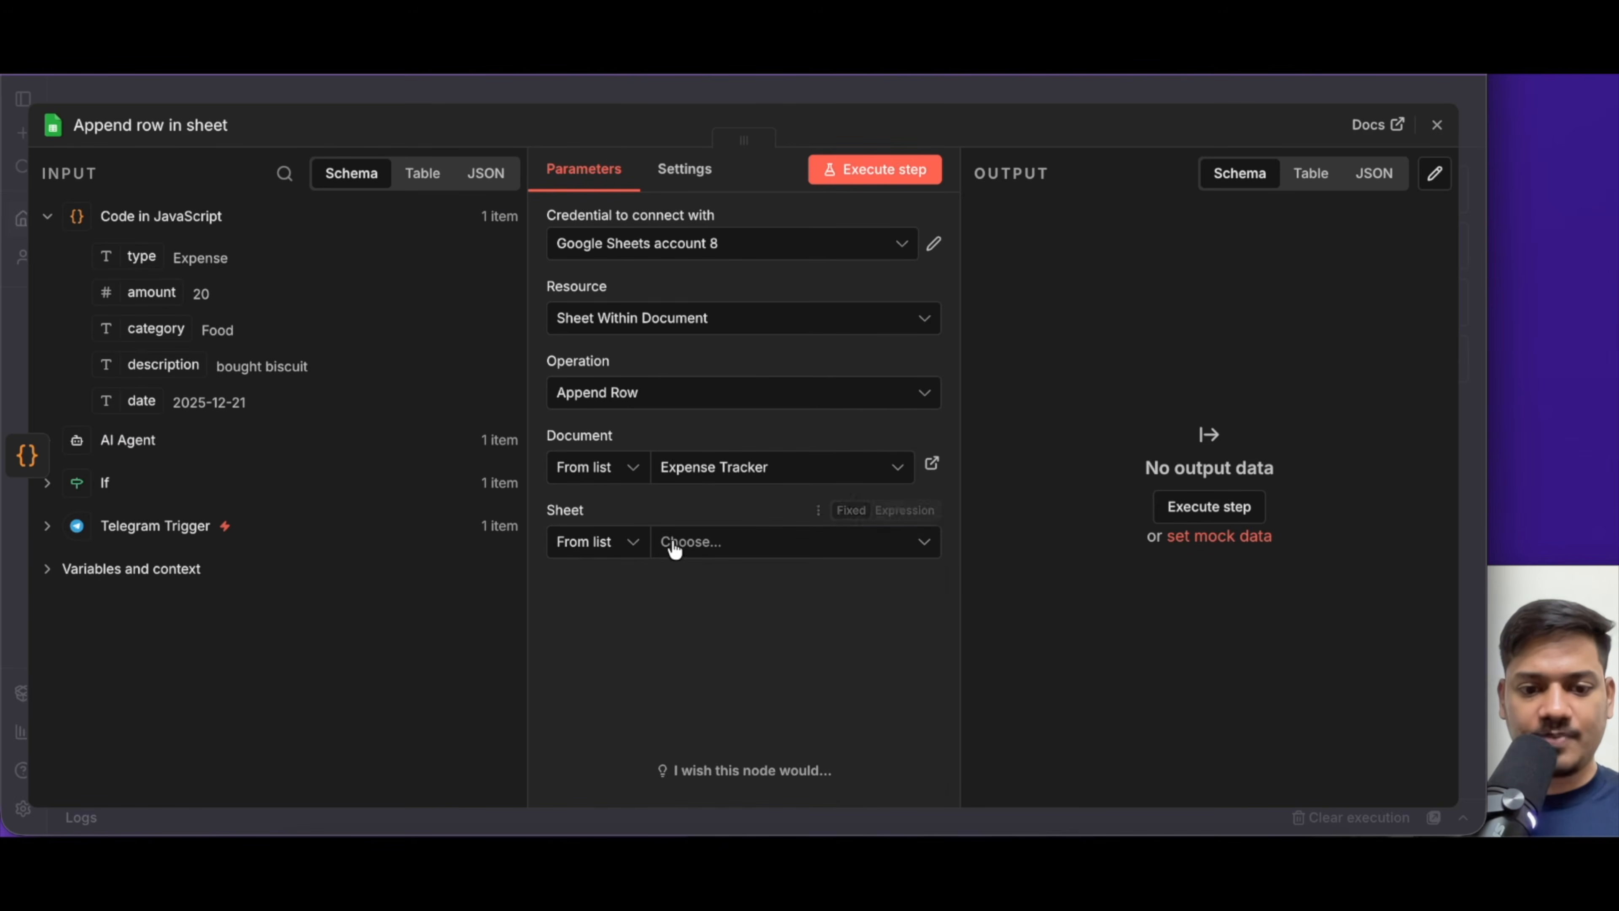
pyautogui.click(707, 539)
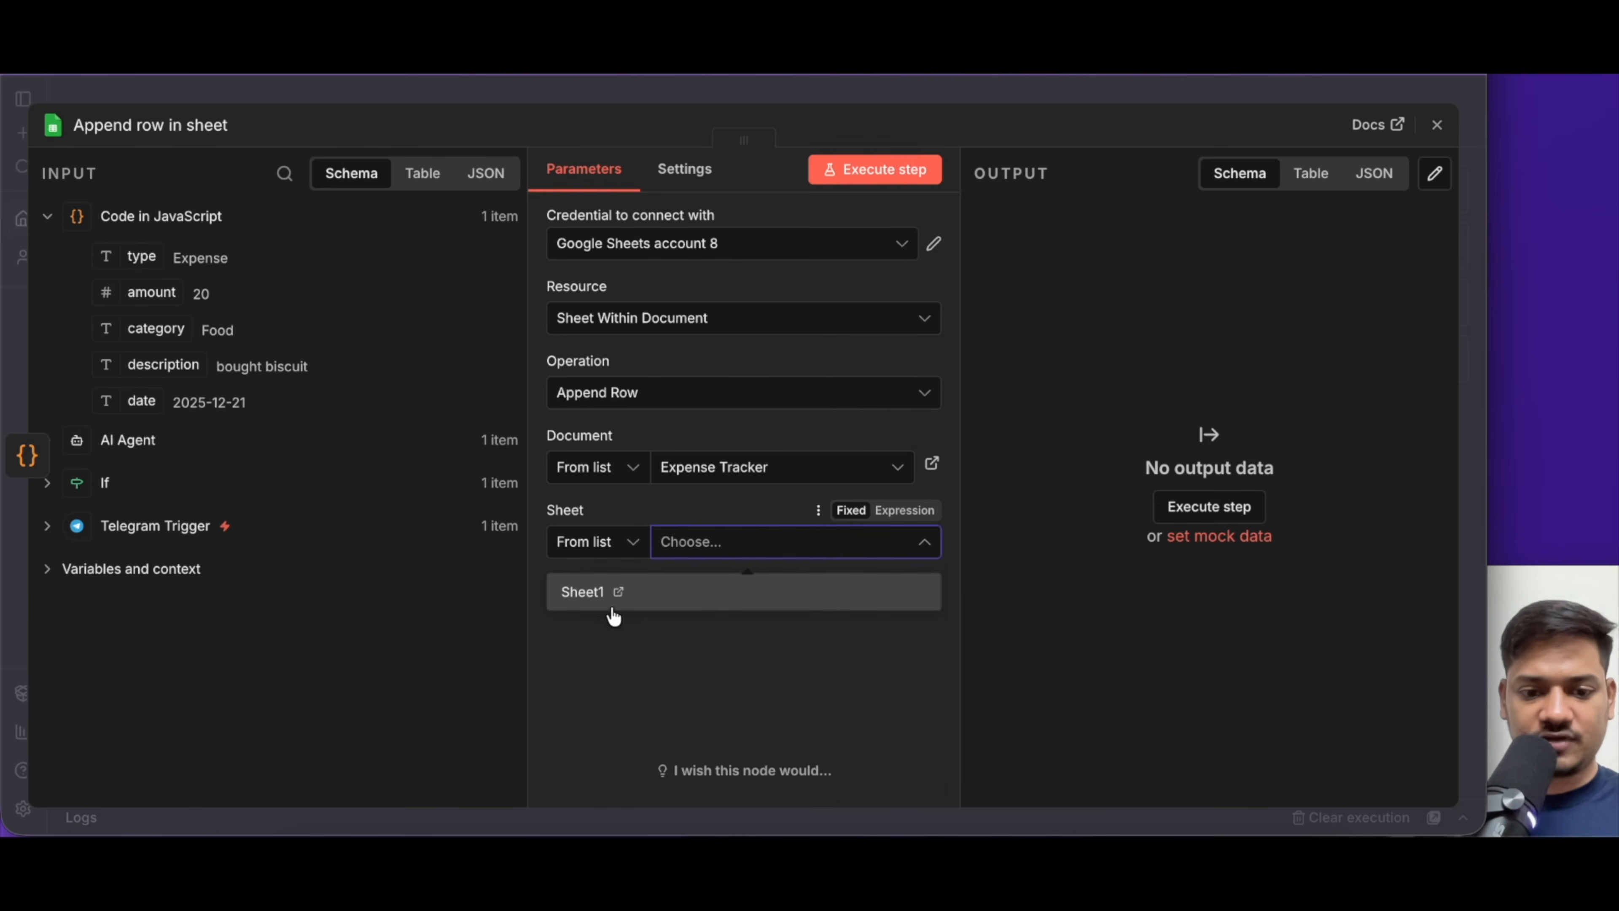
pyautogui.click(582, 592)
# Map the Code node's date, type and amount fields to the Date, Type and Amount columns
pyautogui.scroll(-5, 611, 371)
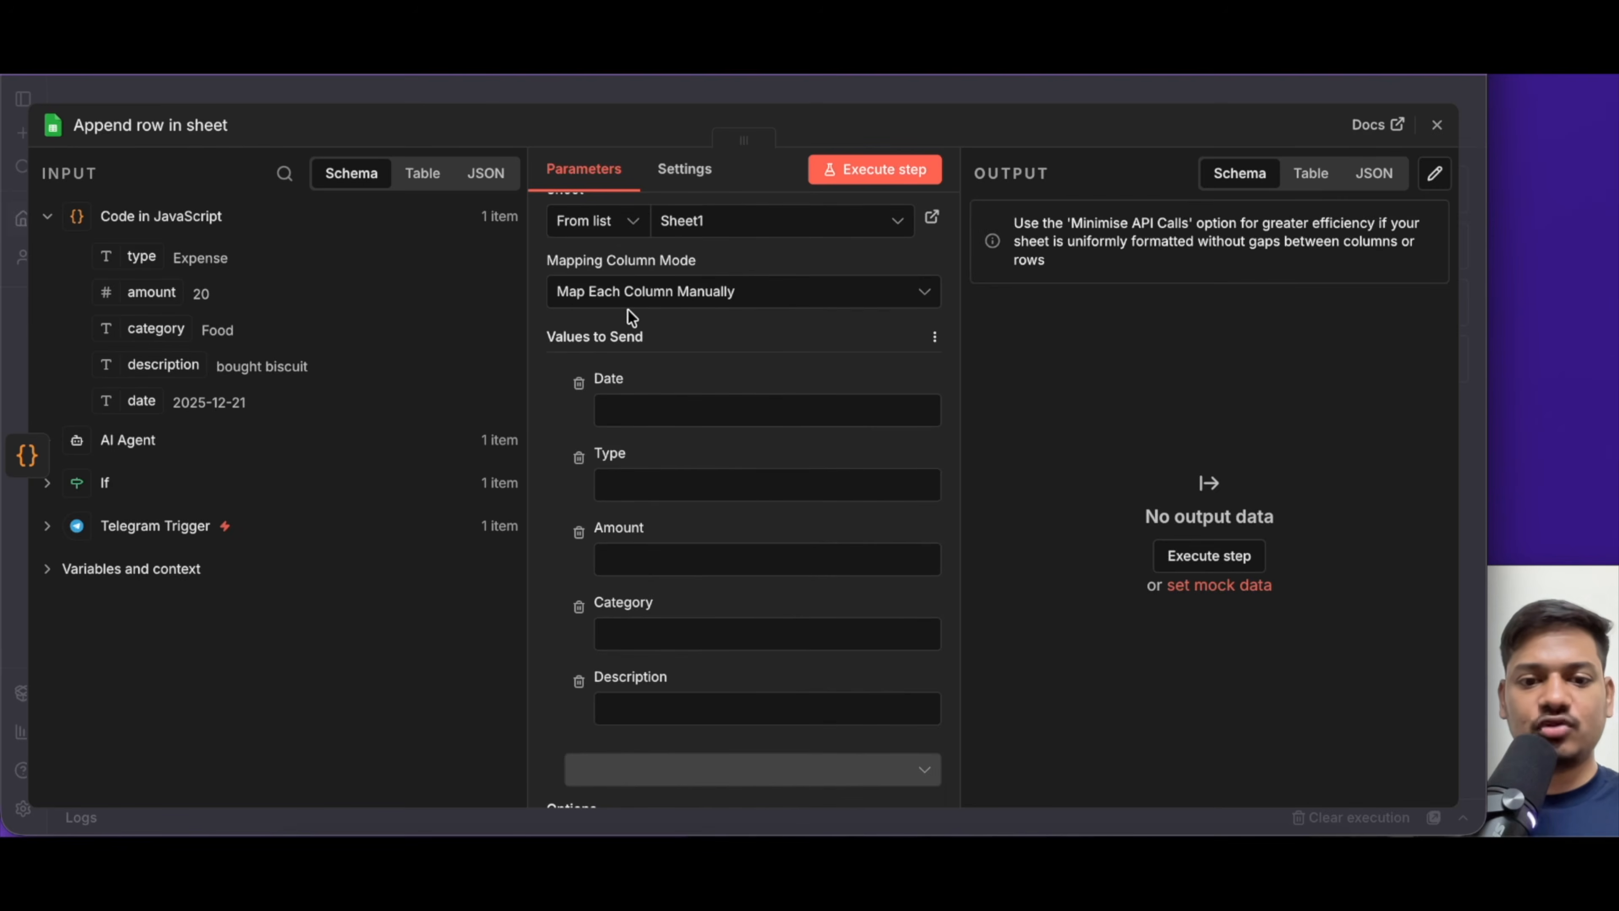
pyautogui.scroll(-1, 731, 343)
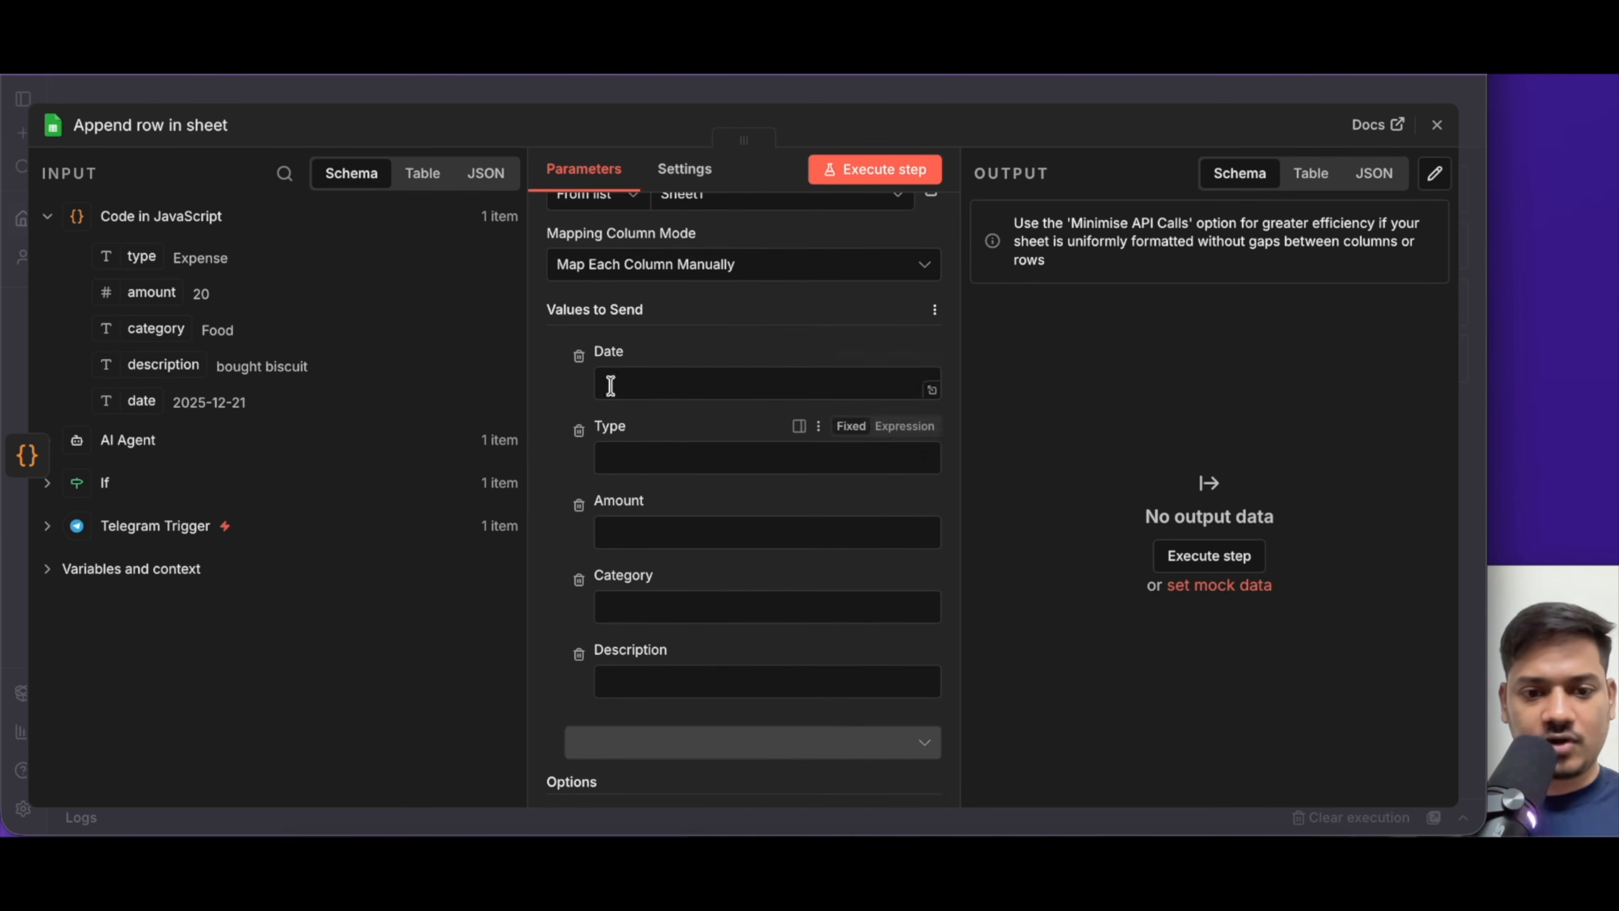
pyautogui.moveTo(150, 400); pyautogui.dragTo(675, 384)
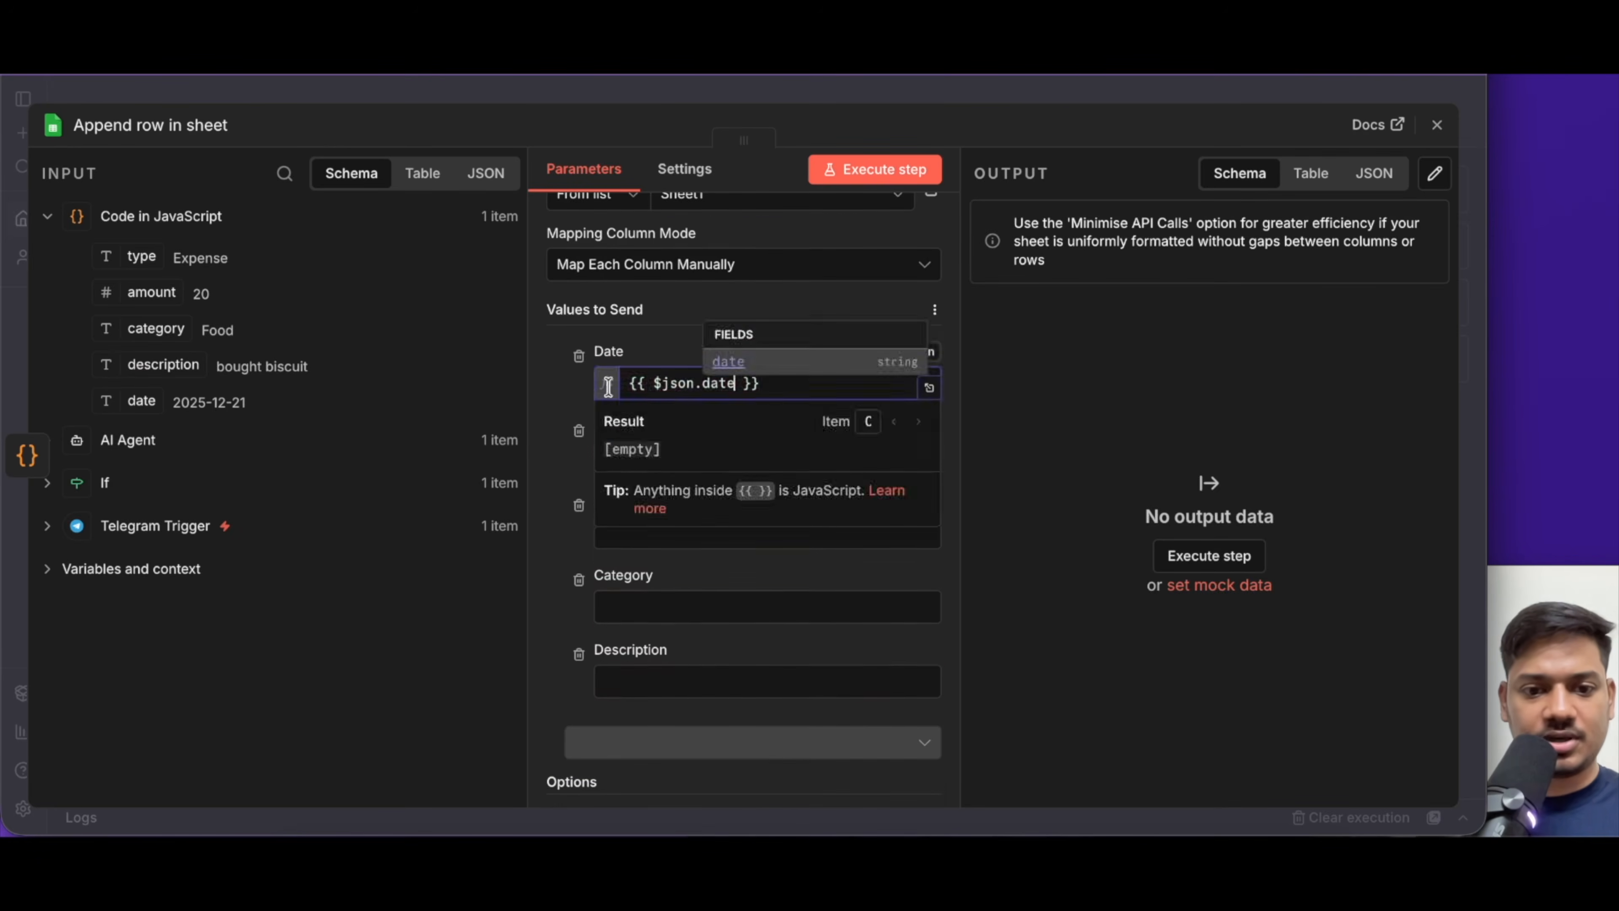
pyautogui.moveTo(142, 256); pyautogui.dragTo(666, 481)
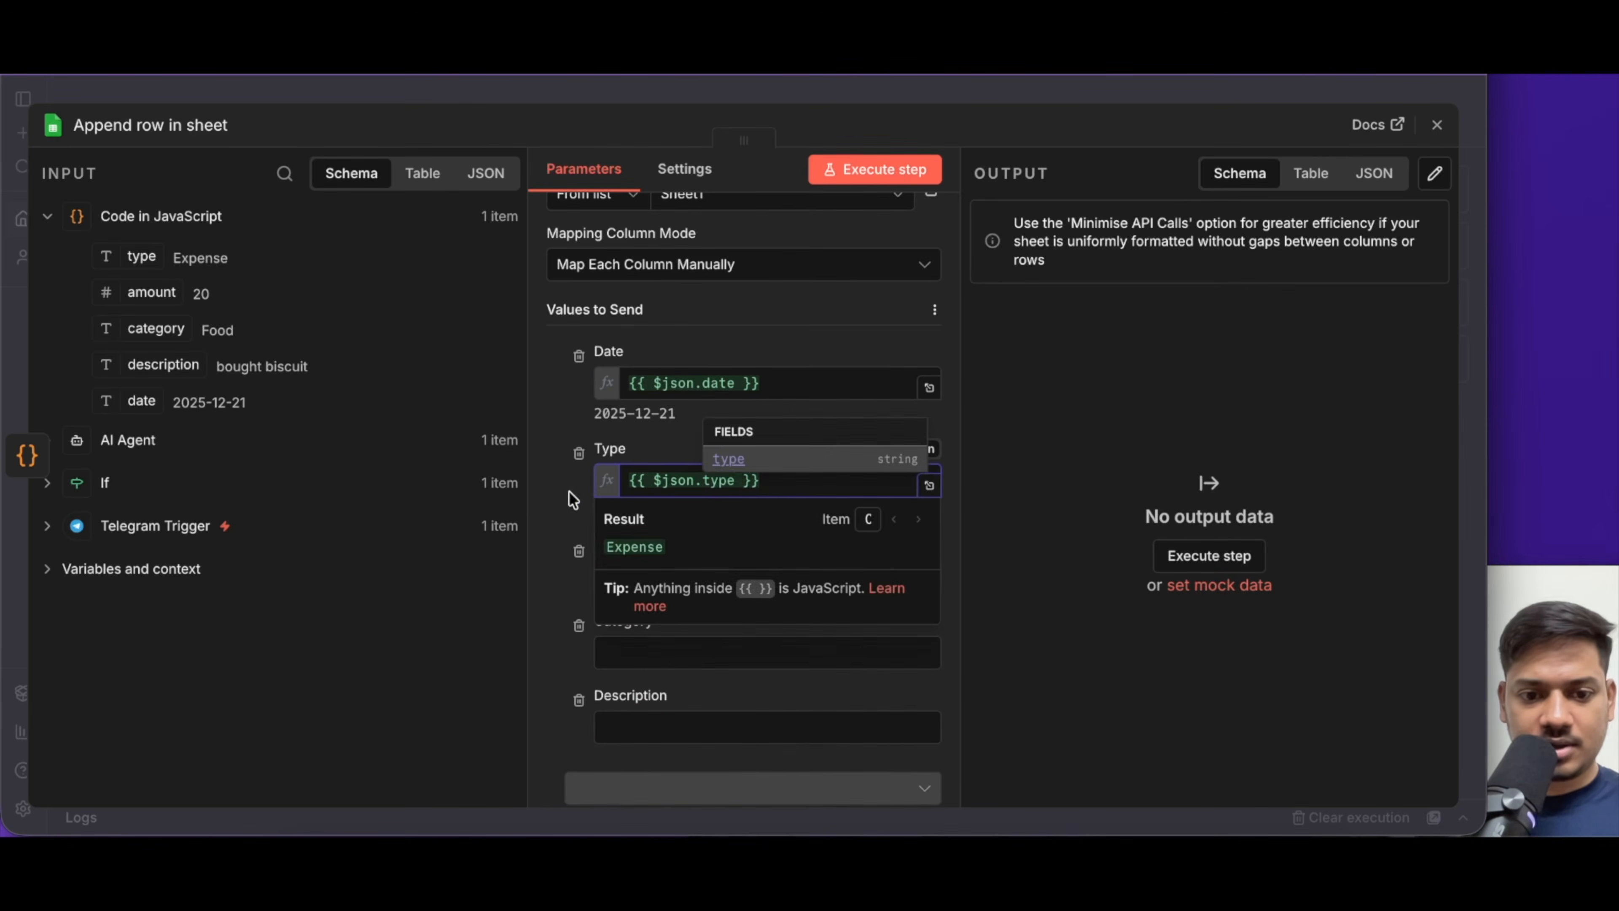
pyautogui.scroll(-1, 619, 583)
pyautogui.click(613, 564)
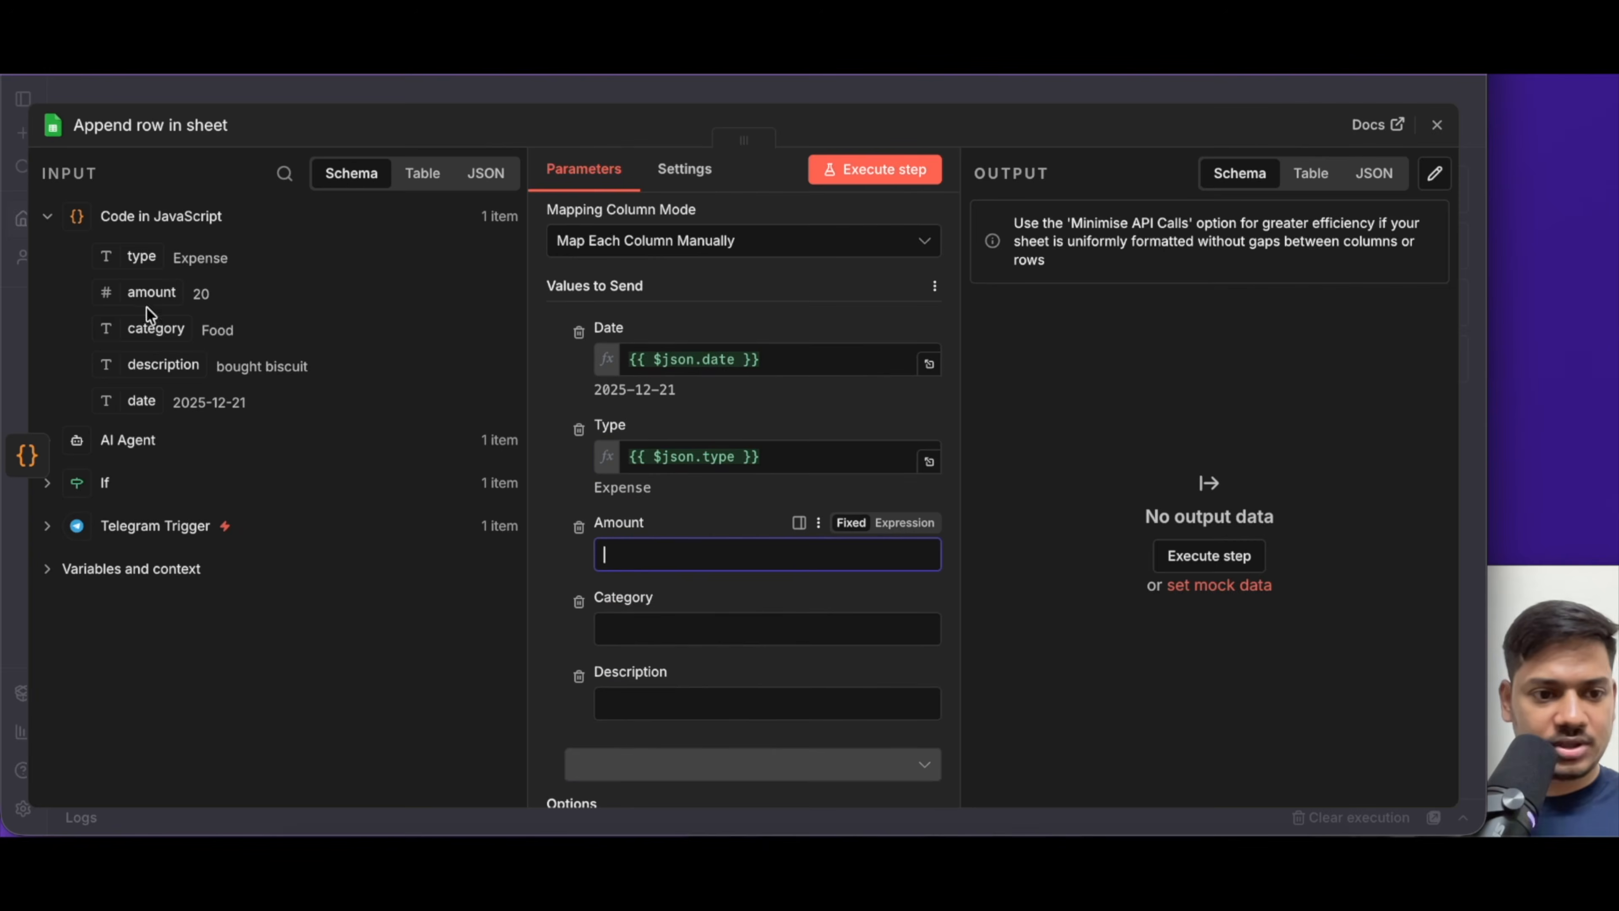
pyautogui.moveTo(139, 295); pyautogui.dragTo(650, 559)
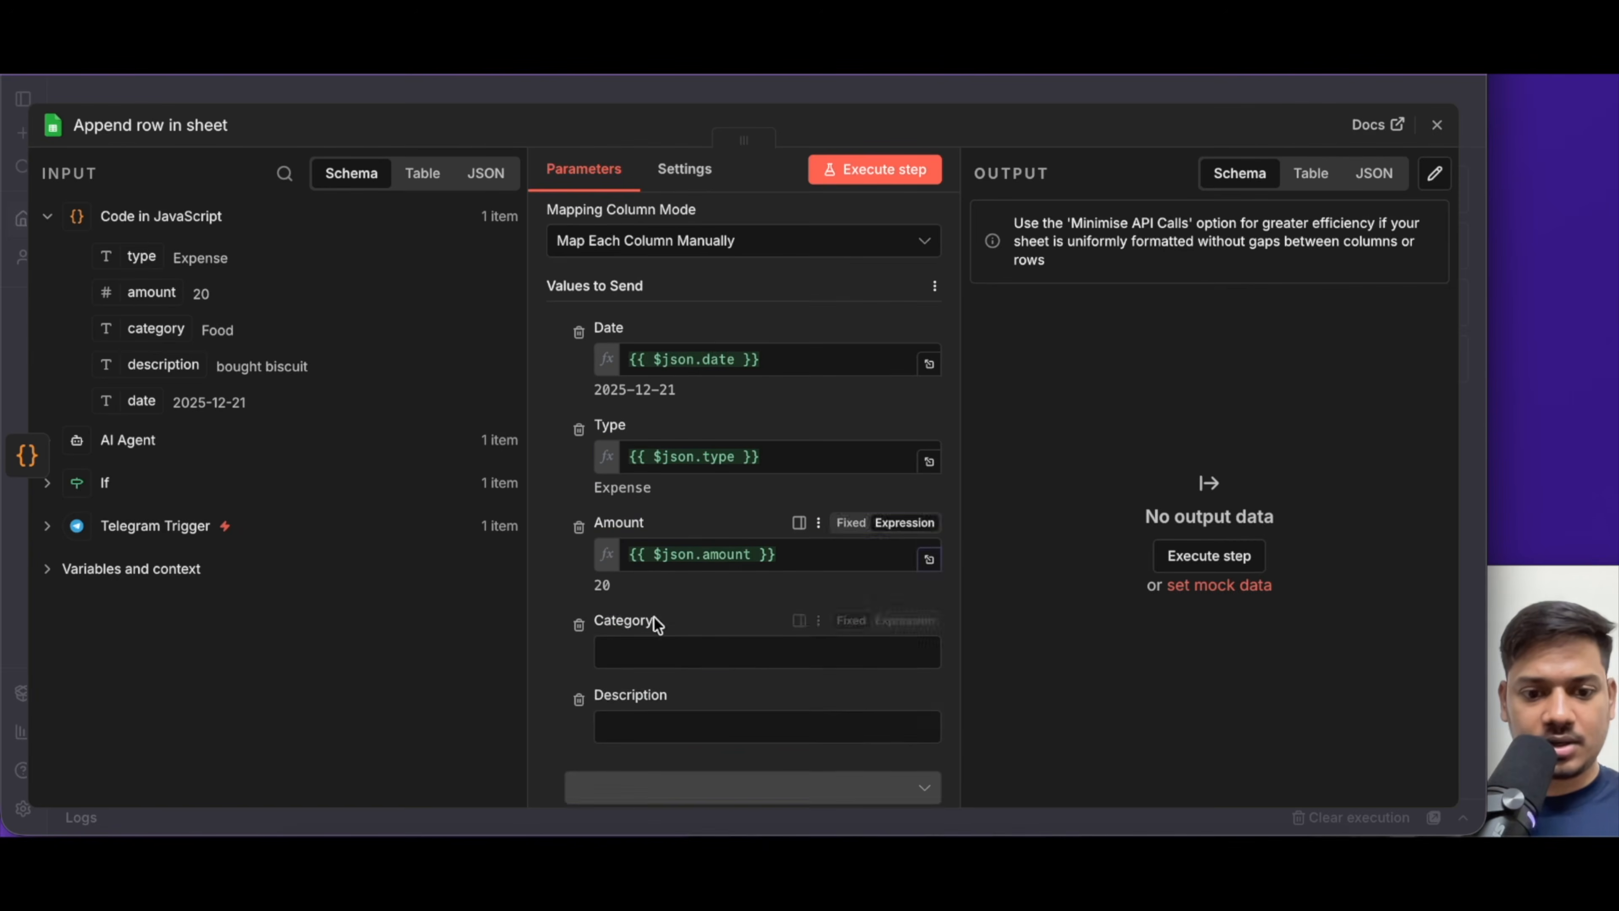
# Map the category and description fields to the Category and Description columns, and execute the Append row in sheet node
pyautogui.scroll(-2, 656, 622)
pyautogui.click(650, 587)
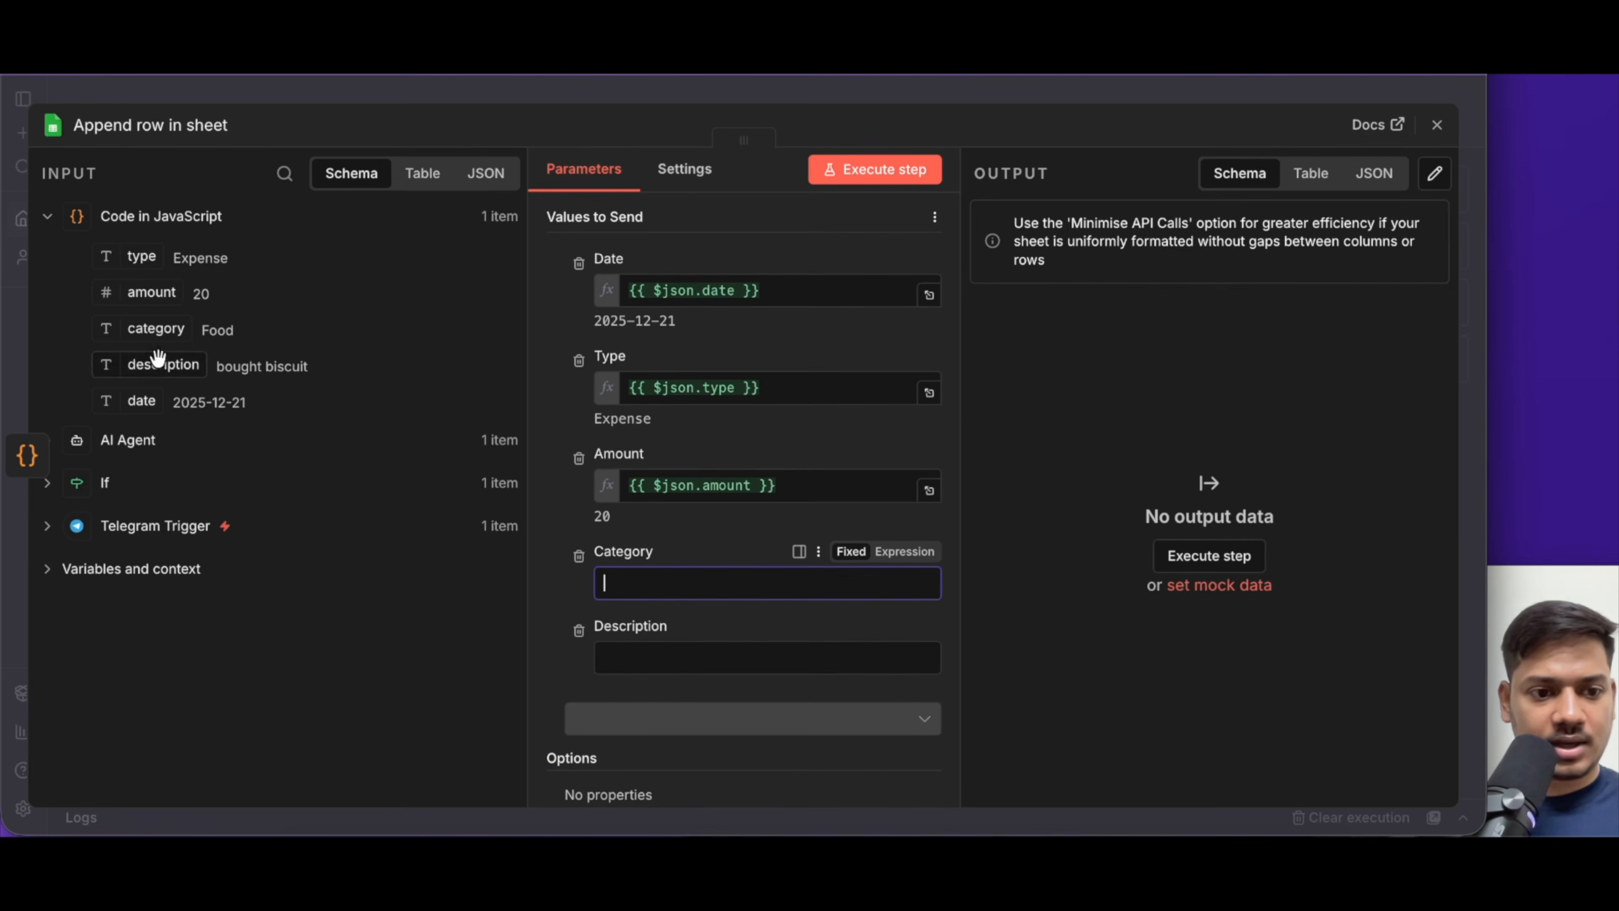
pyautogui.moveTo(152, 330); pyautogui.dragTo(650, 589)
pyautogui.click(572, 592)
pyautogui.scroll(-1, 661, 651)
pyautogui.click(637, 637)
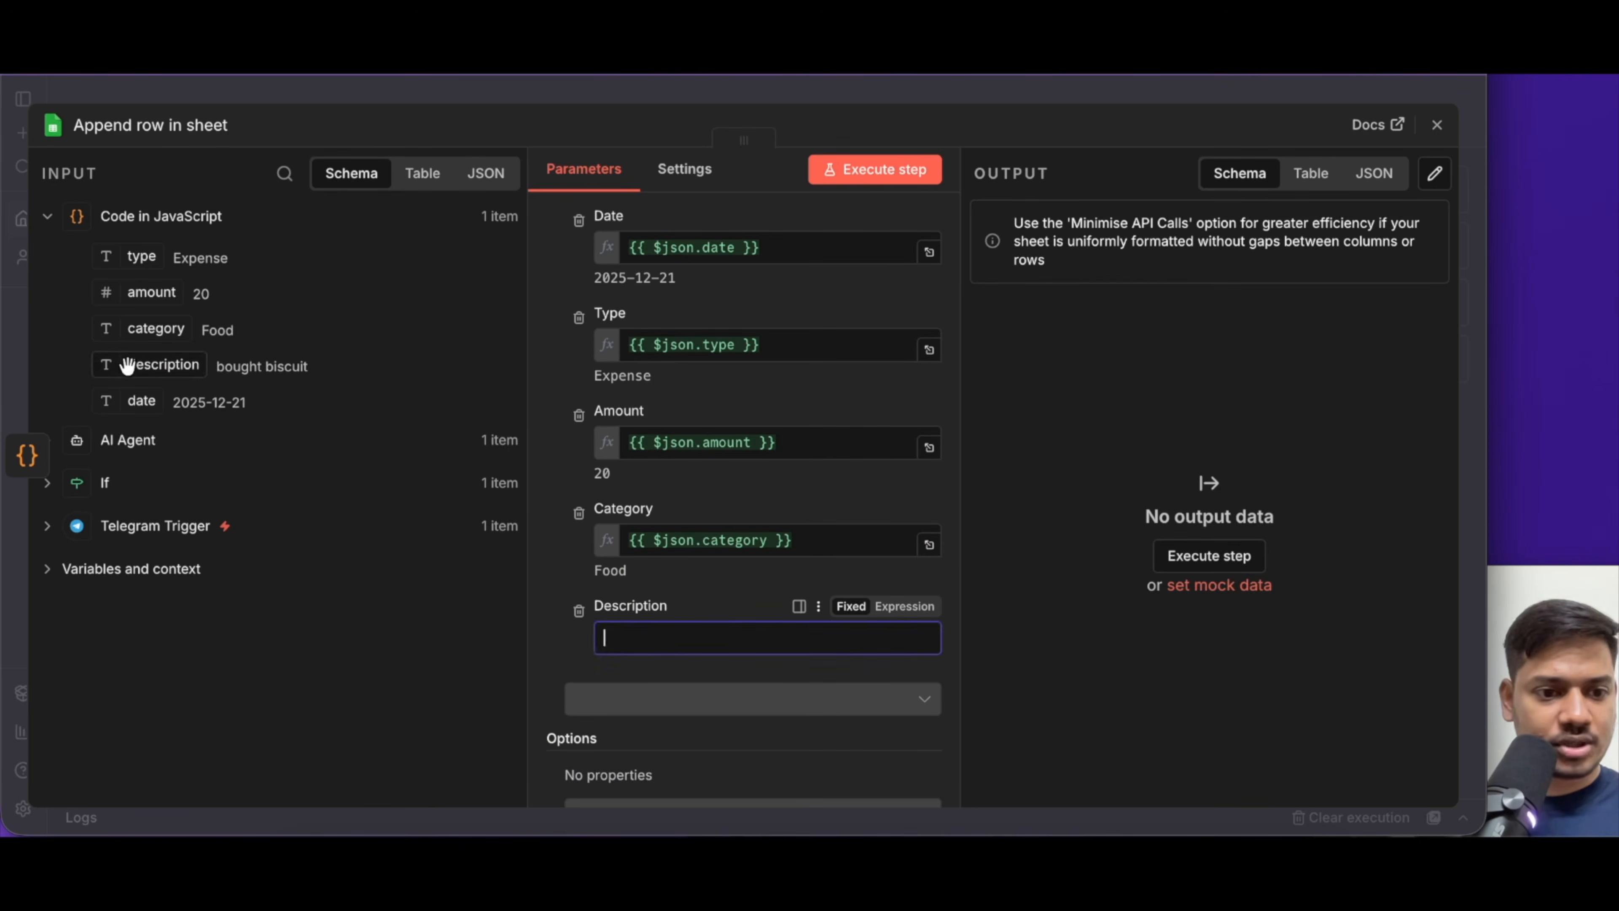
pyautogui.moveTo(134, 361); pyautogui.dragTo(680, 625)
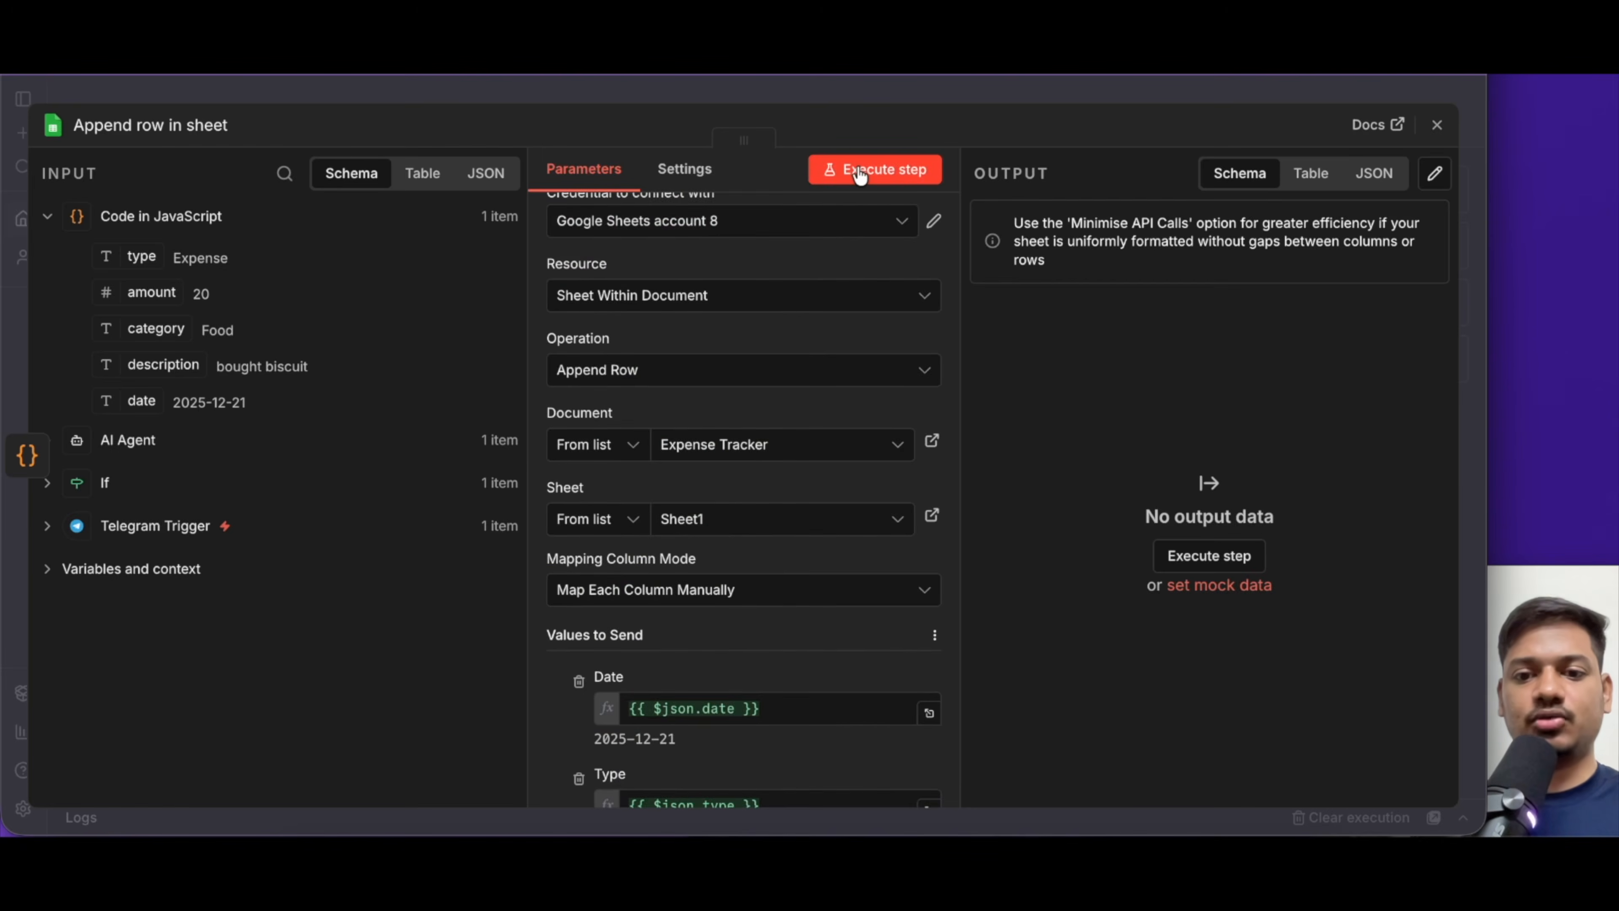
pyautogui.click(859, 175)
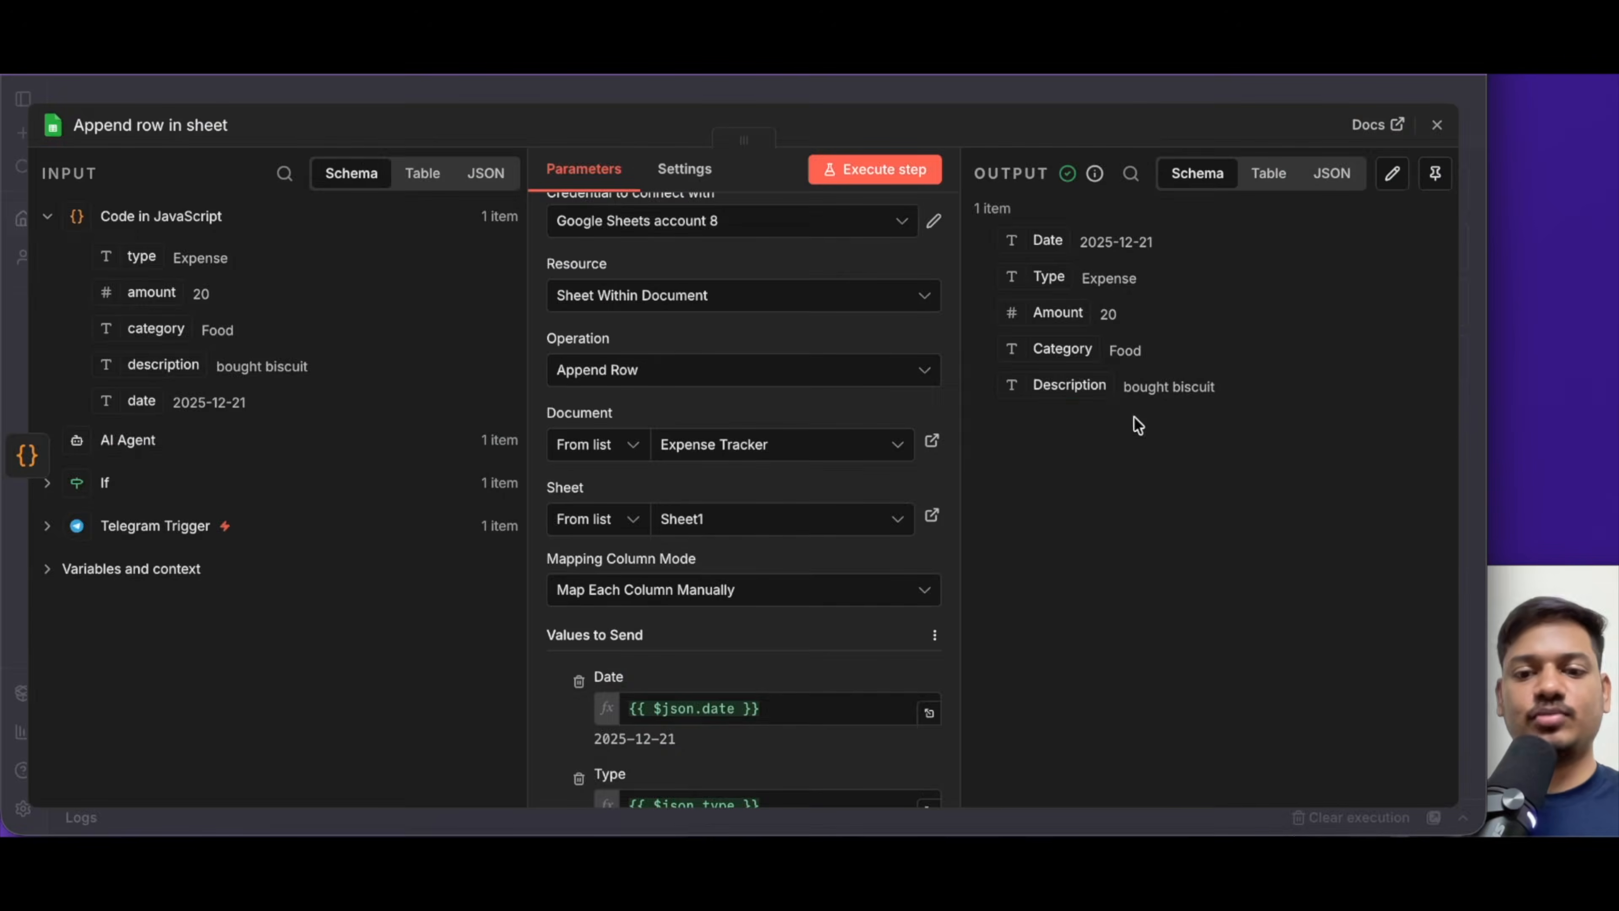
# Close the sheet node and add a Telegram node with the Send a text message action after it
pyautogui.click(1437, 128)
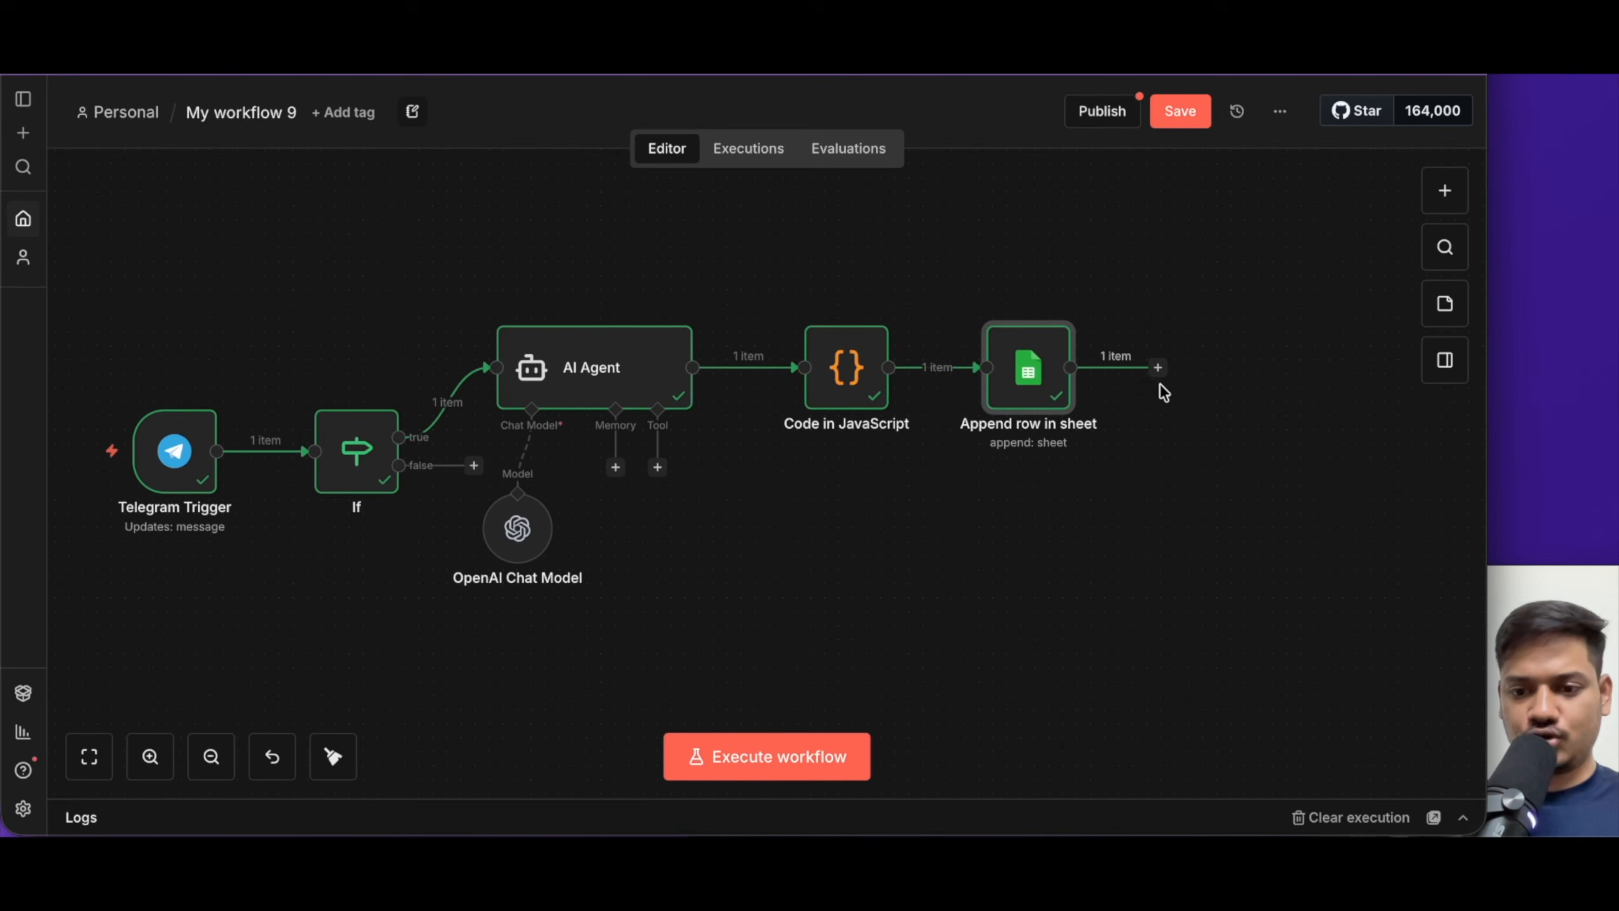
pyautogui.click(1157, 368)
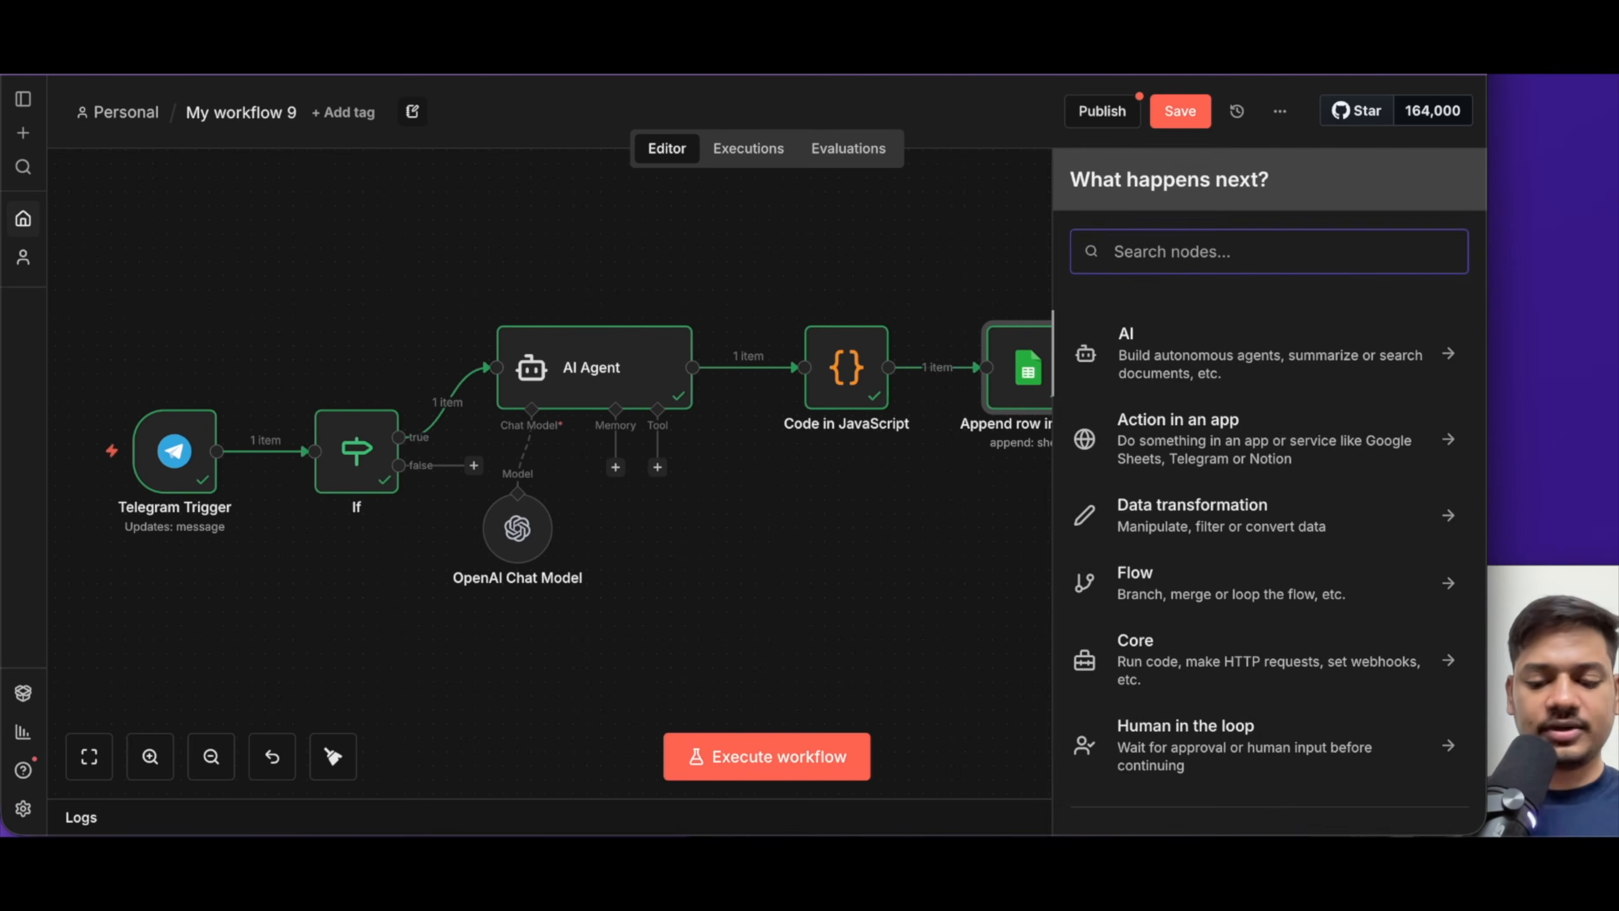
pyautogui.write('tele')
pyautogui.click(1162, 334)
pyautogui.scroll(-10, 1183, 604)
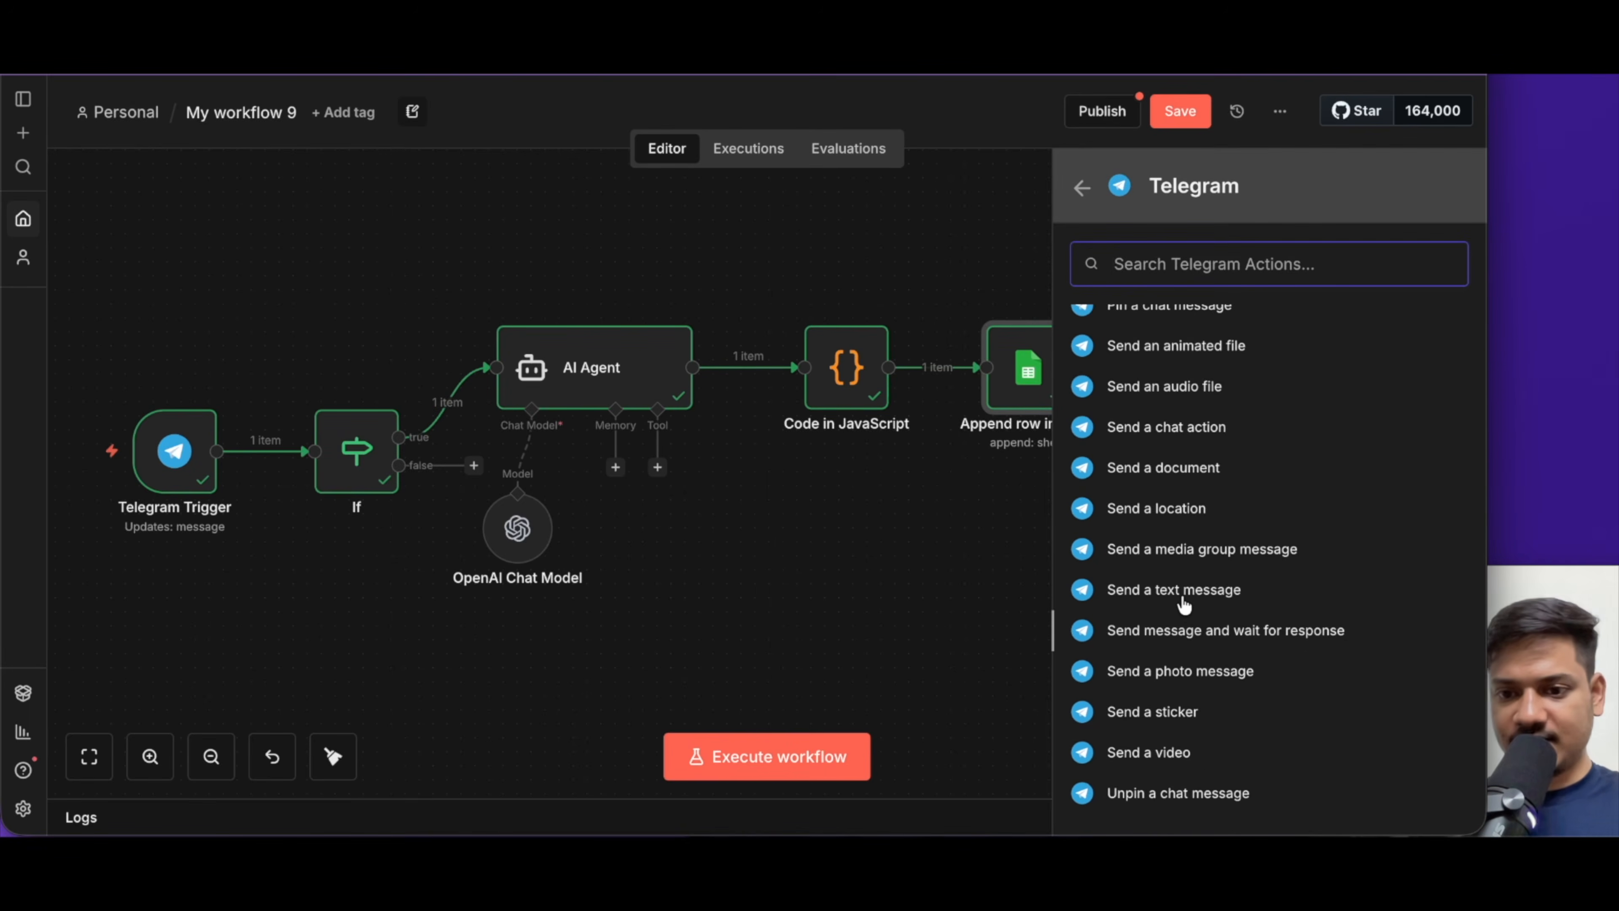
pyautogui.scroll(-1, 1184, 604)
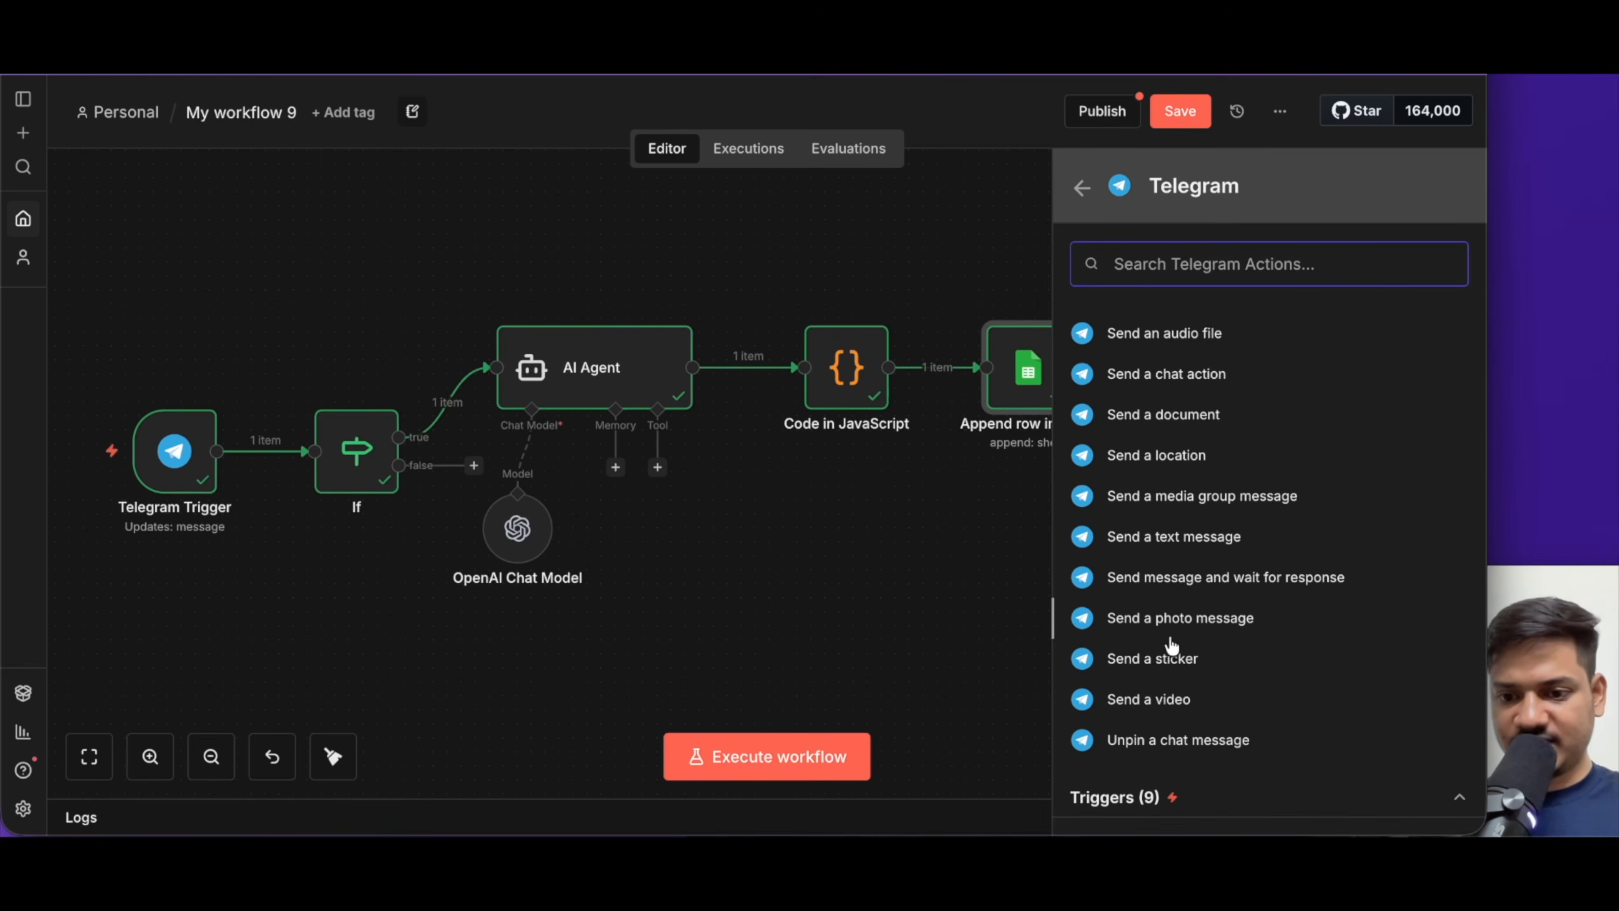
pyautogui.click(1159, 542)
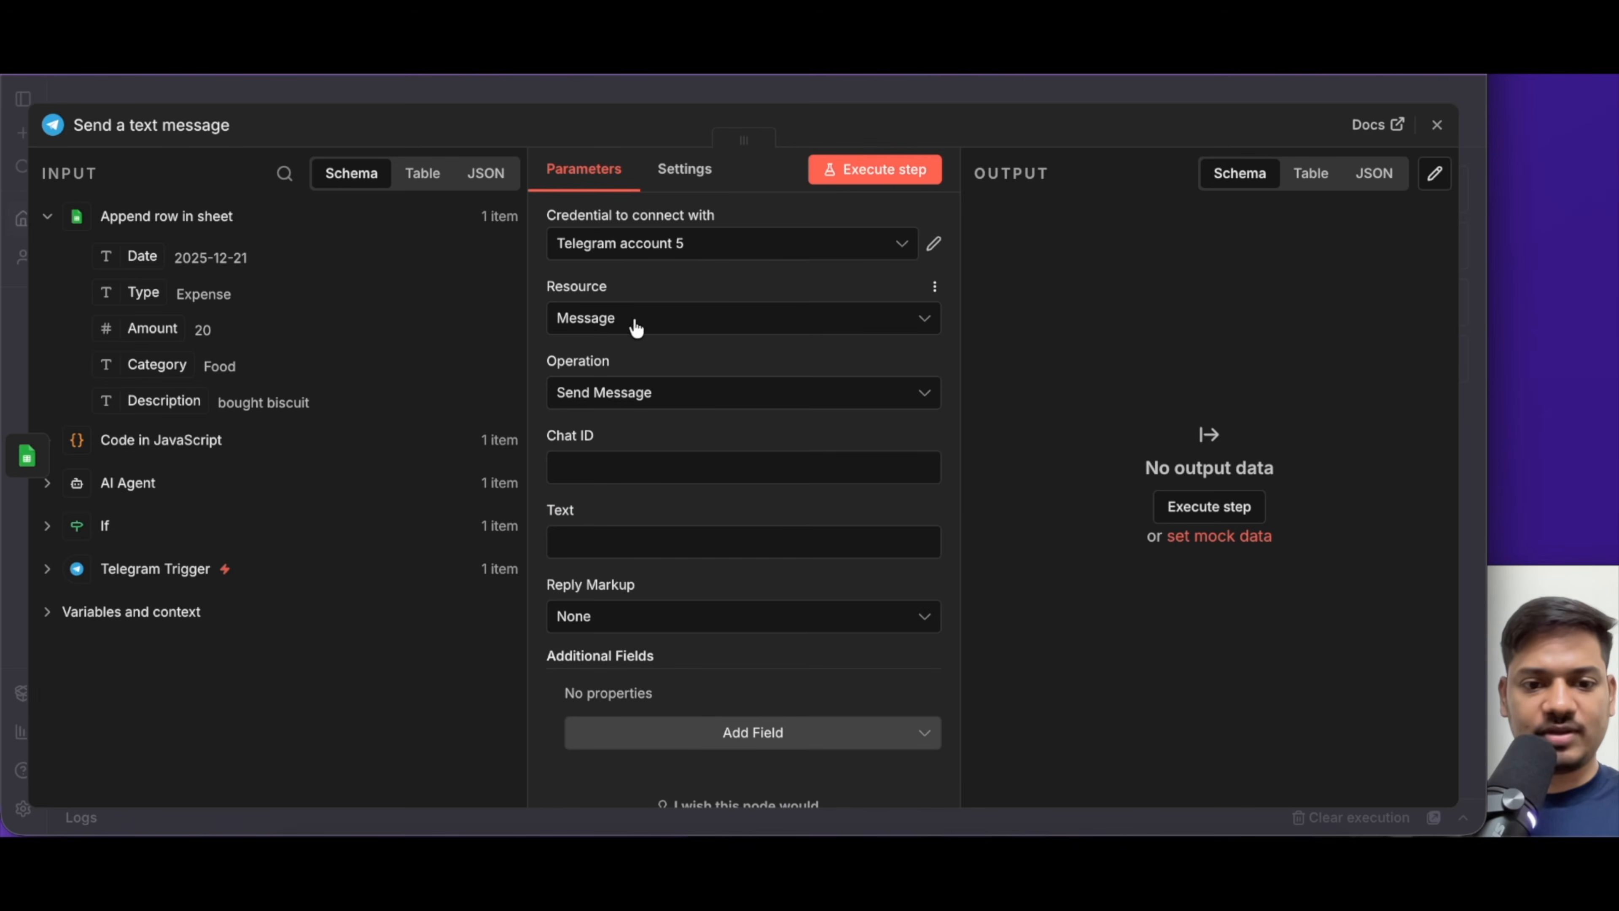
# Map the Chat ID of the Telegram message to the message chat id from the Telegram Trigger
pyautogui.scroll(-1, 636, 455)
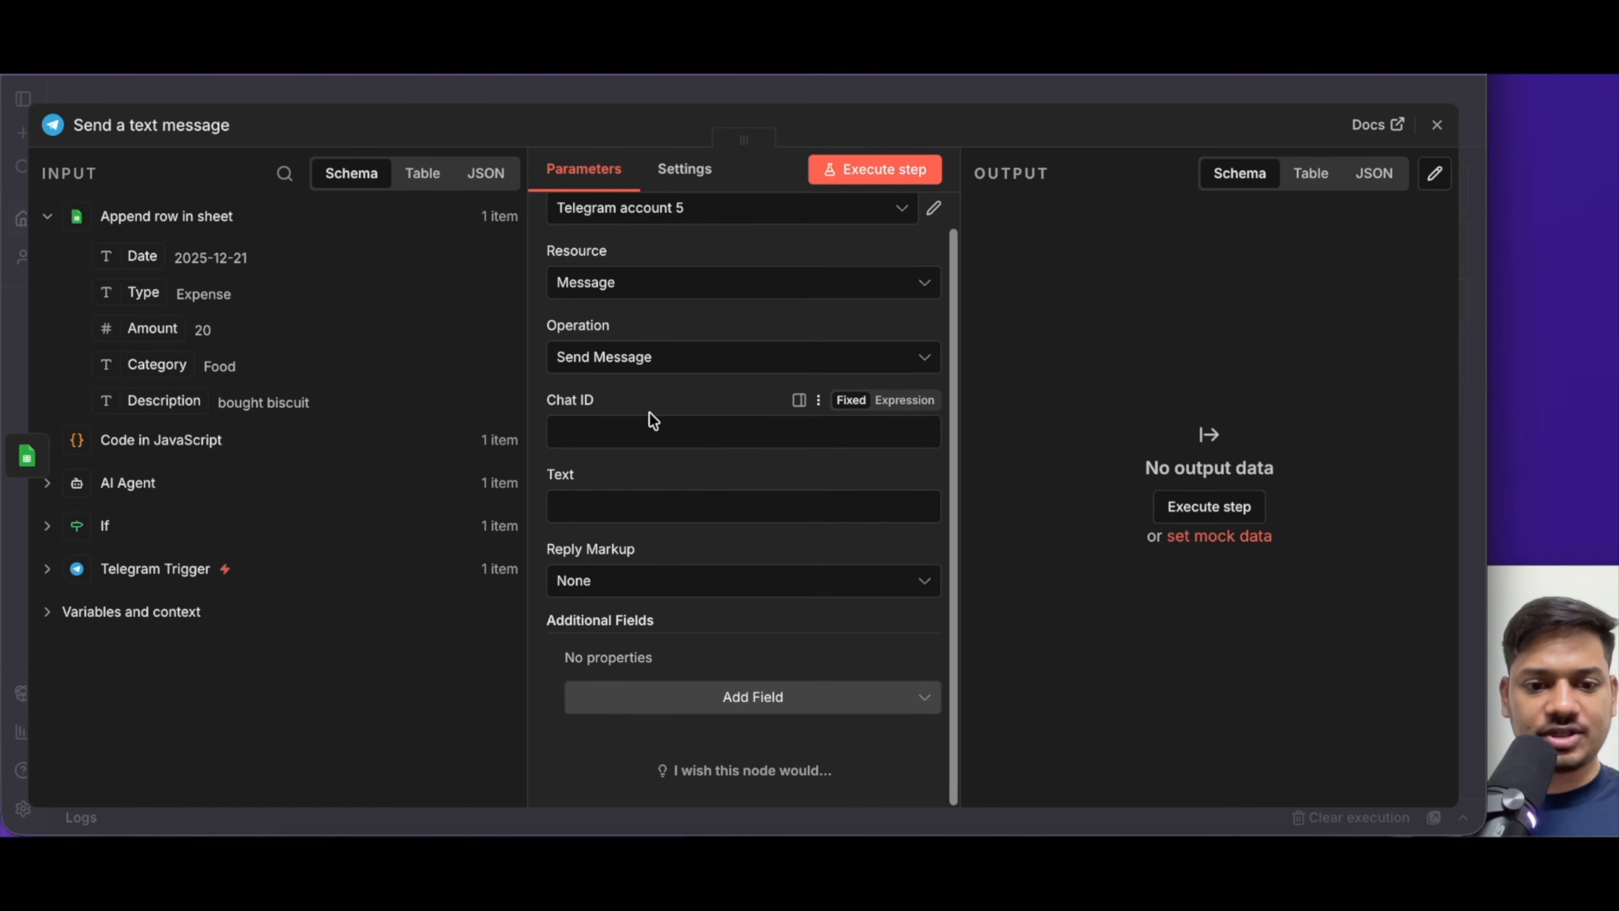
pyautogui.click(564, 435)
pyautogui.click(47, 568)
pyautogui.scroll(-5, 325, 648)
pyautogui.moveTo(187, 592); pyautogui.dragTo(600, 431)
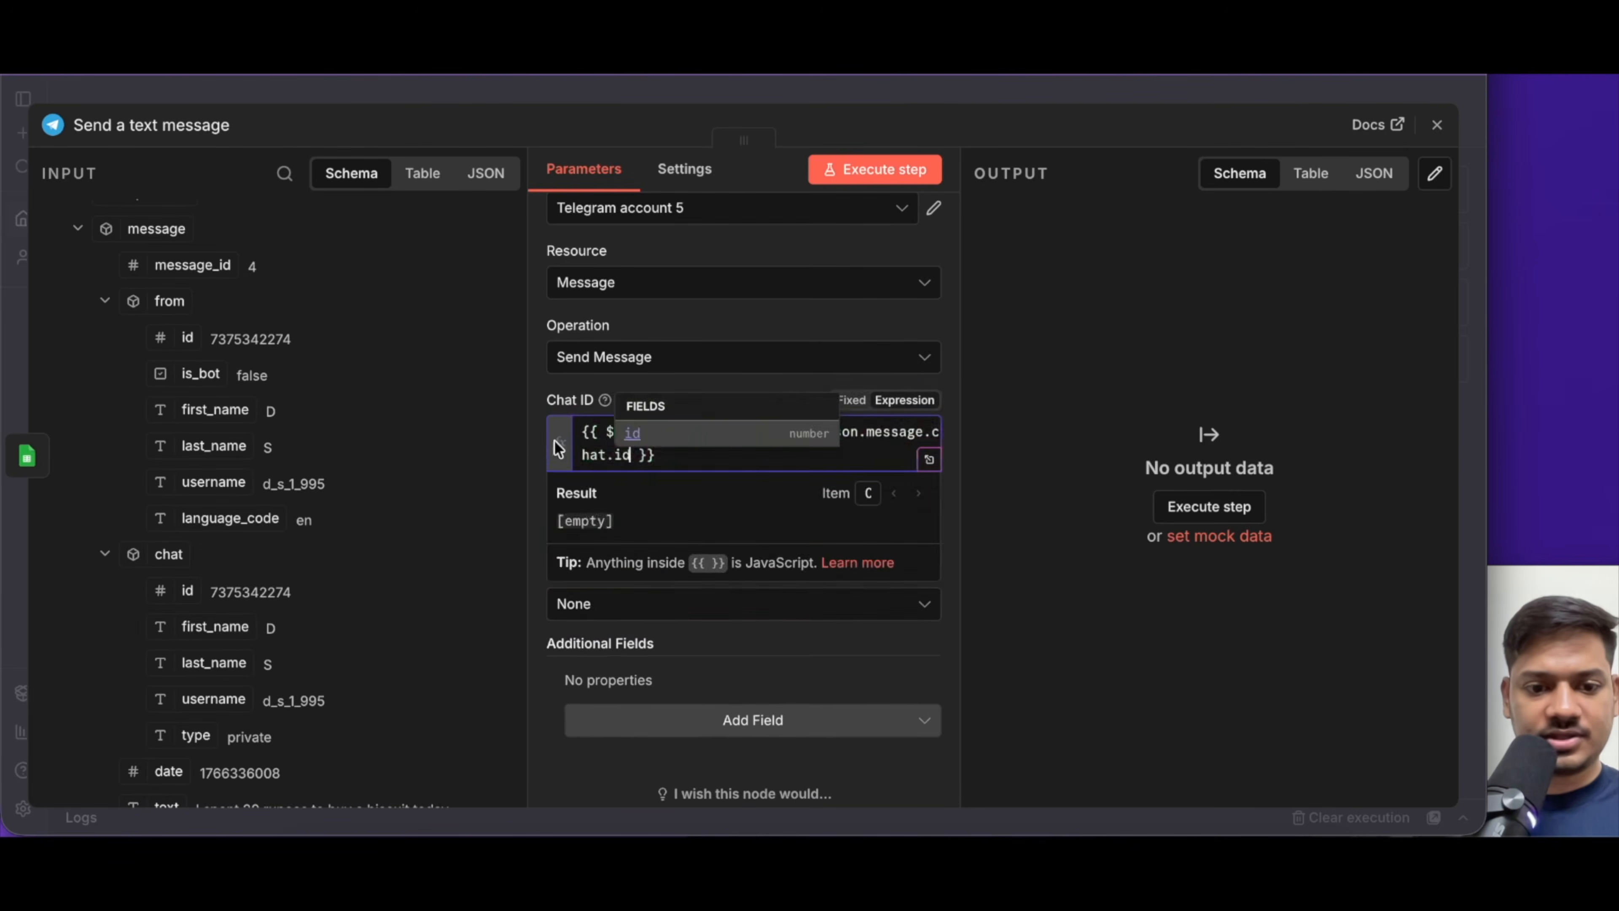
# Fill the message Text with the Telegram confirmation template copied from the prompts document, and execute the Send a text message node
pyautogui.scroll(-1, 661, 607)
pyautogui.click(607, 515)
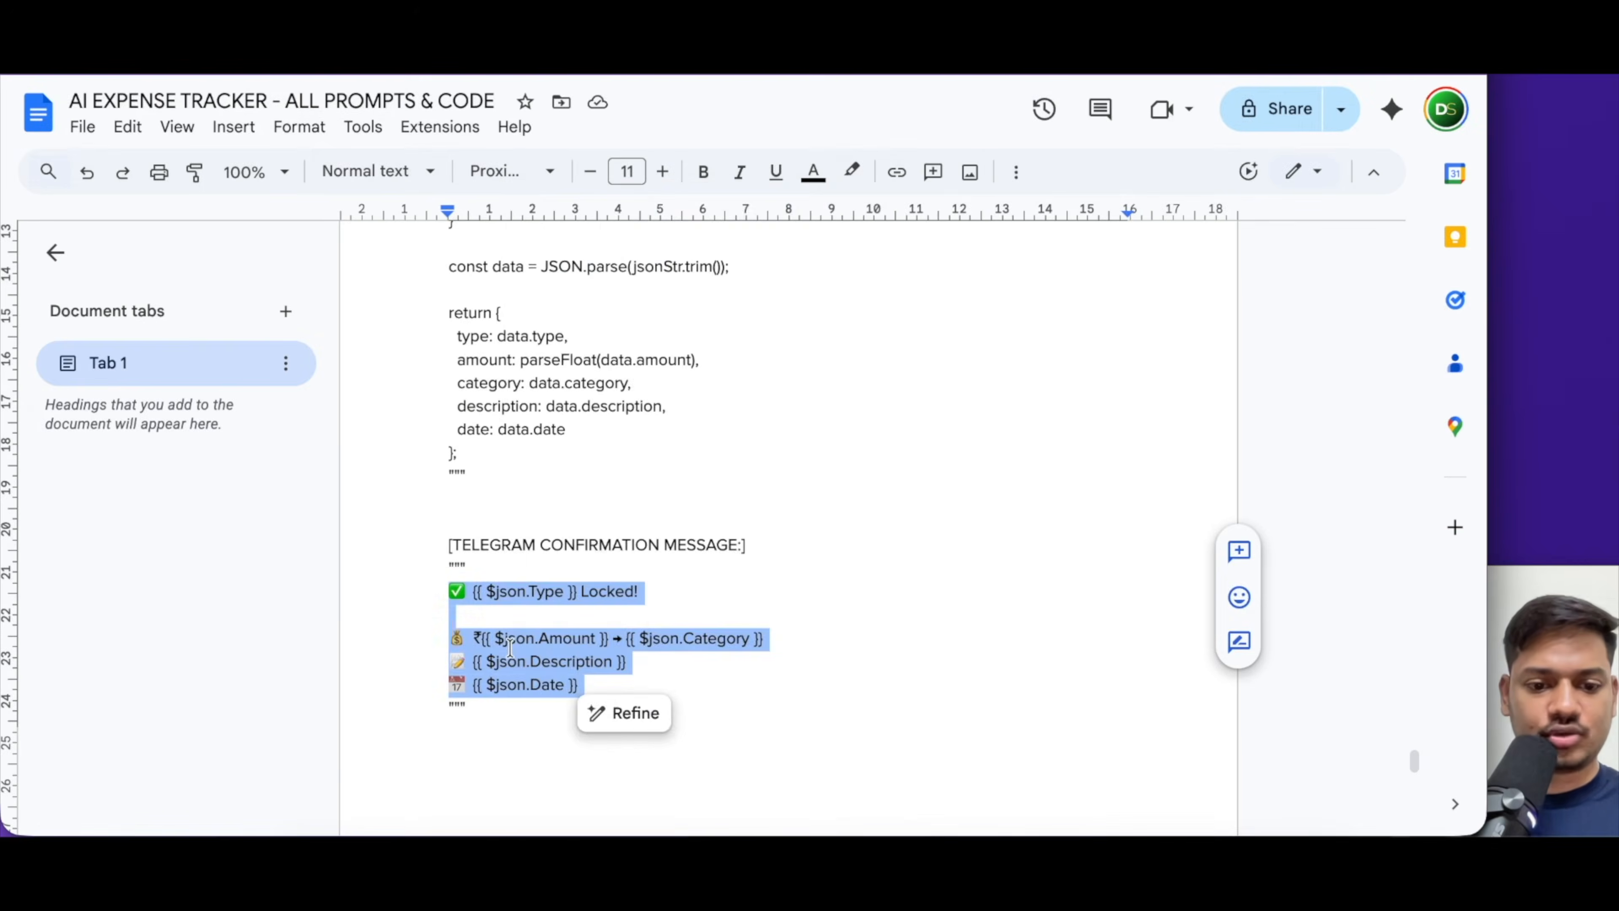
pyautogui.rightClick(510, 647)
pyautogui.click(602, 250)
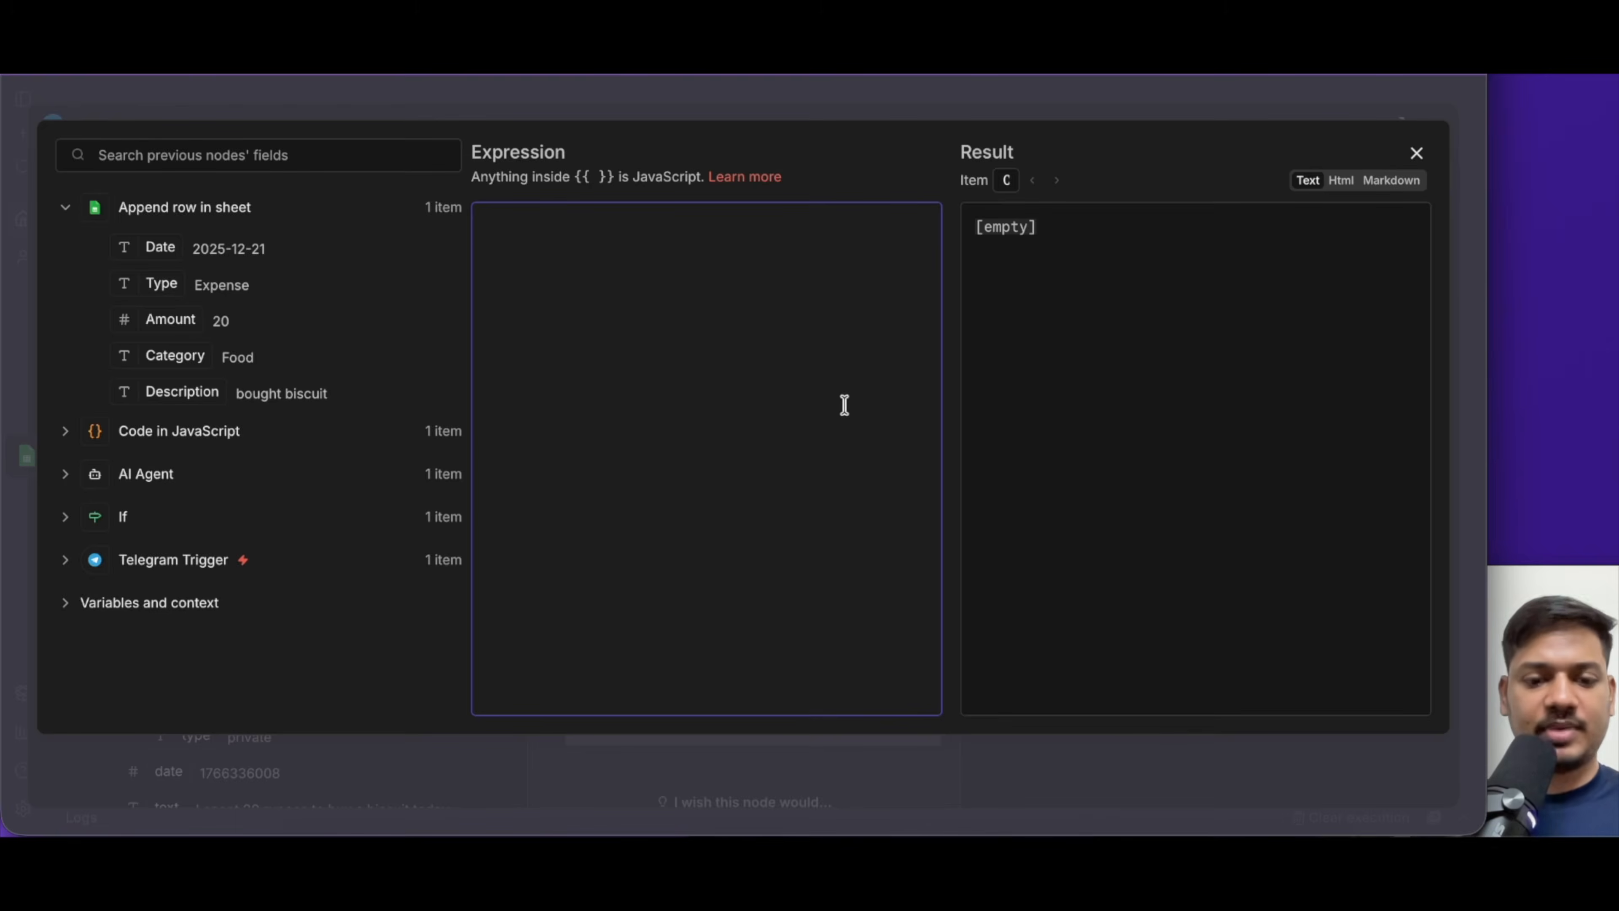
pyautogui.hotkey('ctrl', 'v')
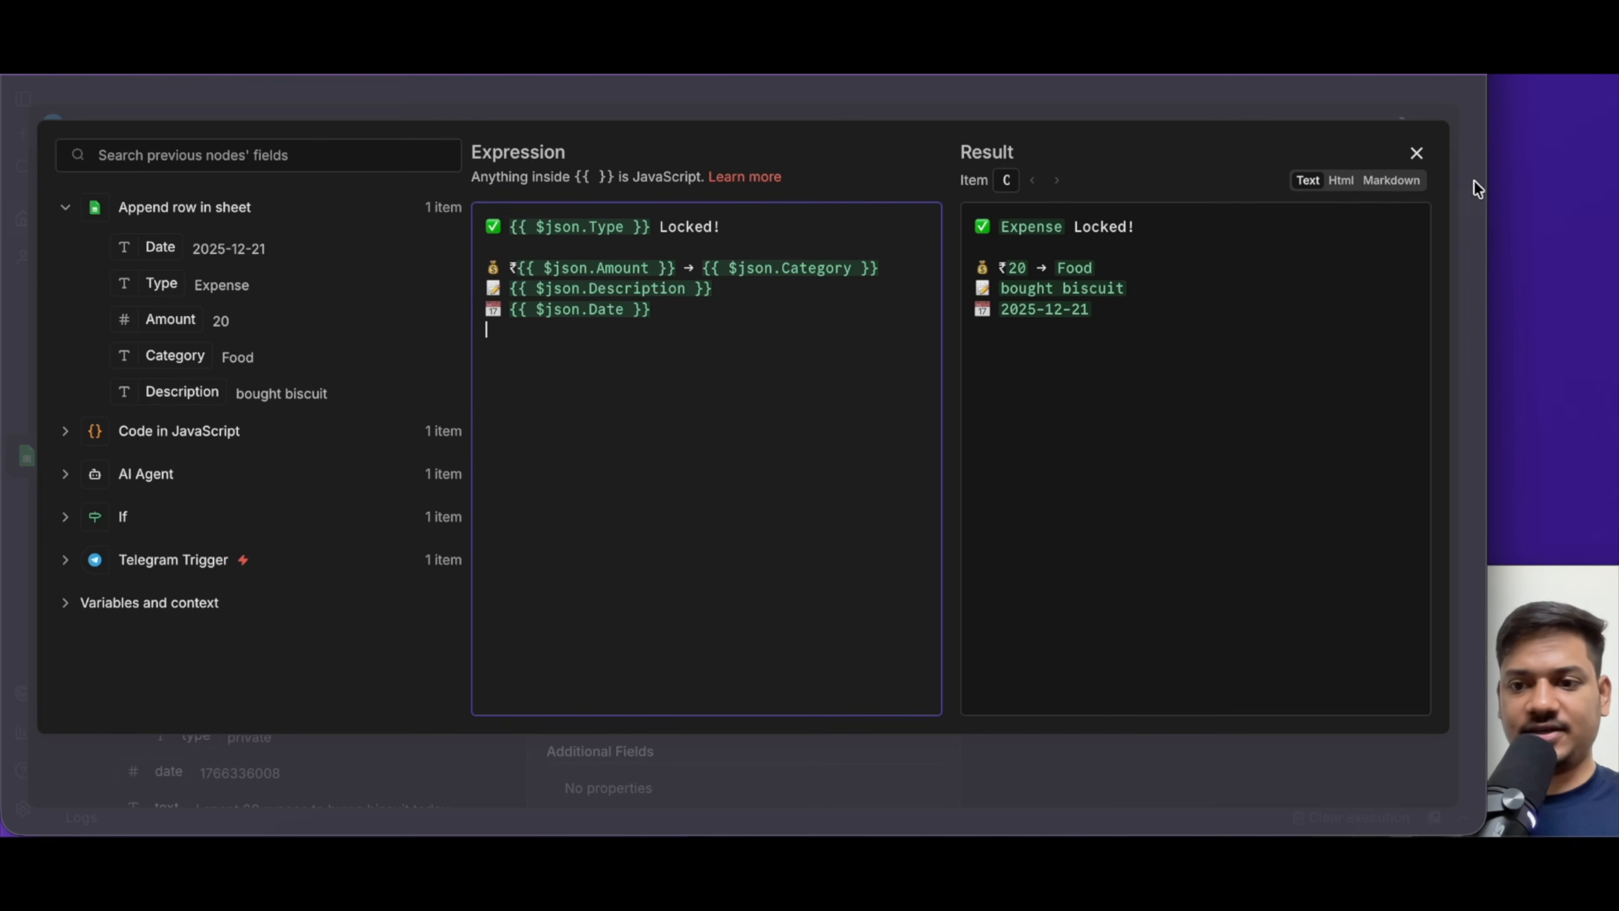
pyautogui.click(1415, 156)
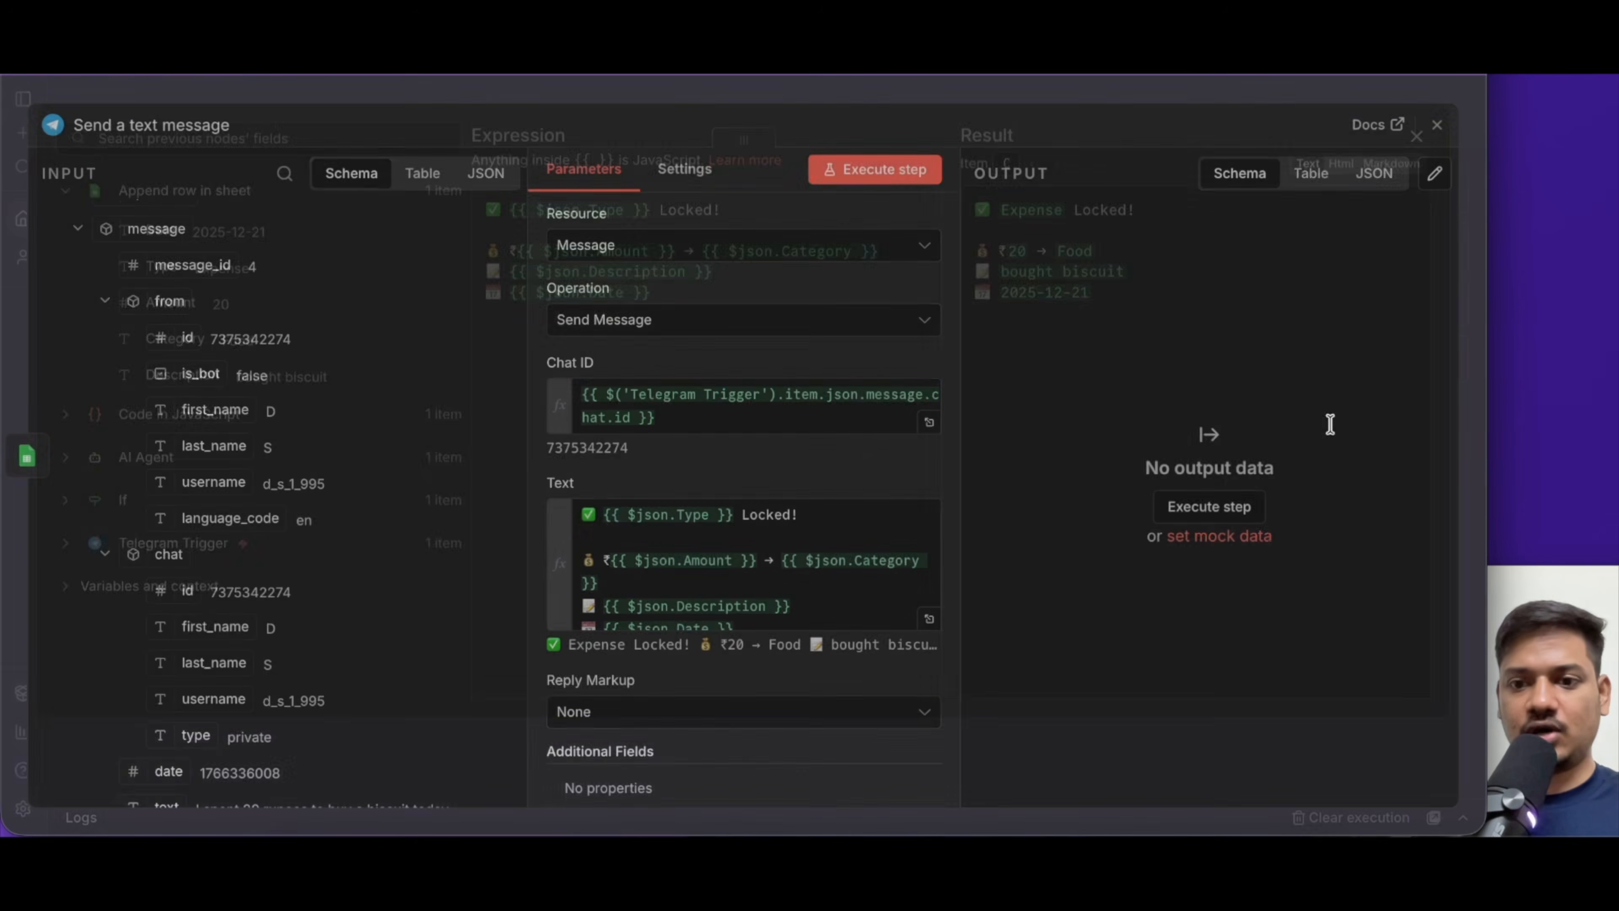
pyautogui.click(868, 173)
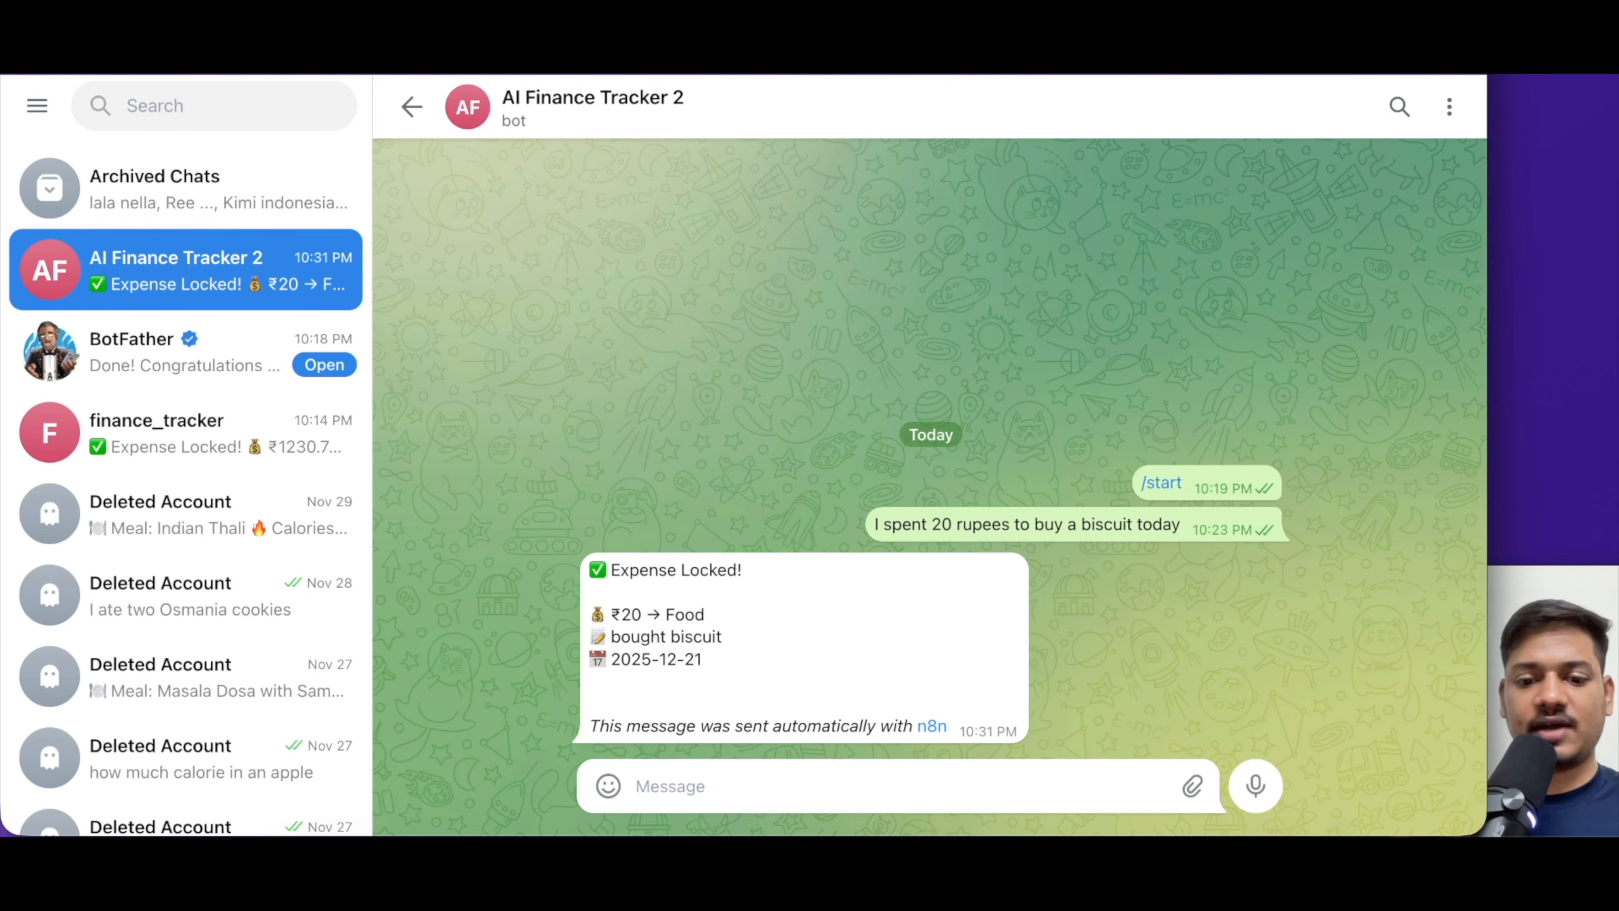
# Back in n8n, add the Append n8n Attribution field to the Telegram node, turn it off, and execute the node again
pyautogui.click(1265, 80)
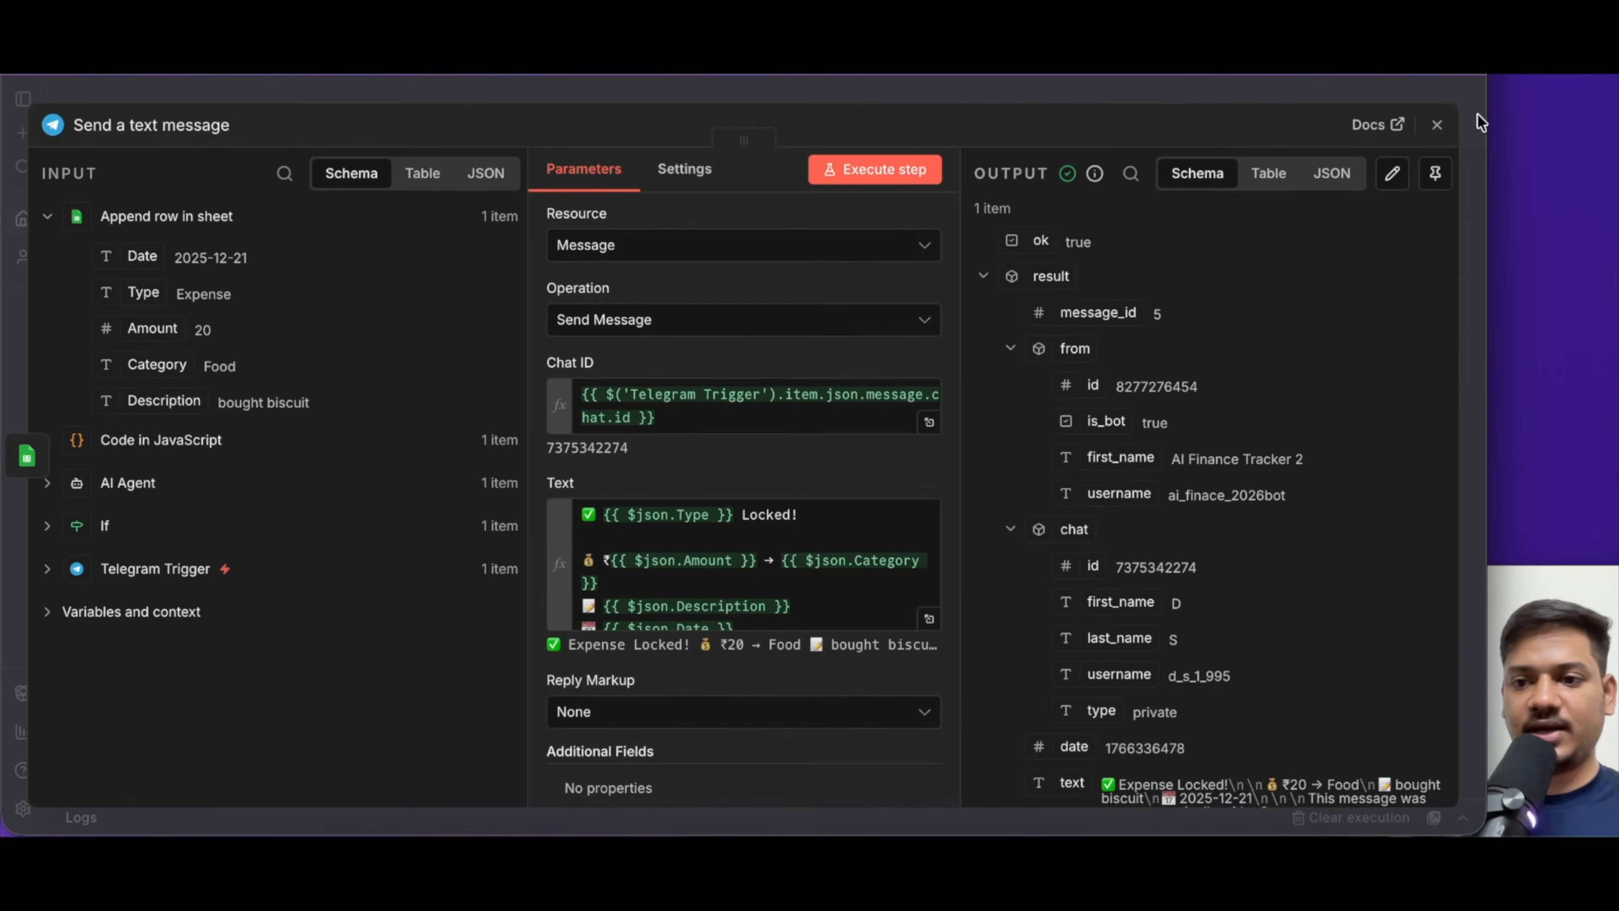
pyautogui.scroll(-2, 714, 561)
pyautogui.scroll(-2, 733, 694)
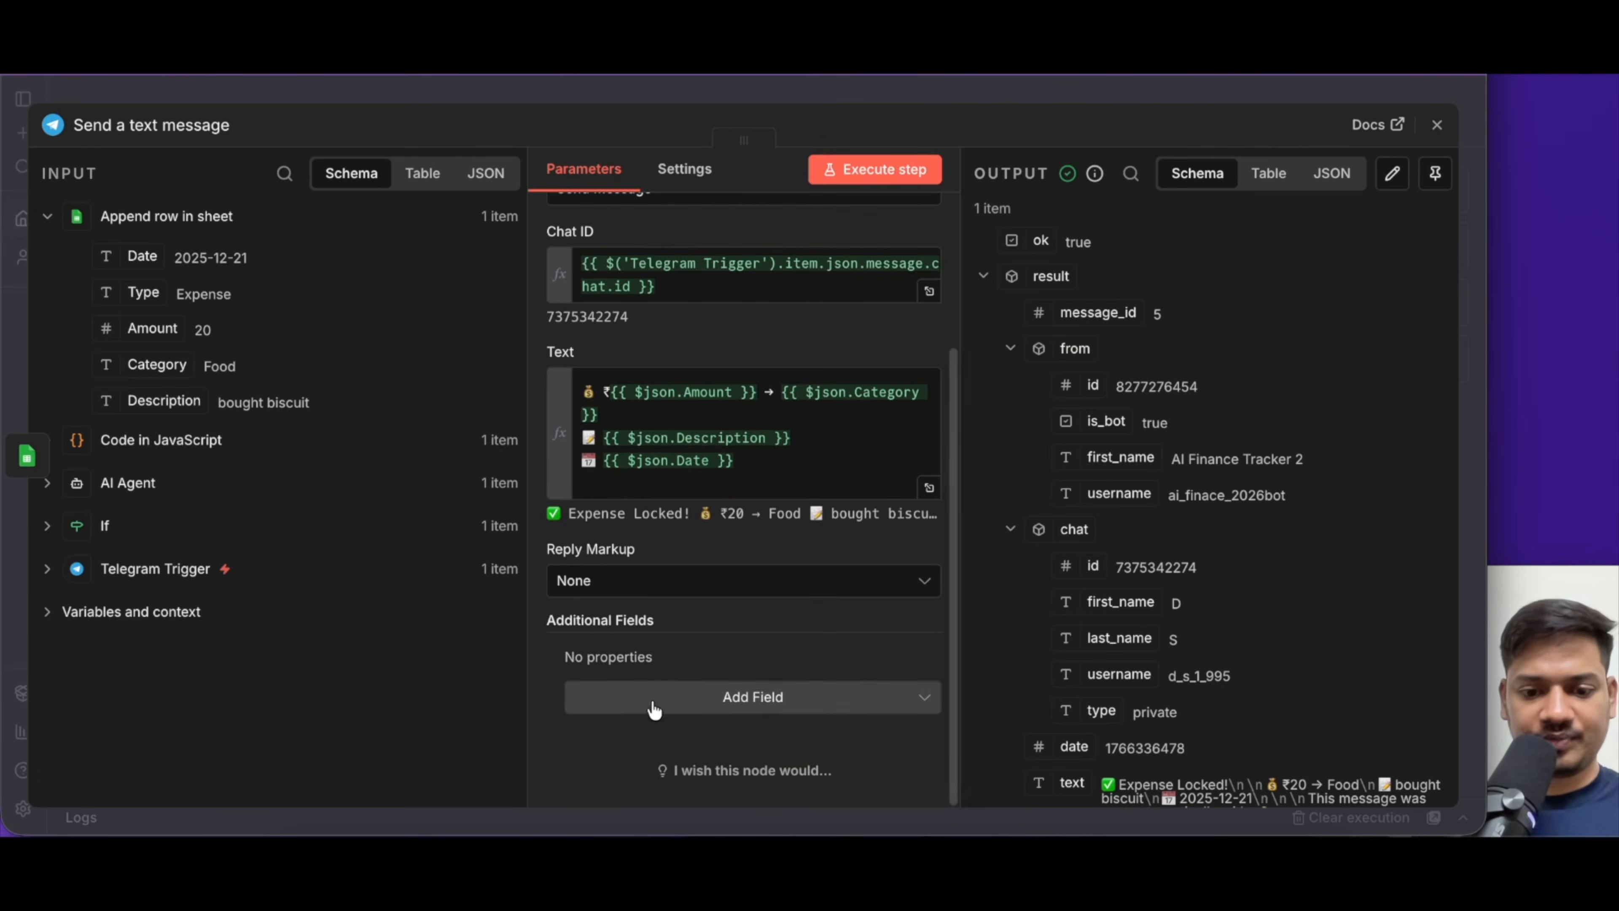
pyautogui.click(758, 698)
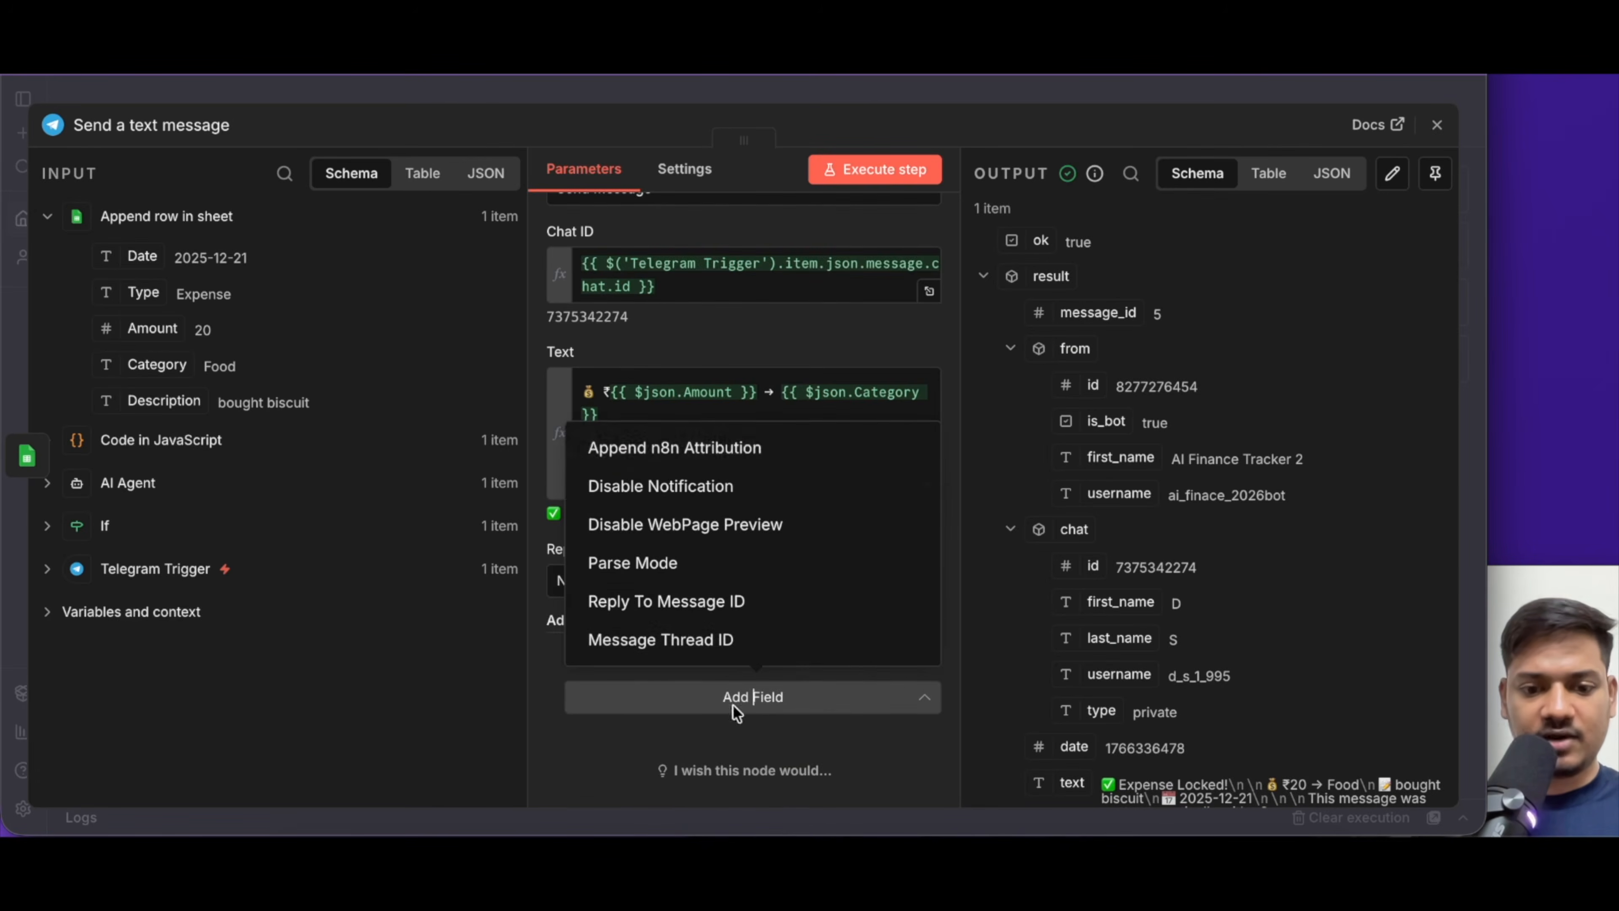
pyautogui.click(636, 467)
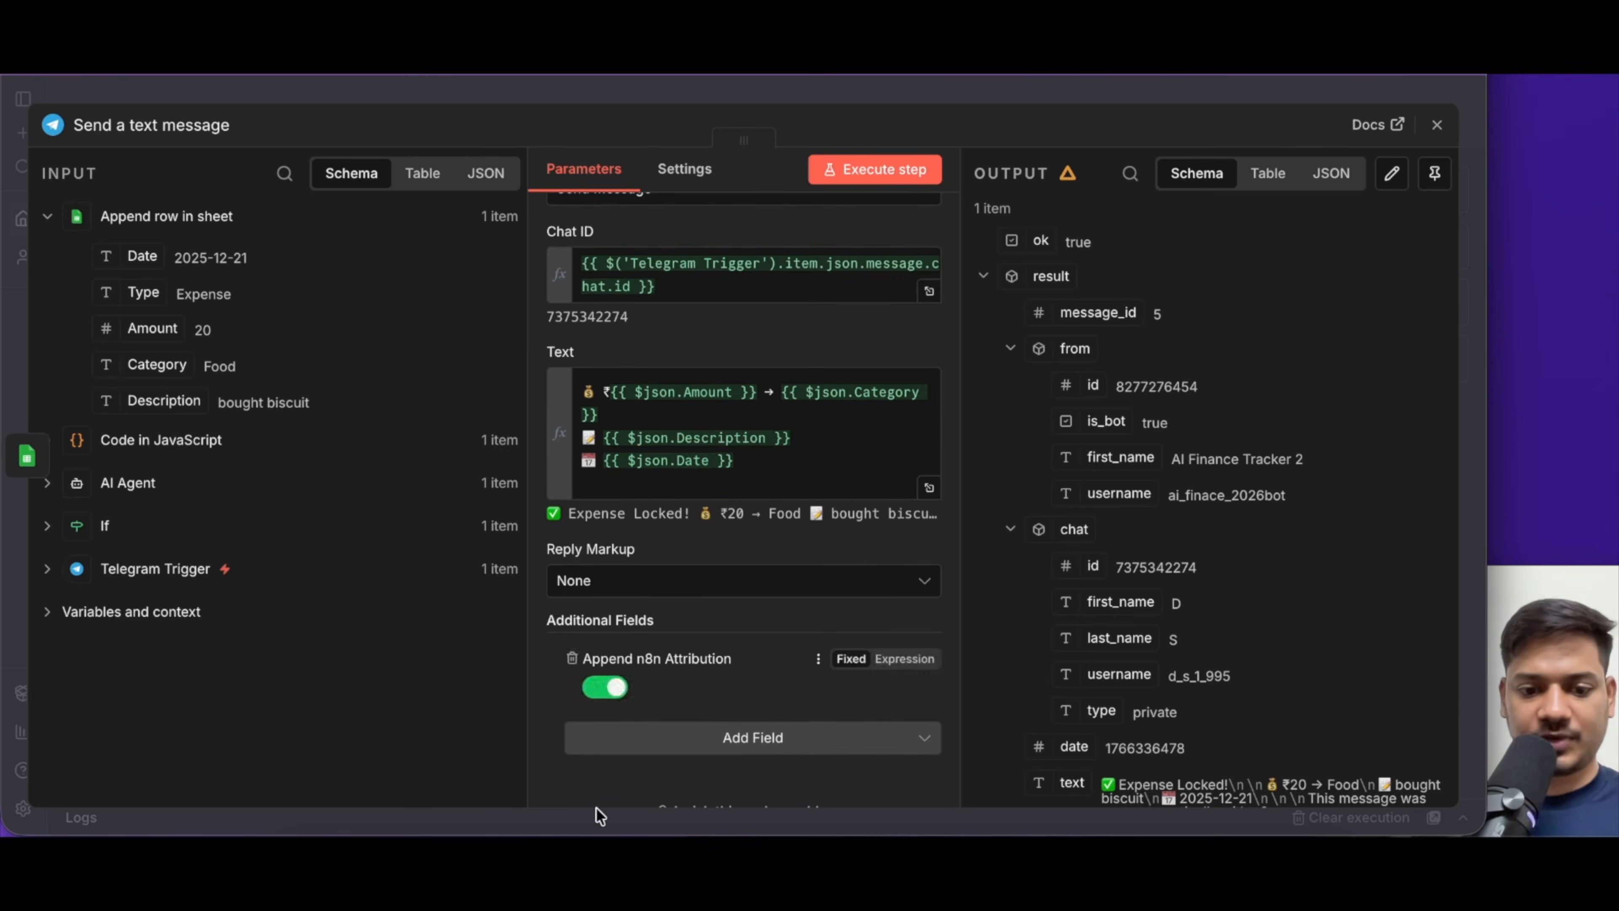
pyautogui.click(604, 687)
pyautogui.scroll(3, 754, 682)
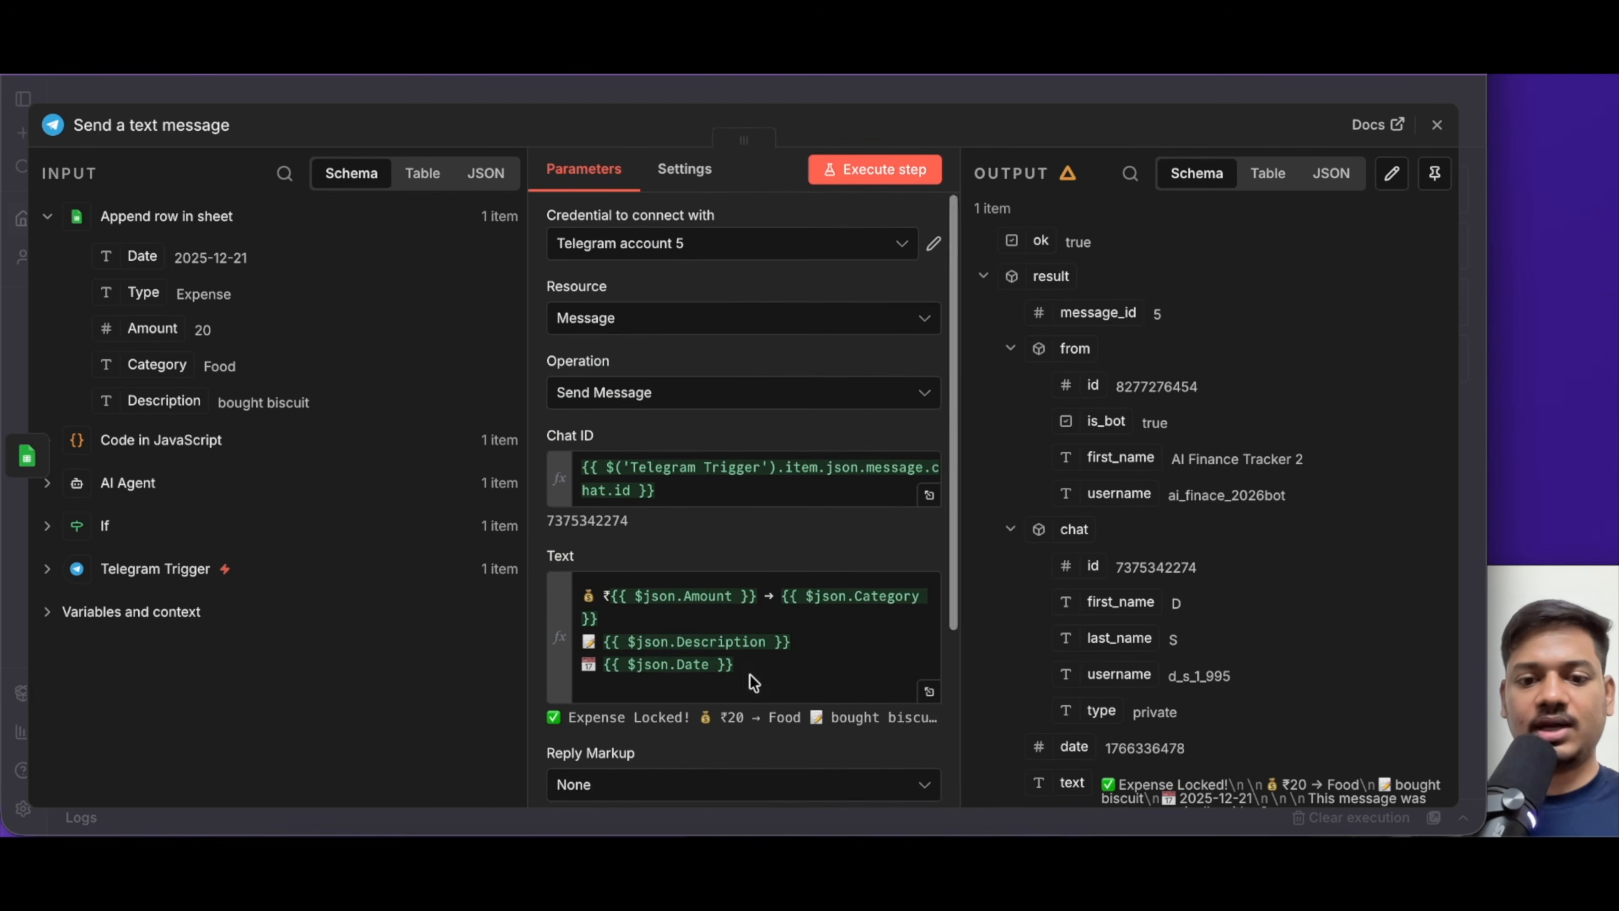
pyautogui.click(868, 182)
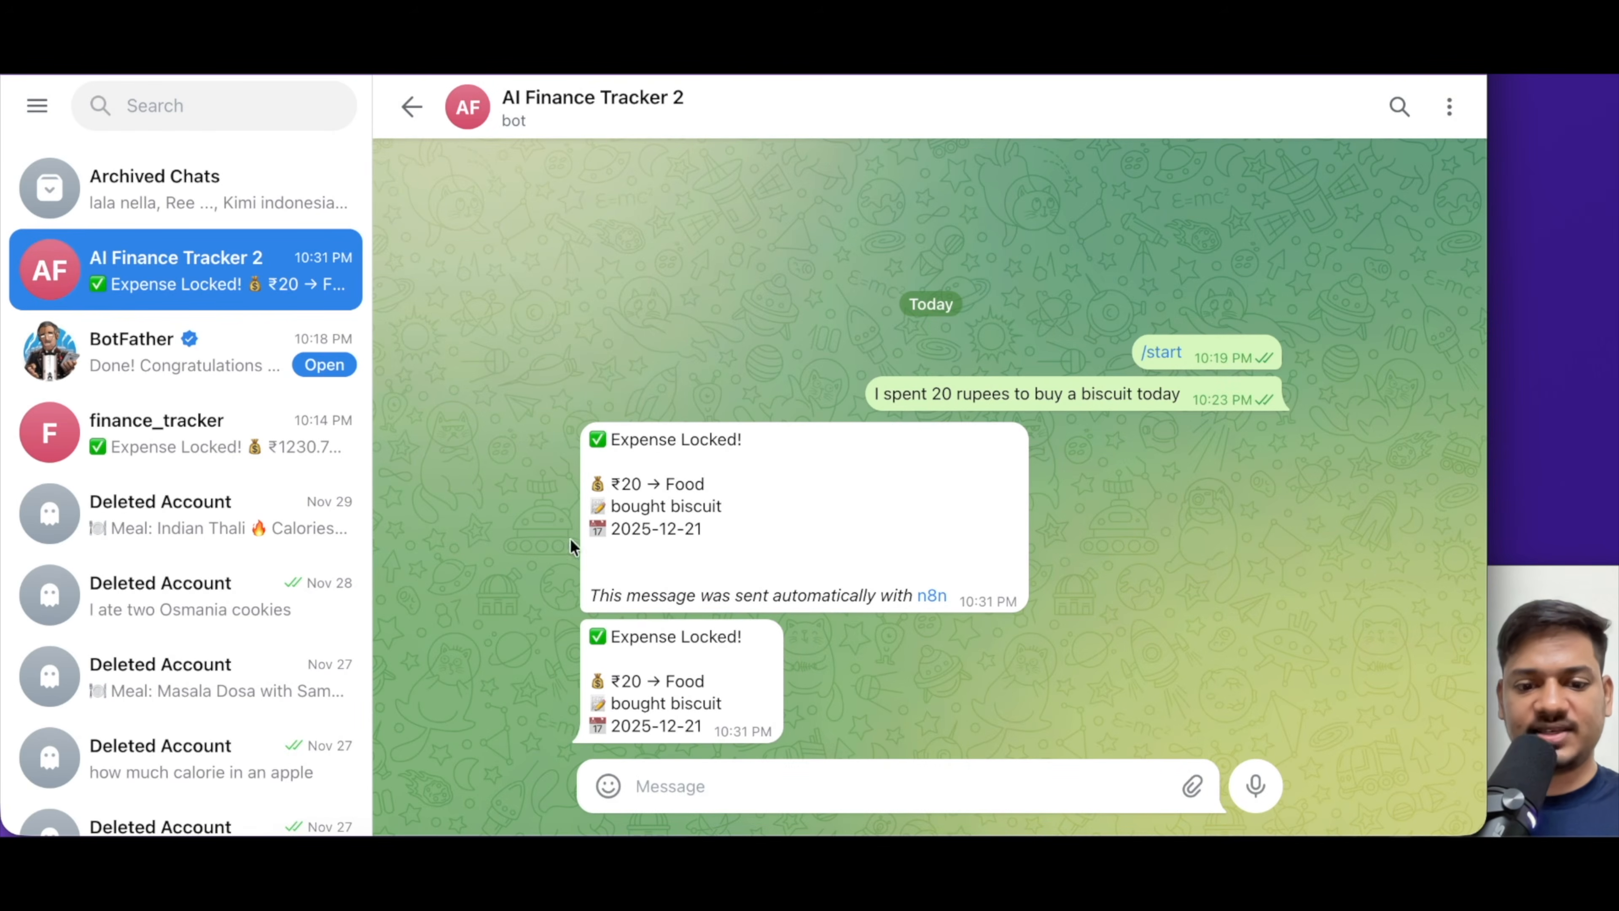
# Compare the two confirmation messages in the Telegram bot chat, and close the Send a text message node in n8n
pyautogui.moveTo(586, 598); pyautogui.dragTo(963, 593)
pyautogui.click(1143, 733)
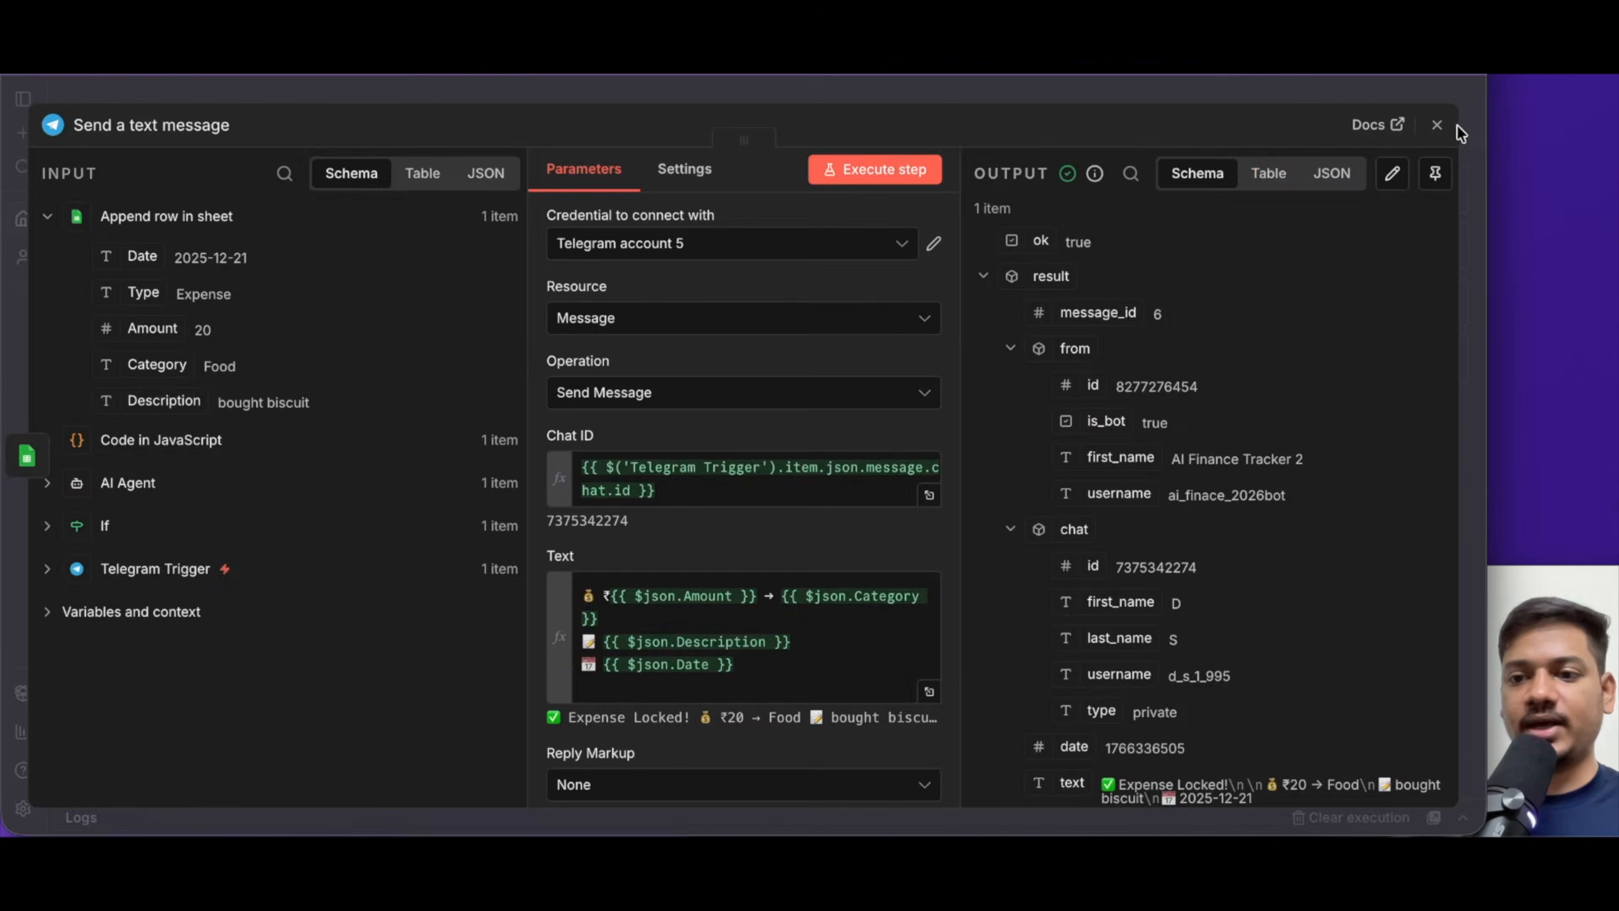
pyautogui.click(1437, 125)
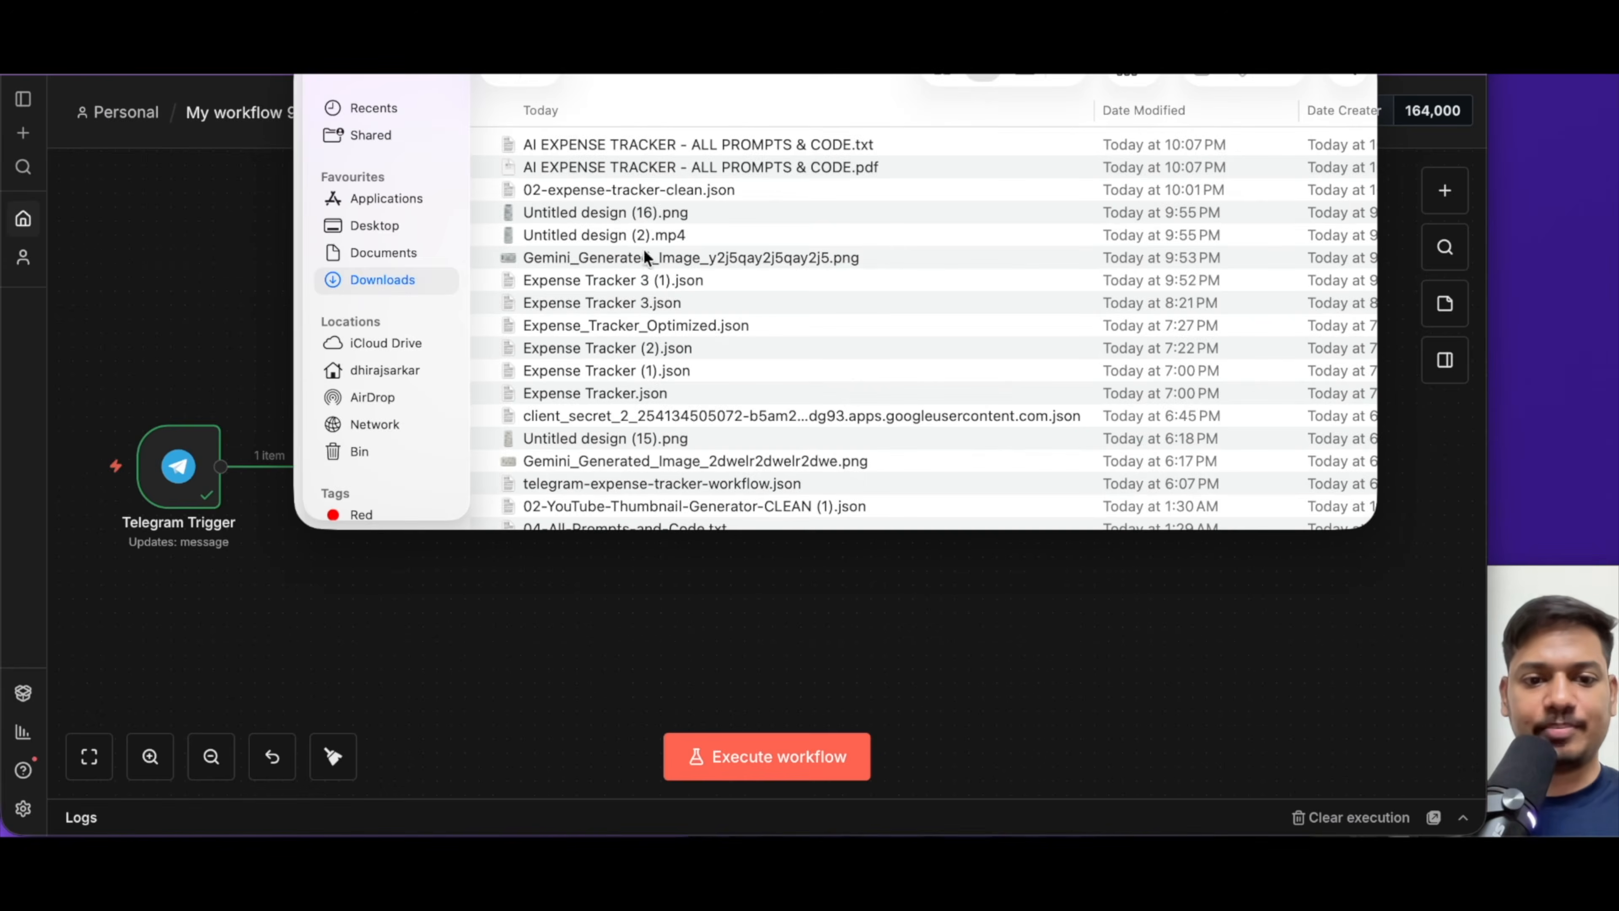
# Switch to Finder and preview the receipt image Untitled design (16).png in the Downloads folder
pyautogui.click(592, 211)
pyautogui.press('space')
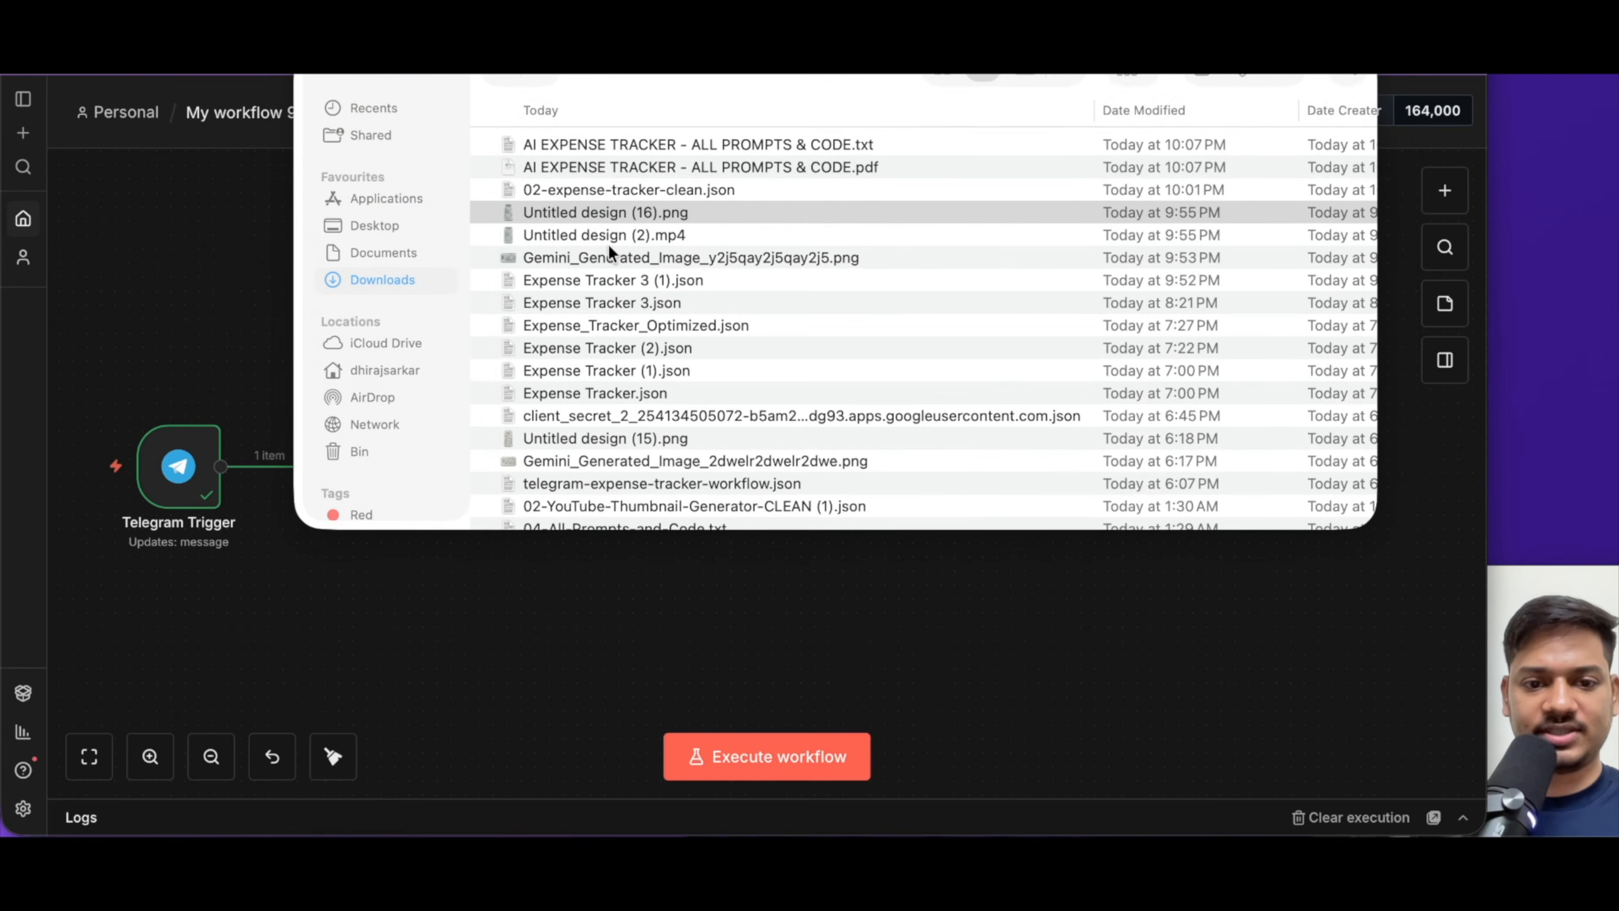
pyautogui.moveTo(324, 1); pyautogui.dragTo(718, 74)
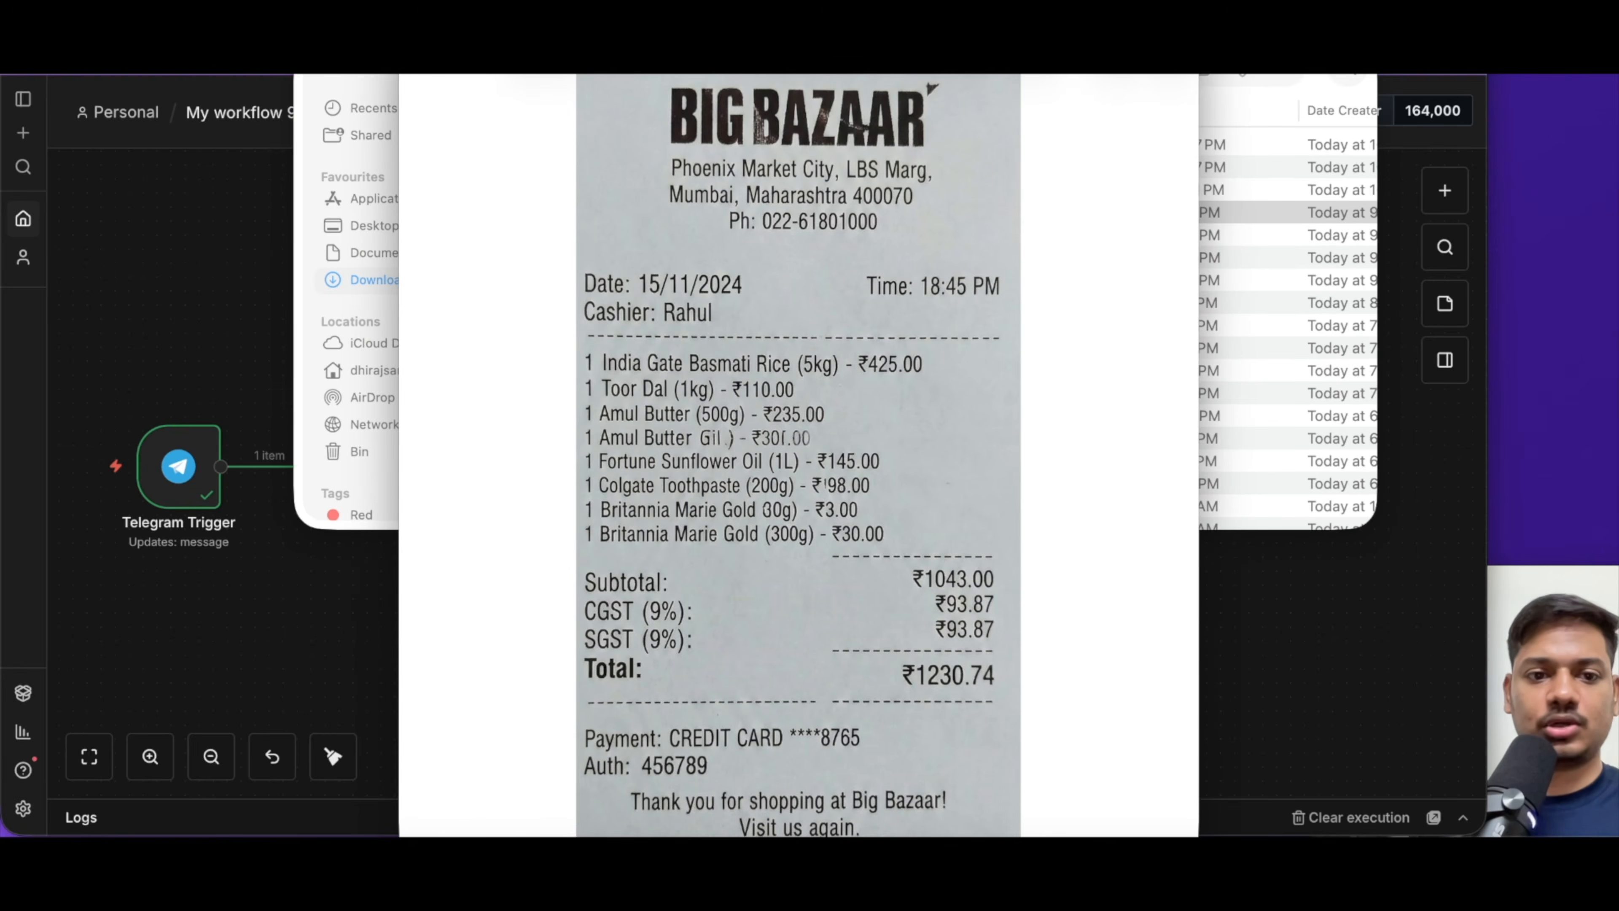
# Close the receipt preview, return to the n8n workflow, and execute it so the Telegram Trigger listens for a message
pyautogui.press('space')
pyautogui.click(318, 67)
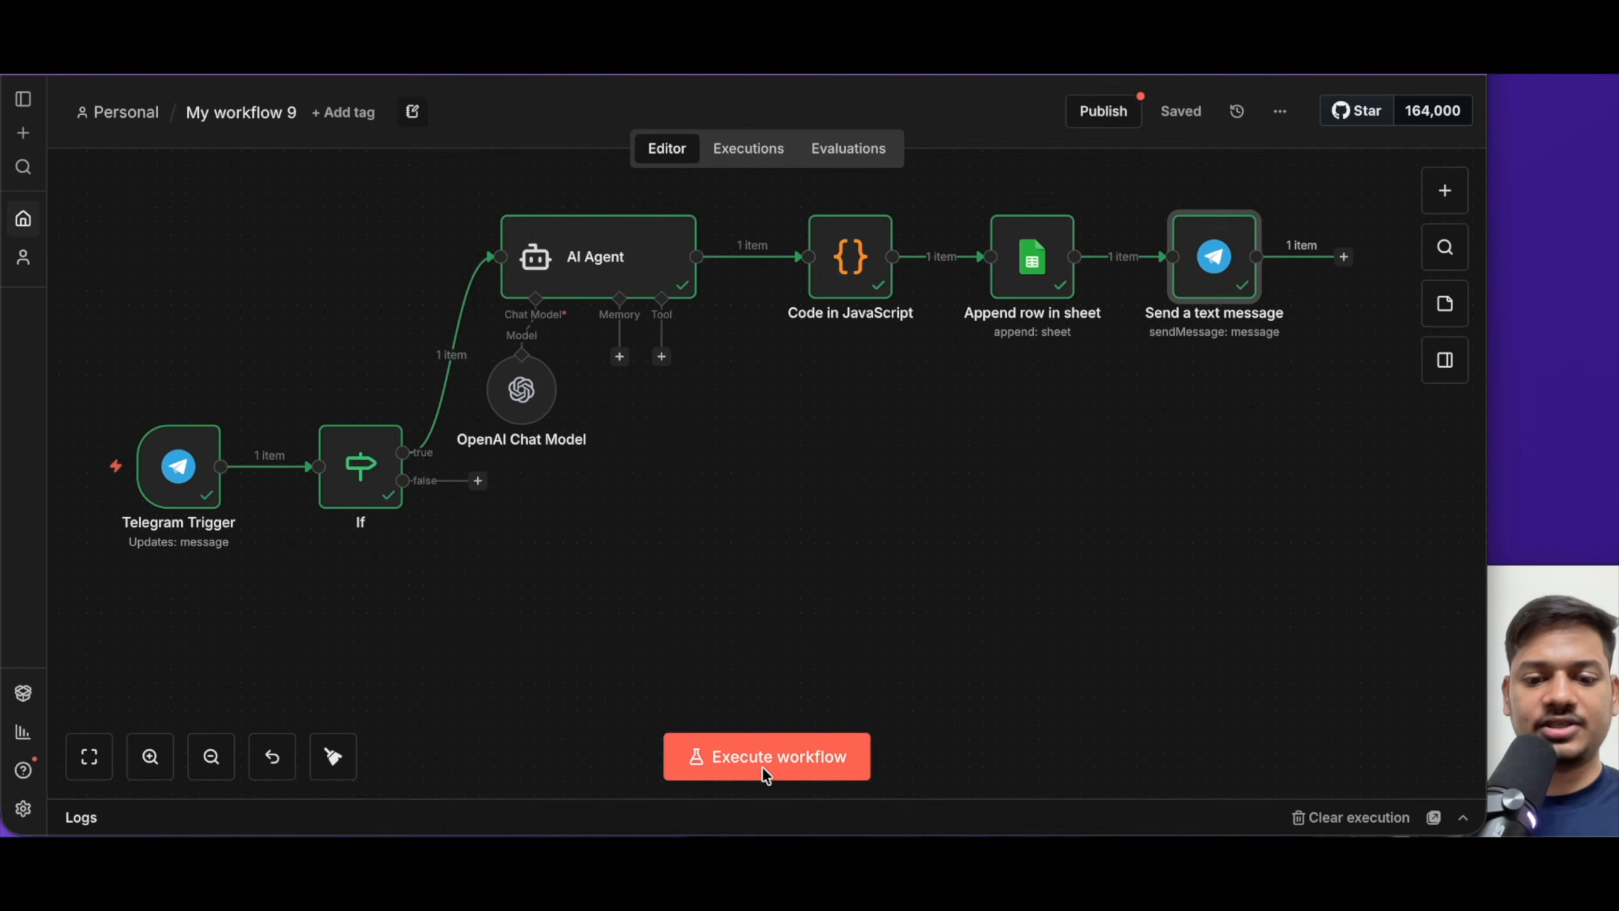
pyautogui.click(762, 766)
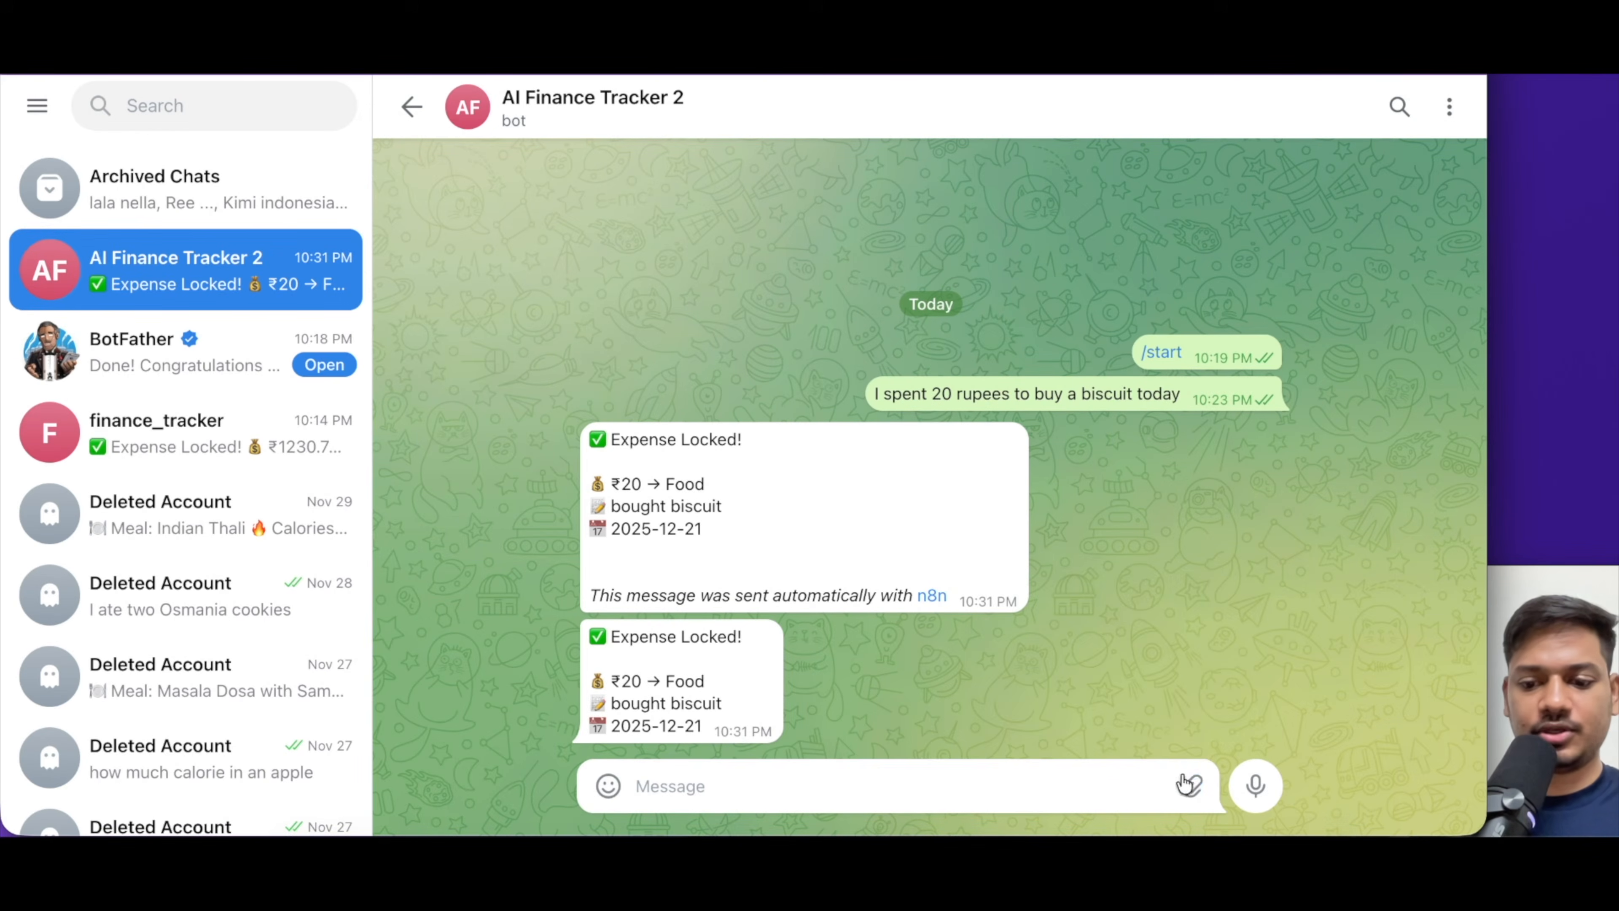
# Send the receipt image as a photo in the AI Finance Tracker 2 chat in Telegram
pyautogui.moveTo(1184, 782)
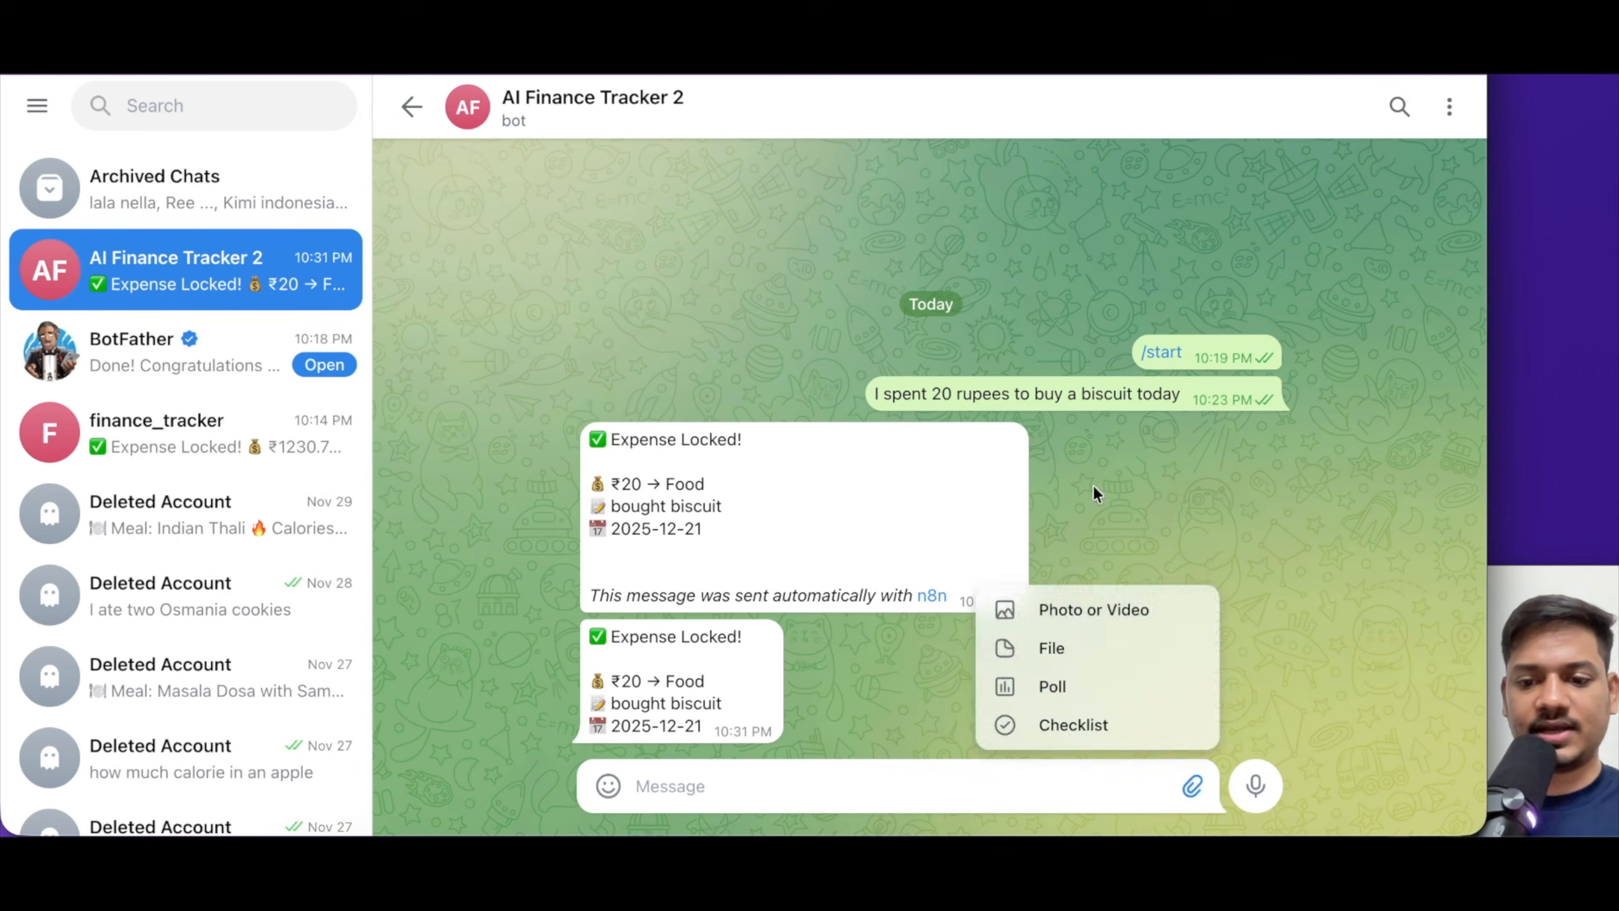
pyautogui.click(1071, 613)
pyautogui.doubleClick(387, 221)
pyautogui.press('Return')
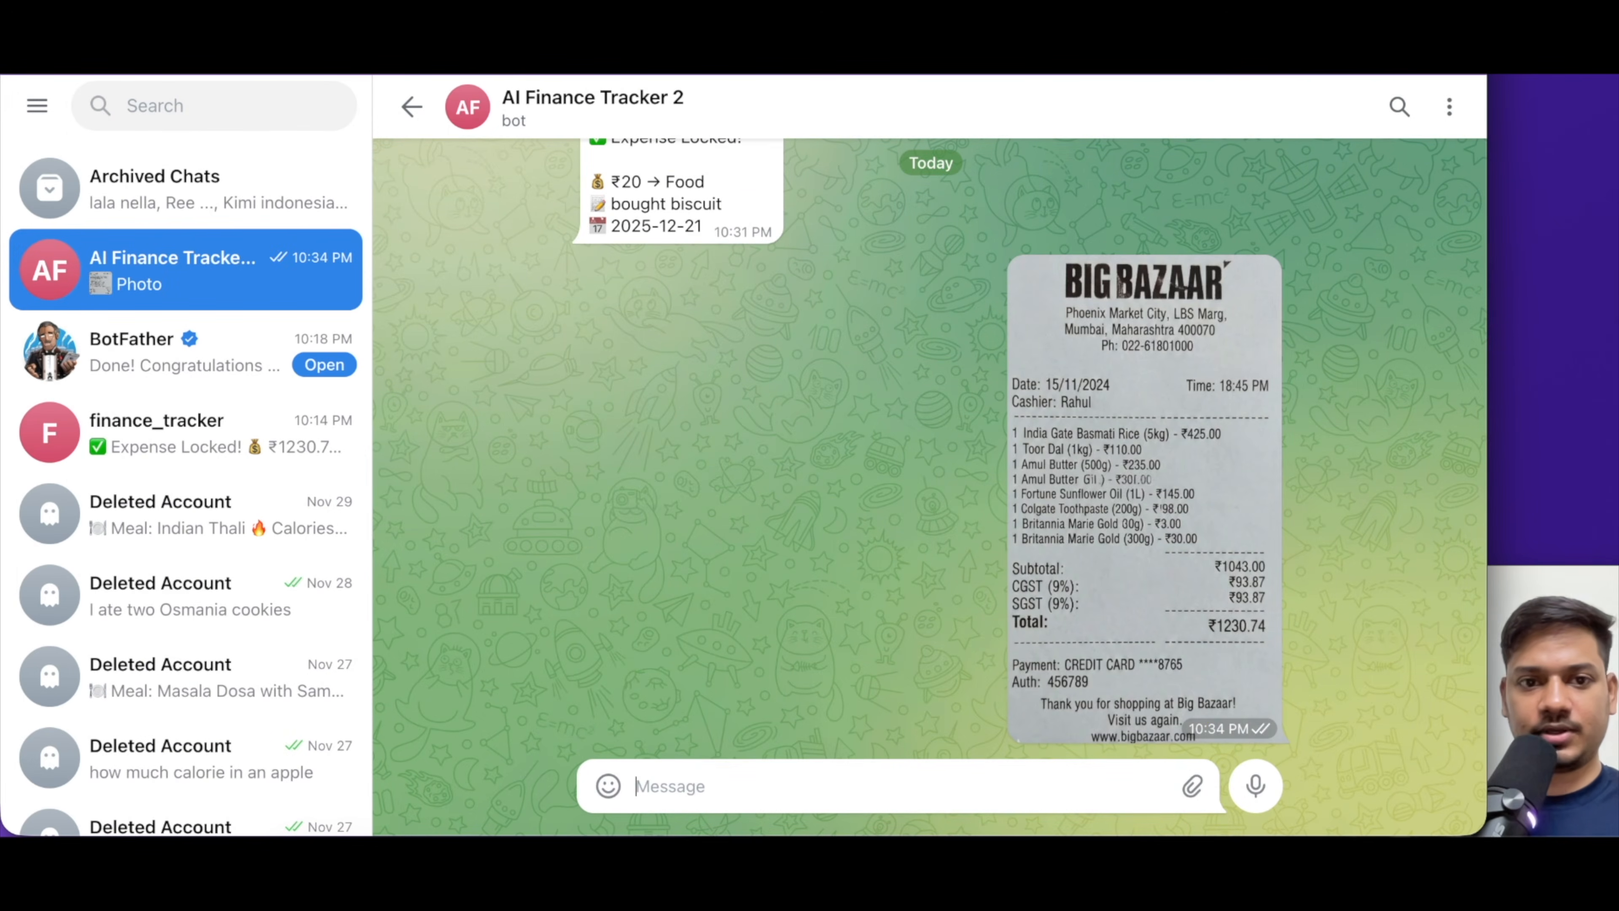
# Return to n8n and examine which branch of the If node the photo message takes
pyautogui.click(1269, 39)
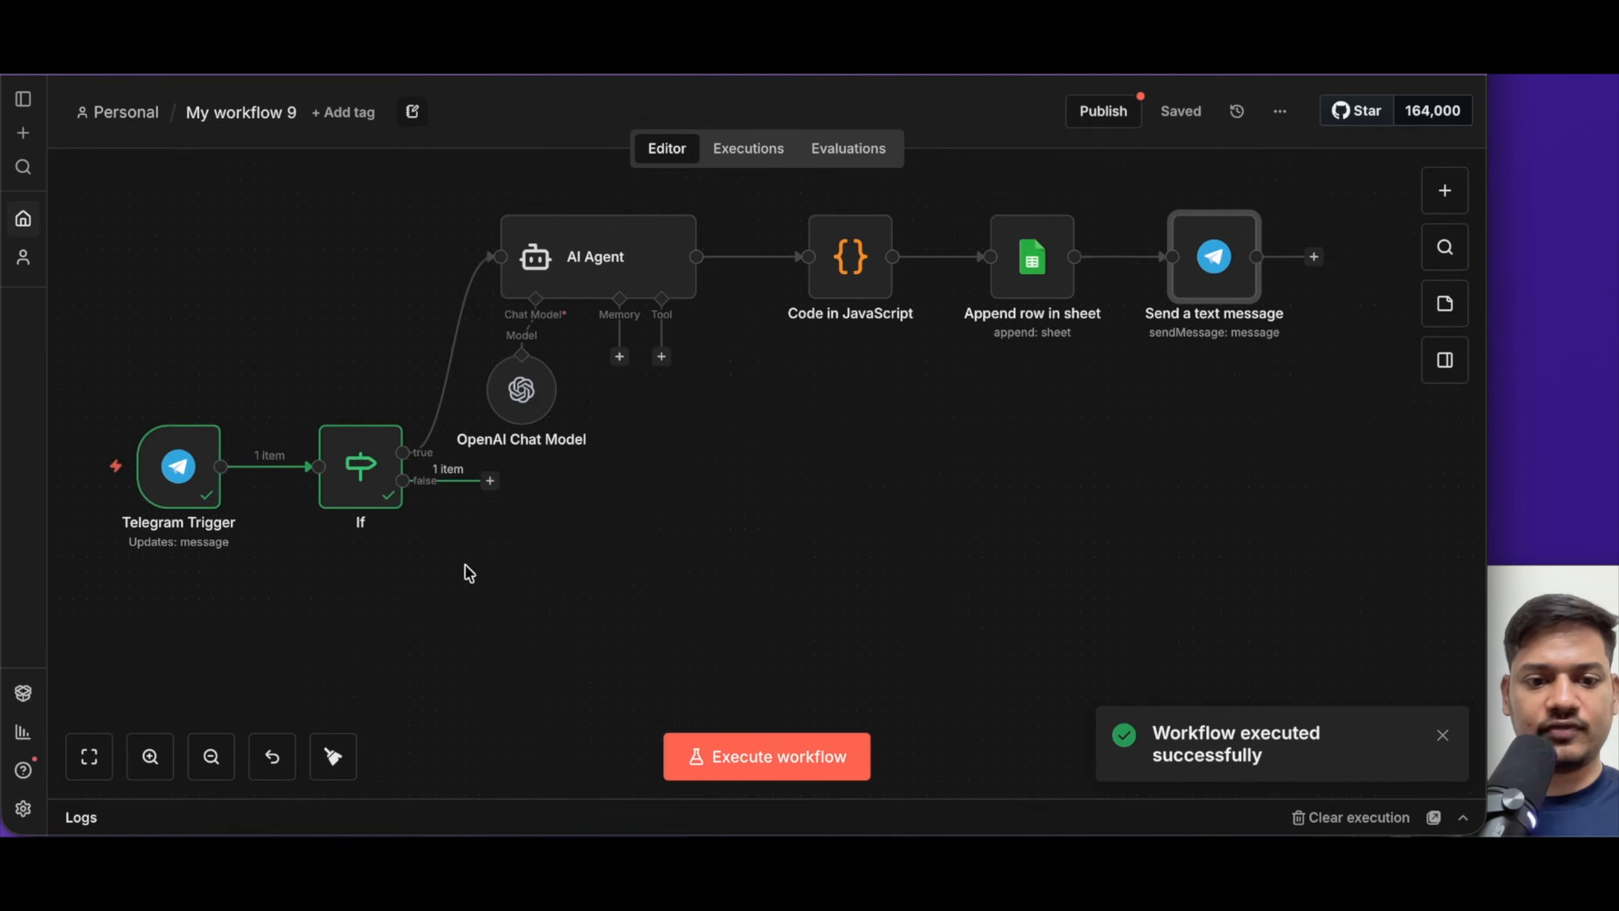
pyautogui.hscroll(-4, 806, 560)
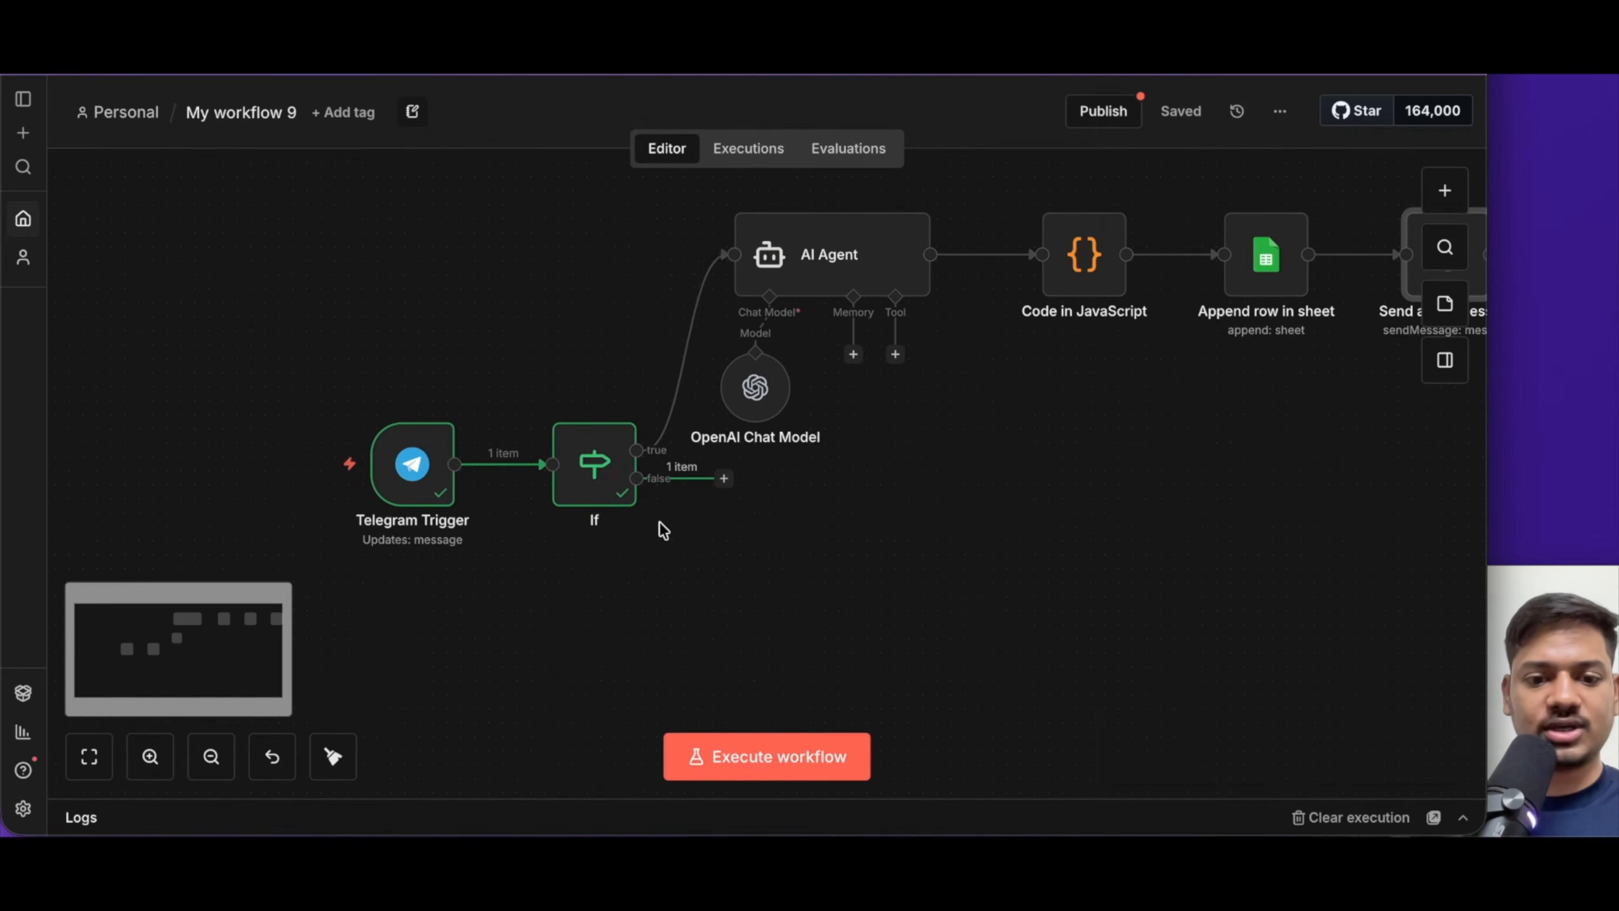
pyautogui.hscroll(1, 659, 523)
pyautogui.scroll(4, 659, 521)
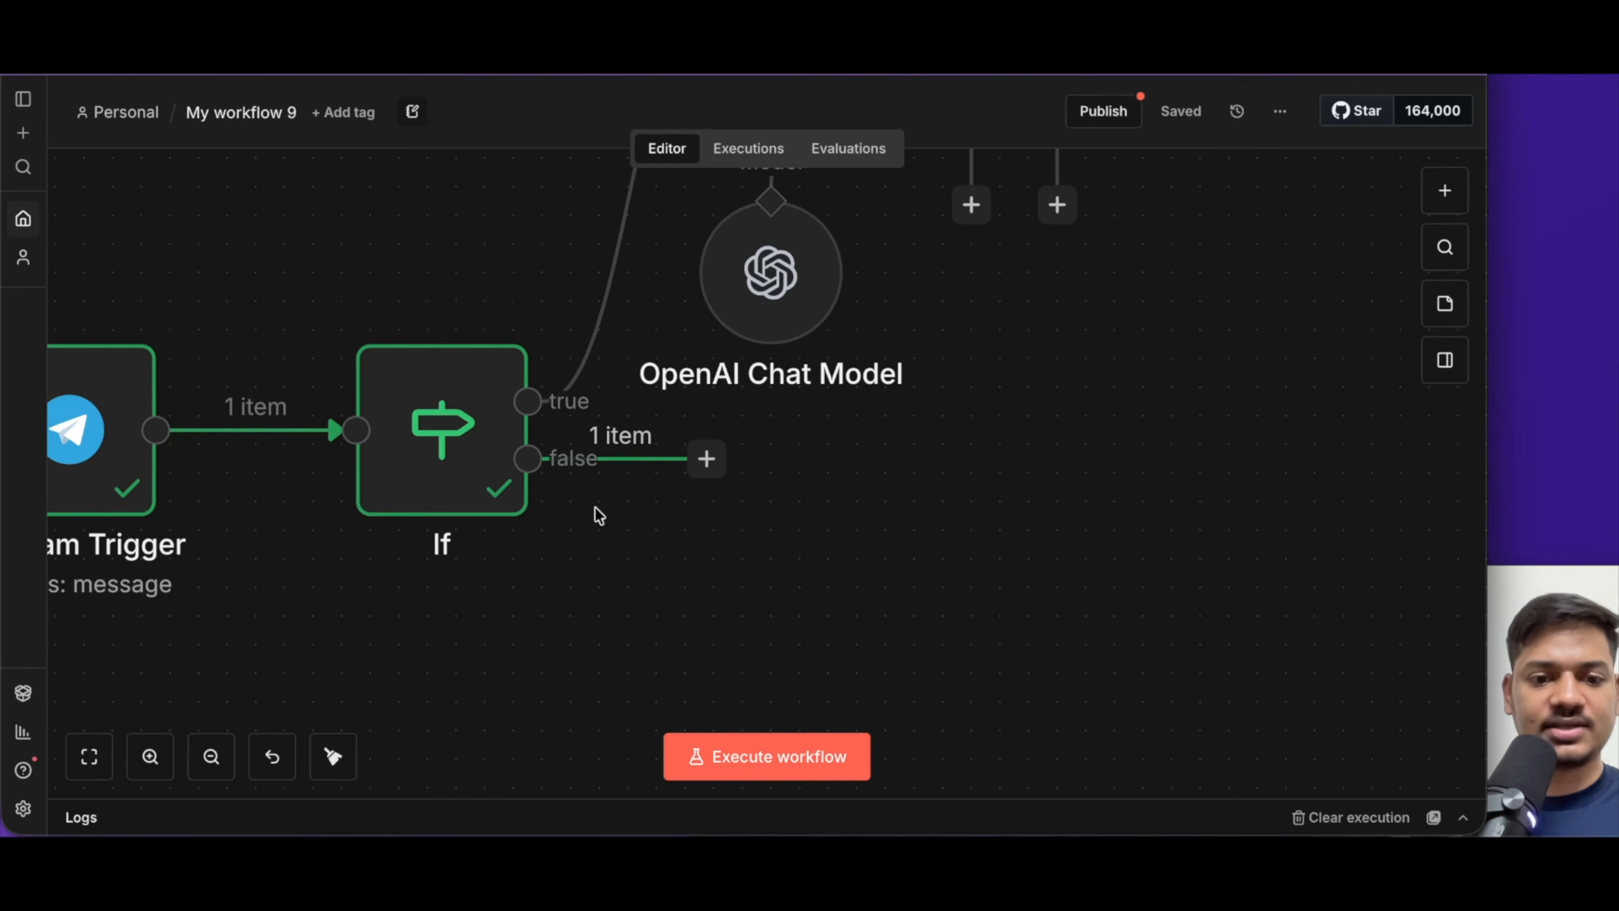
pyautogui.scroll(-3, 415, 578)
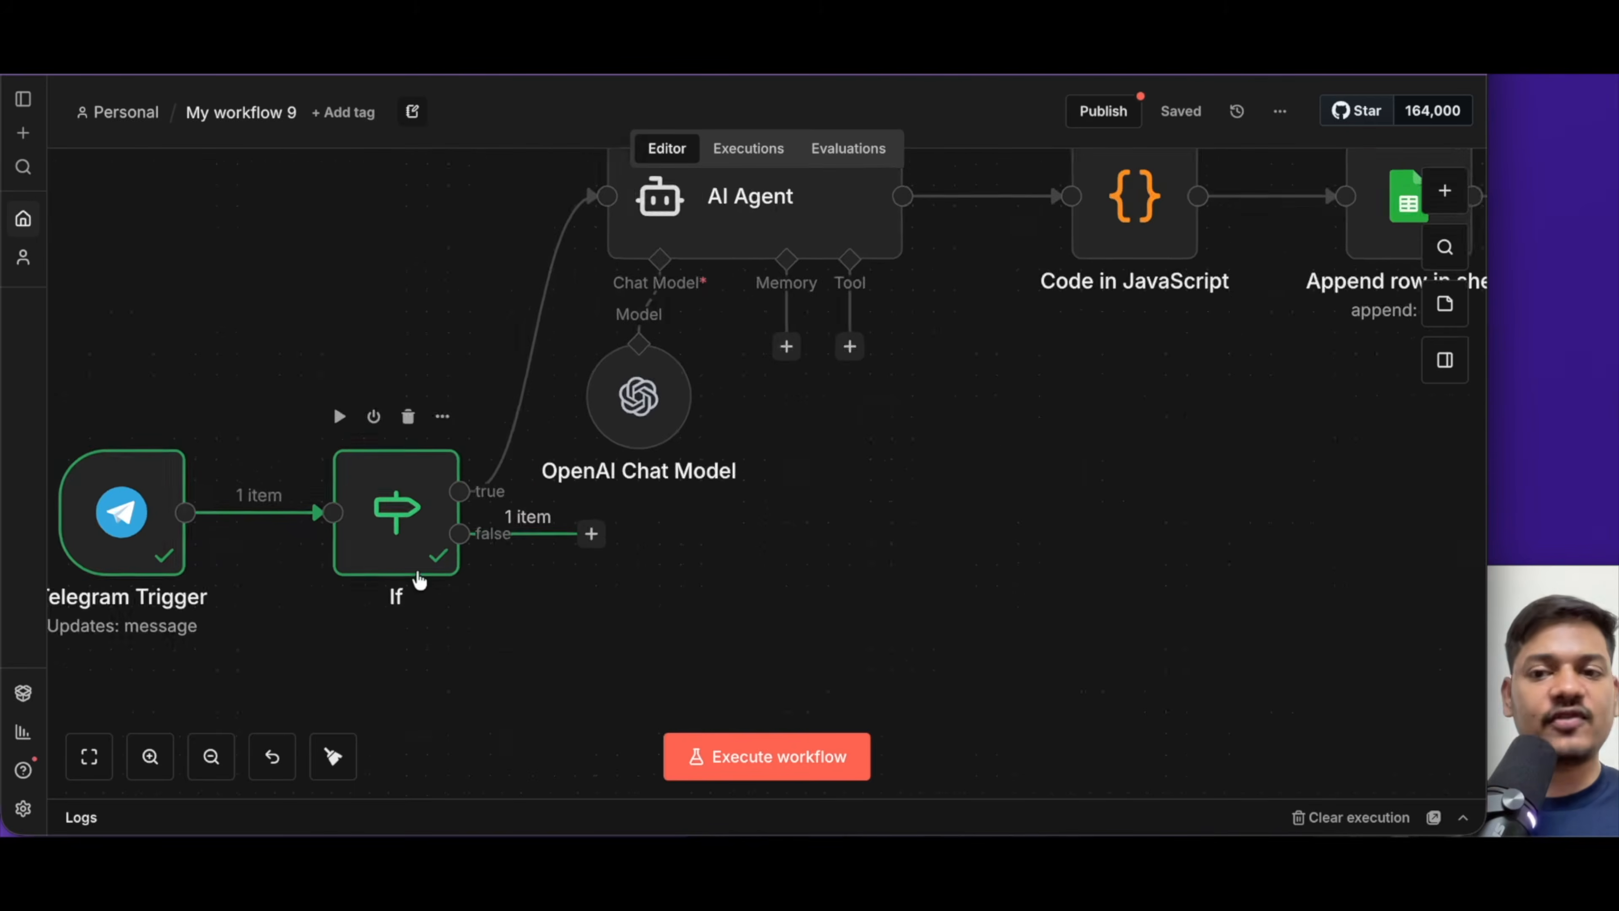
pyautogui.scroll(1, 419, 580)
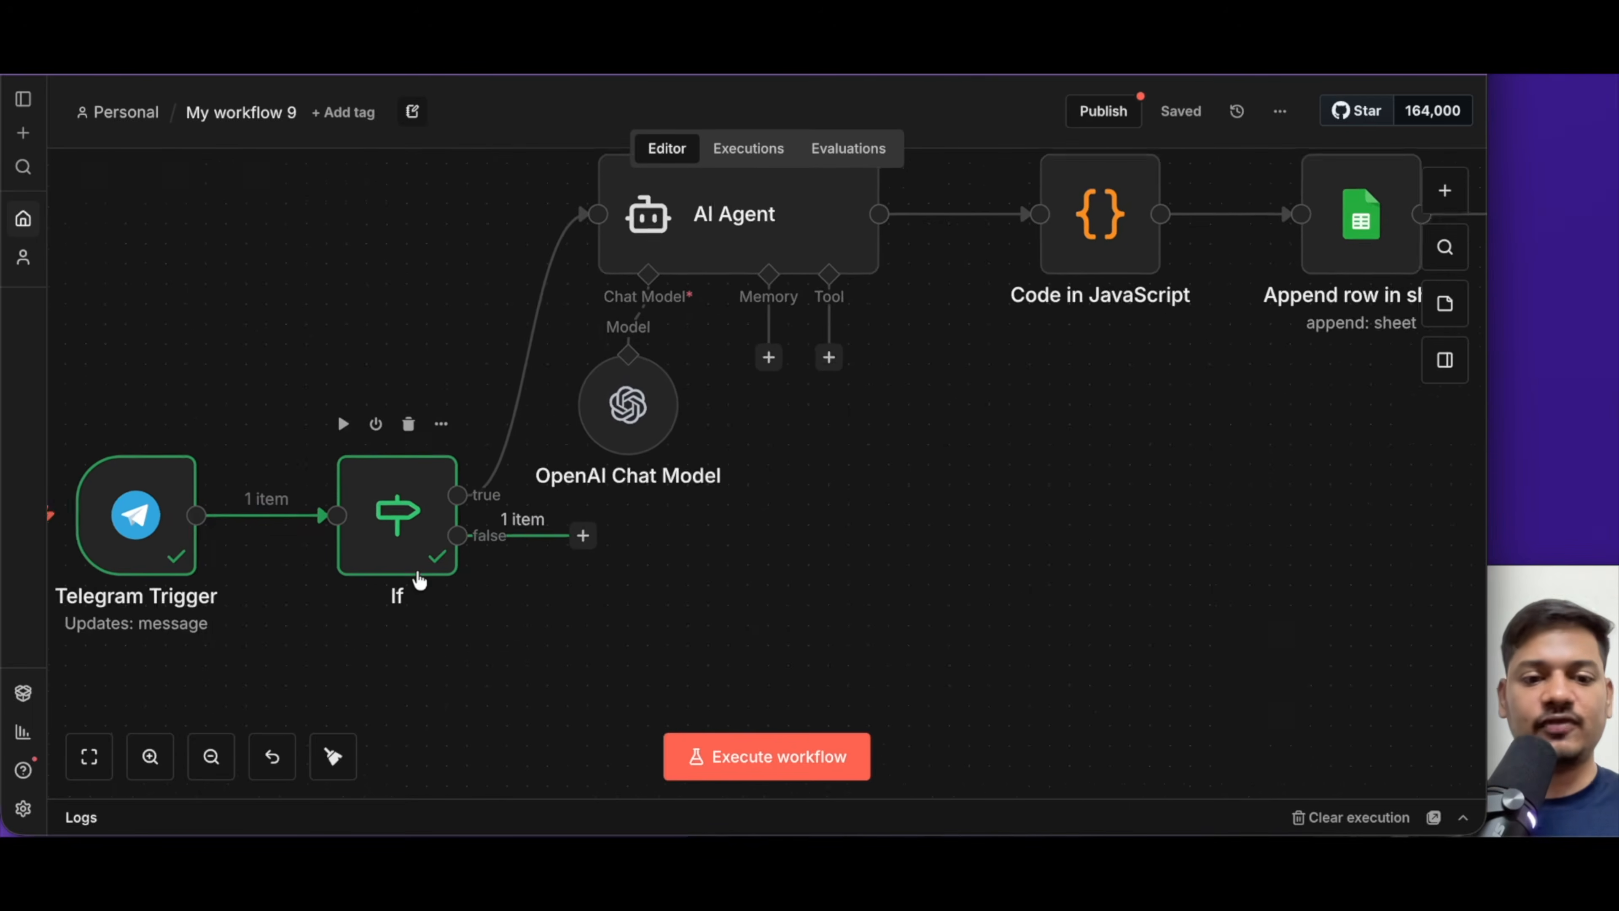
pyautogui.scroll(1, 418, 581)
pyautogui.scroll(-3, 419, 580)
pyautogui.scroll(3, 419, 580)
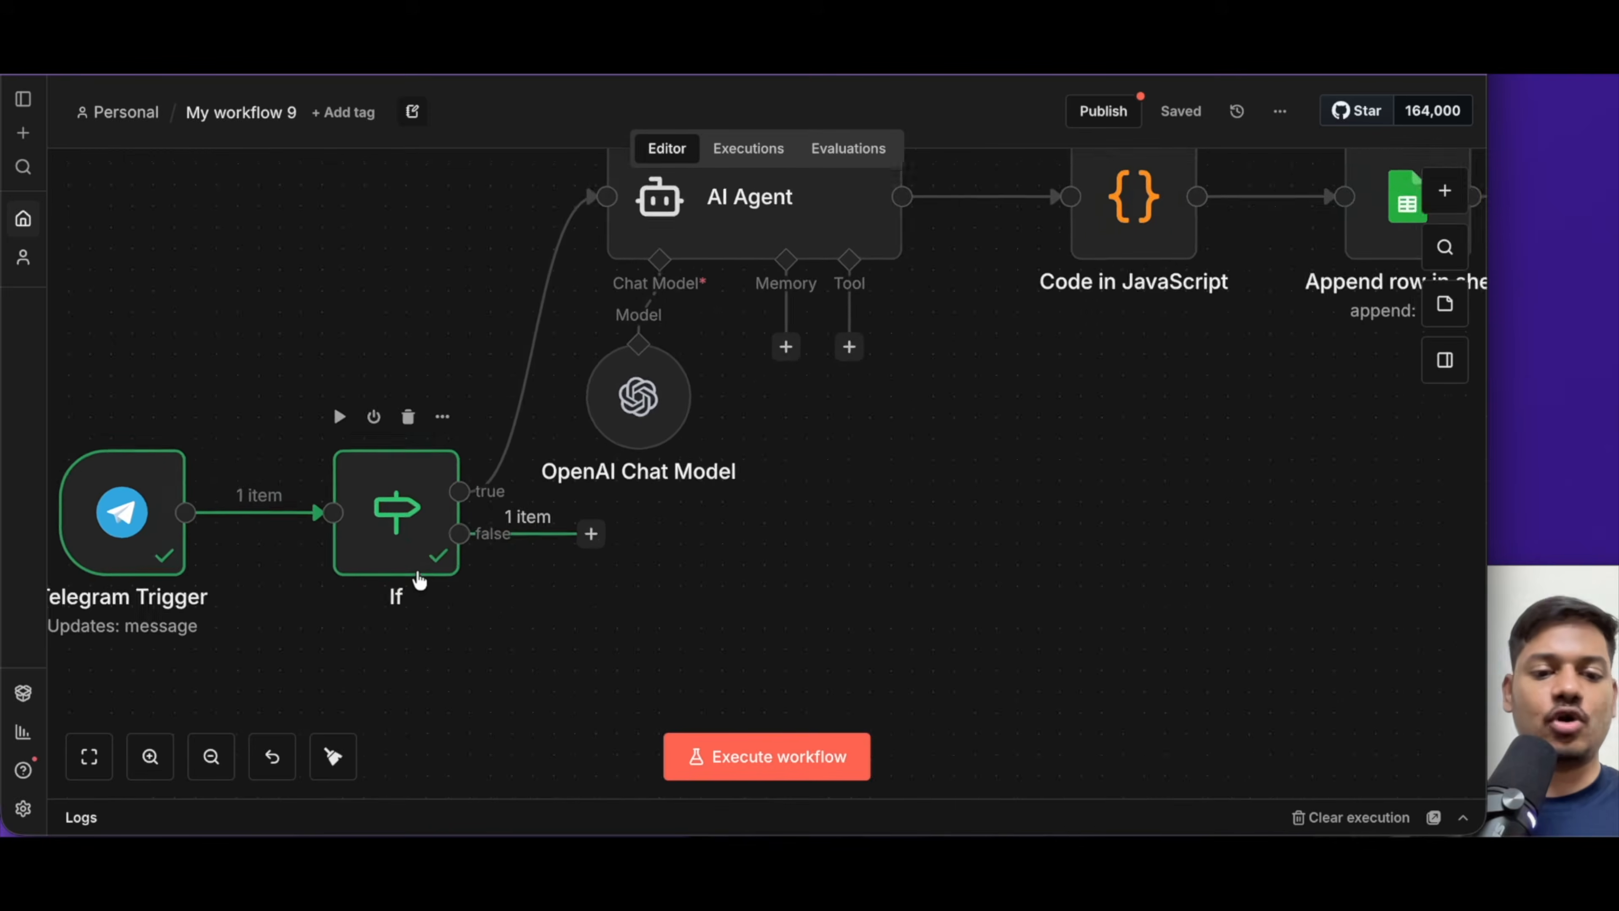
# Add a Telegram Get a file node to the false output of the If node
pyautogui.scroll(-1, 416, 571)
pyautogui.hscroll(1, 416, 571)
pyautogui.click(547, 494)
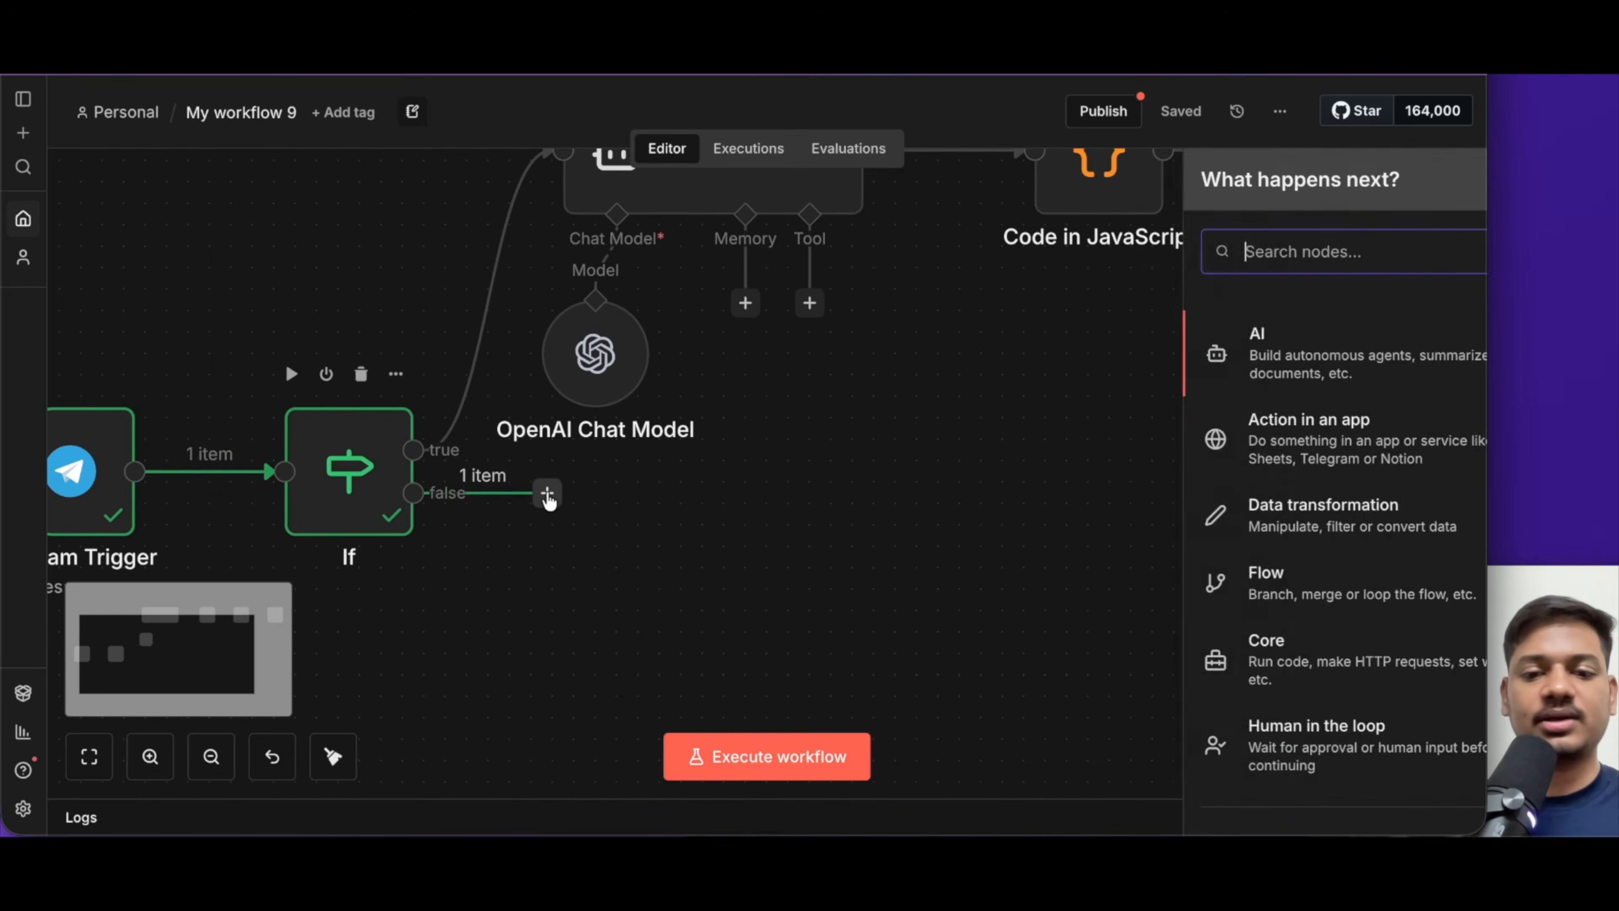
pyautogui.write('te')
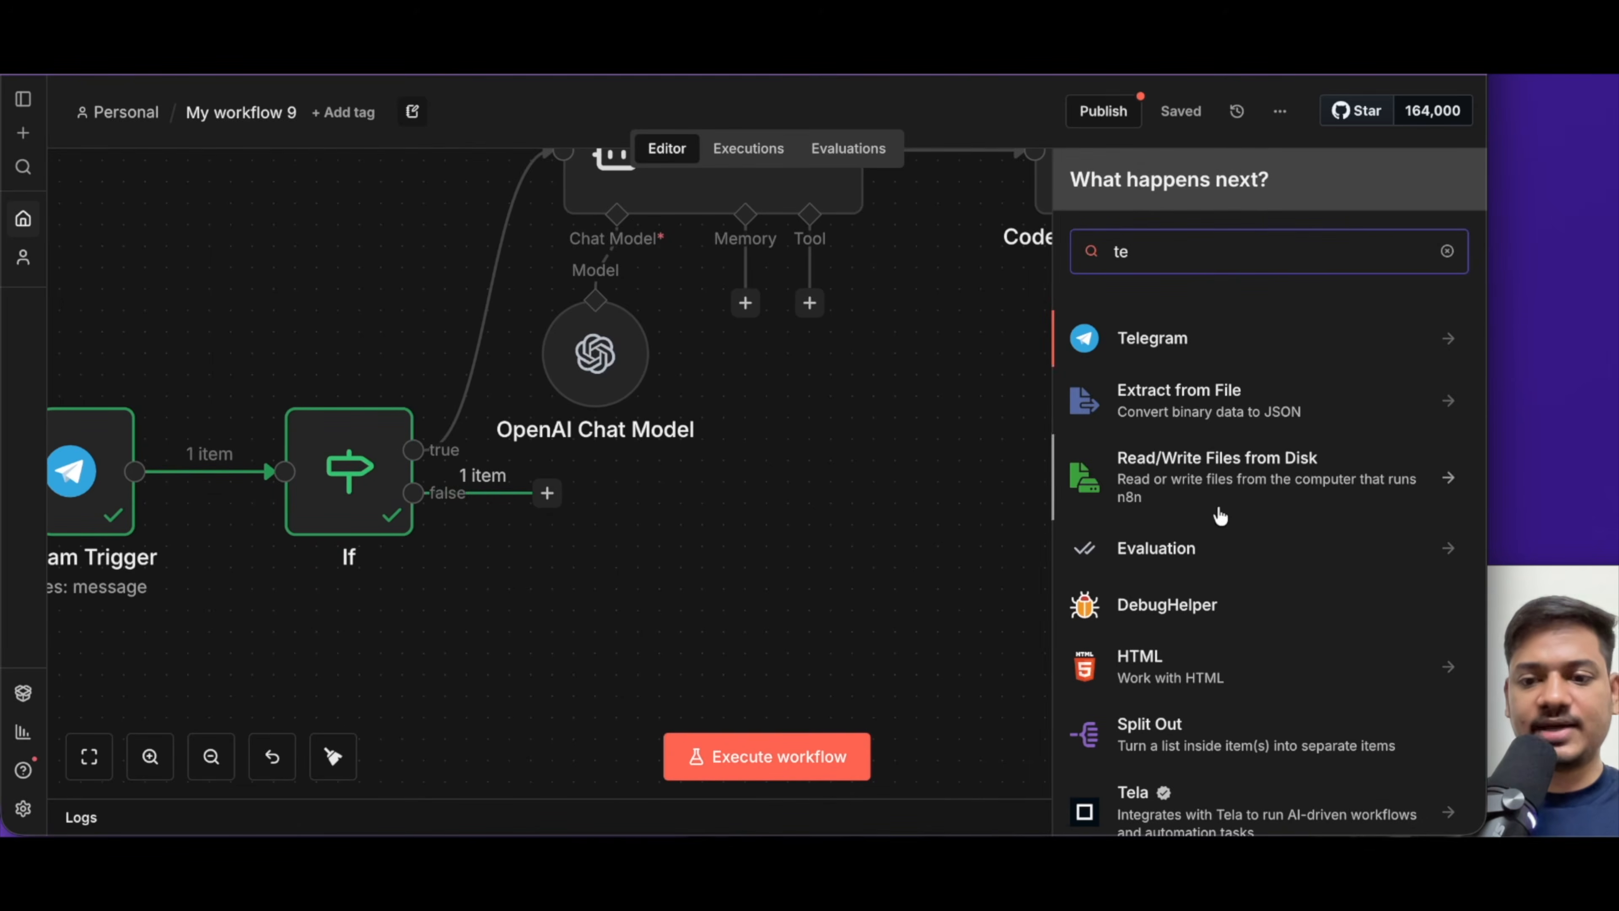
pyautogui.press('Return')
pyautogui.scroll(-3, 1160, 557)
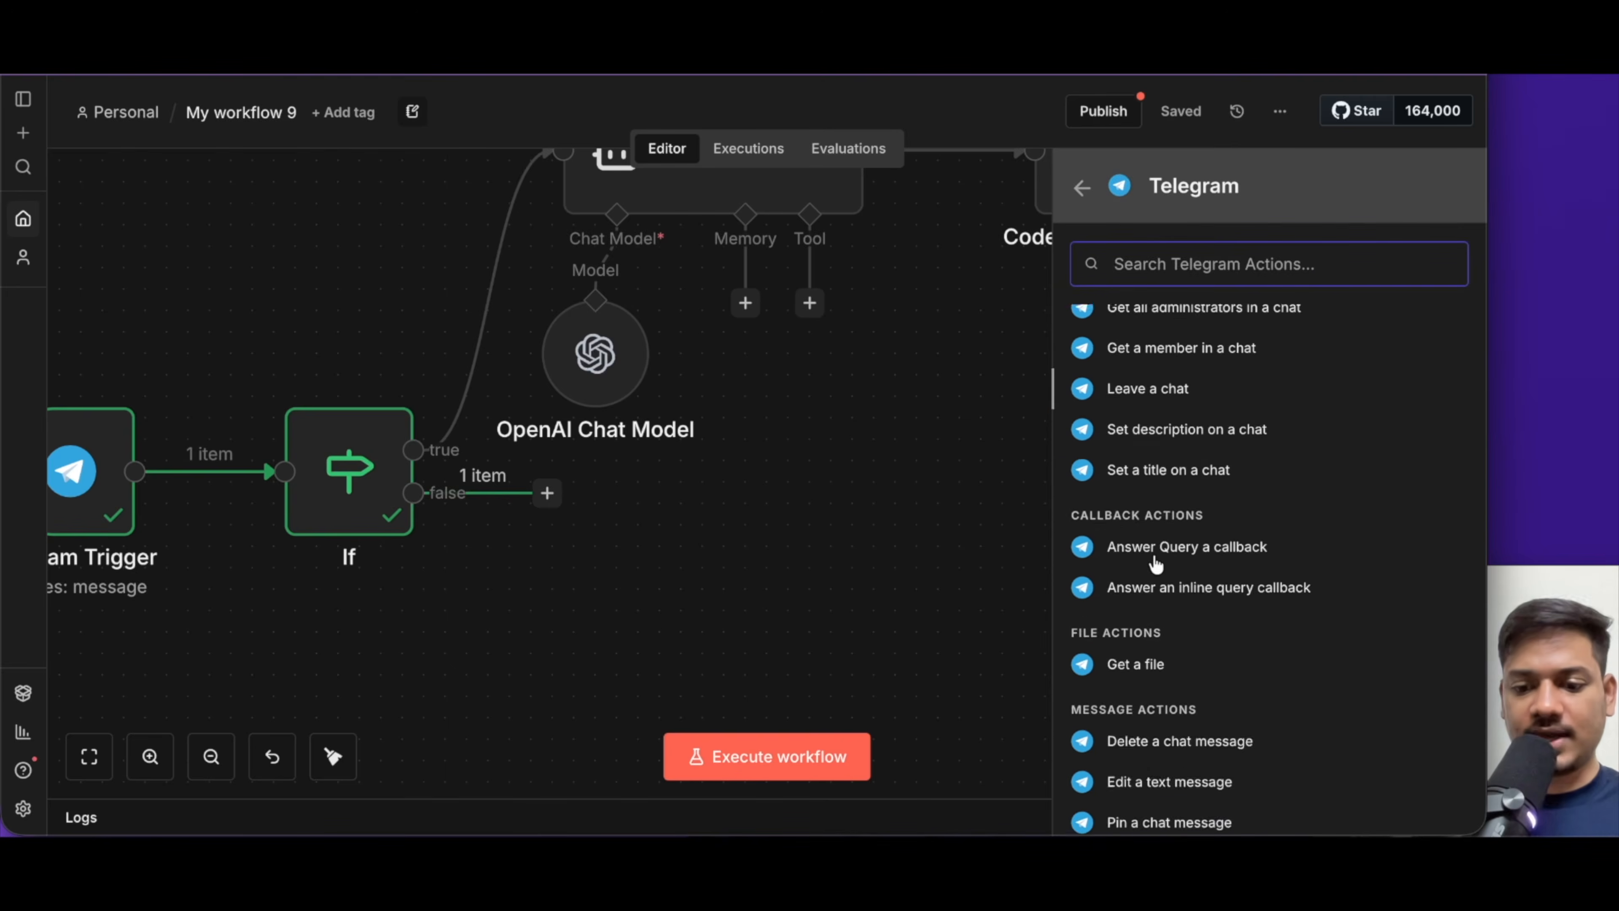
pyautogui.click(1135, 629)
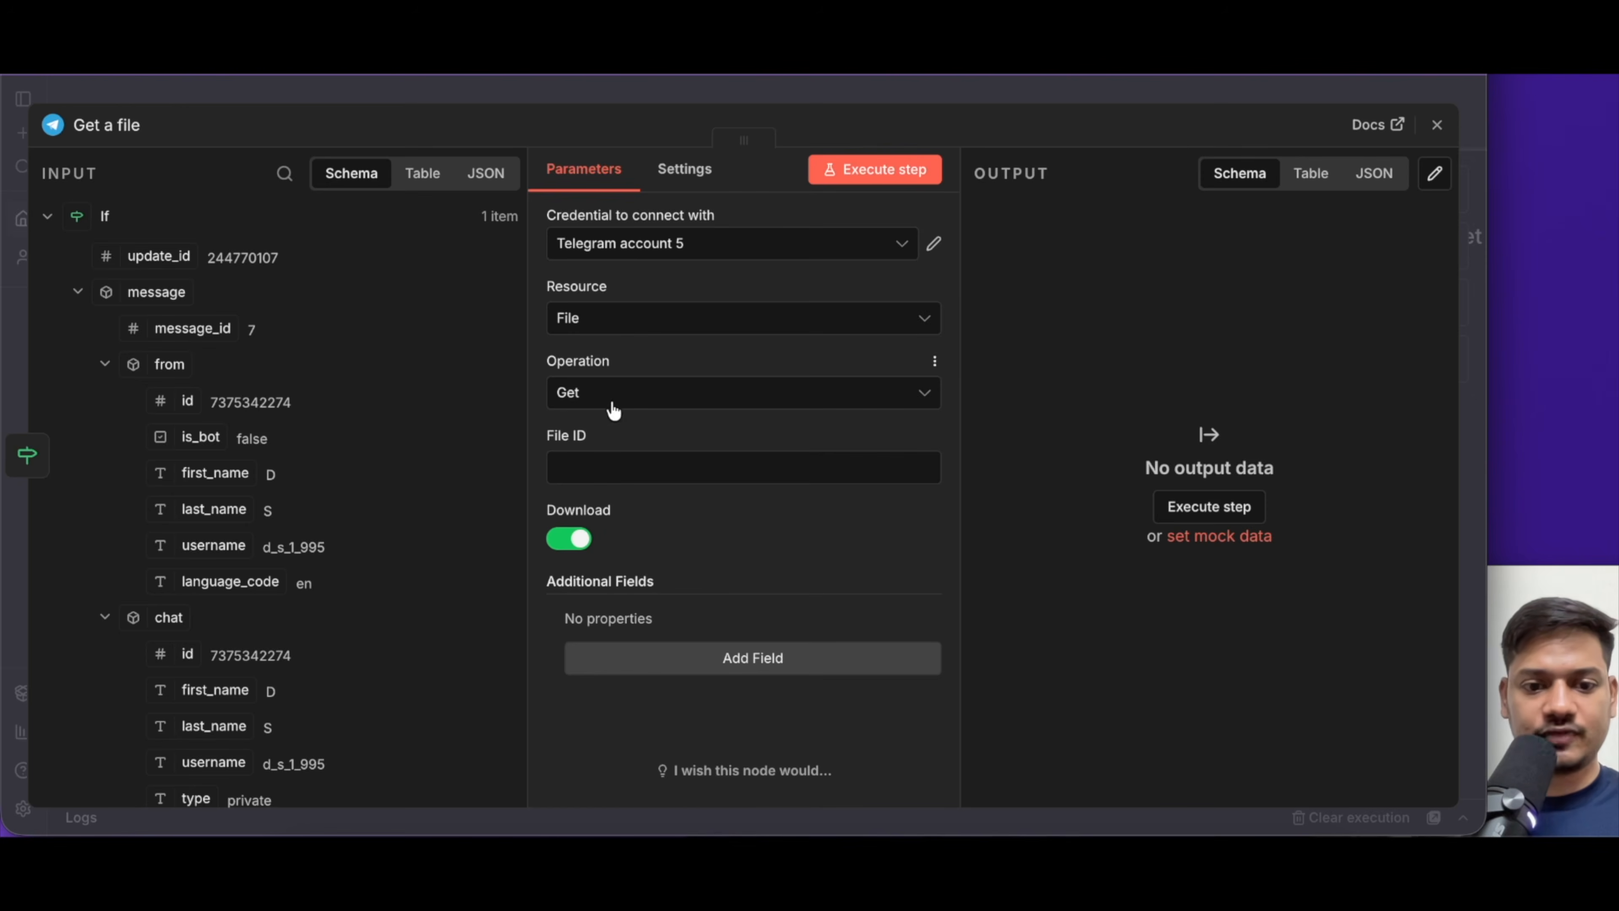
# Map the File ID to {{ $json.message.photo[3].file_id }} from the incoming message, and execute the Get a file node
pyautogui.click(596, 466)
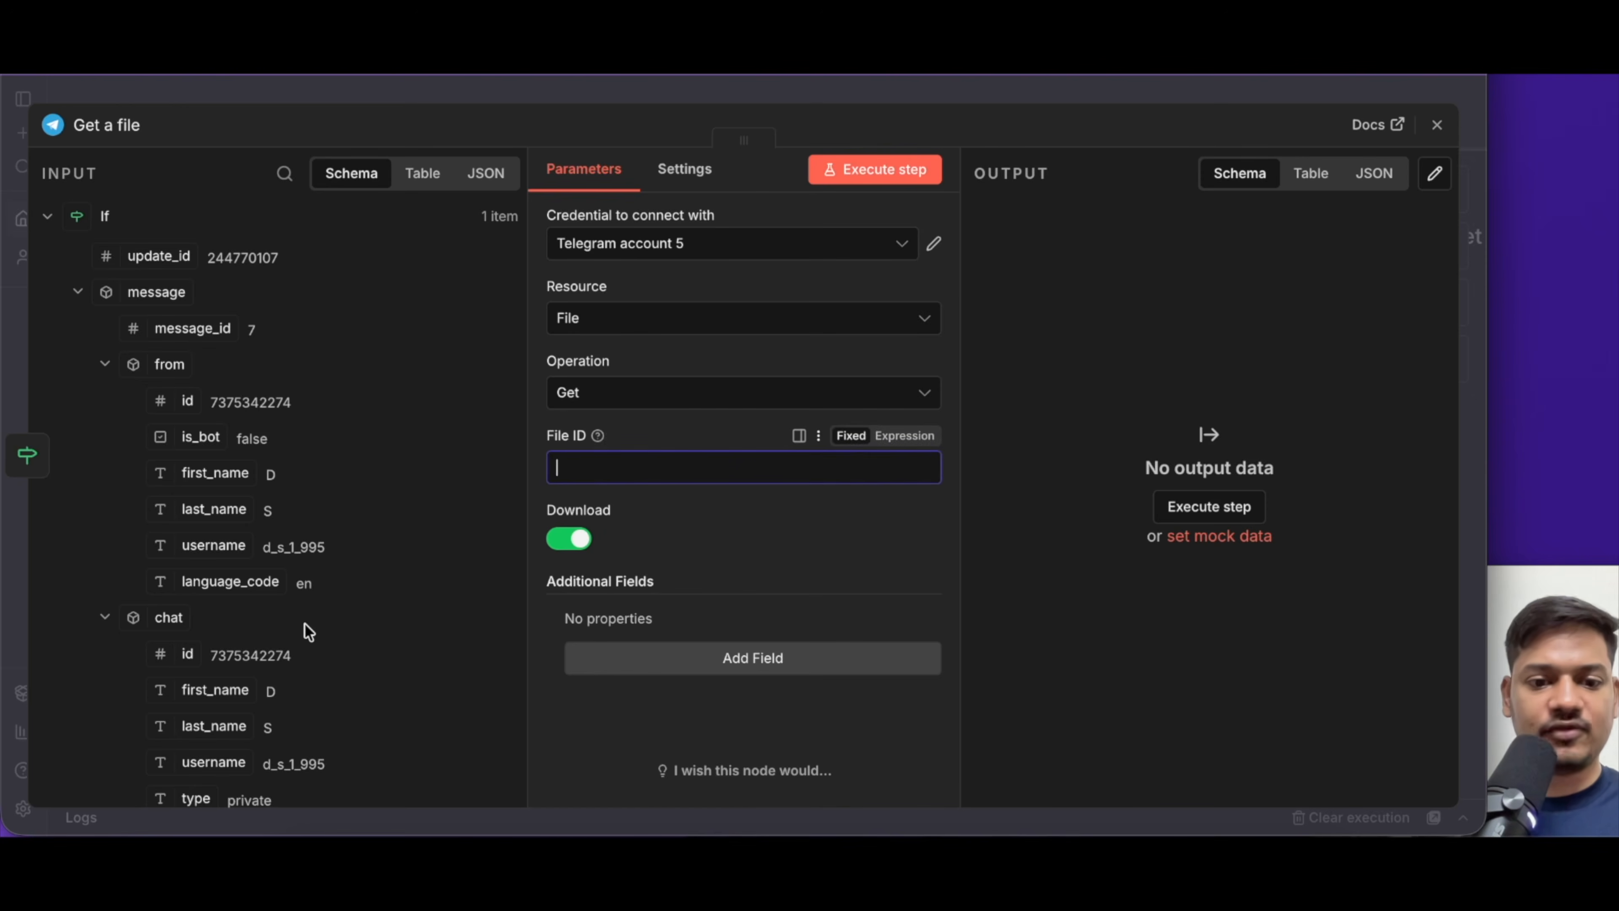
pyautogui.scroll(-10, 306, 628)
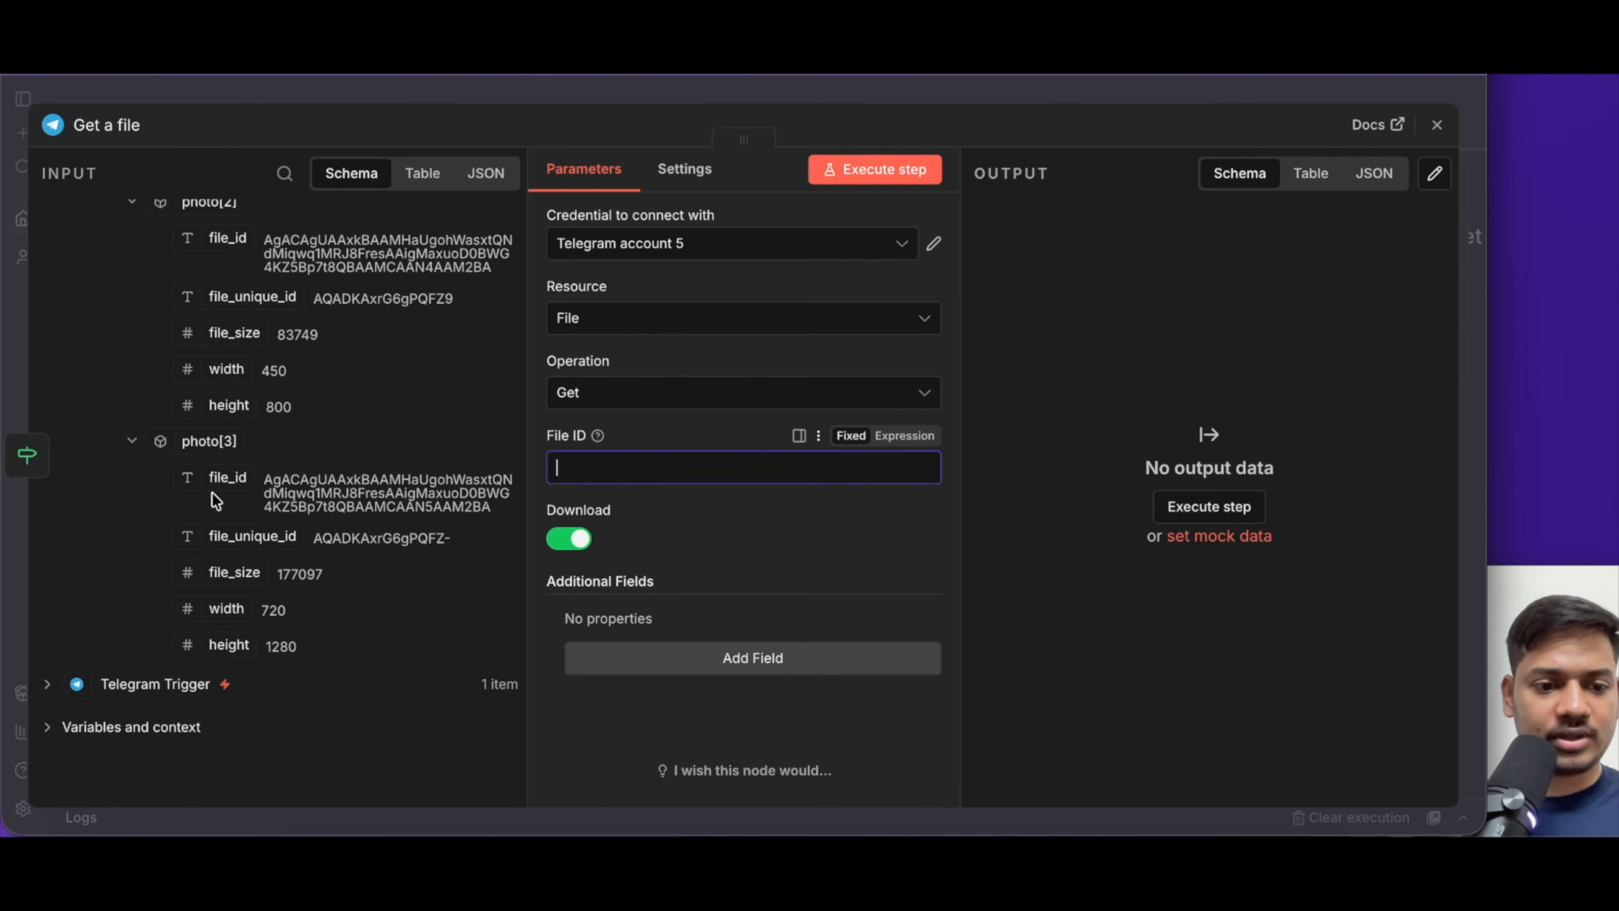
pyautogui.scroll(1, 223, 526)
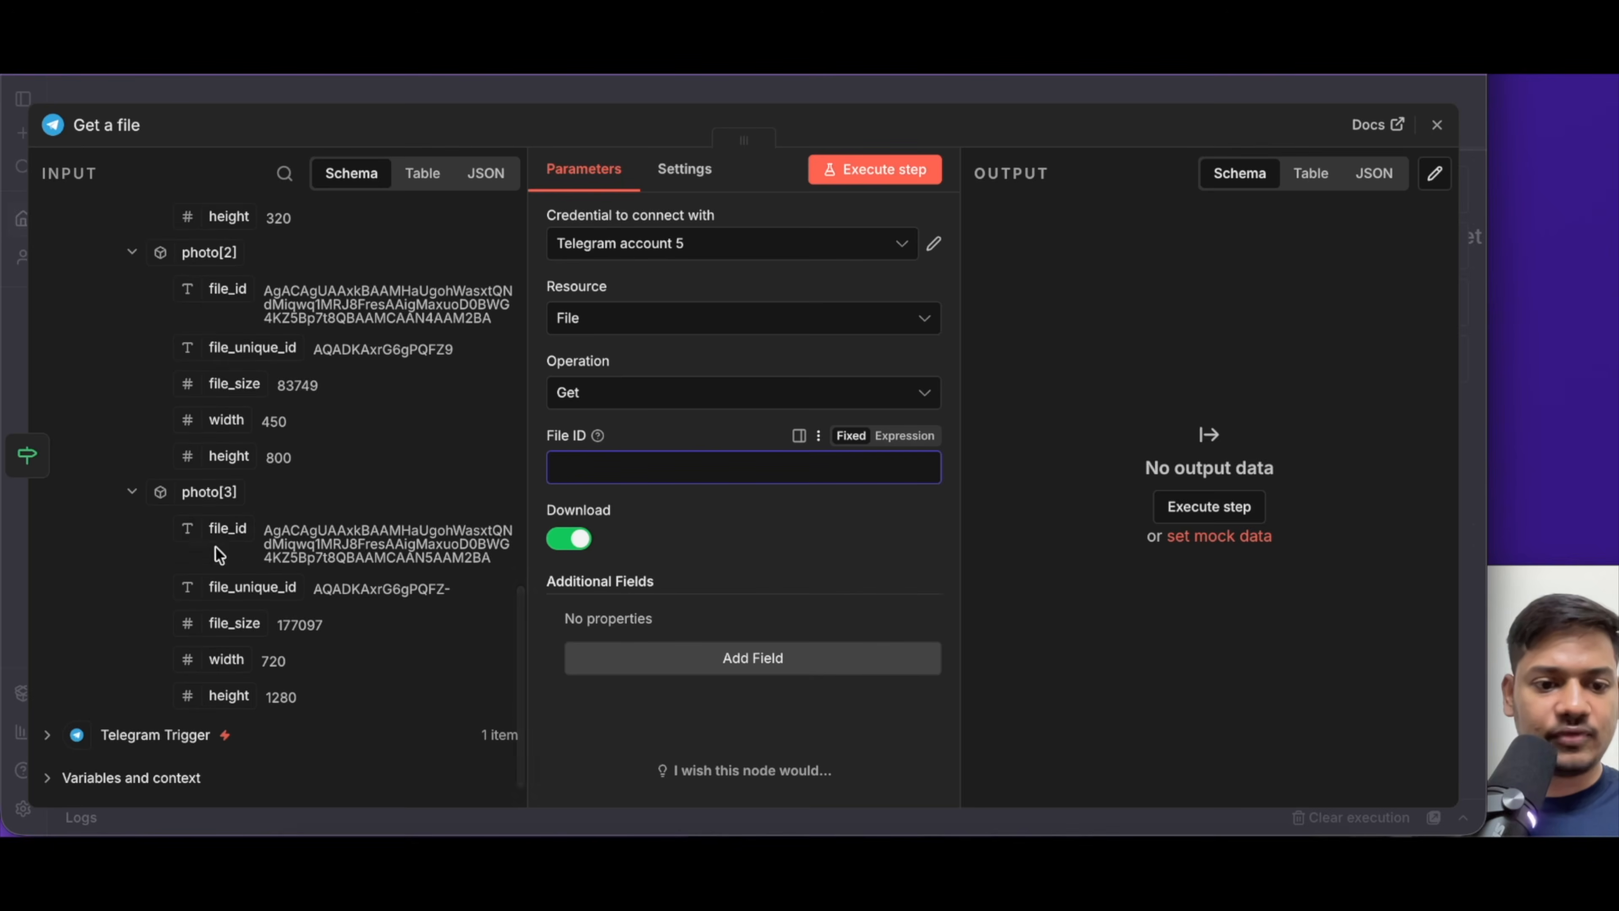
pyautogui.moveTo(215, 531); pyautogui.dragTo(646, 458)
pyautogui.click(543, 497)
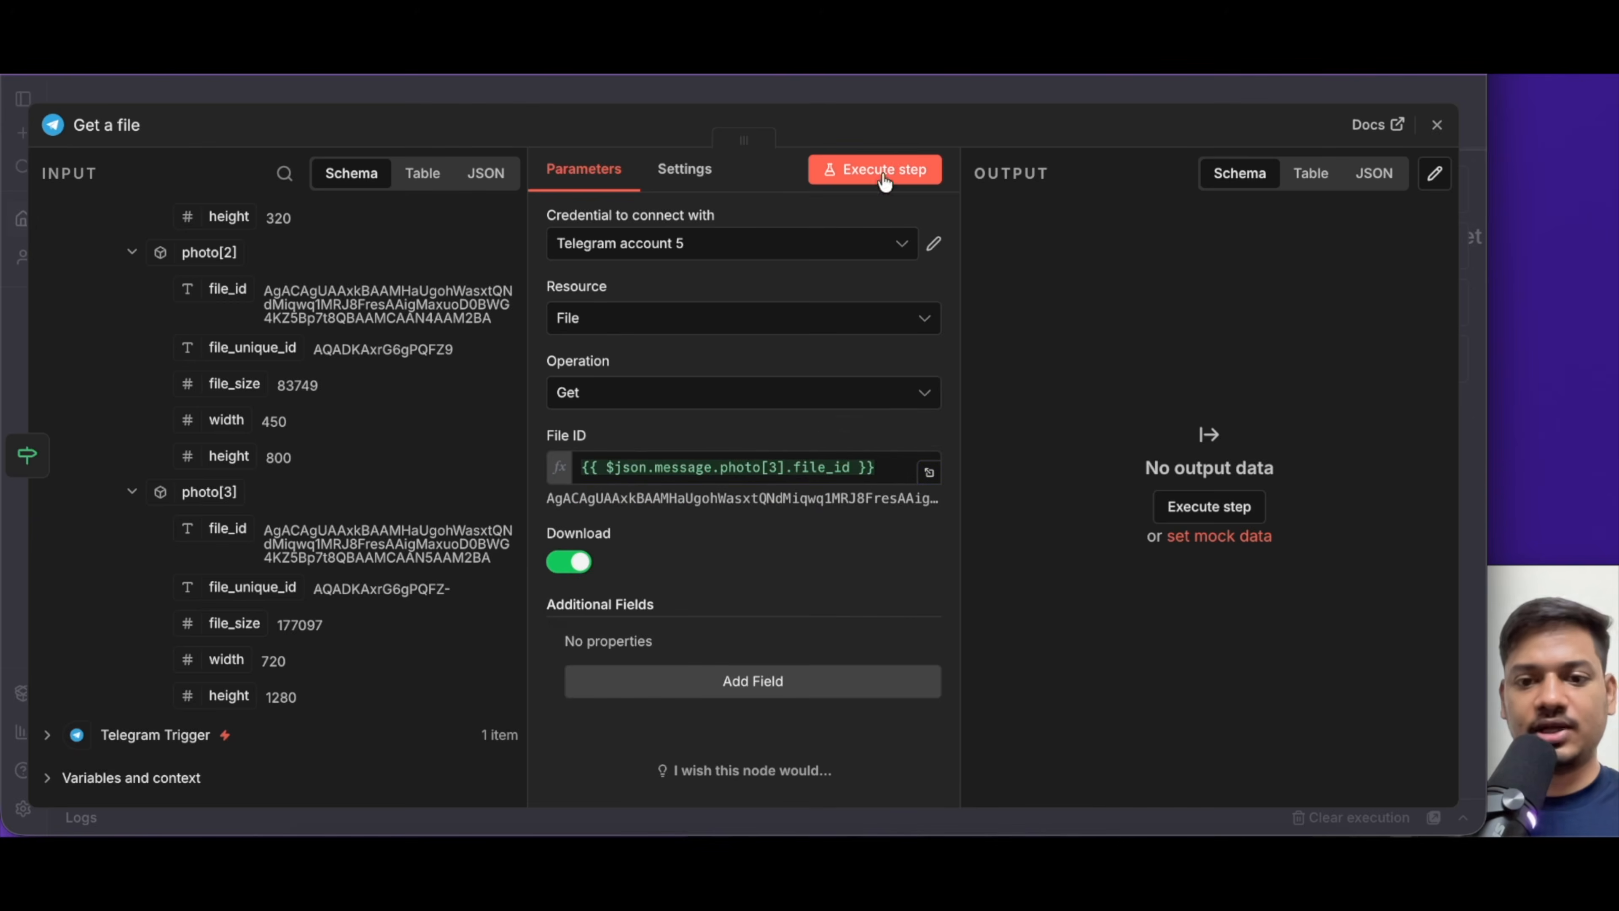
pyautogui.click(878, 174)
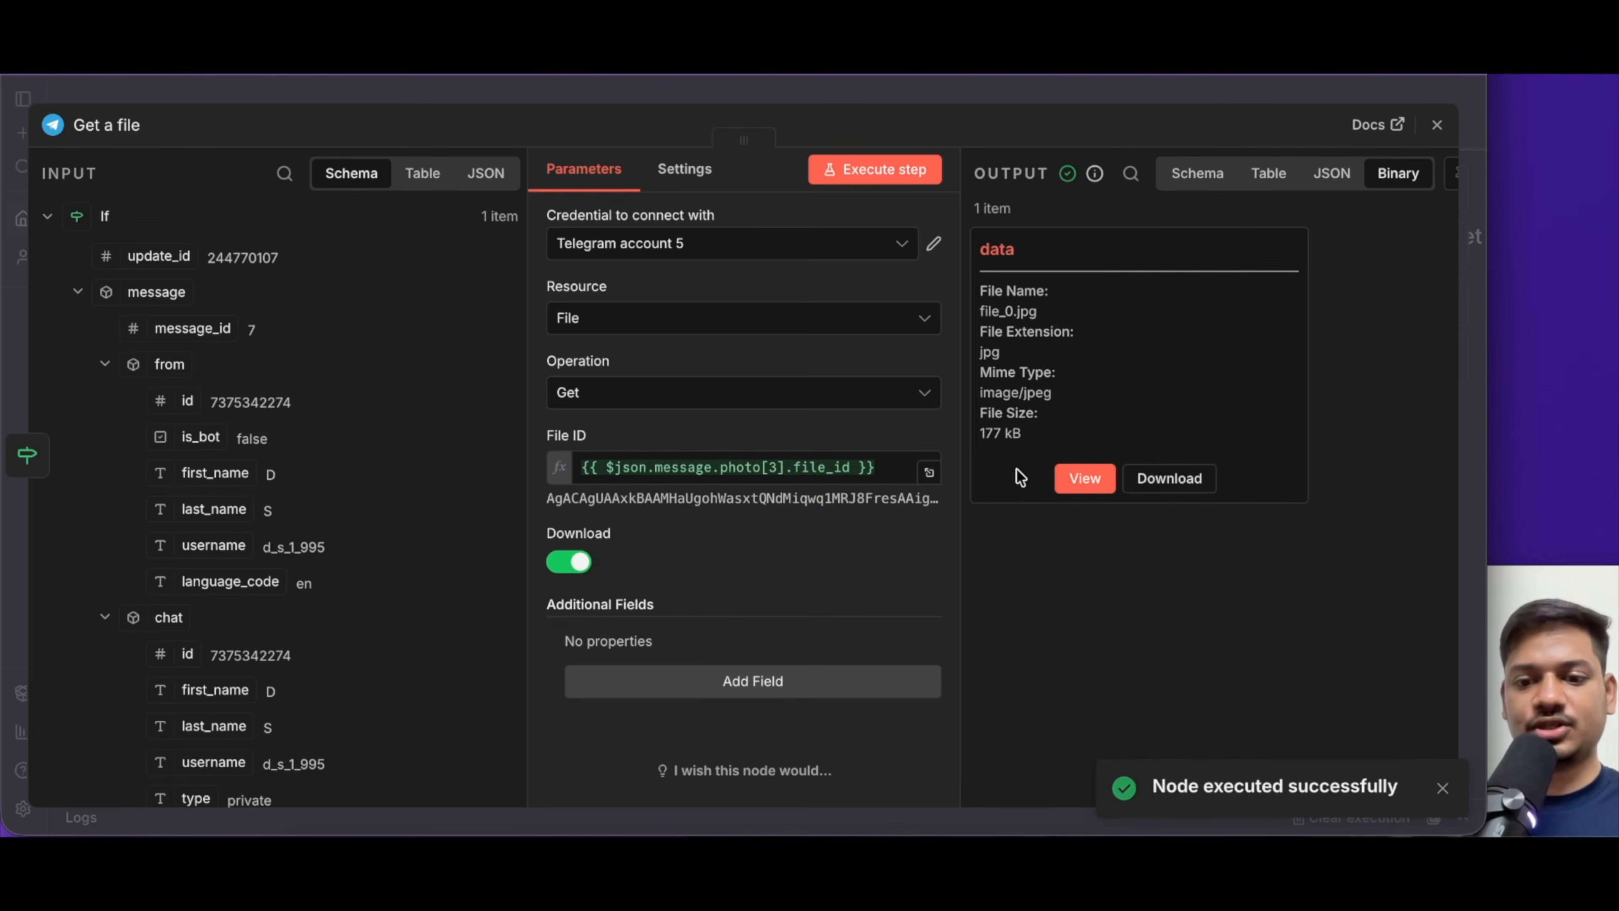
# View the downloaded receipt image in the Get a file output, close the node, and fit the workflow in view
pyautogui.click(1083, 476)
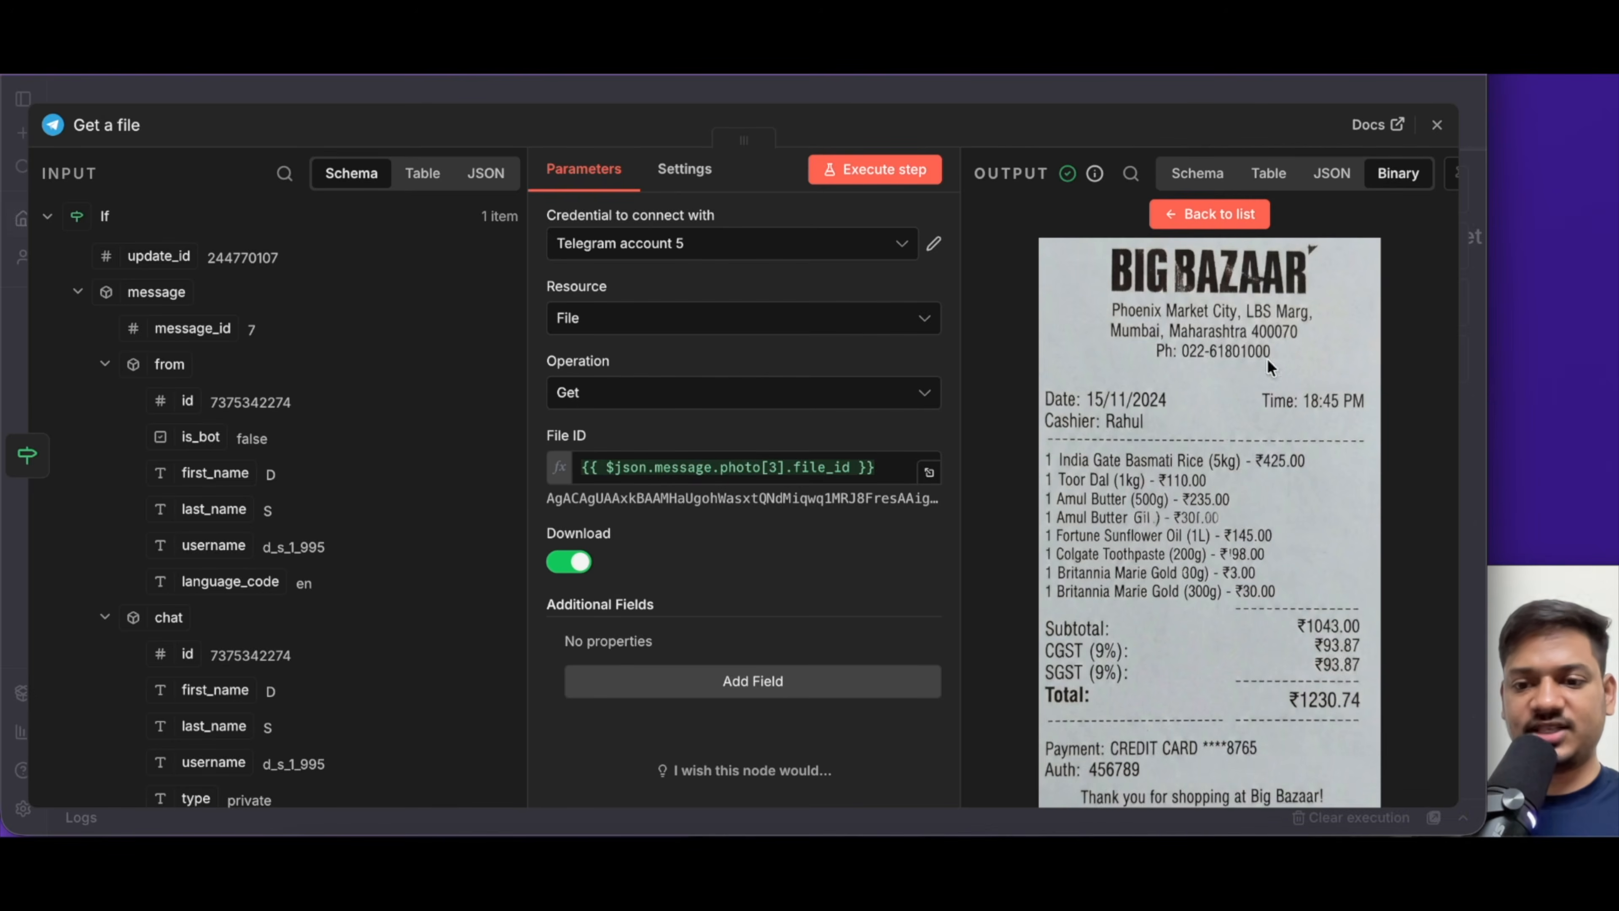
pyautogui.click(1197, 220)
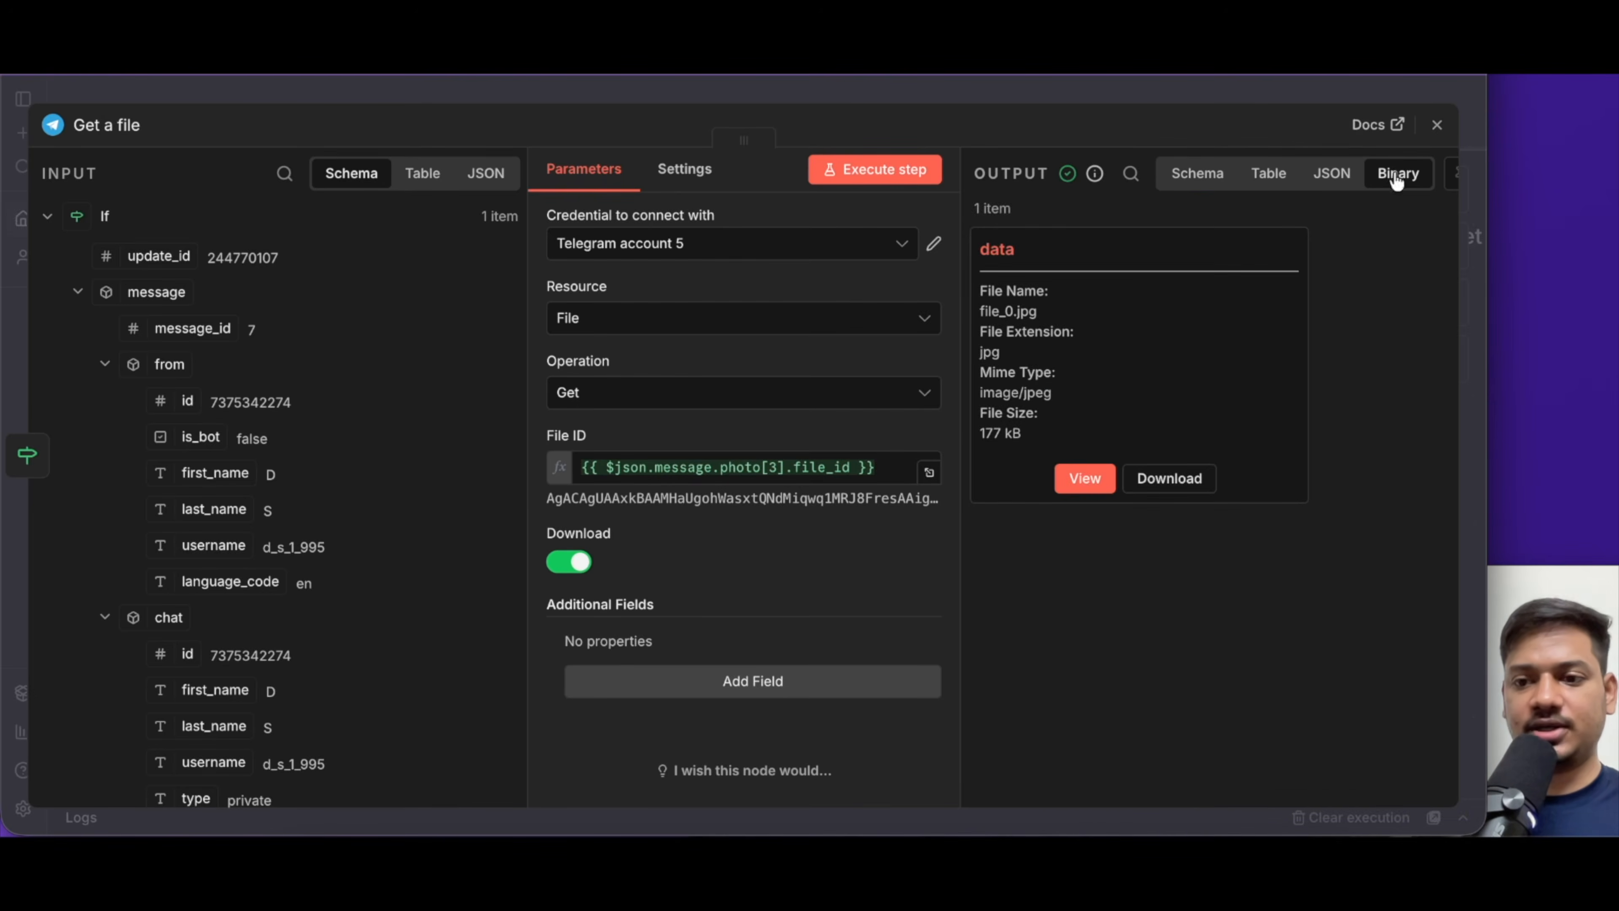
pyautogui.click(1437, 125)
pyautogui.press('1')
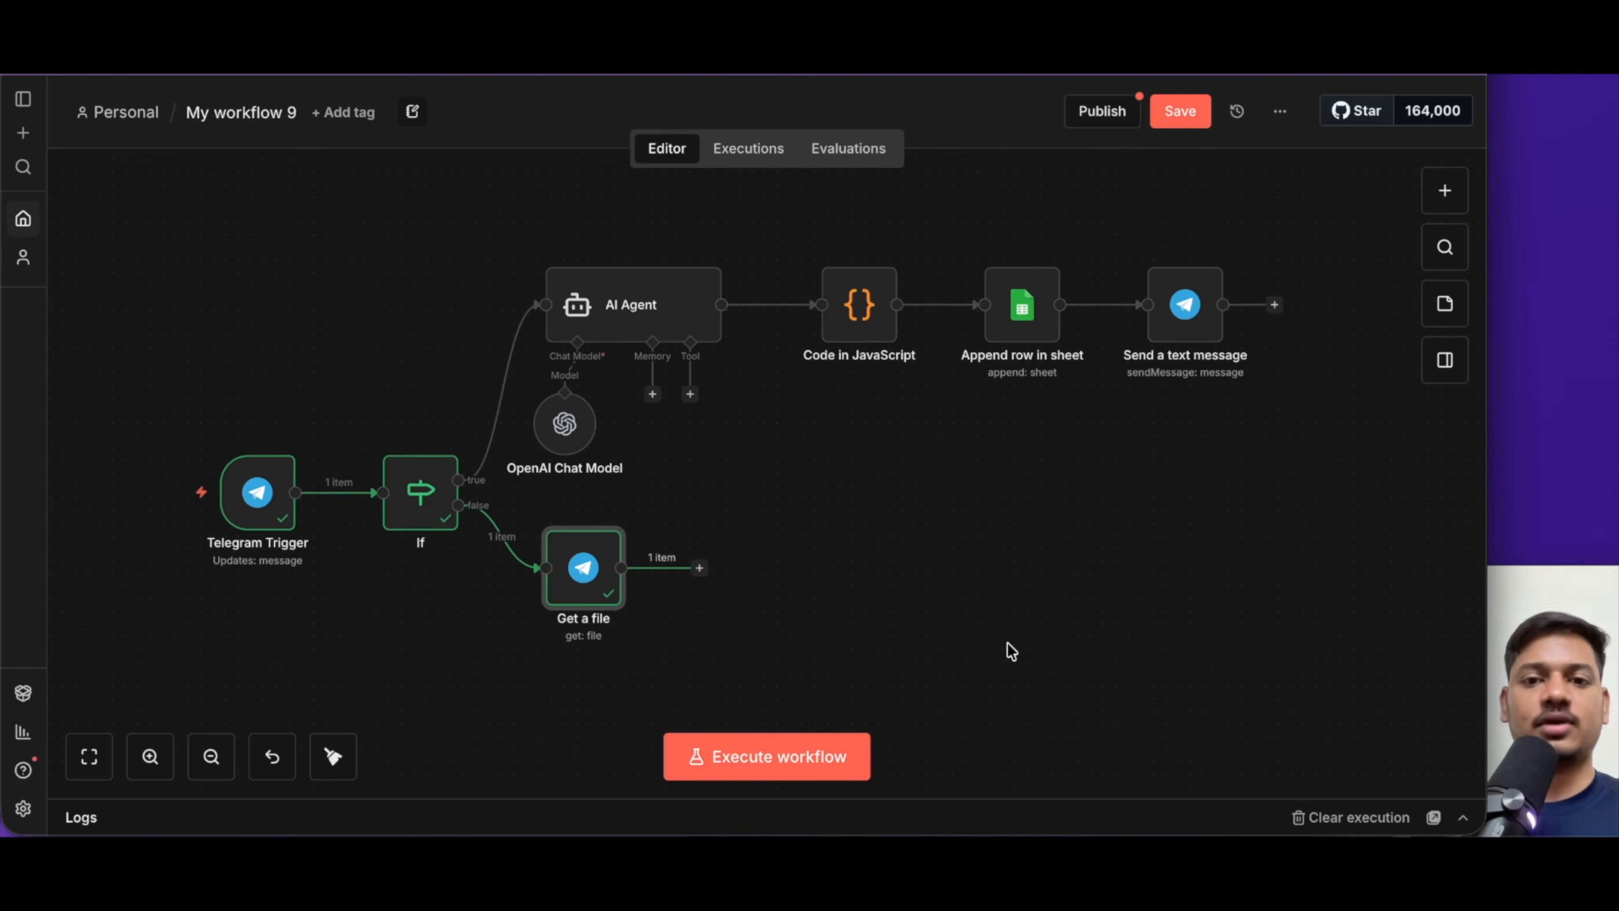
# Add a Mistral AI Extract text node after the Get a file node
pyautogui.click(699, 568)
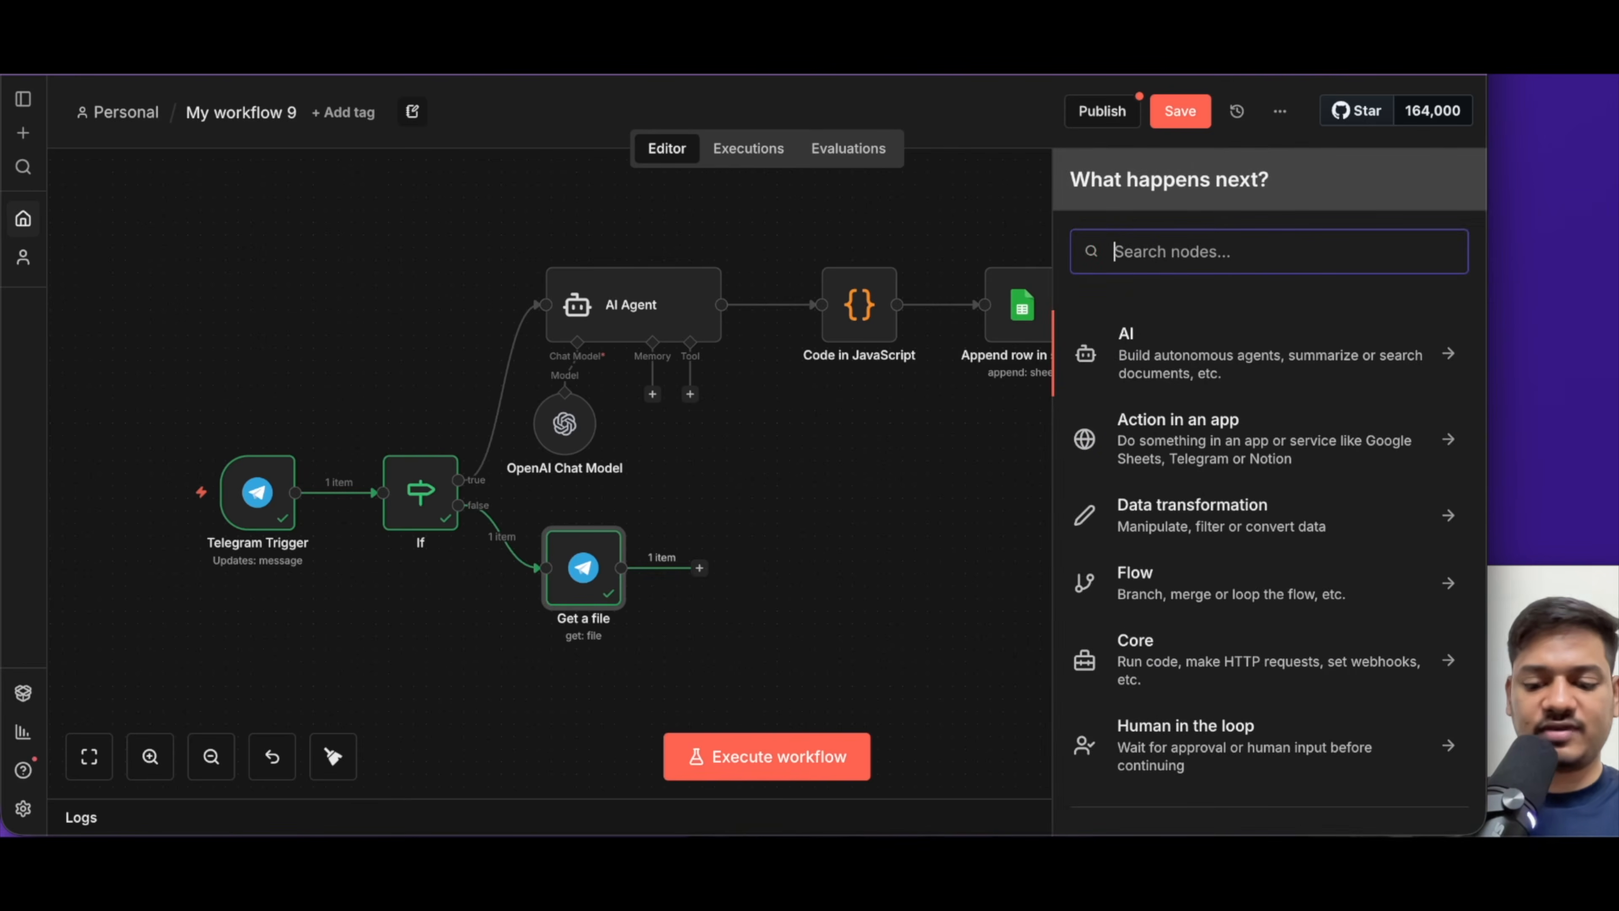
pyautogui.write('mi')
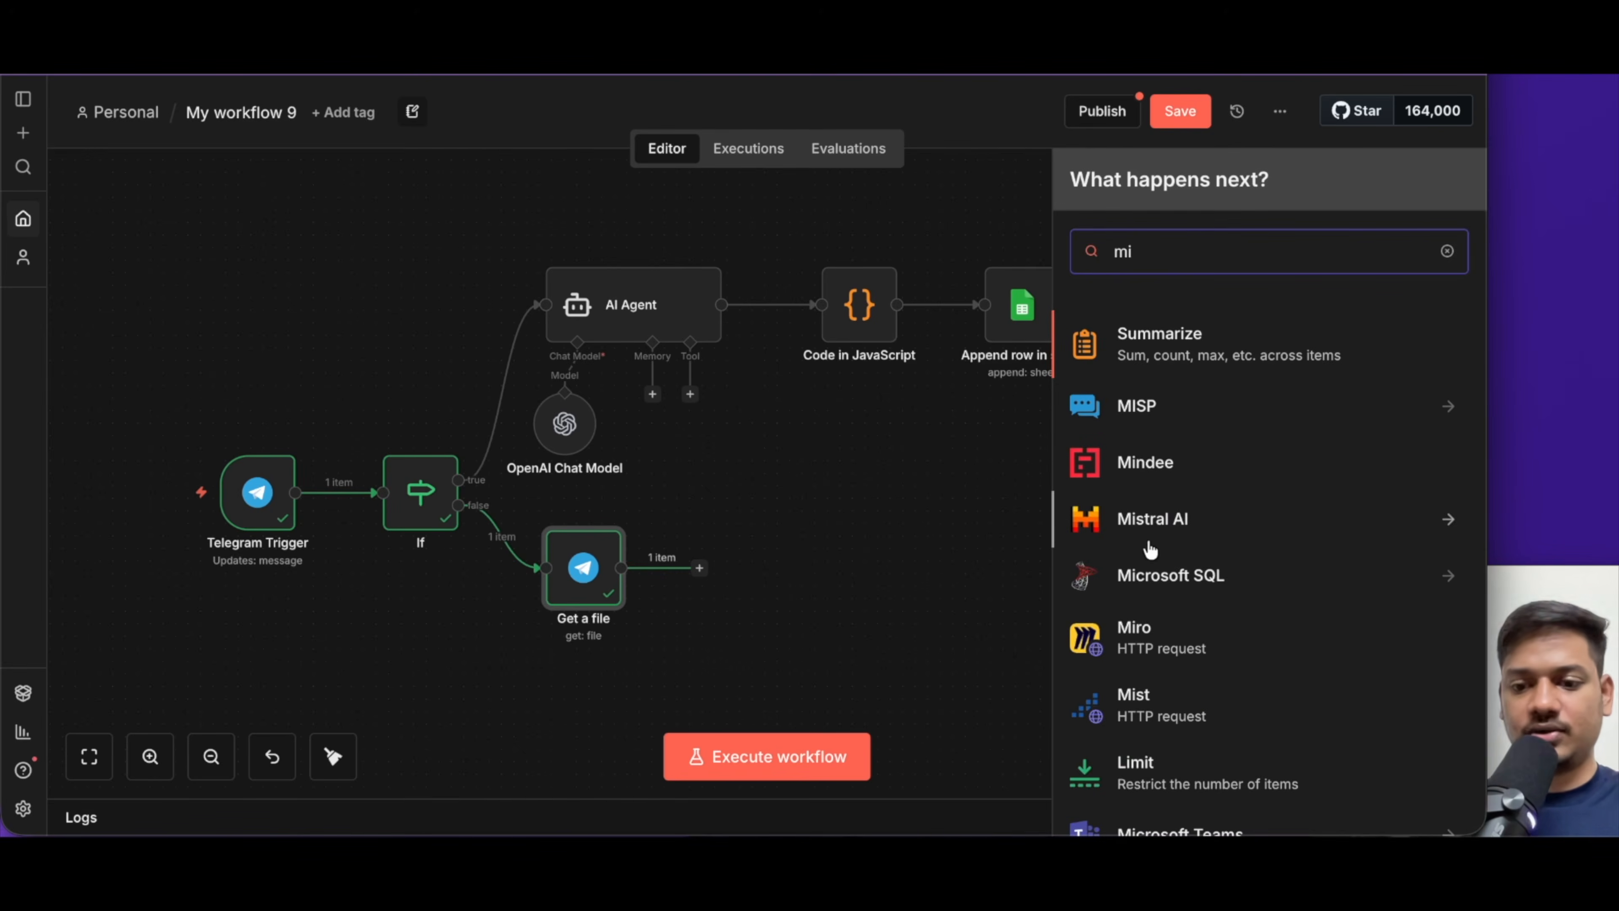
pyautogui.click(1148, 528)
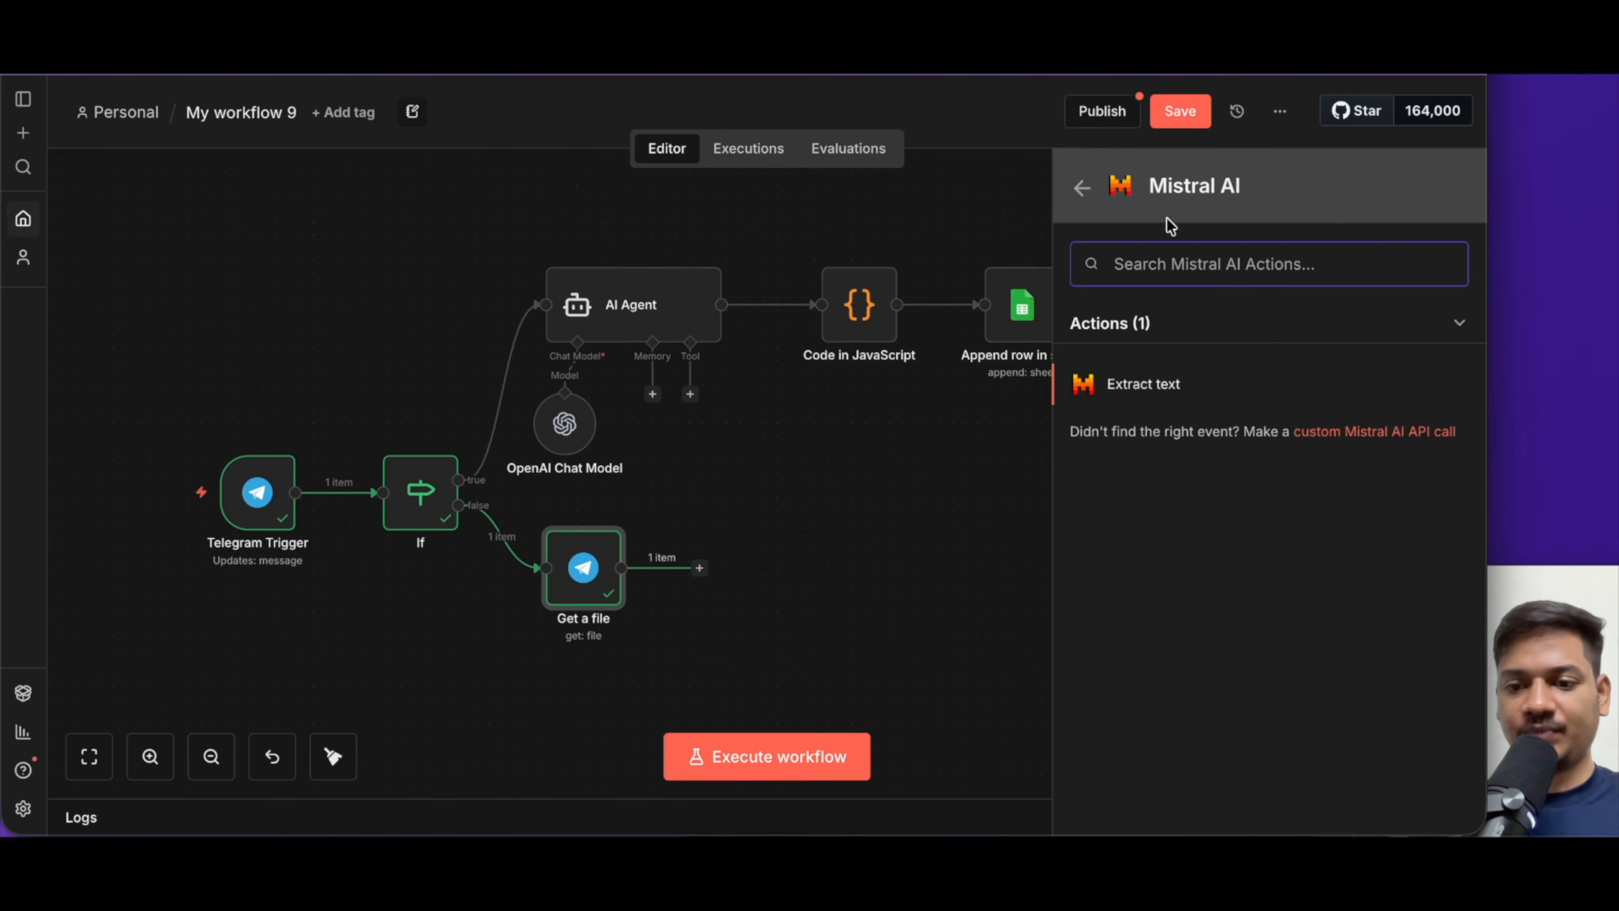
pyautogui.click(1139, 391)
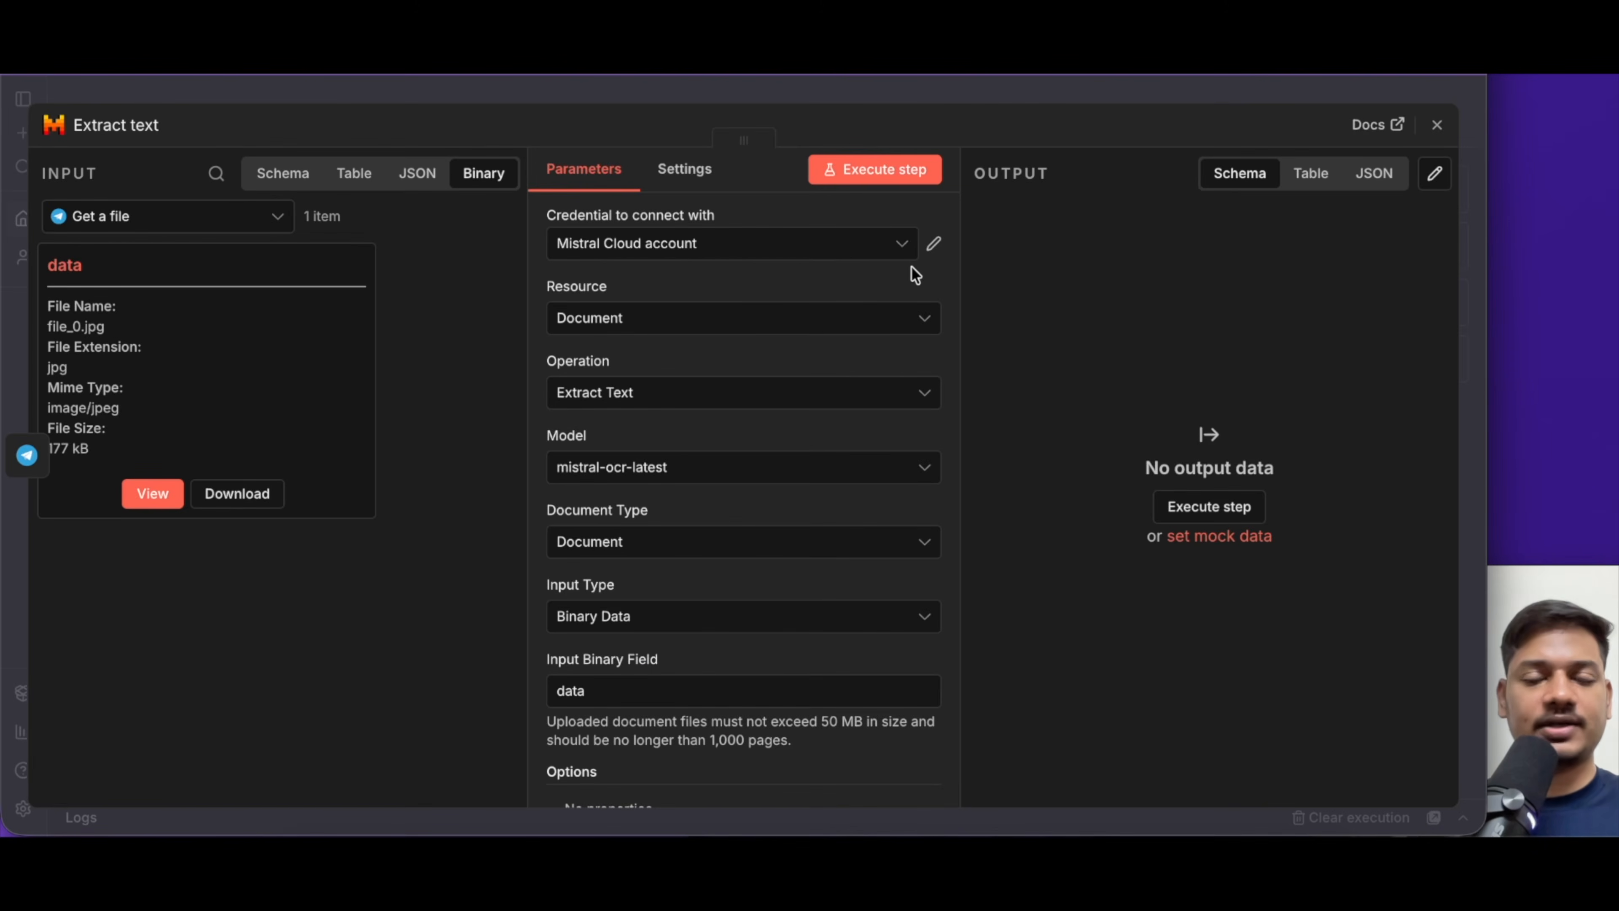
# Start a new Mistral Cloud credential for the Extract text node and paste the API key into its API Key field
pyautogui.click(904, 248)
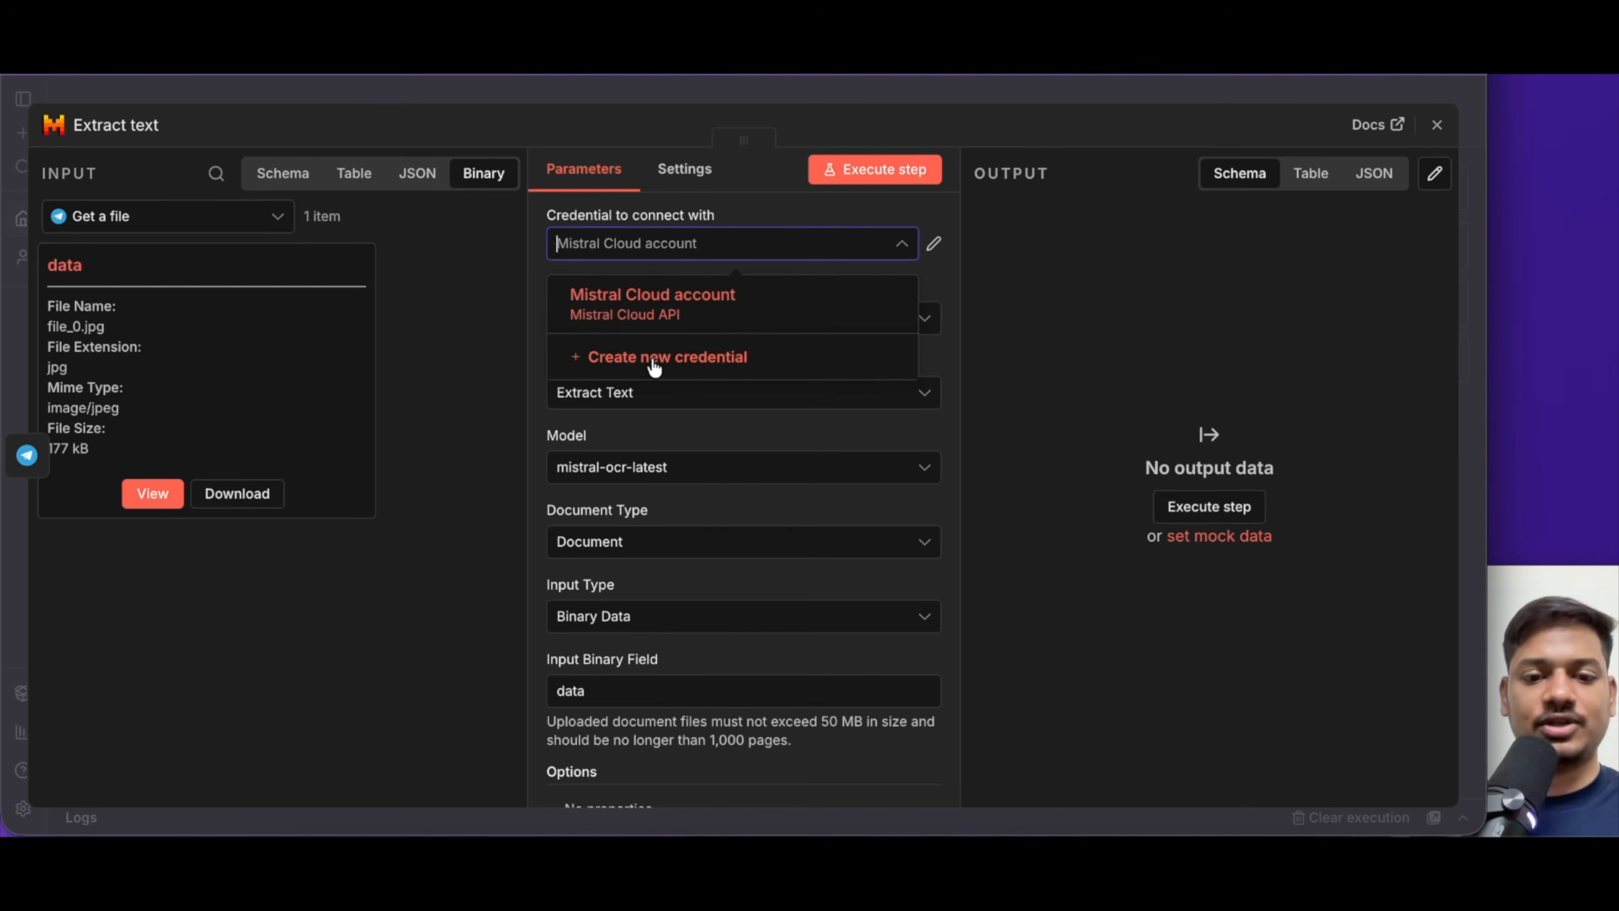
pyautogui.click(654, 363)
pyautogui.click(535, 407)
pyautogui.hotkey('ctrl', 'v')
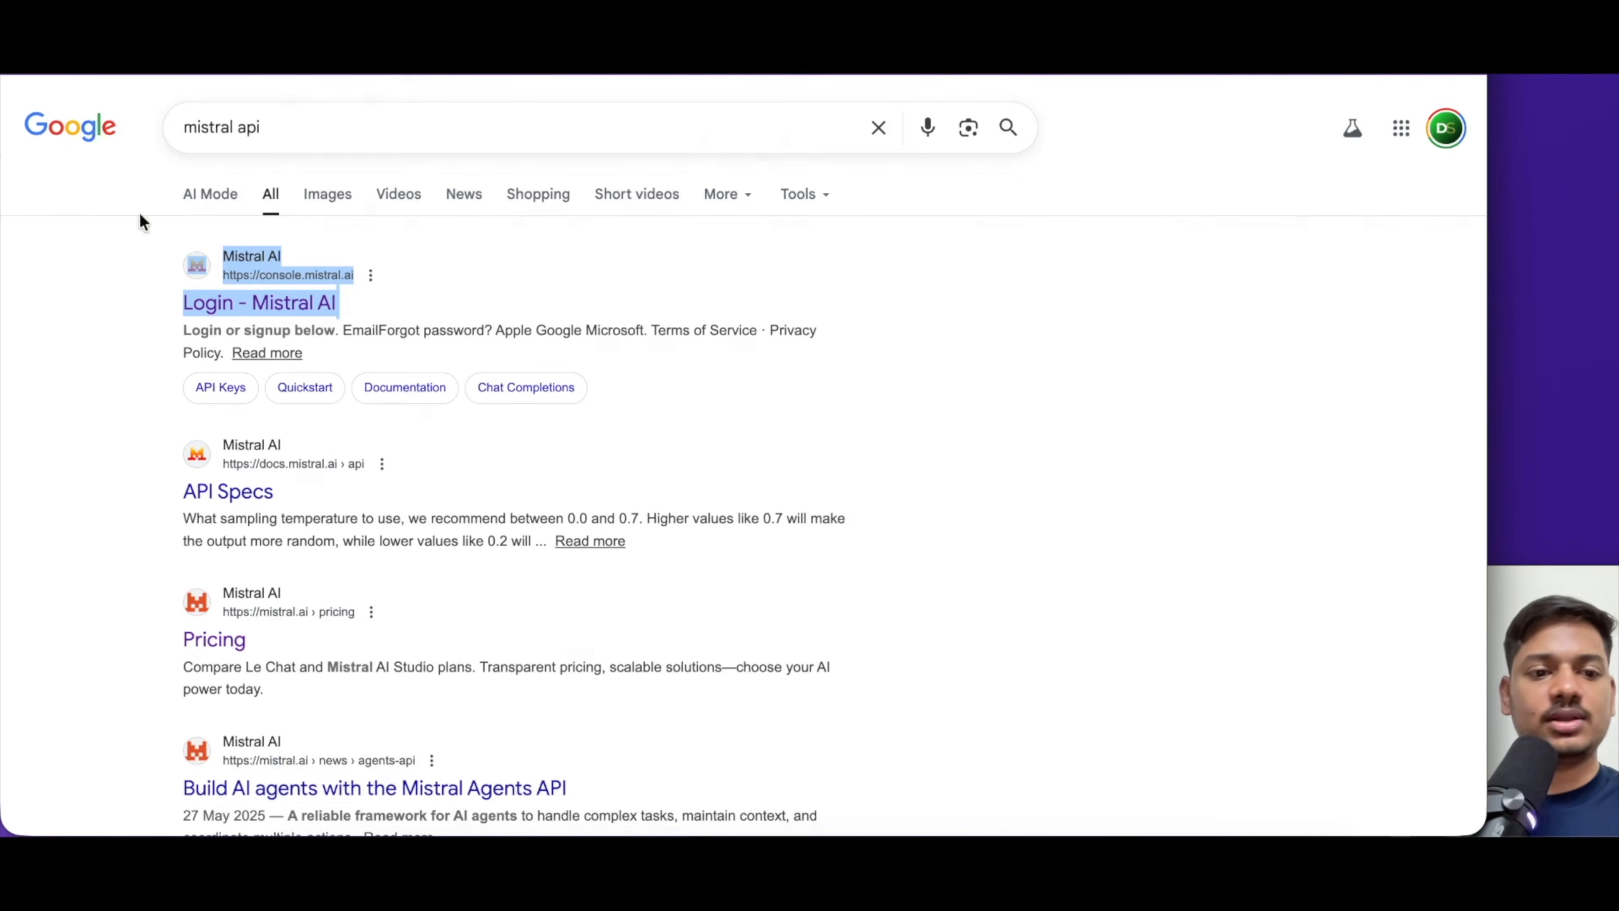
# Open Mistral AI Studio from the mistral api search results, go to its API keys, and start creating a new key
pyautogui.click(195, 179)
pyautogui.click(287, 305)
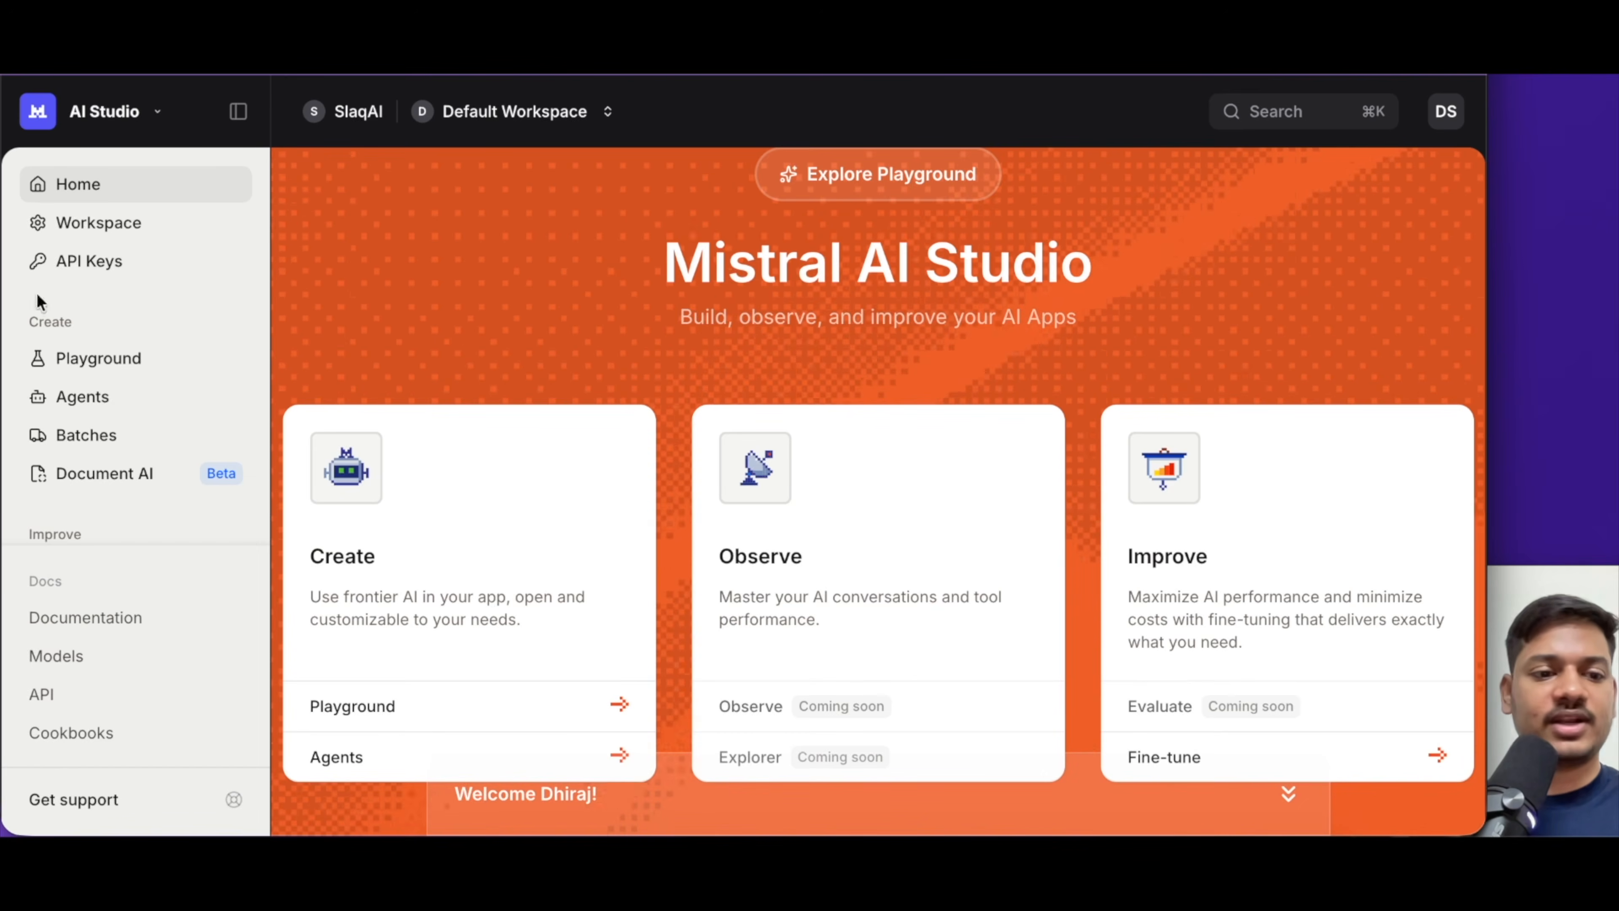
pyautogui.click(67, 268)
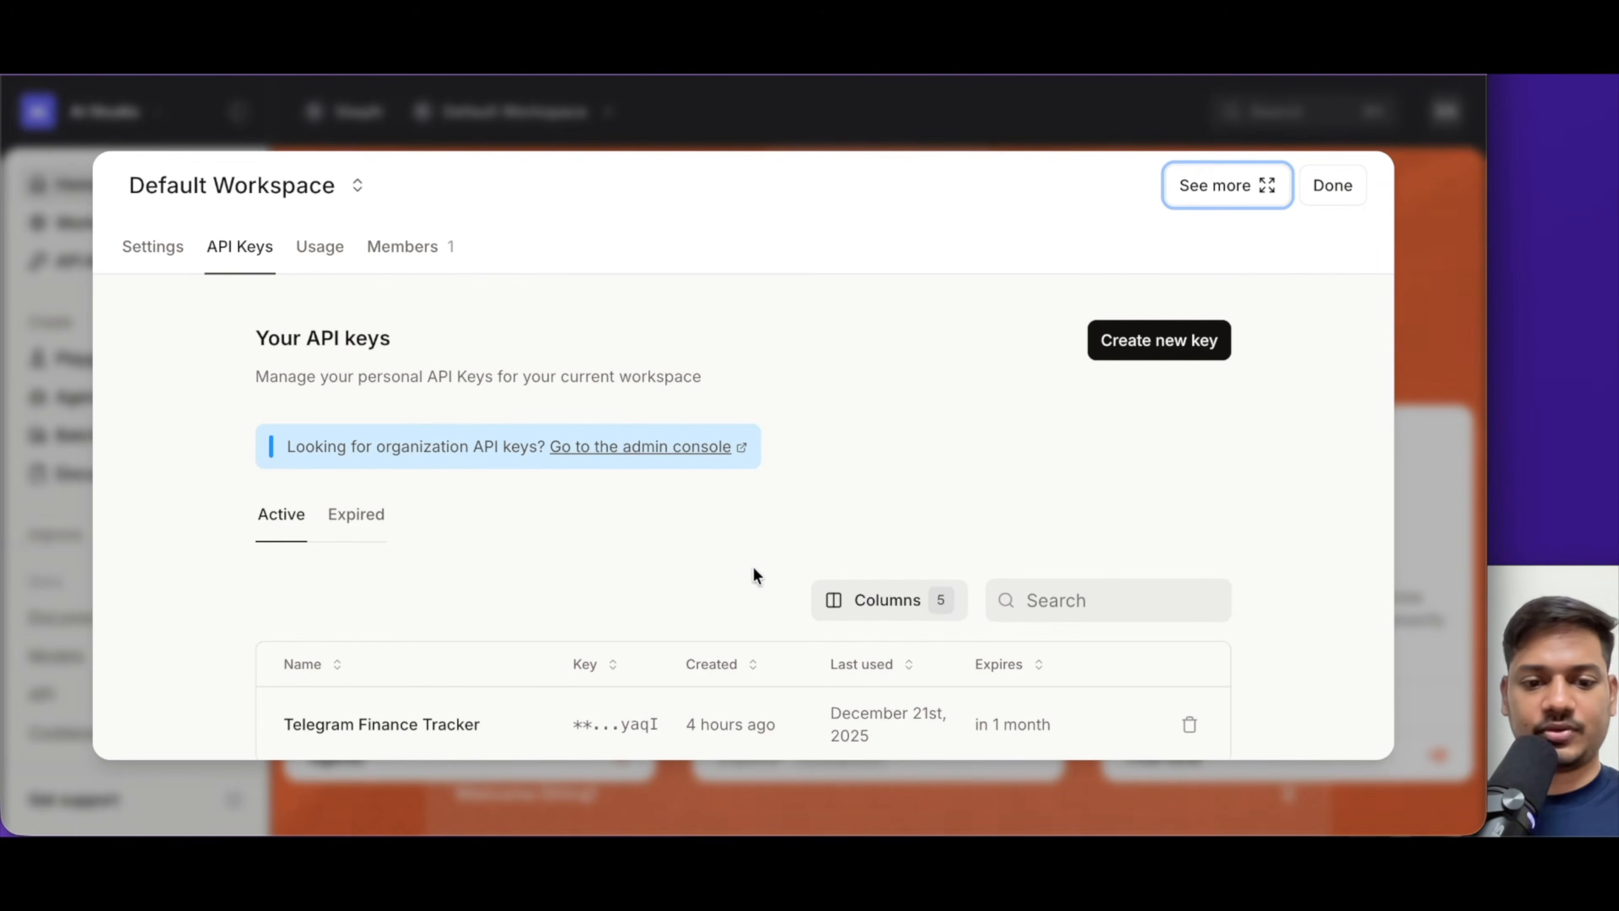
pyautogui.scroll(-2, 752, 567)
pyautogui.scroll(1, 893, 447)
pyautogui.click(1191, 338)
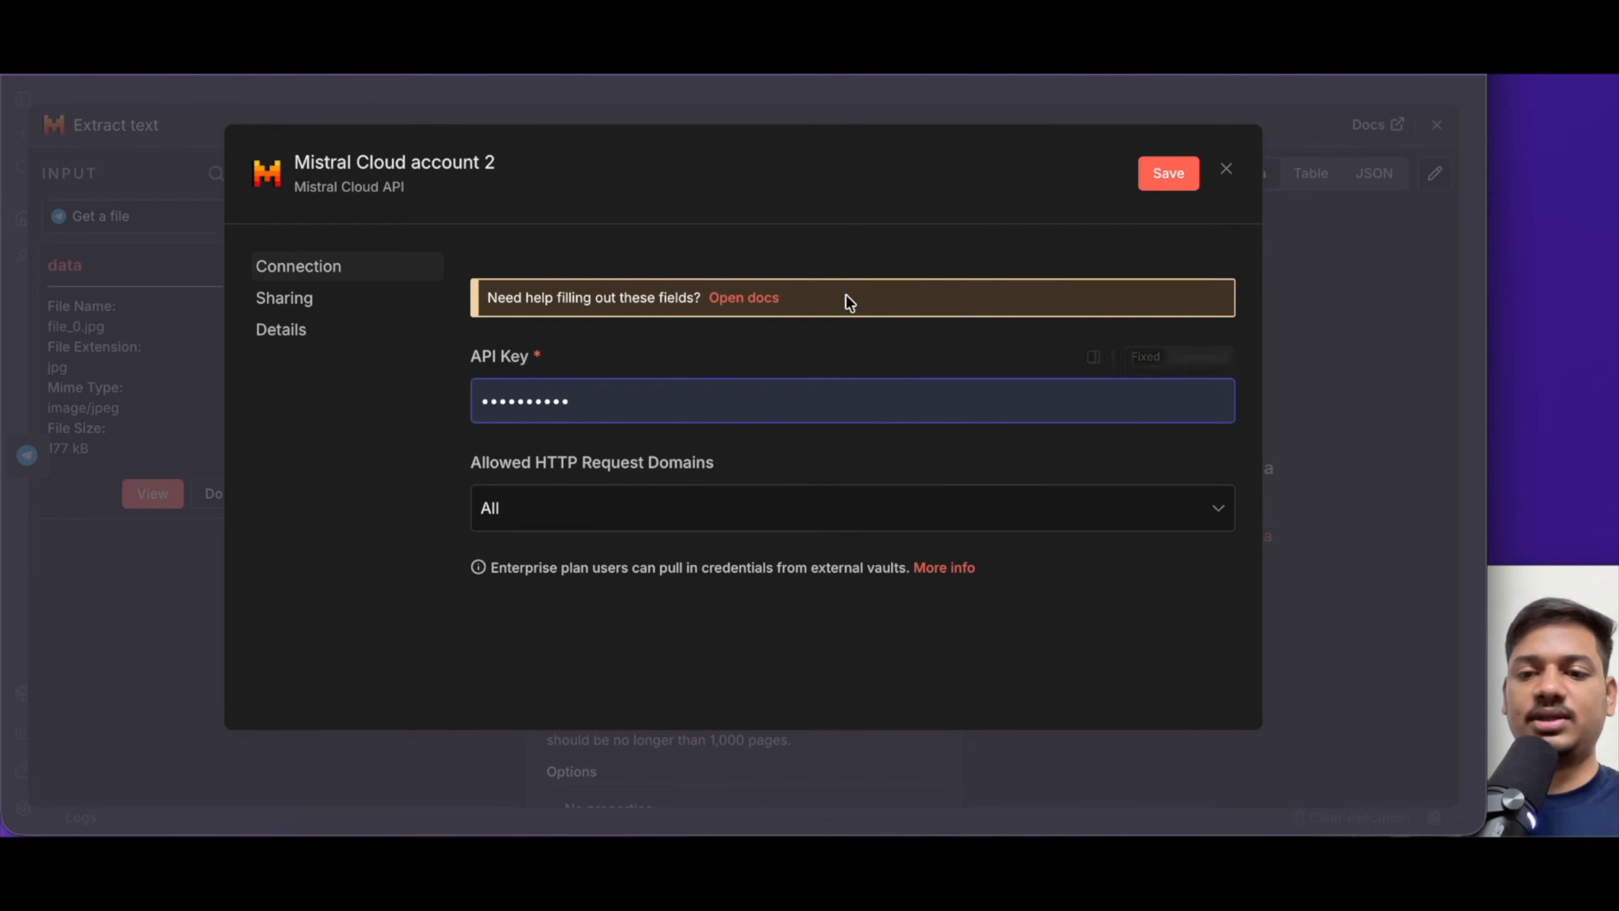
# Close the new Mistral credential form in n8n without saving it
pyautogui.click(1226, 182)
pyautogui.click(809, 521)
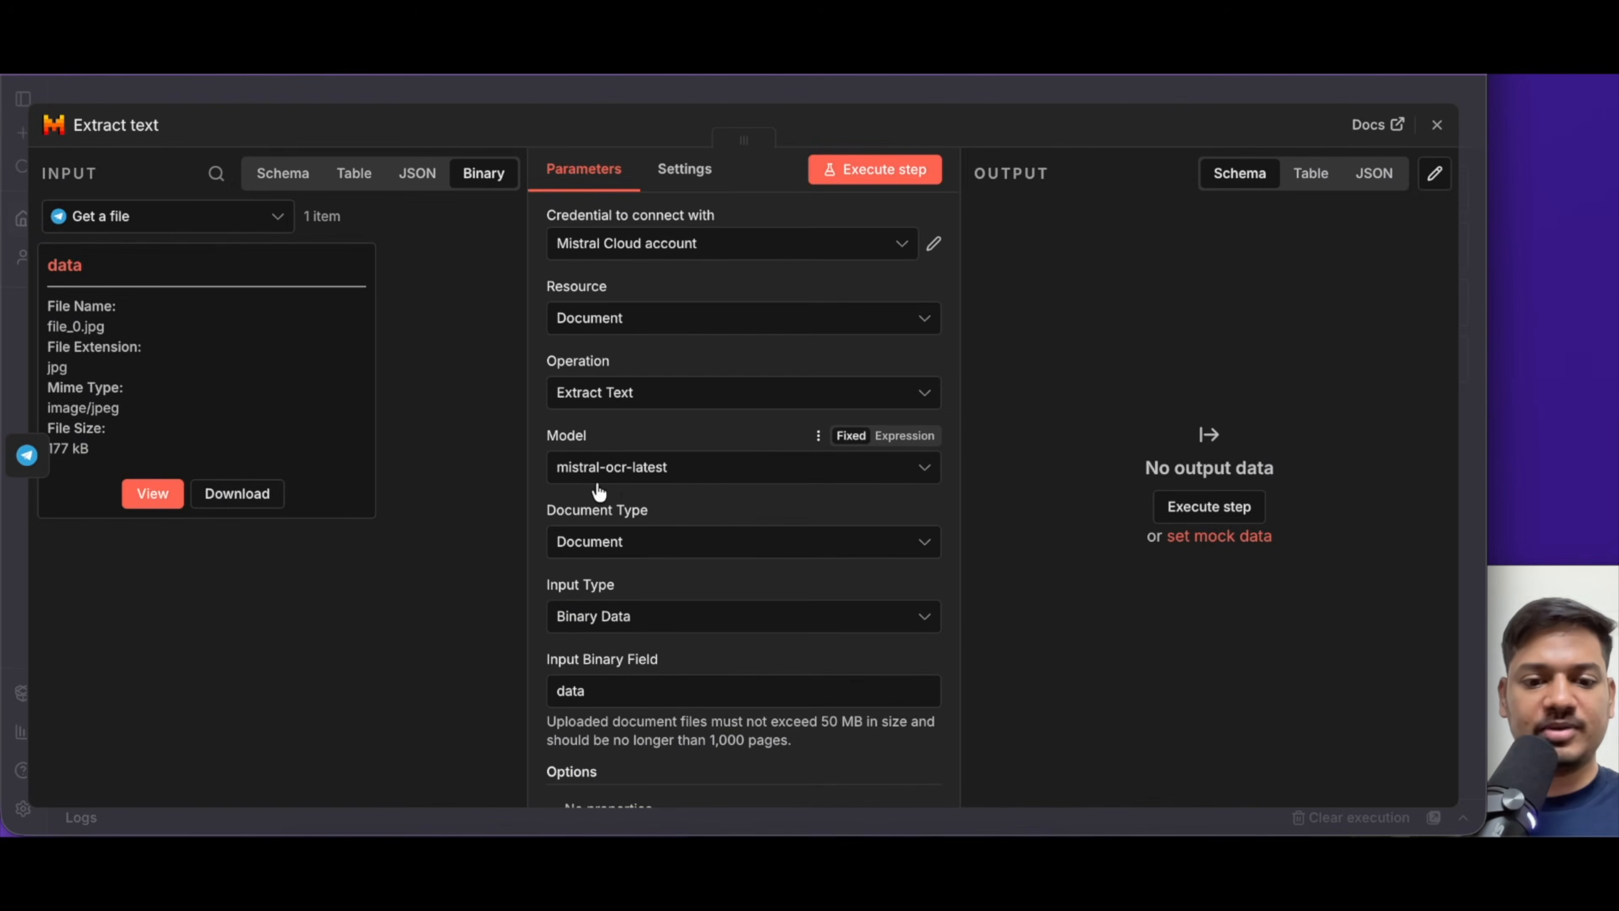
# Set the Document Type of the Extract text node to Image, and check its remaining input settings
pyautogui.click(559, 532)
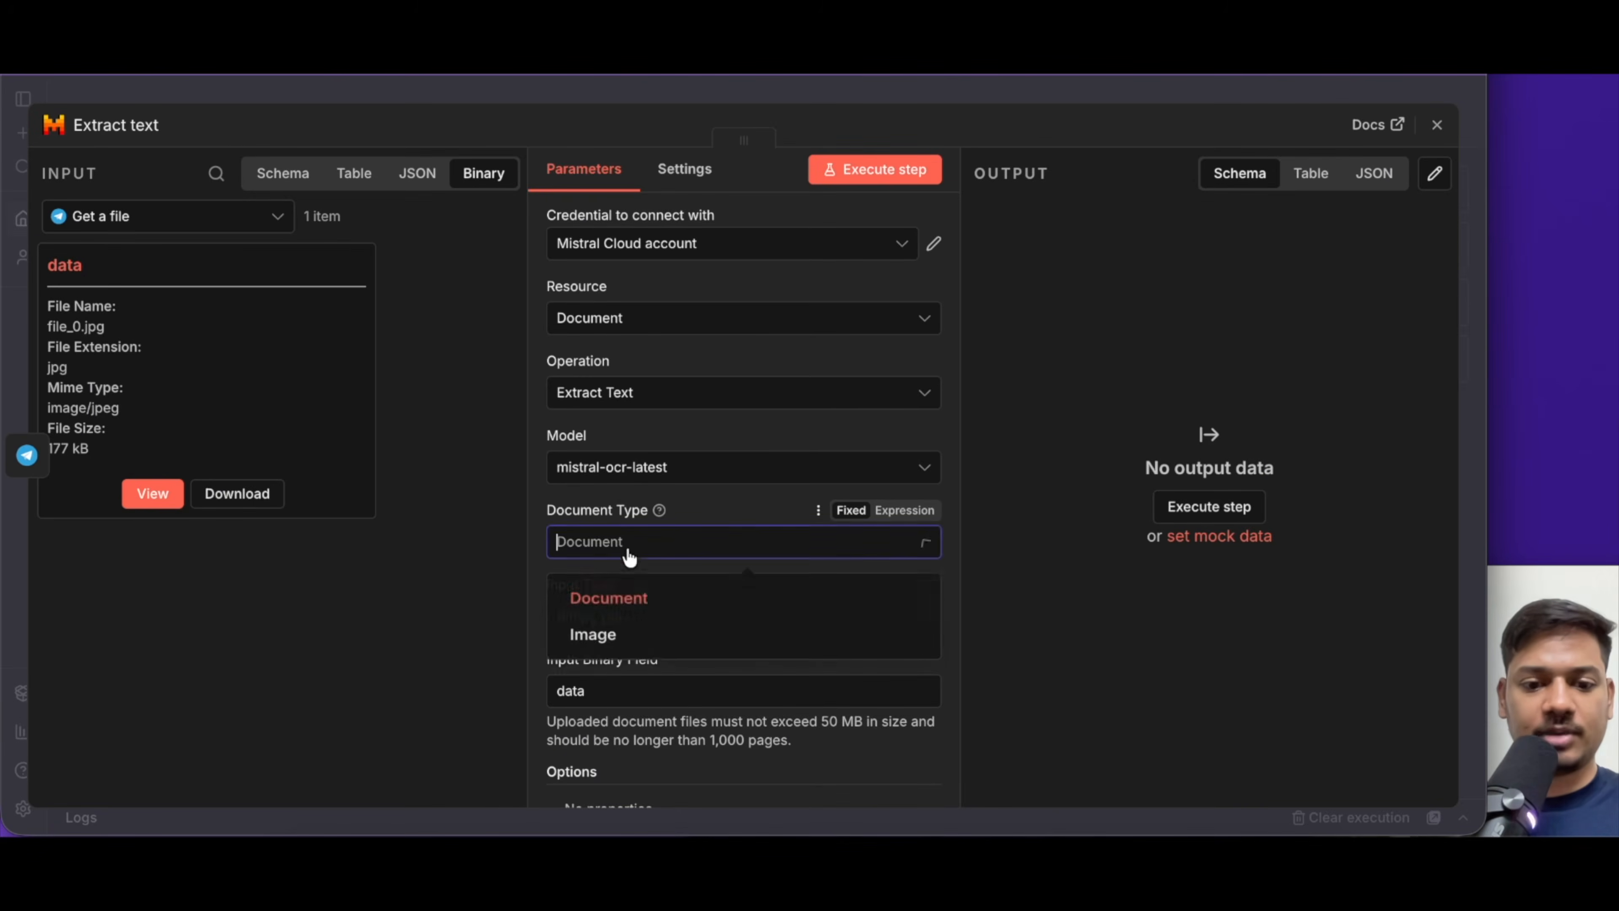
pyautogui.click(743, 628)
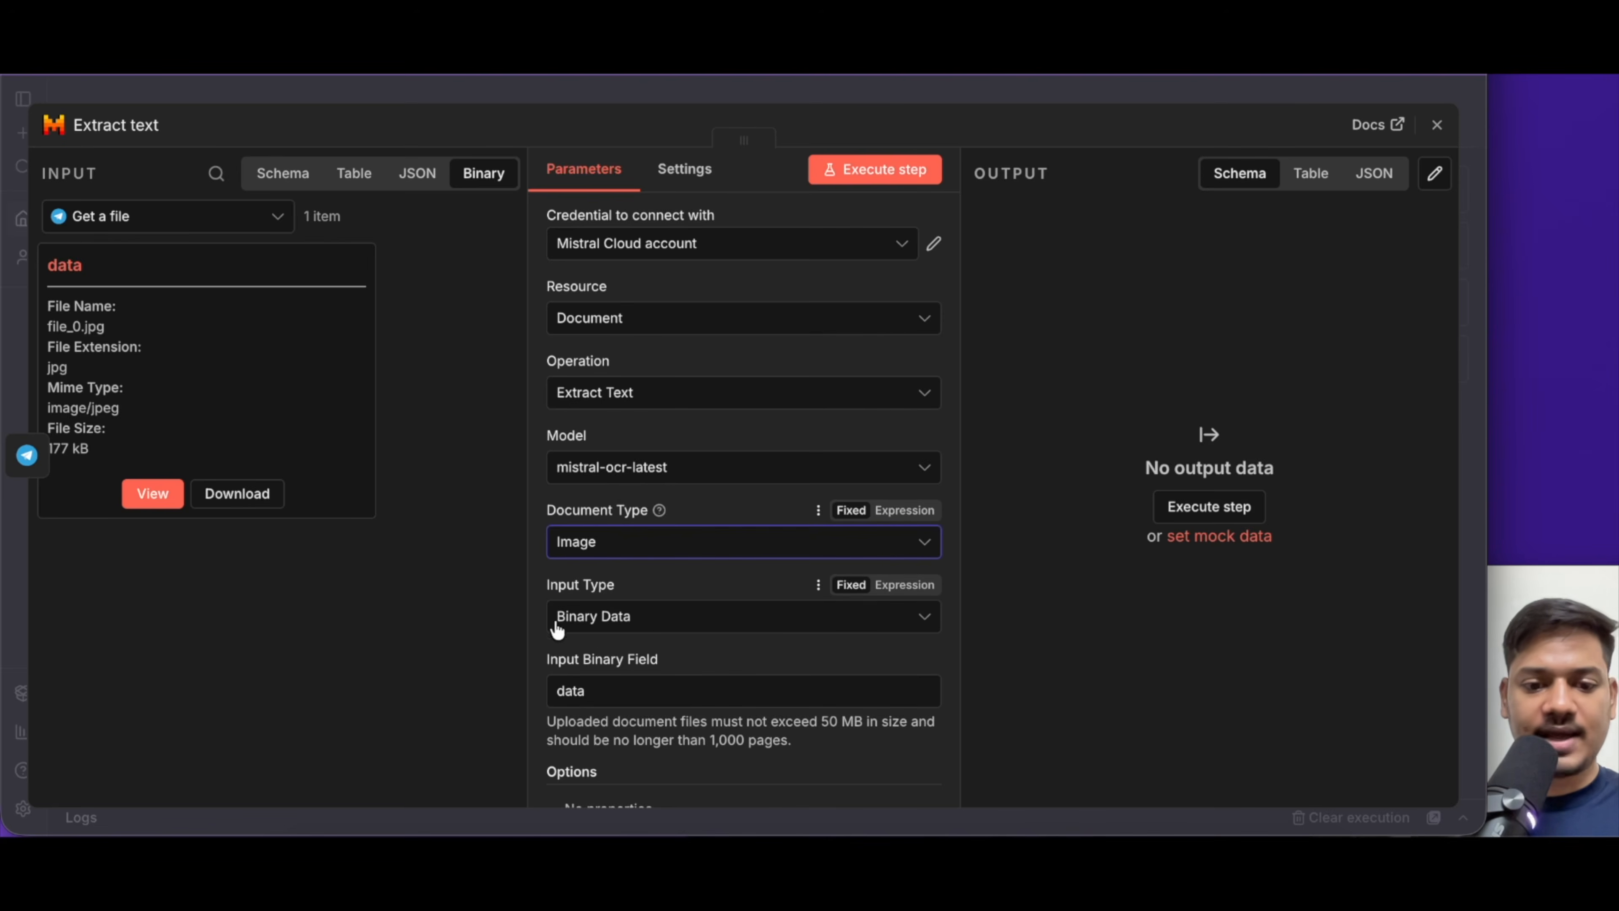
pyautogui.scroll(-3, 632, 678)
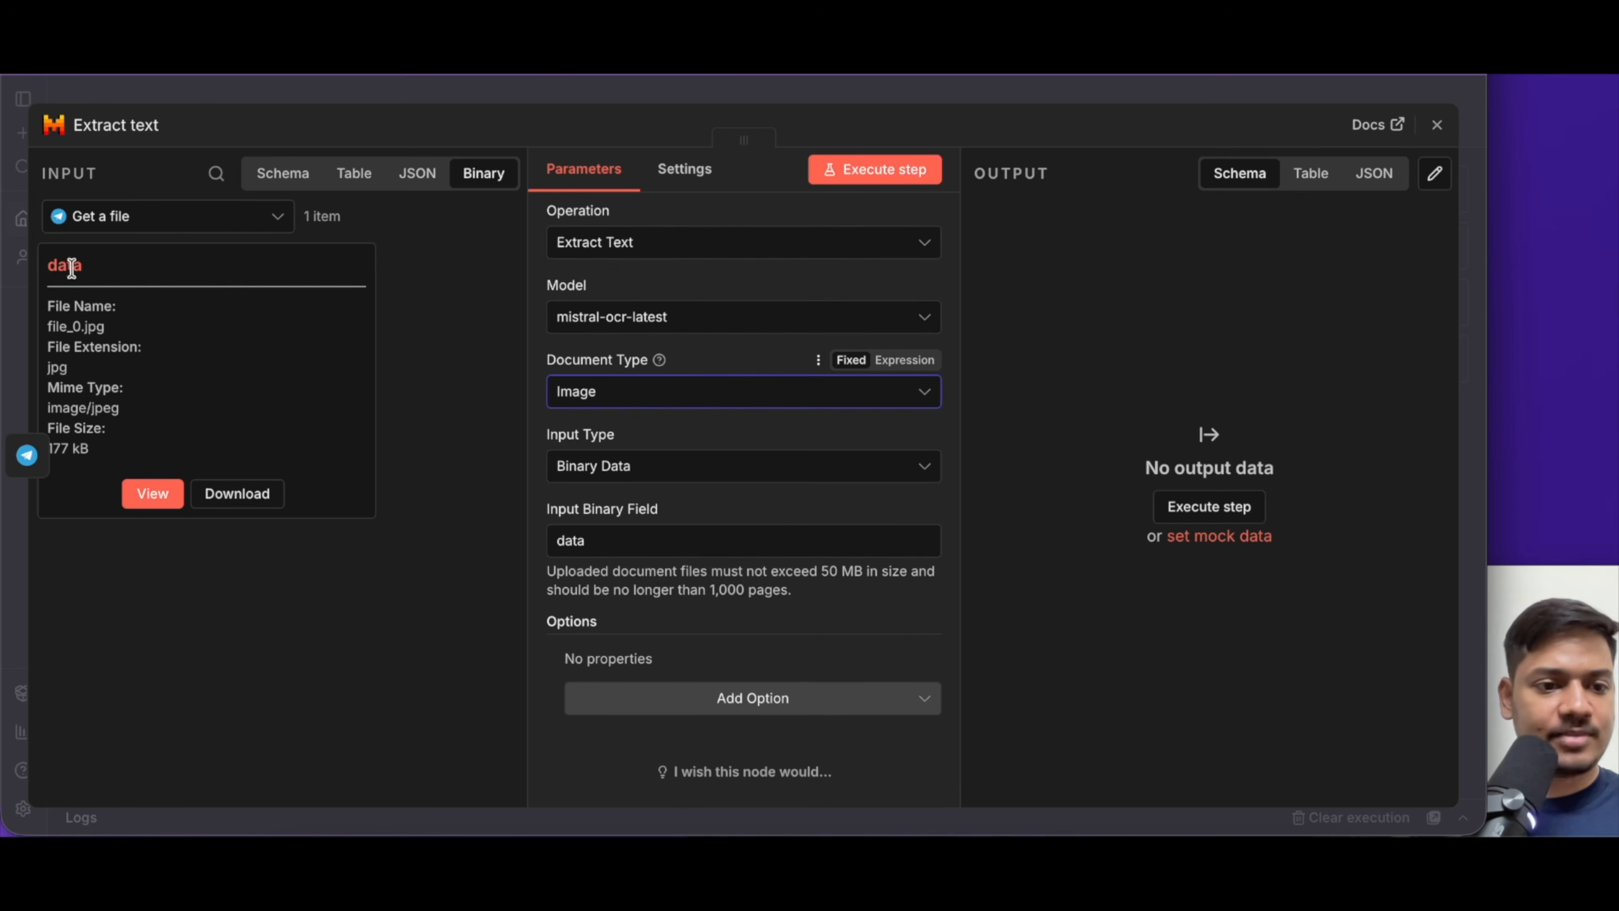
# Run the Extract text node on the receipt image, check the extracted text, and return to the workflow canvas
pyautogui.click(836, 179)
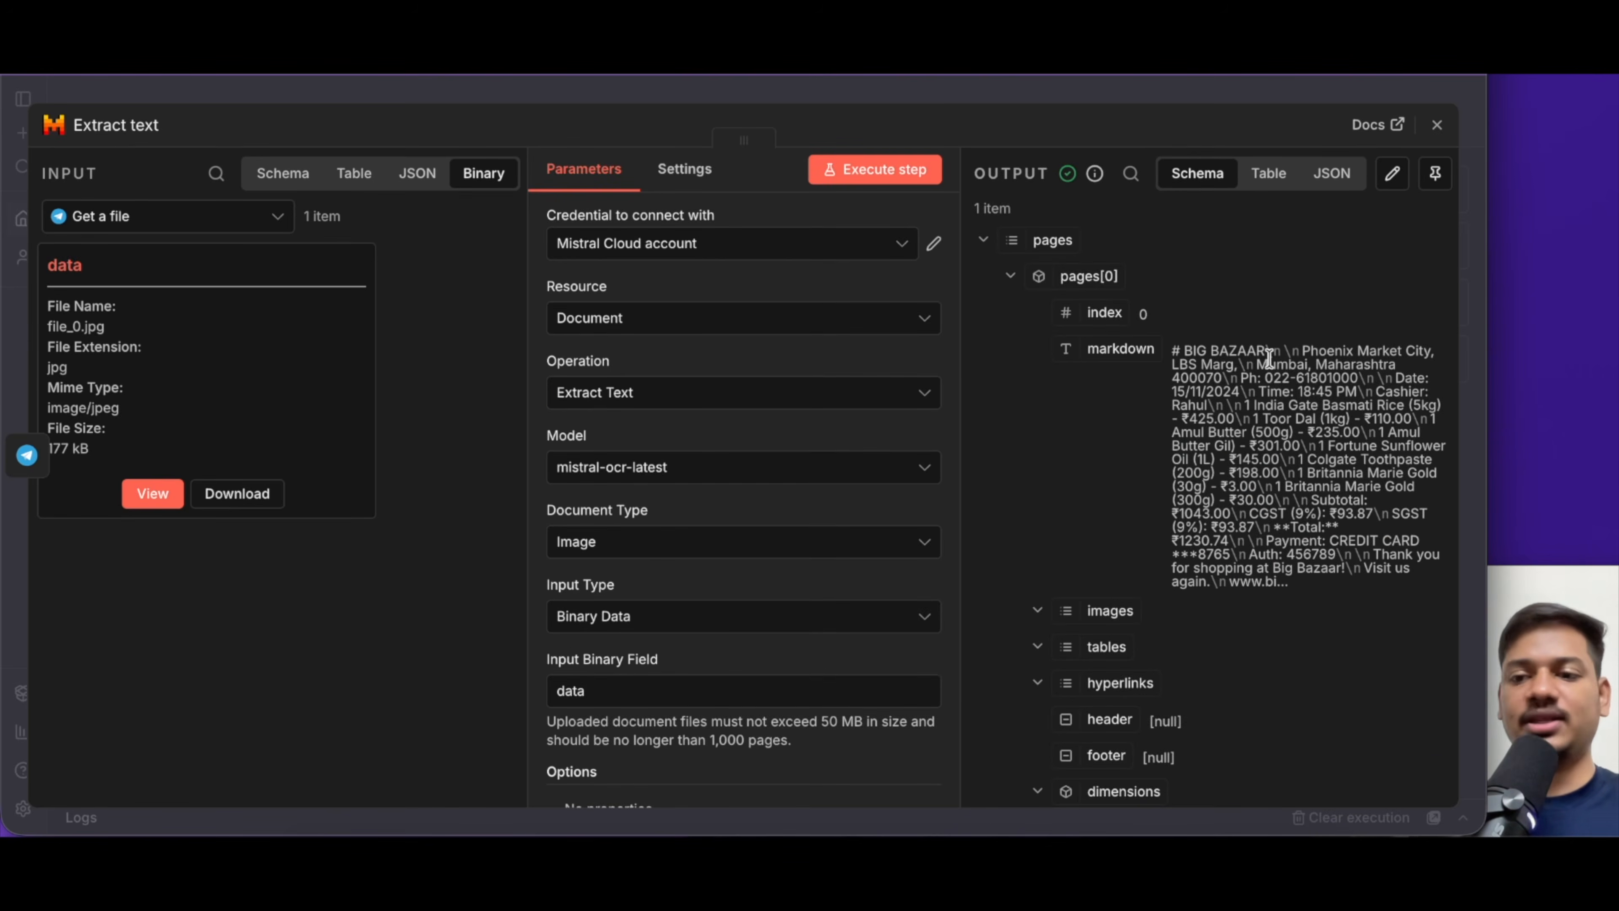
pyautogui.click(1438, 126)
pyautogui.hscroll(2, 822, 644)
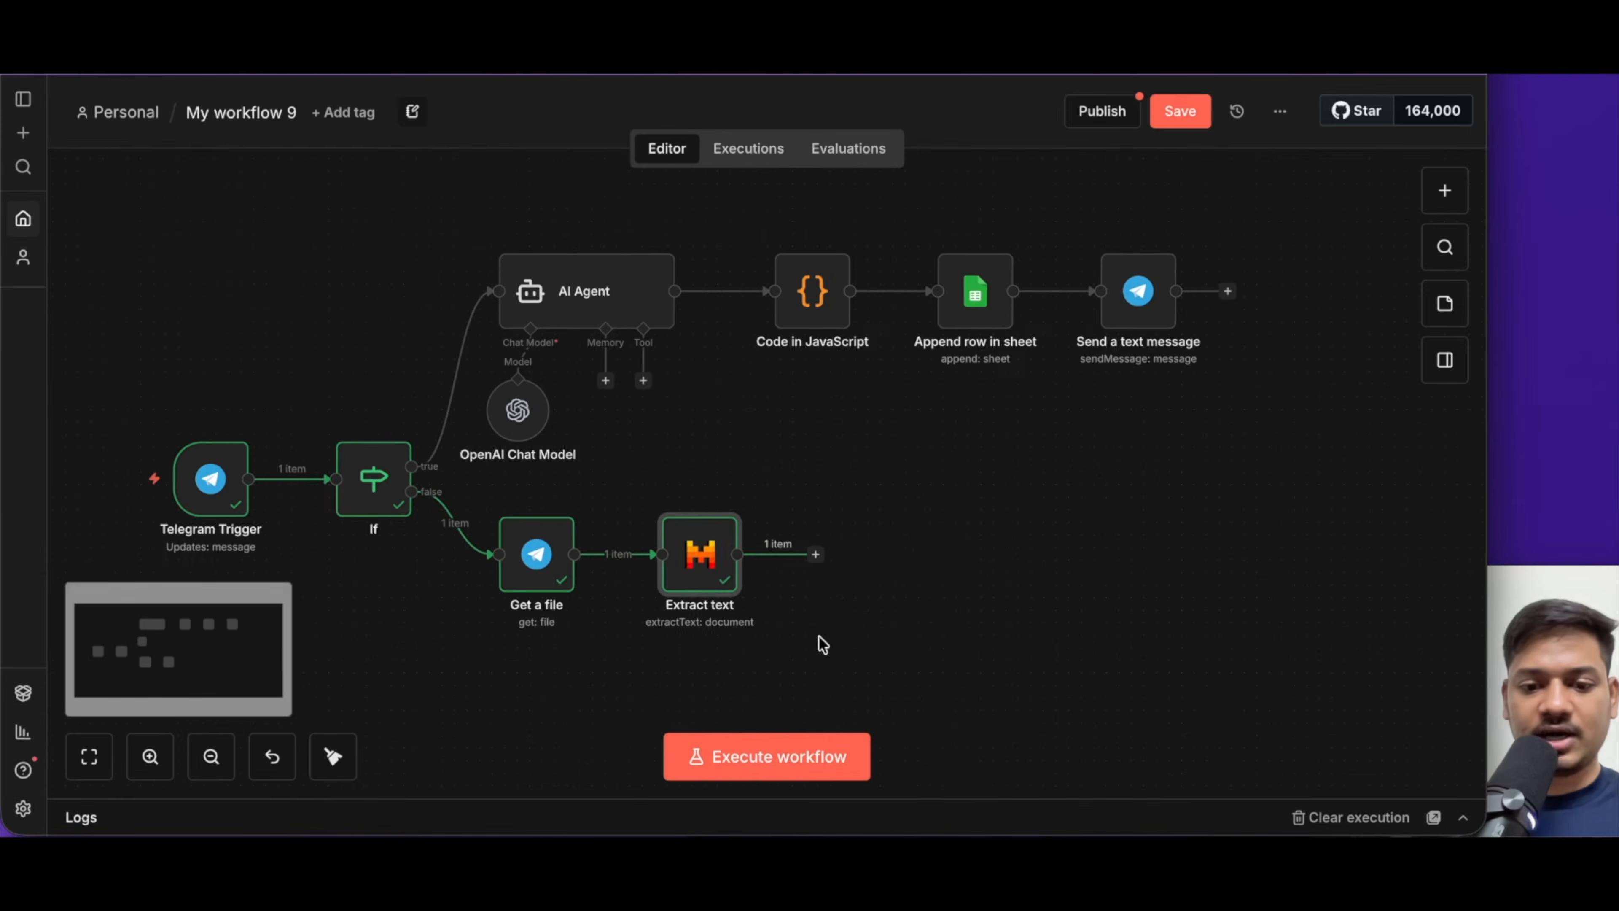
# Add a second AI Agent node connected to the output of the Extract text node
pyautogui.click(814, 554)
pyautogui.write('ai ag')
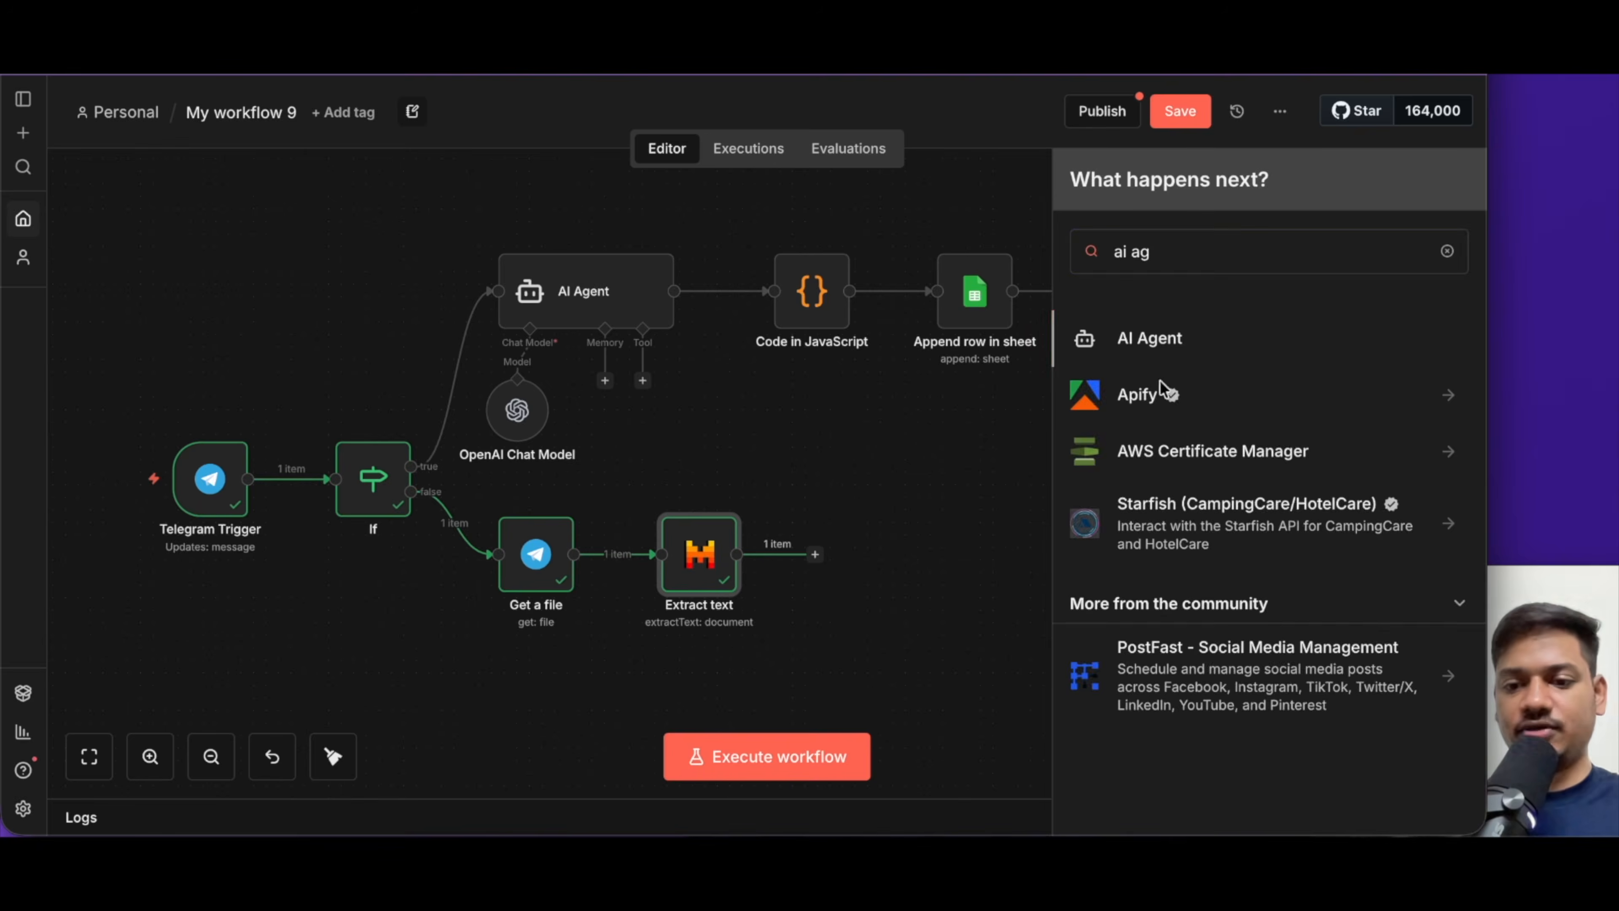
pyautogui.press('Return')
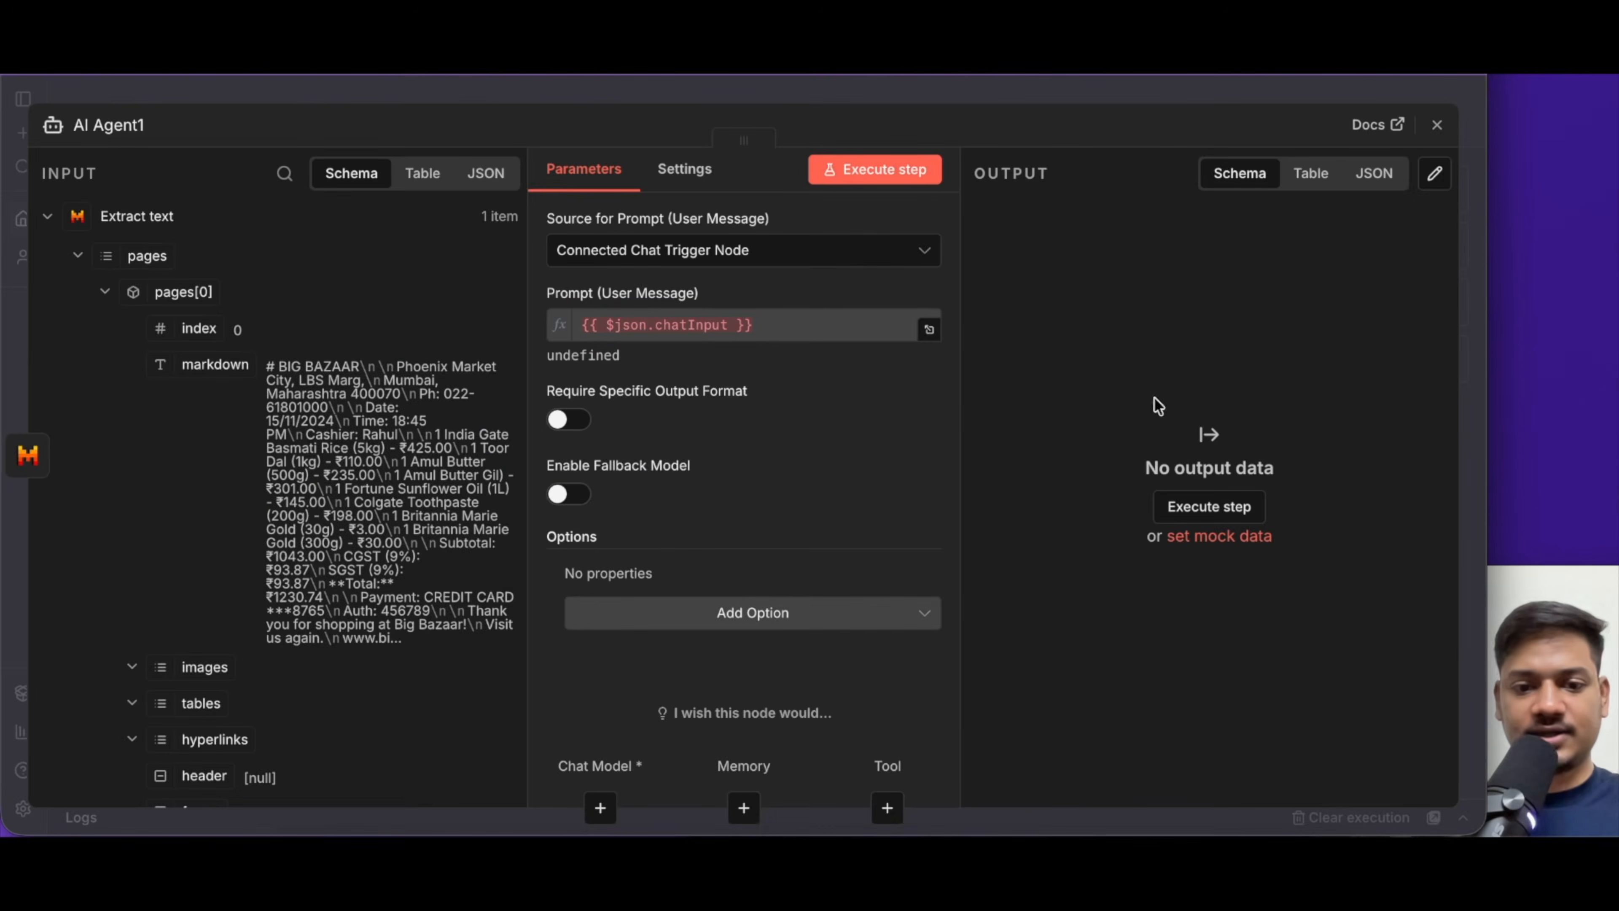
# Set the agent's prompt source to Define below and map the markdown field of pages[0] into its Prompt (User Message)
pyautogui.click(574, 255)
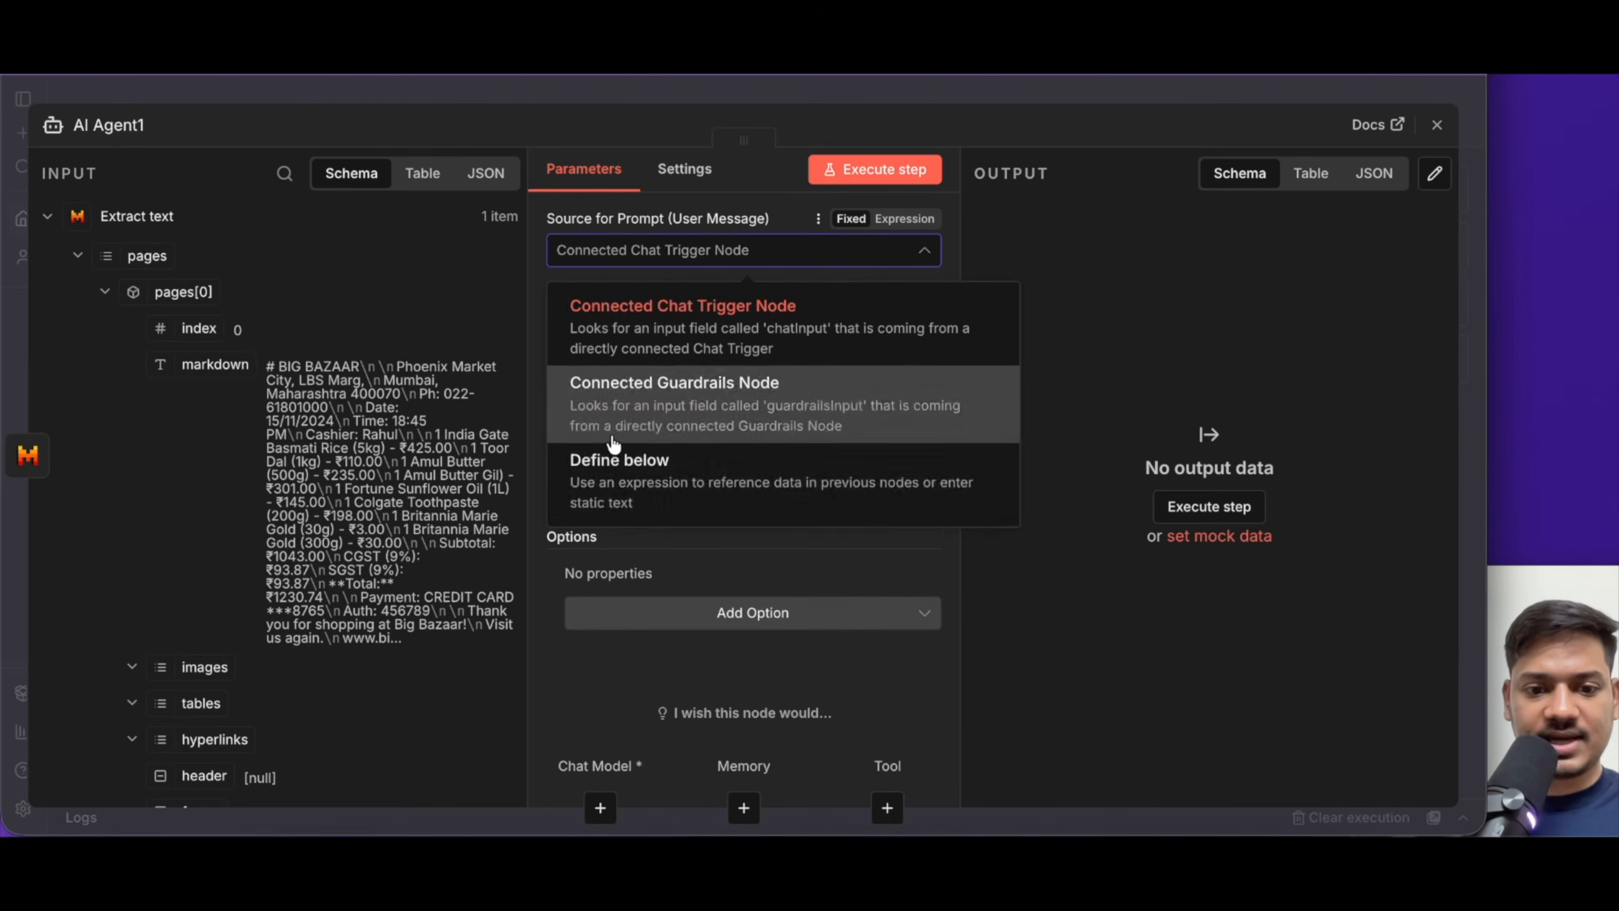
pyautogui.click(609, 454)
pyautogui.click(611, 300)
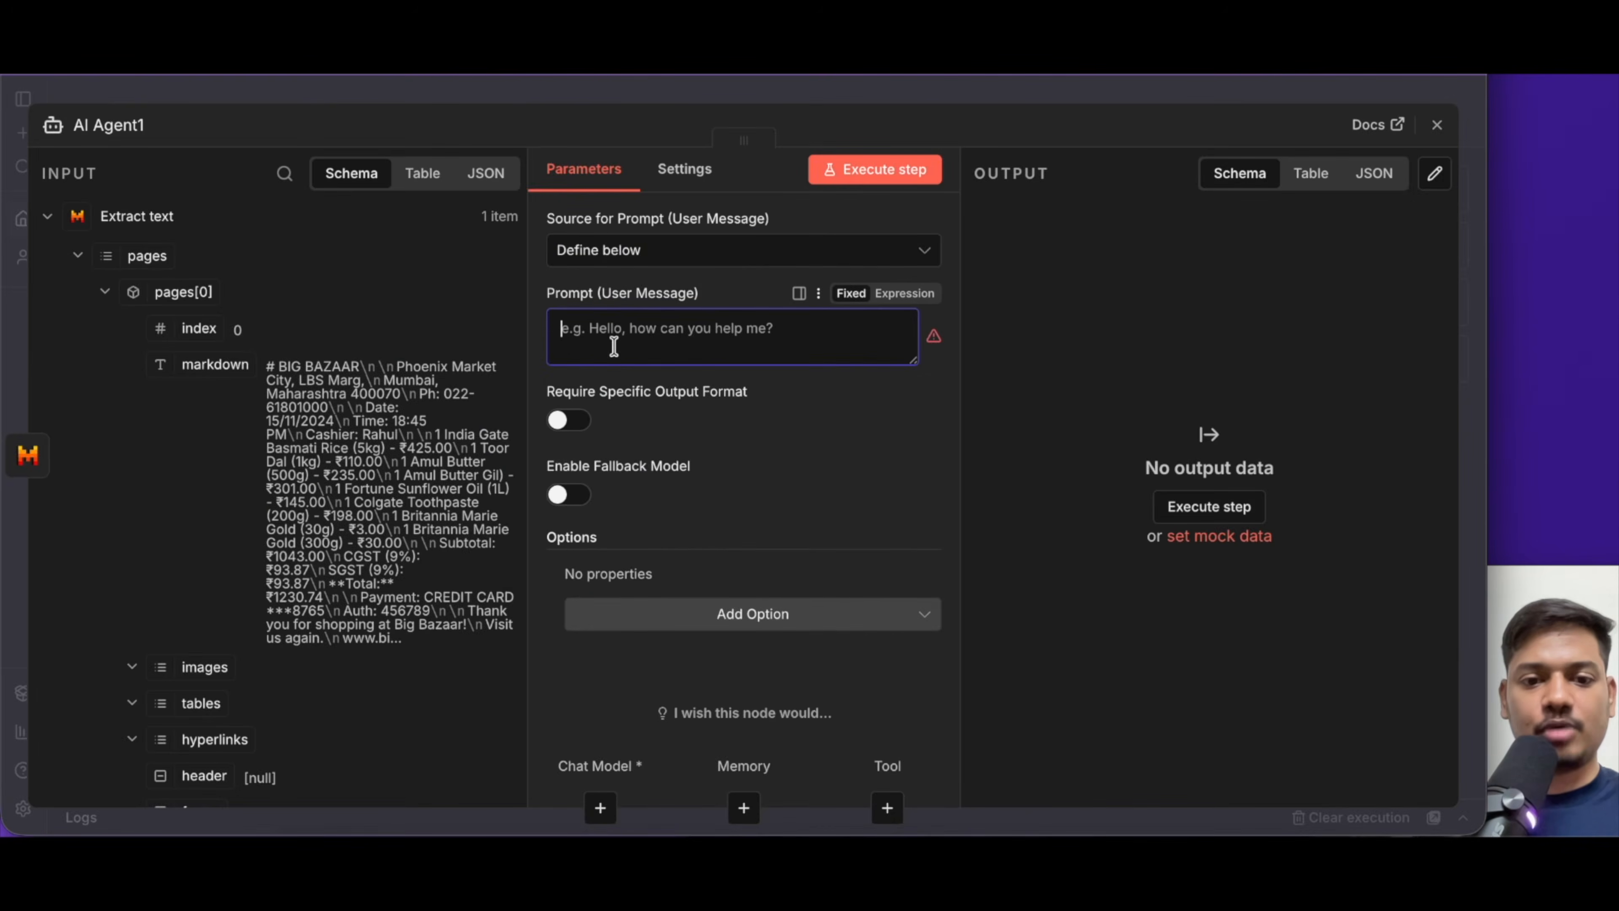
pyautogui.moveTo(215, 364); pyautogui.dragTo(644, 362)
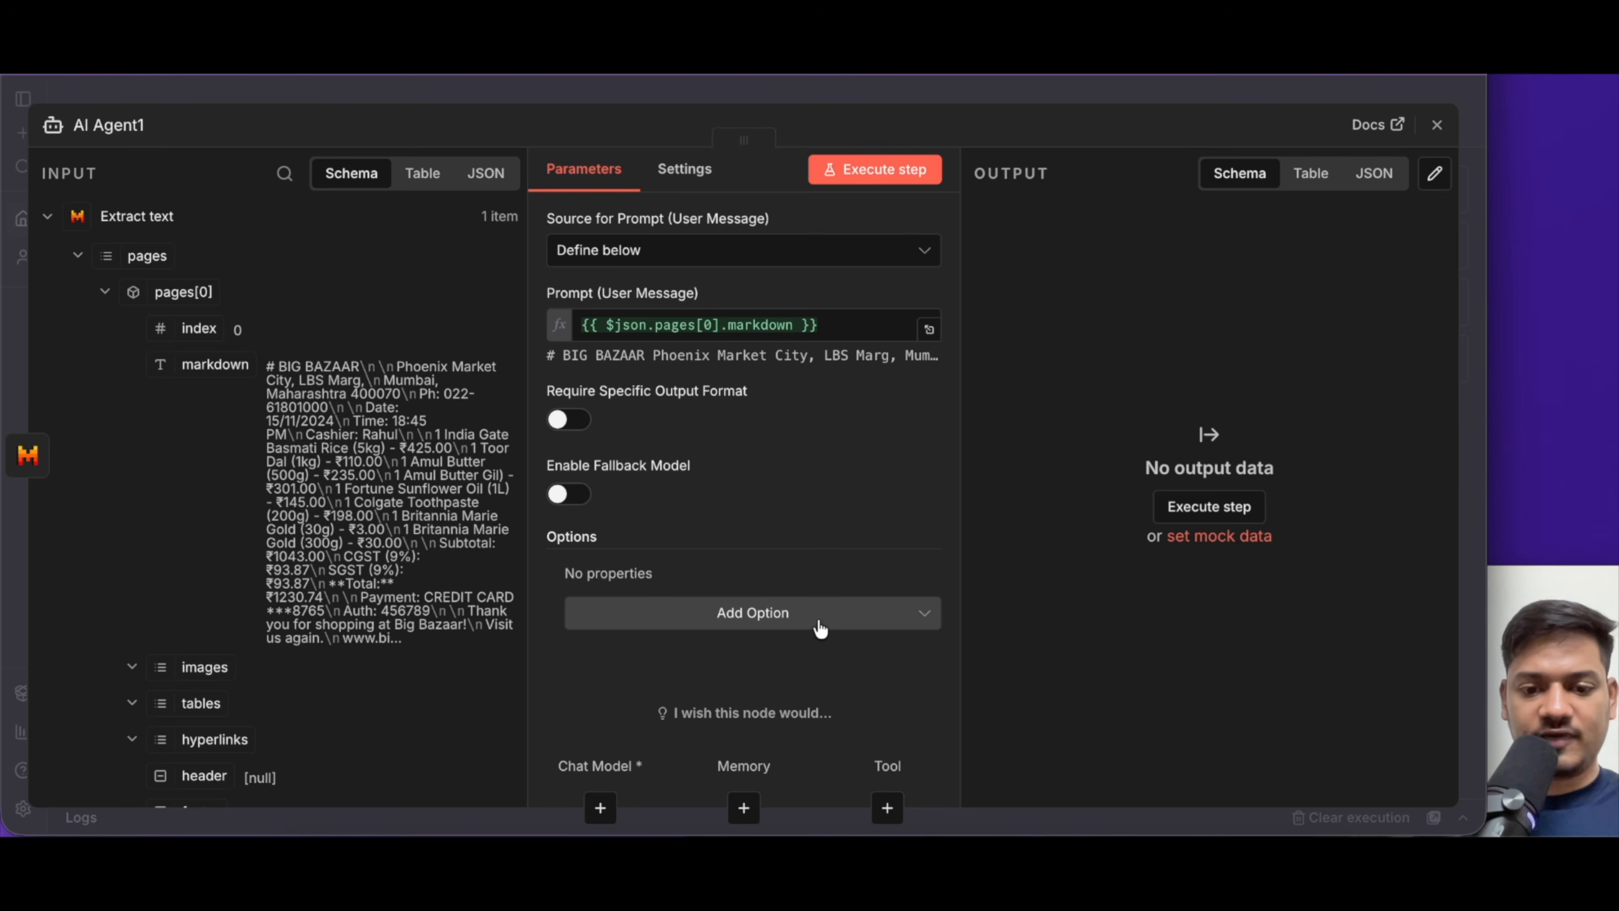
# Add a System Message option to AI Agent1, open it in the full expression editor, and clear the default text
pyautogui.click(752, 618)
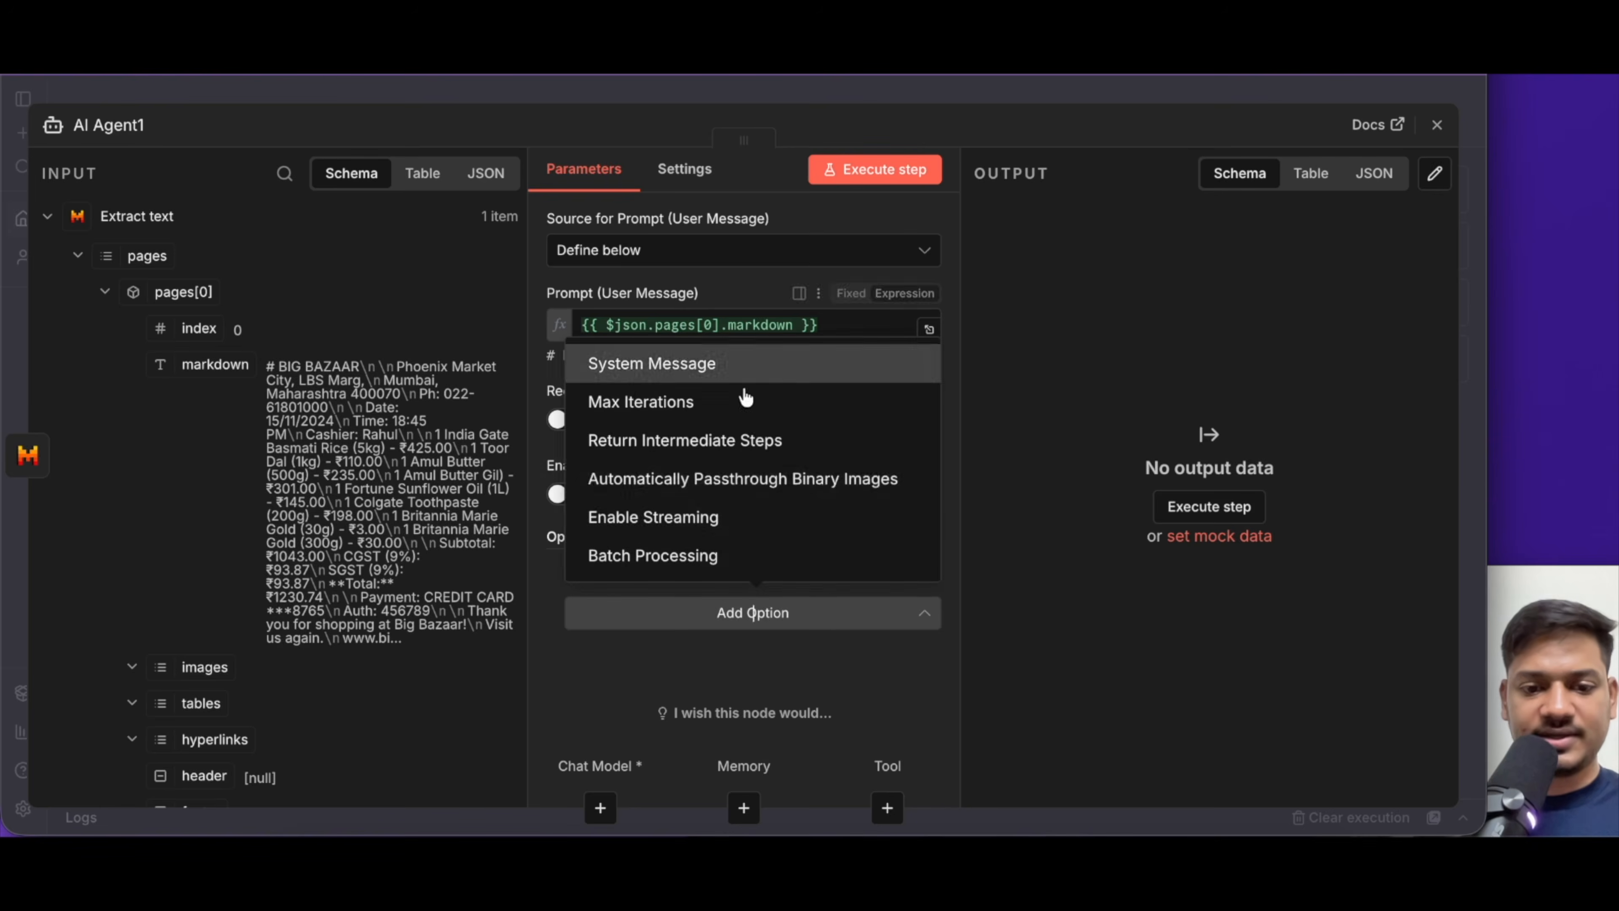
pyautogui.click(624, 383)
pyautogui.click(905, 575)
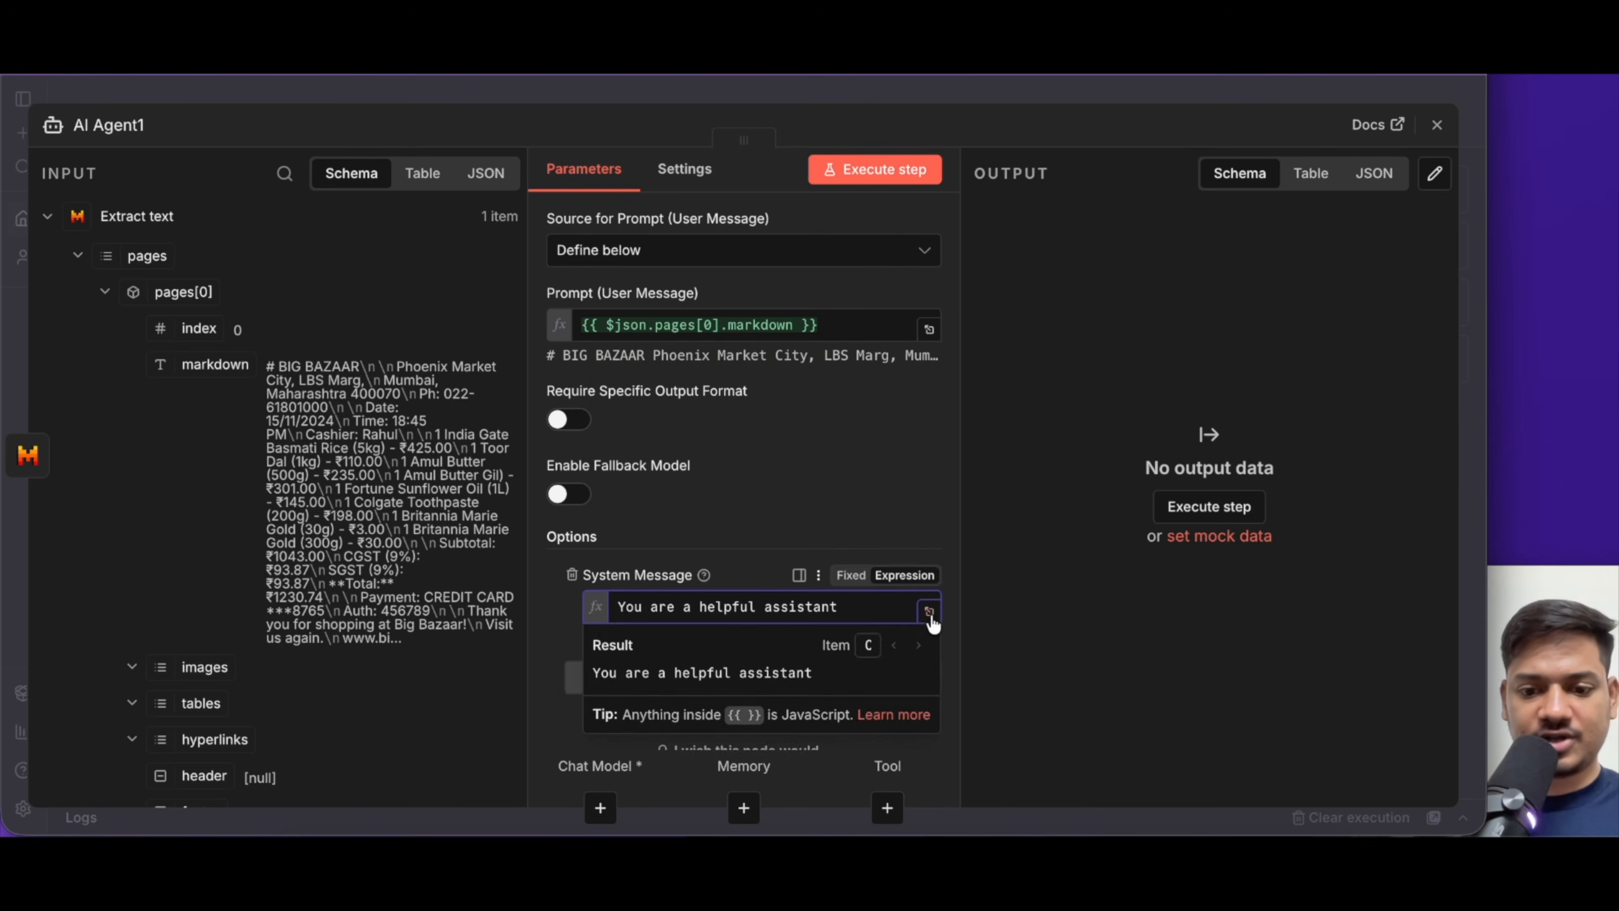
pyautogui.click(928, 611)
pyautogui.moveTo(741, 227); pyautogui.dragTo(467, 226)
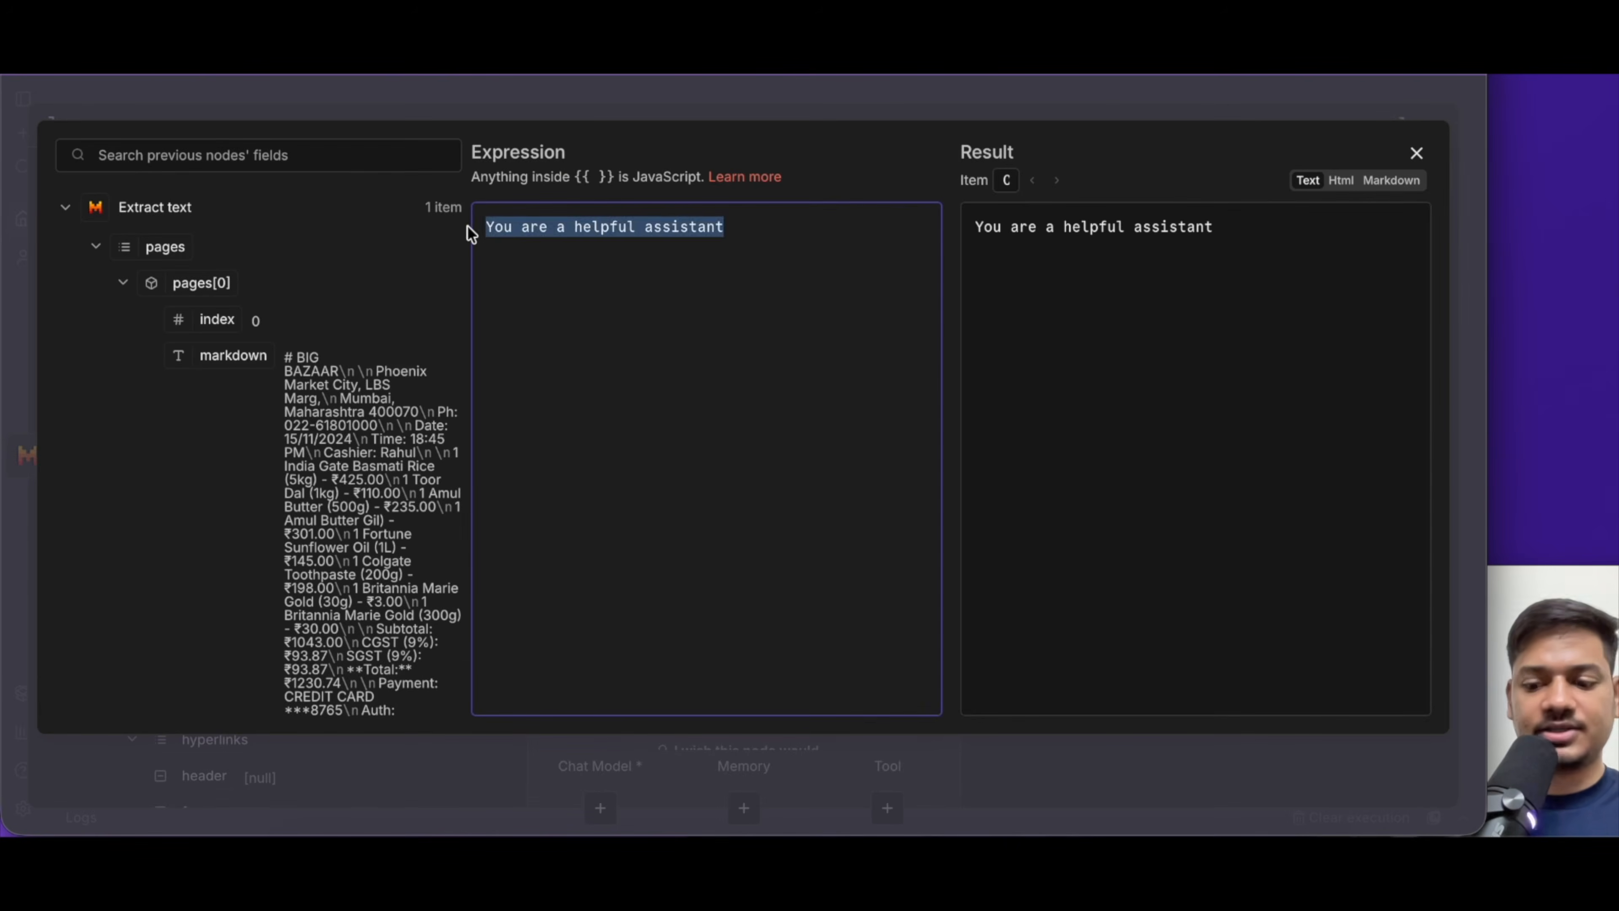
pyautogui.press('BackSpace')
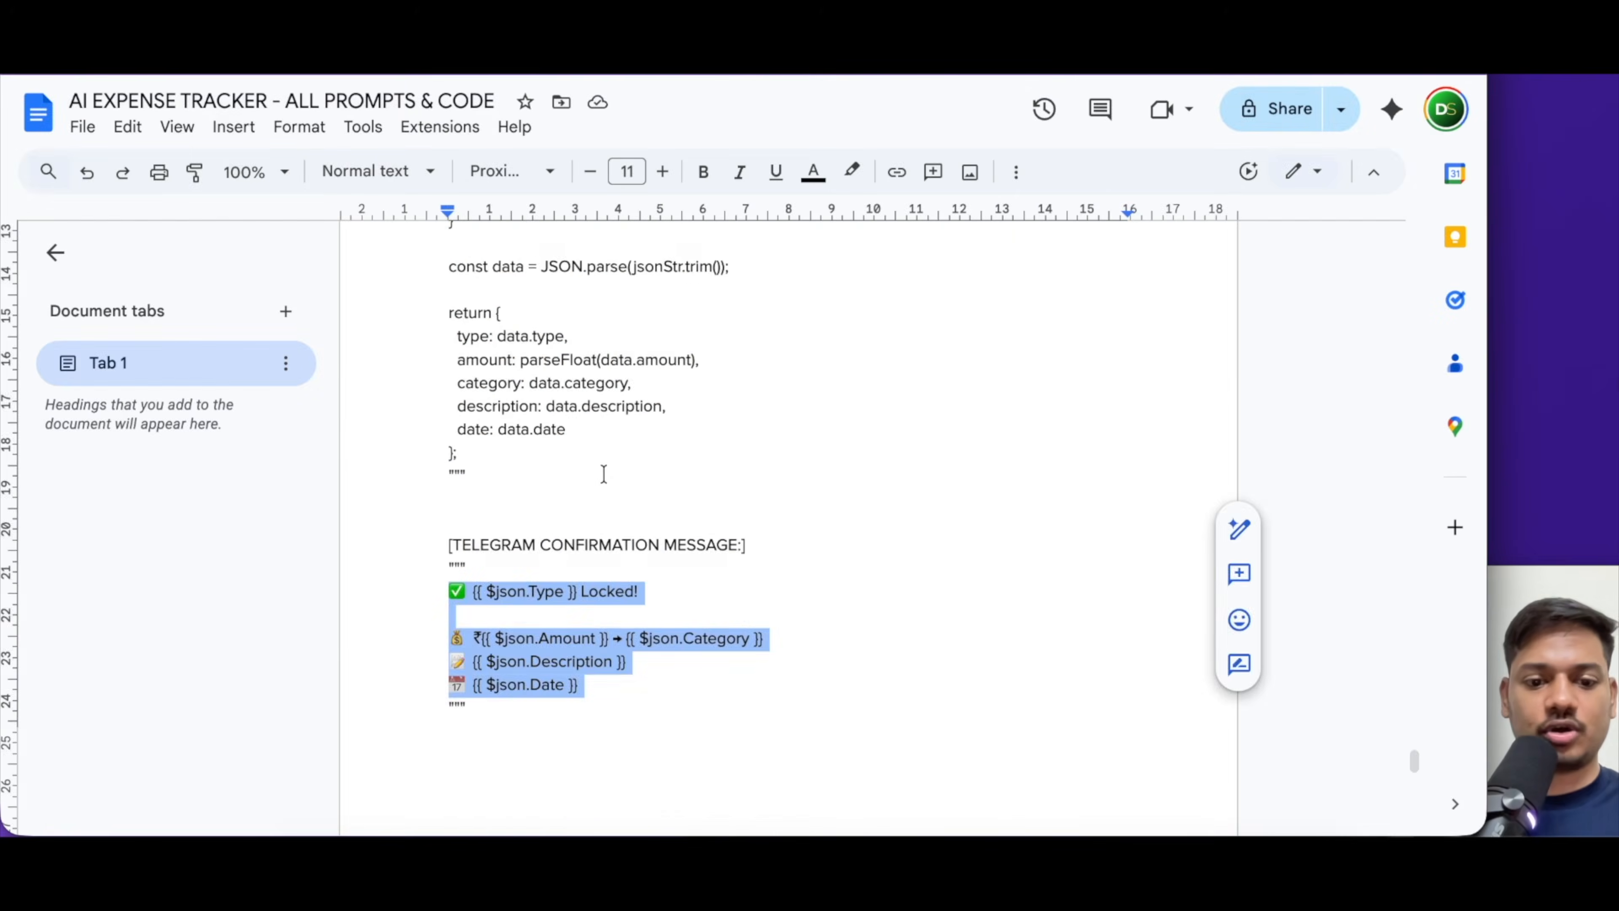
# Switch to the ALL PROMPTS & CODE Google Doc, copy the system prompt, and view the AI Finance Tracker (Telegram) resources in the AutomationX classroom
pyautogui.moveTo(449, 238); pyautogui.dragTo(946, 630)
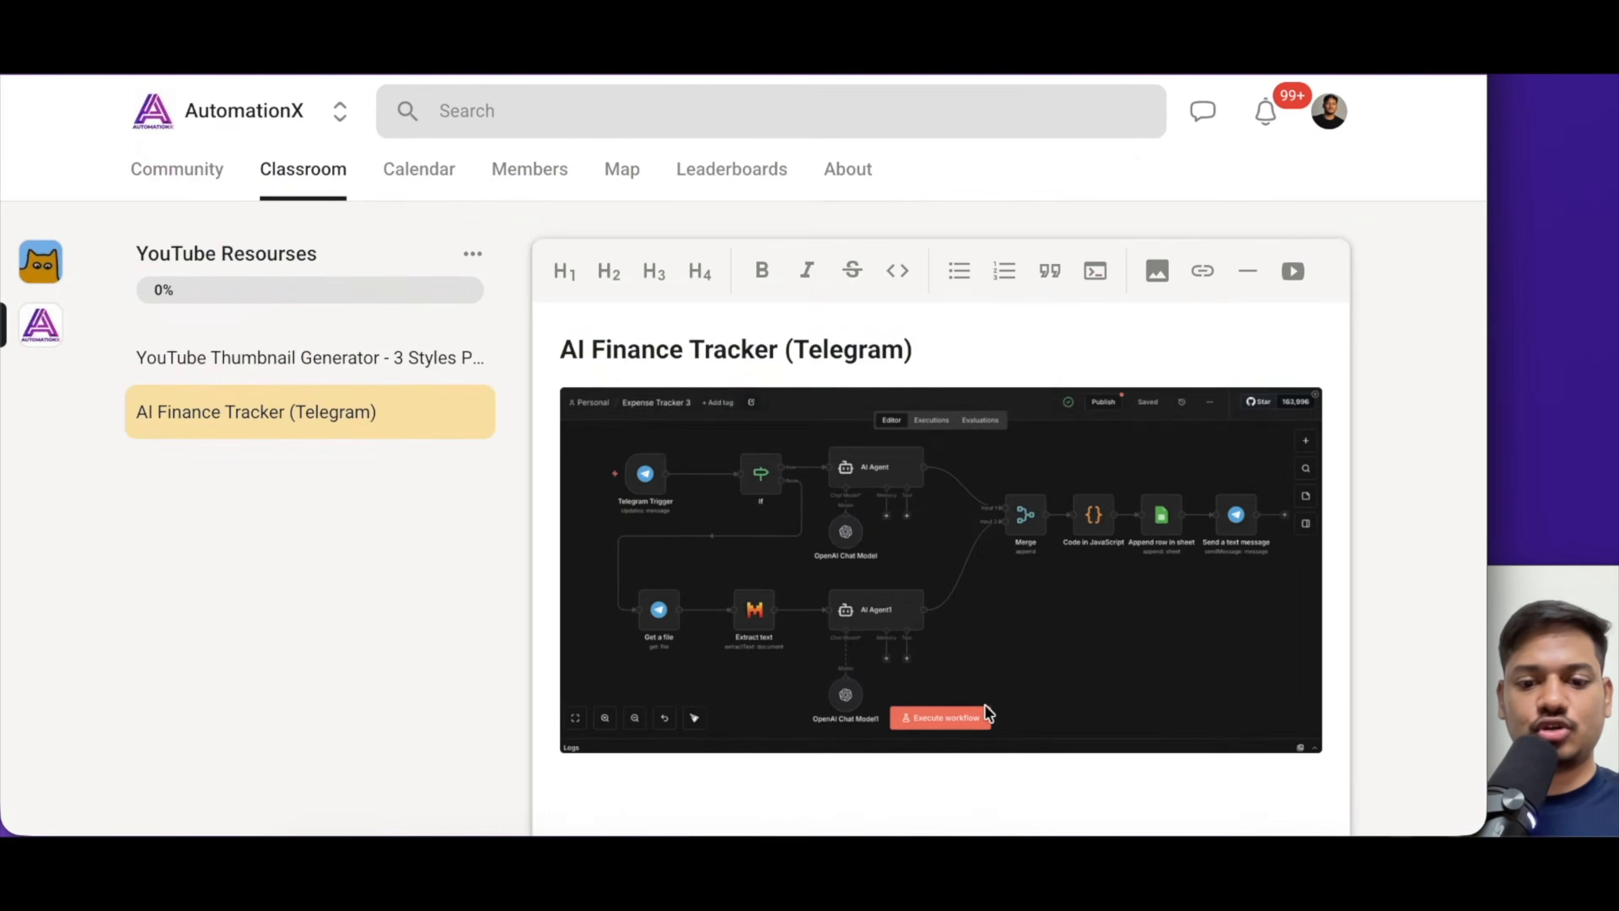
pyautogui.scroll(-5, 987, 712)
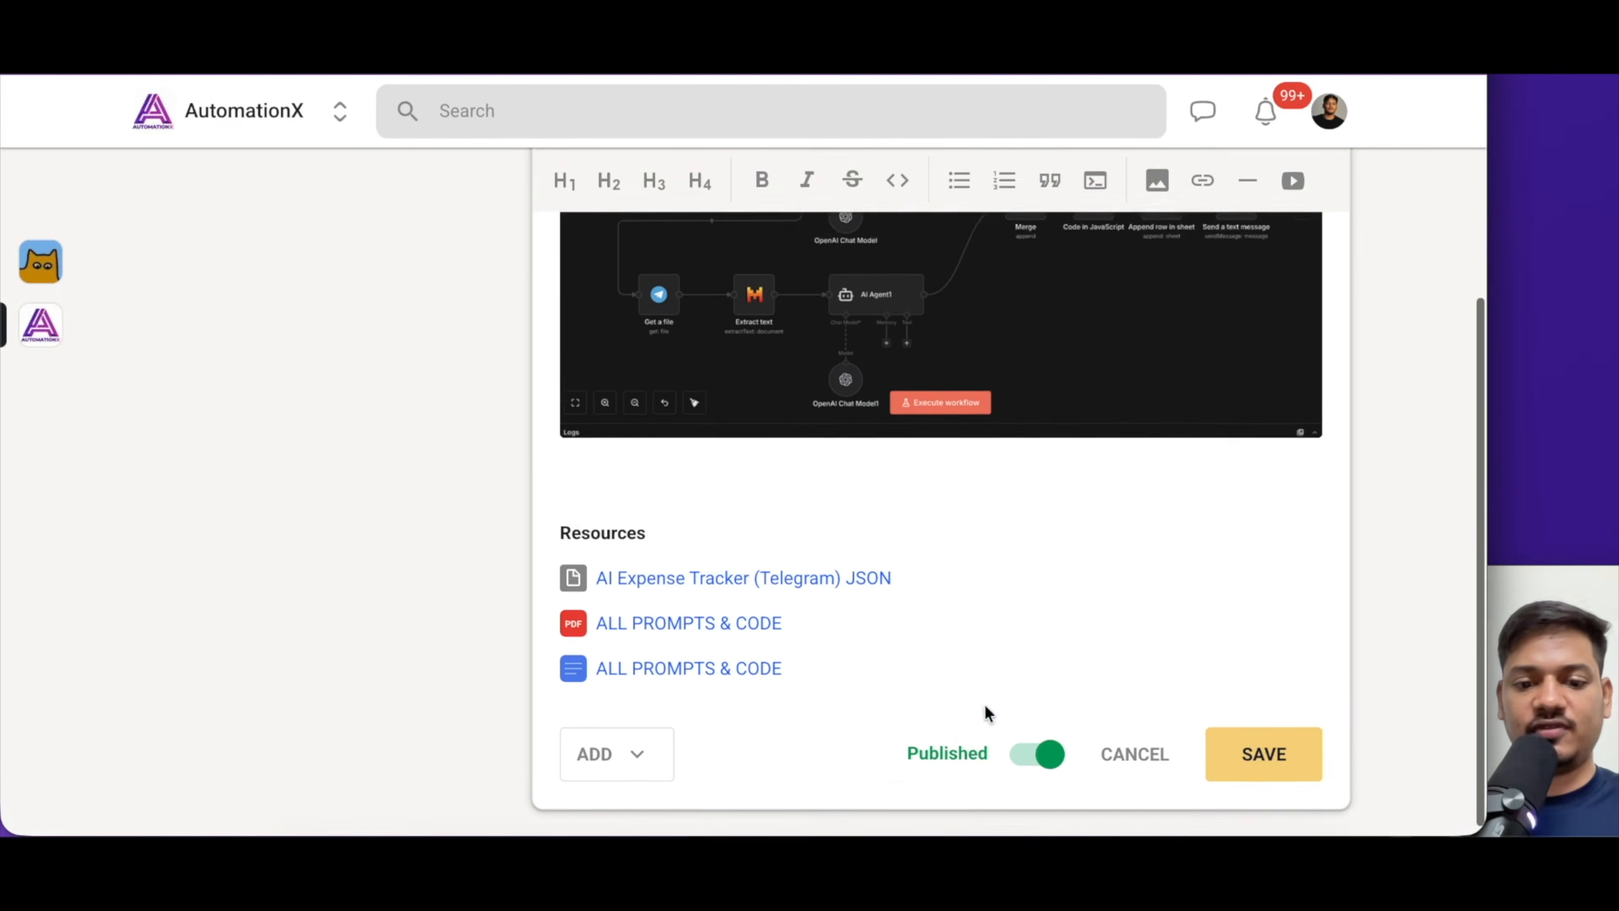
pyautogui.scroll(5, 838, 586)
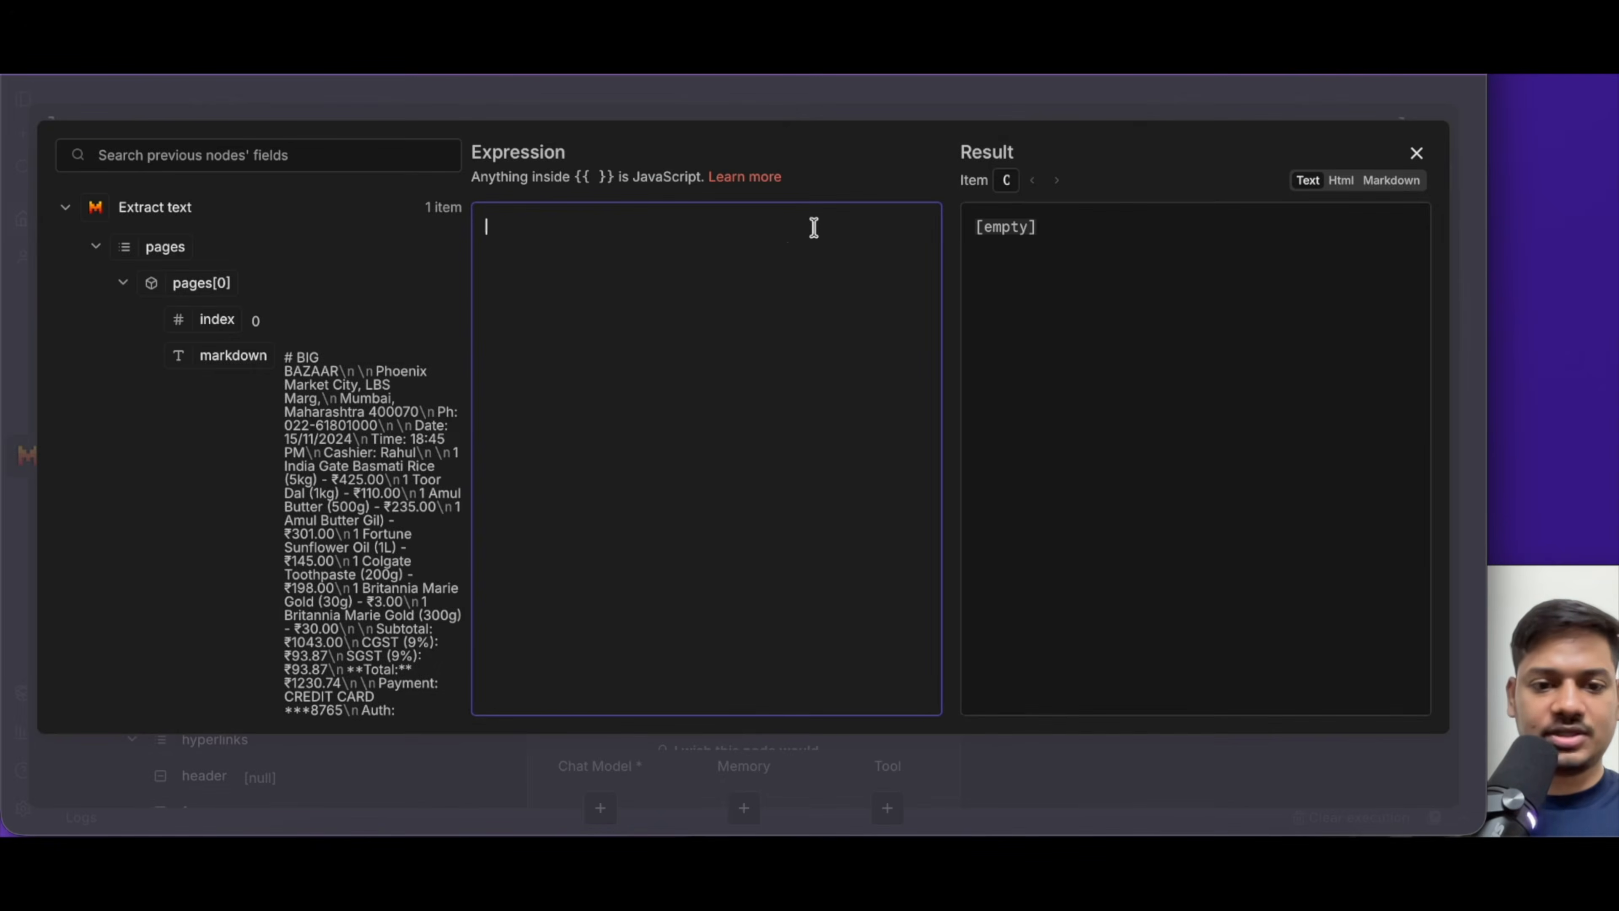
# Paste the expense tracking assistant prompt as the System Message in n8n, review its rules, and close the expression editor
pyautogui.hotkey('ctrl', 'v')
pyautogui.scroll(15, 711, 479)
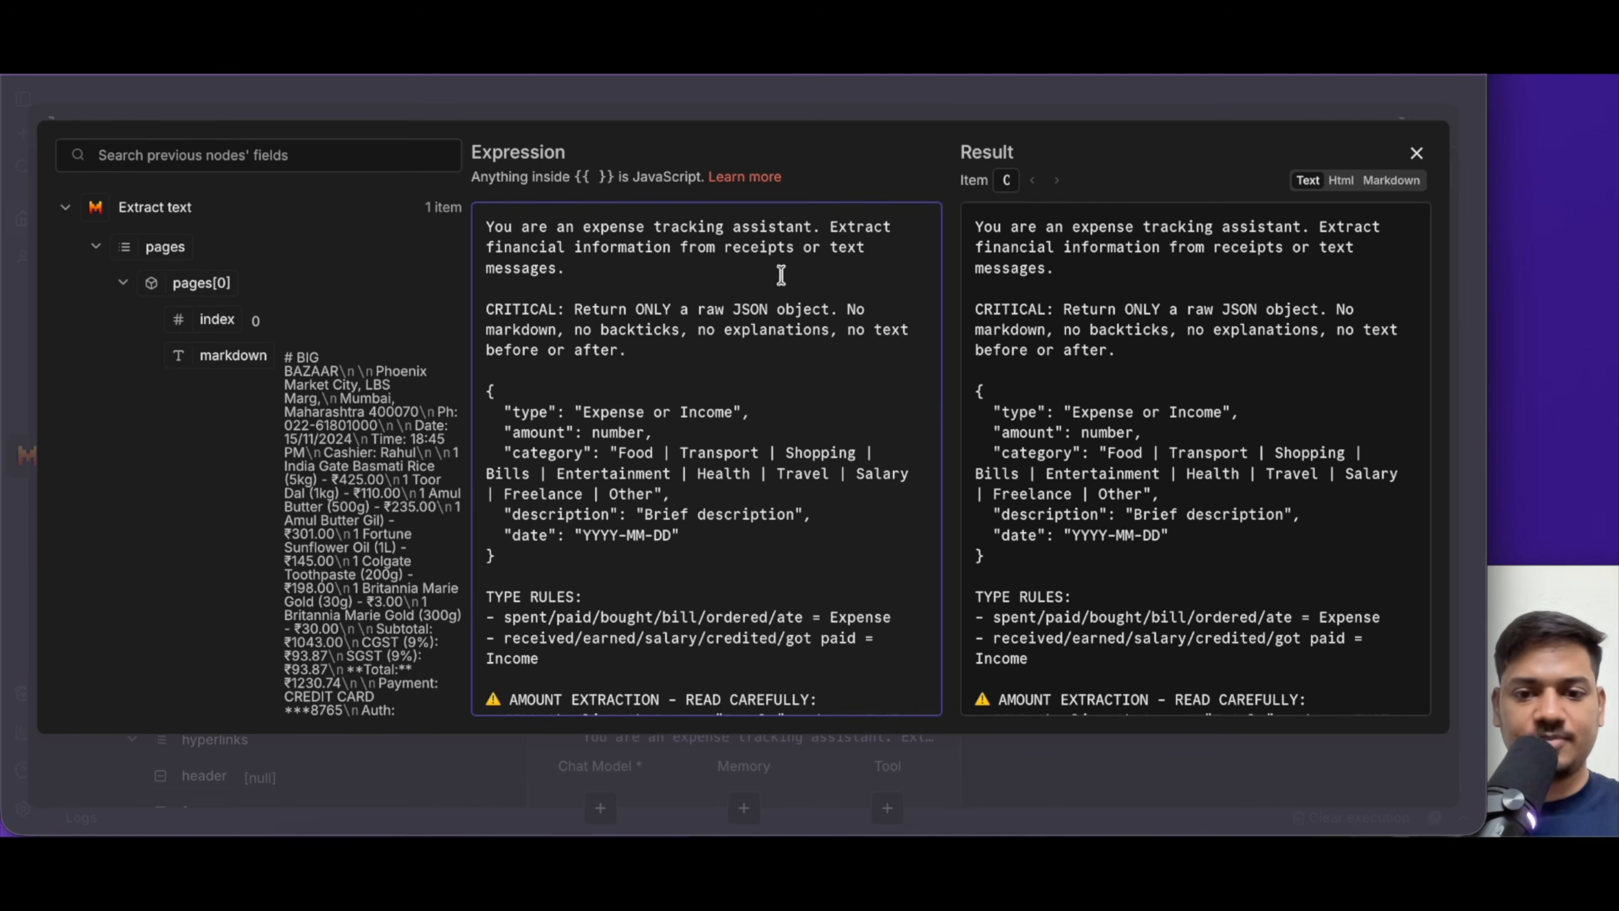
pyautogui.scroll(-8, 646, 434)
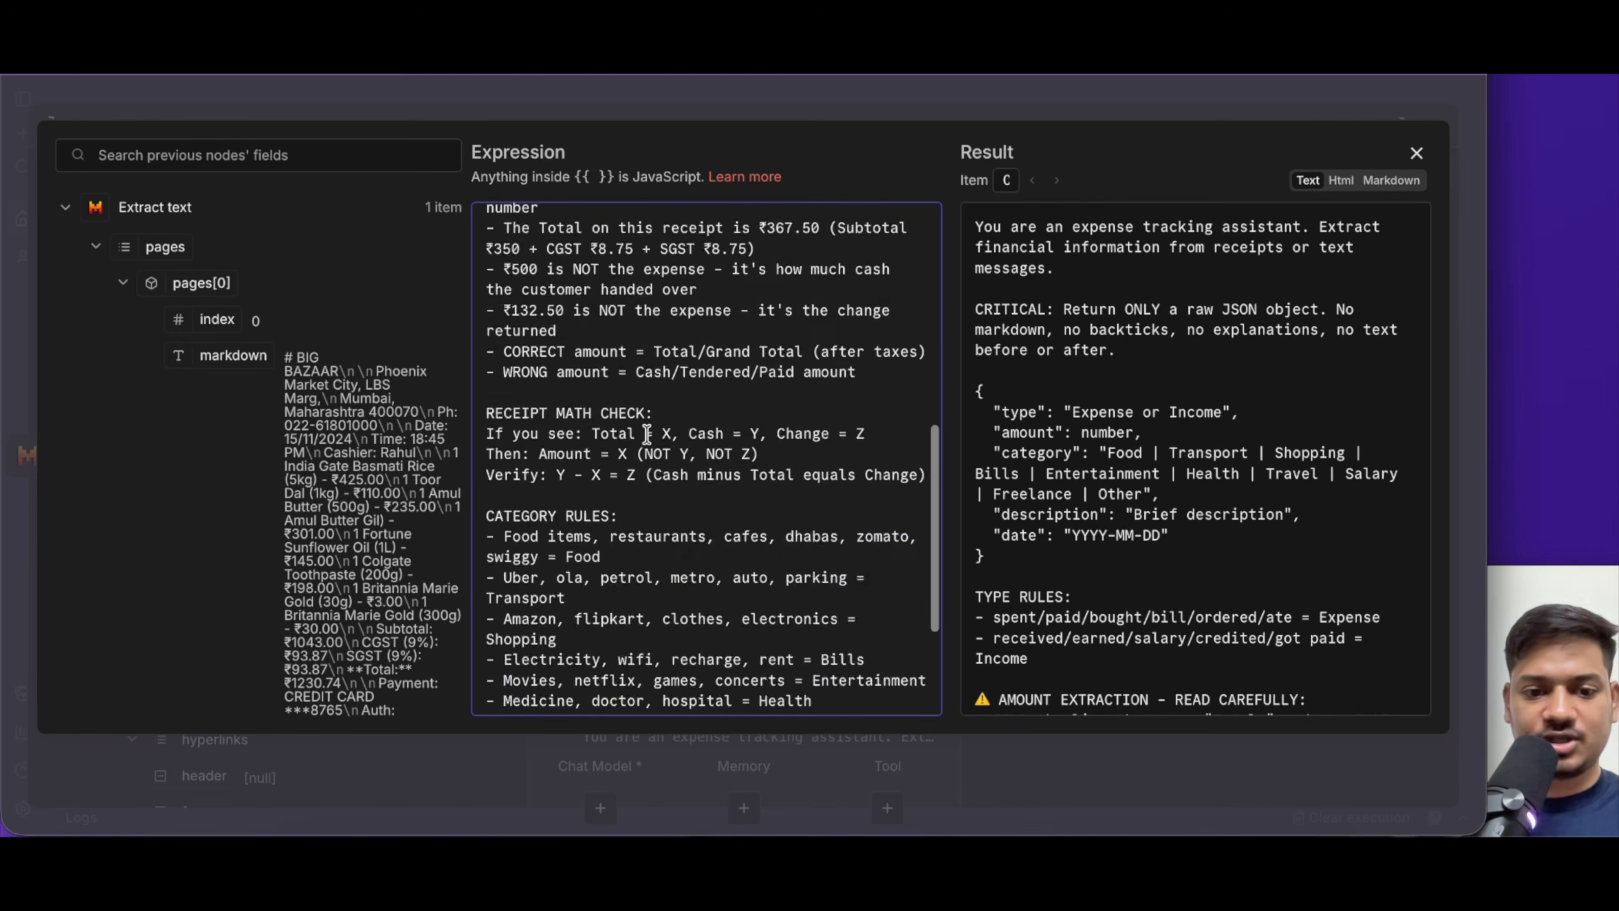
pyautogui.scroll(6, 646, 434)
pyautogui.scroll(3, 646, 434)
pyautogui.click(1416, 153)
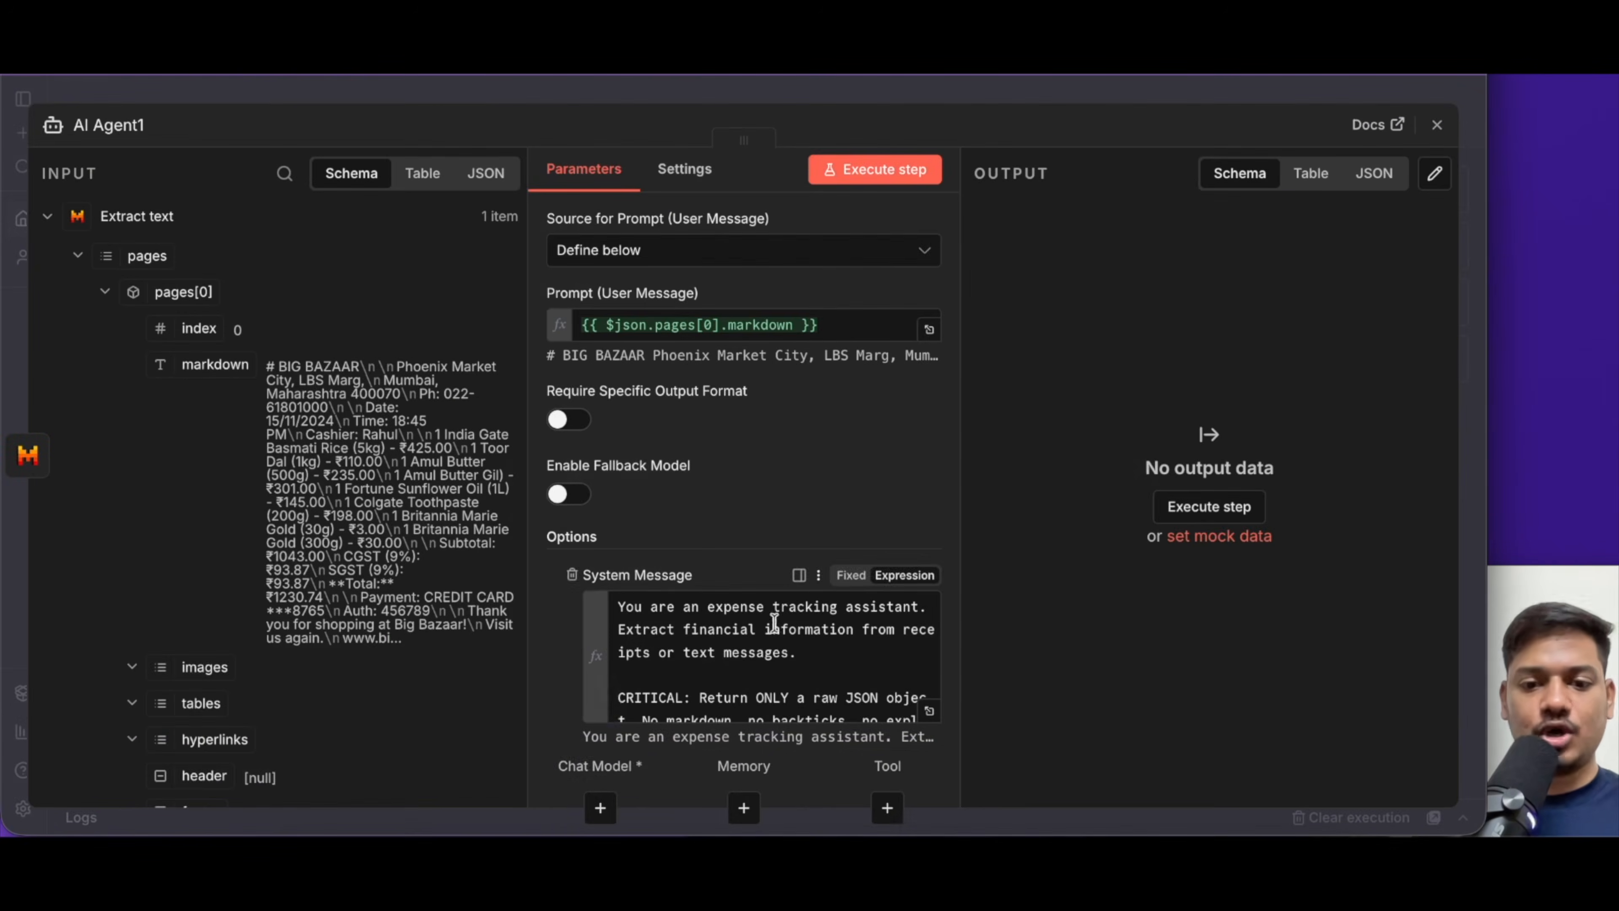
# Attach an OpenAI Chat Model to AI Agent1, using the OpenAi account credential and the gpt-4.1-mini model
pyautogui.click(600, 807)
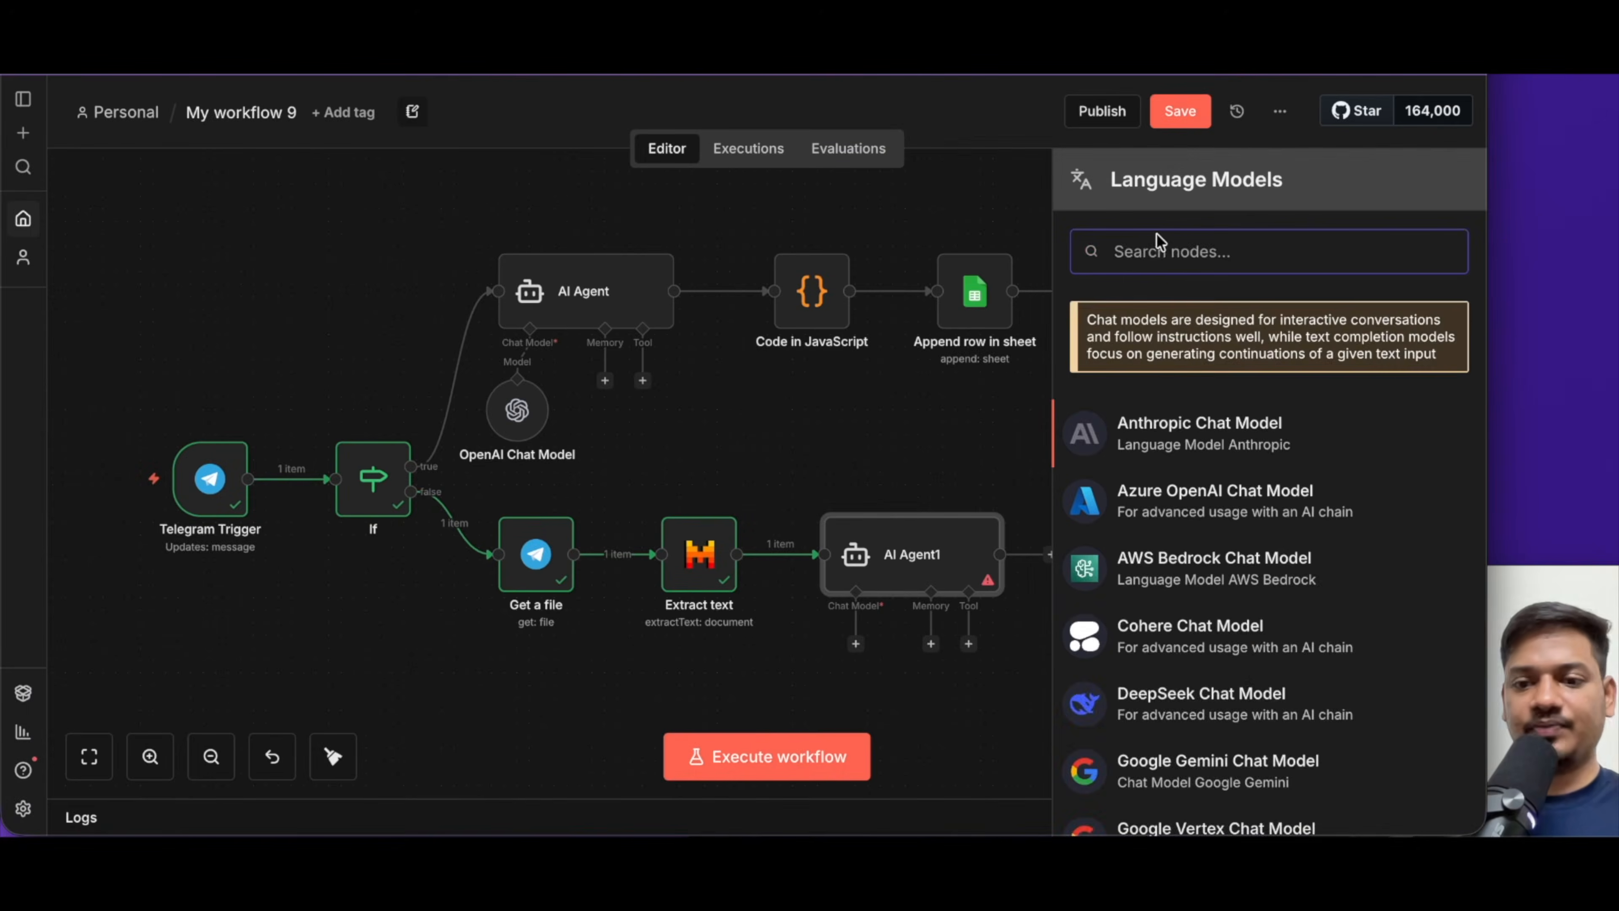
pyautogui.write('ope')
pyautogui.click(1166, 348)
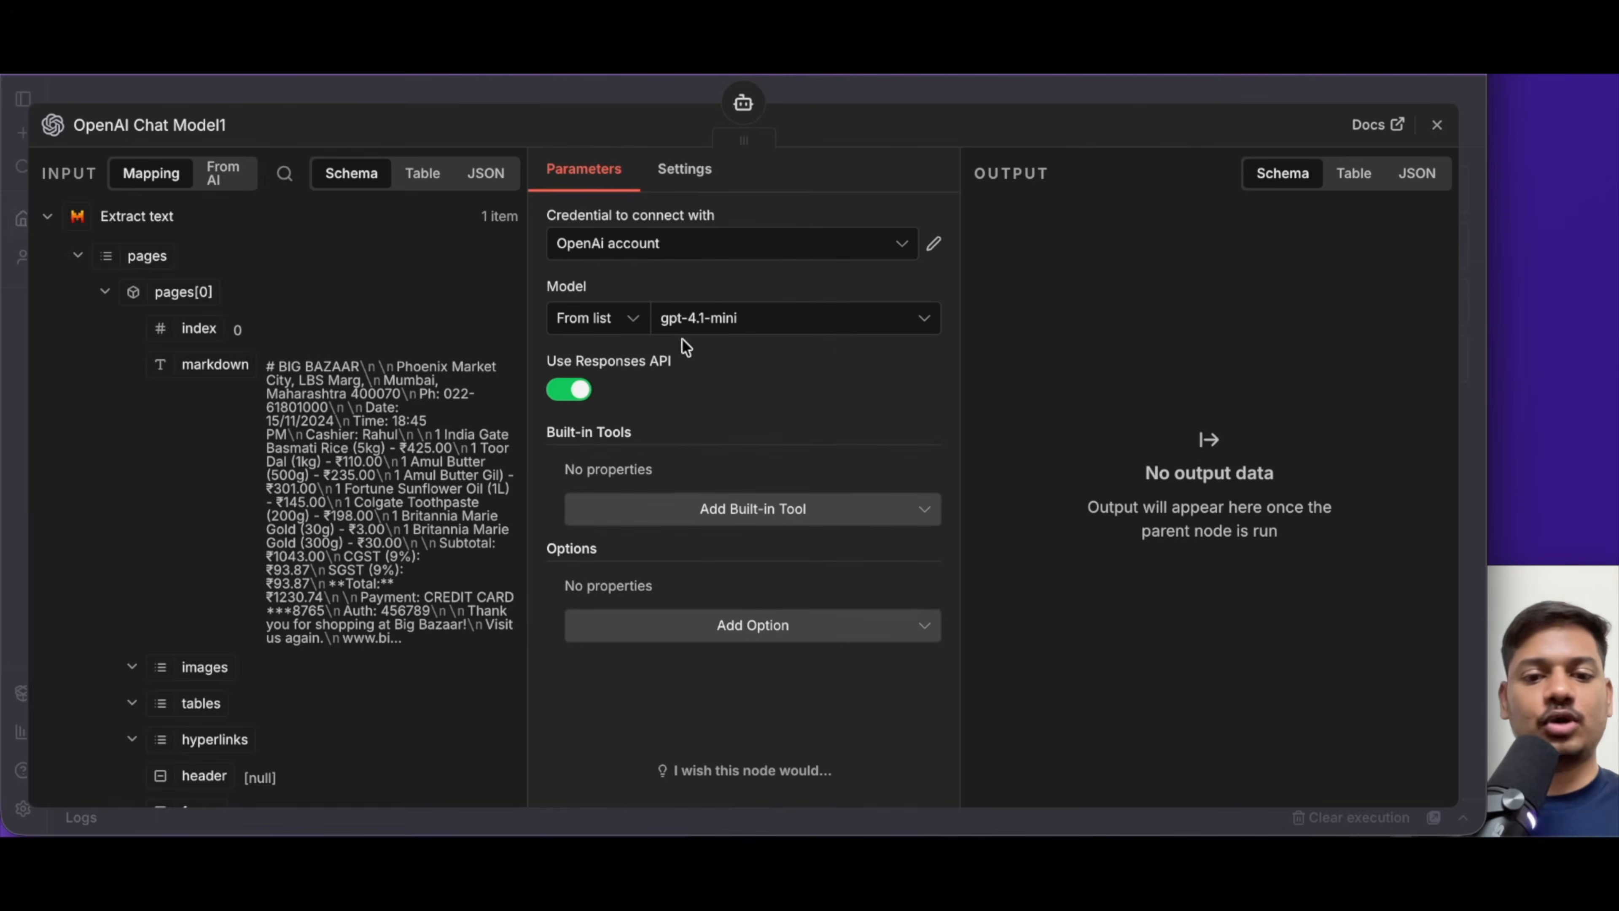
pyautogui.click(1437, 125)
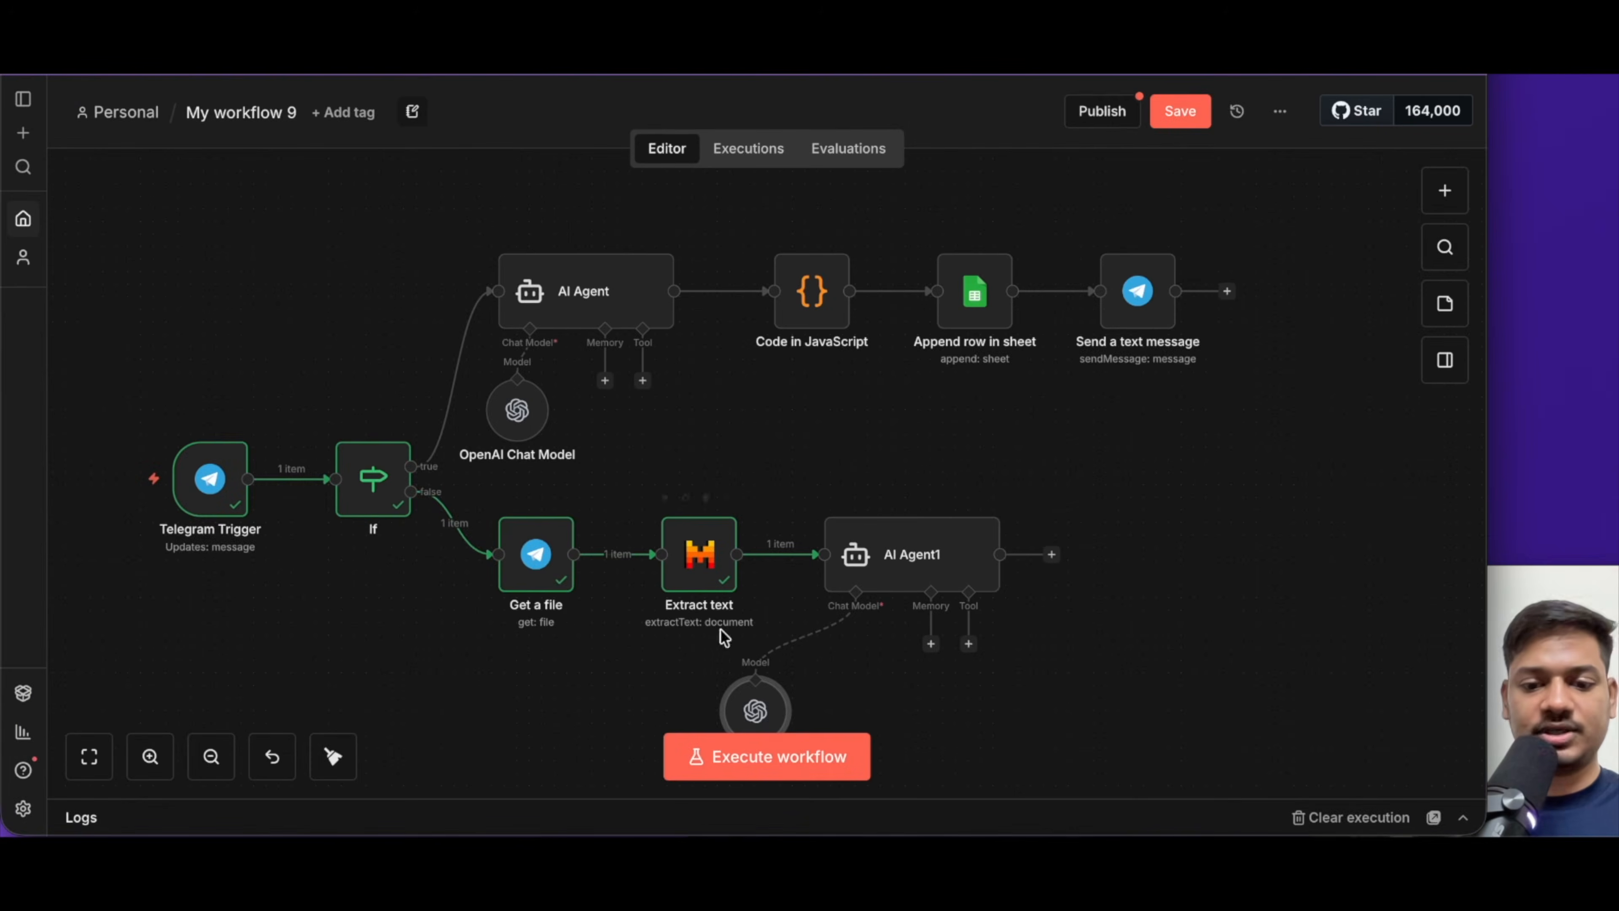
# Run AI Agent1 on the extracted receipt text, check its JSON output, and close the node
pyautogui.doubleClick(918, 564)
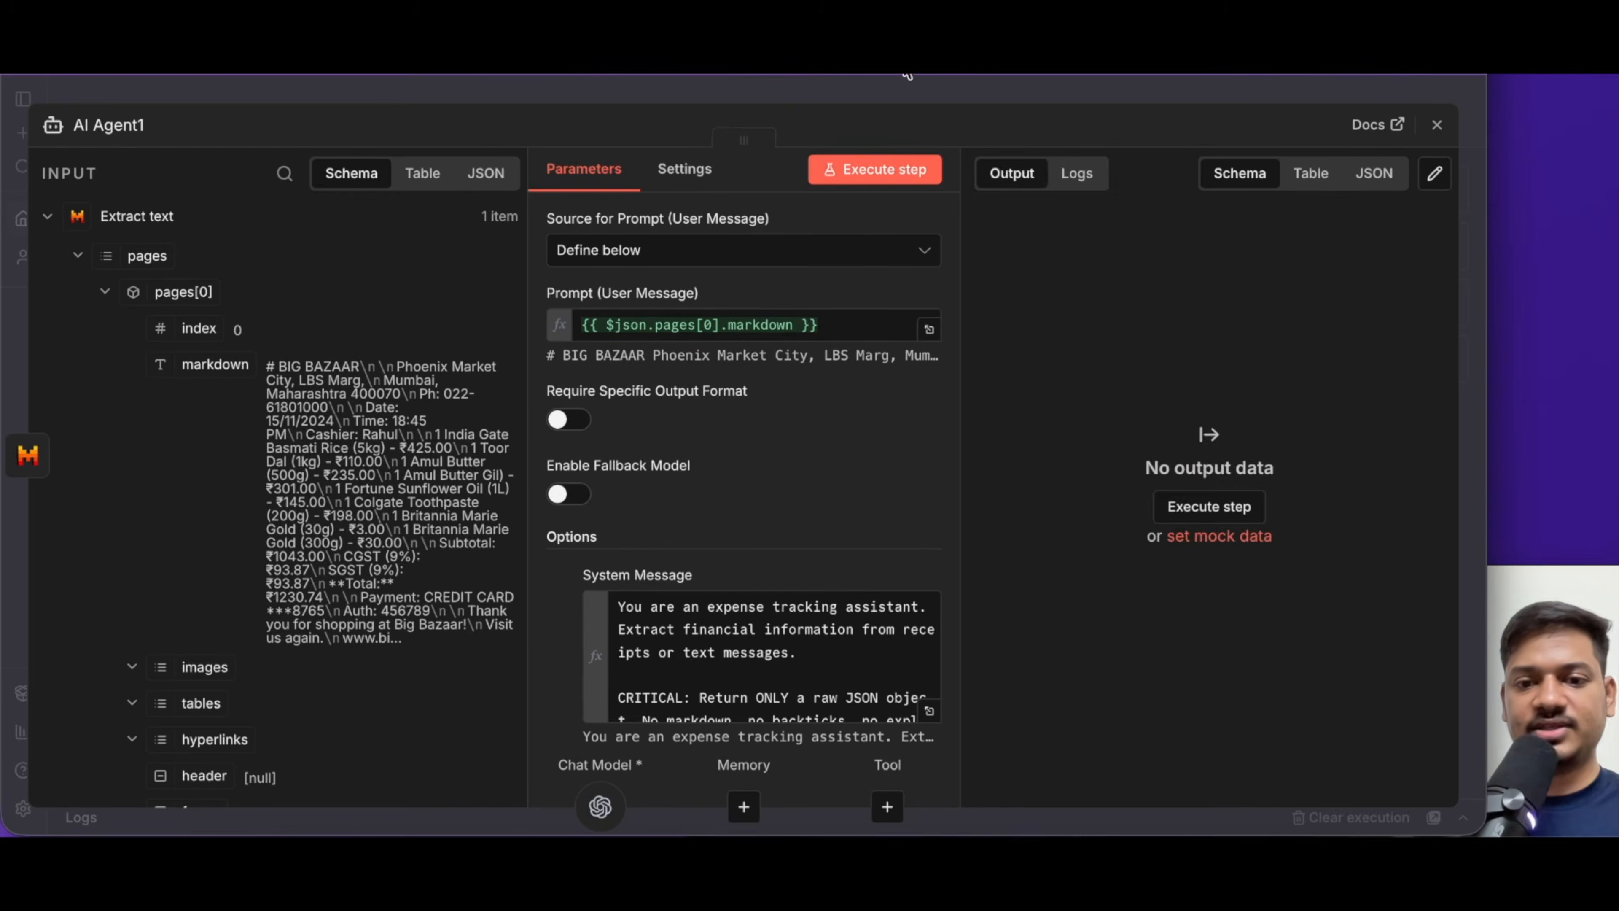
pyautogui.click(874, 169)
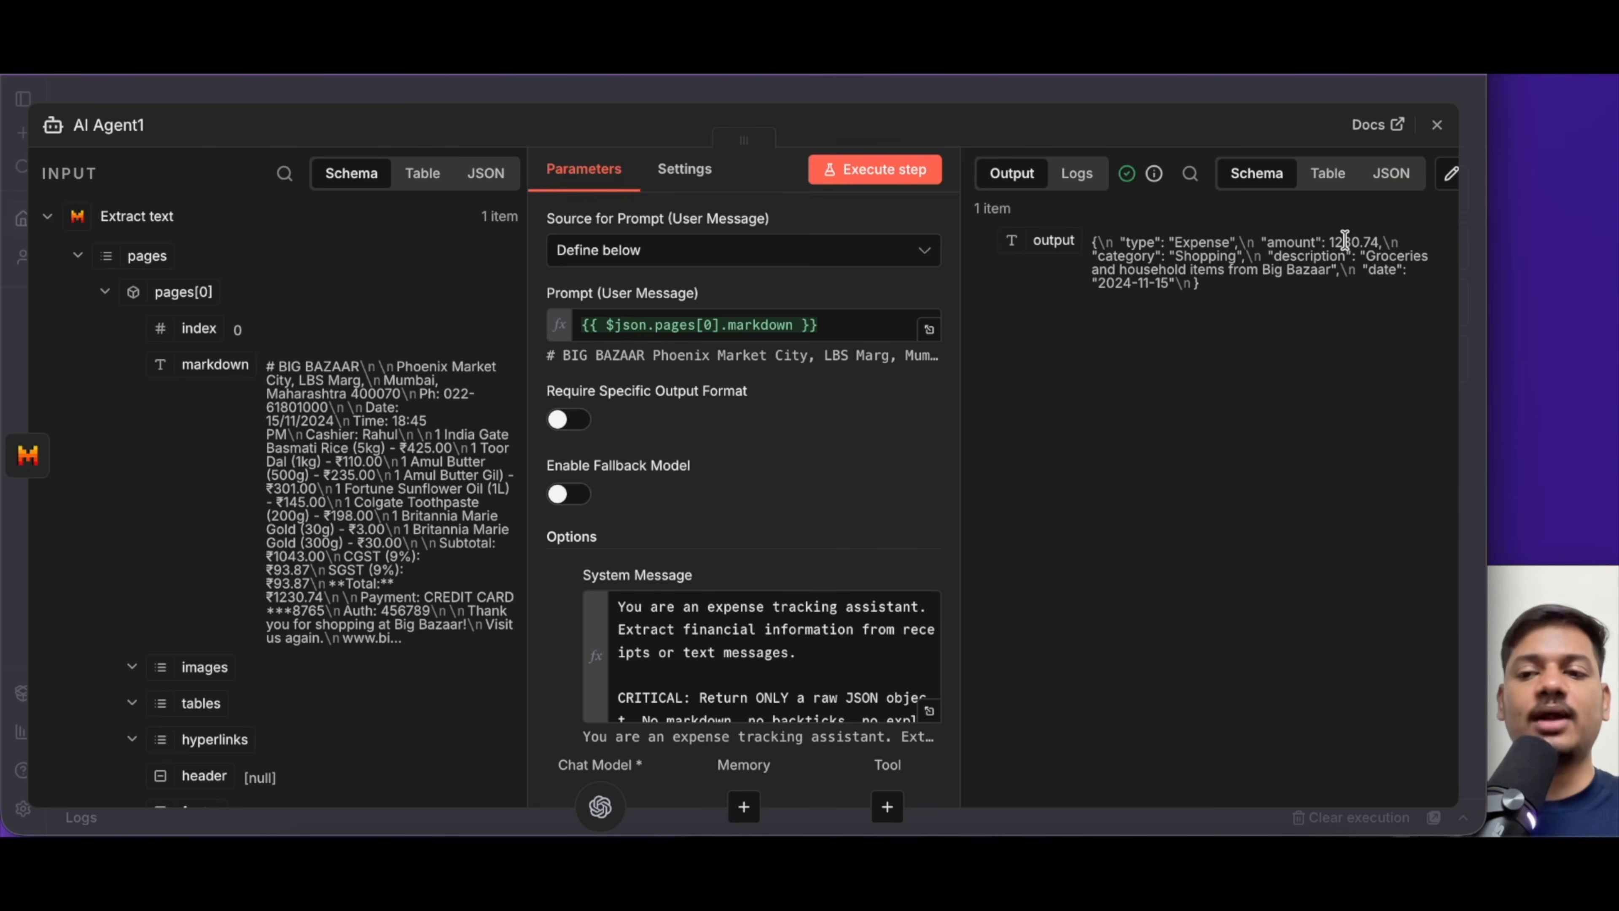
pyautogui.click(1437, 125)
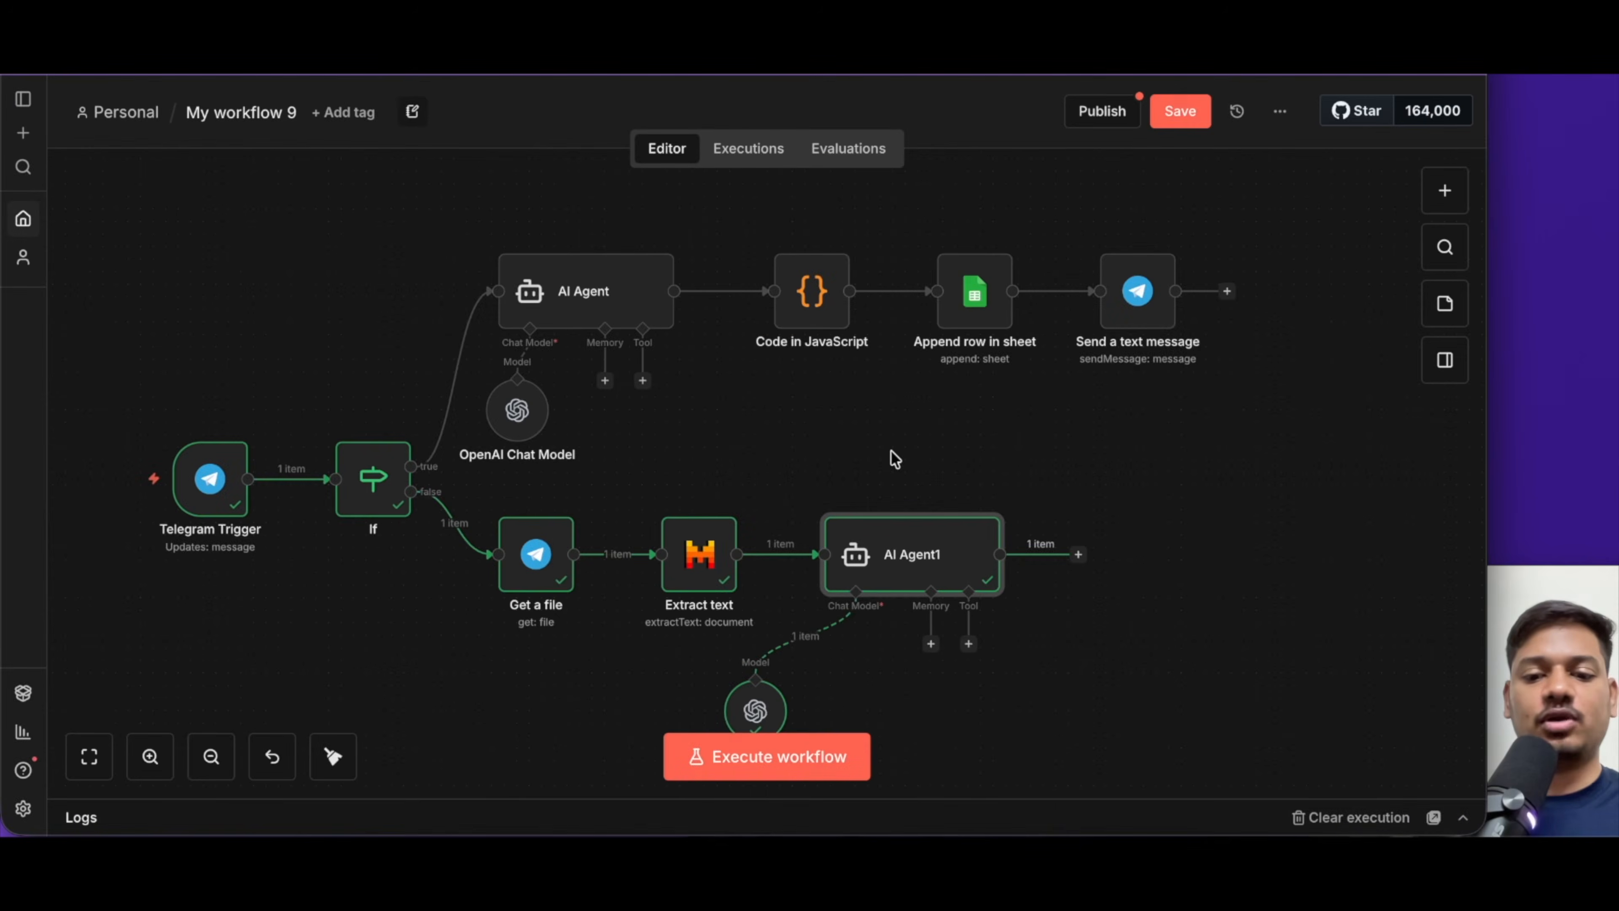
# Add a Merge node after AI Agent1 with Append mode and 2 inputs
pyautogui.scroll(-2, 894, 459)
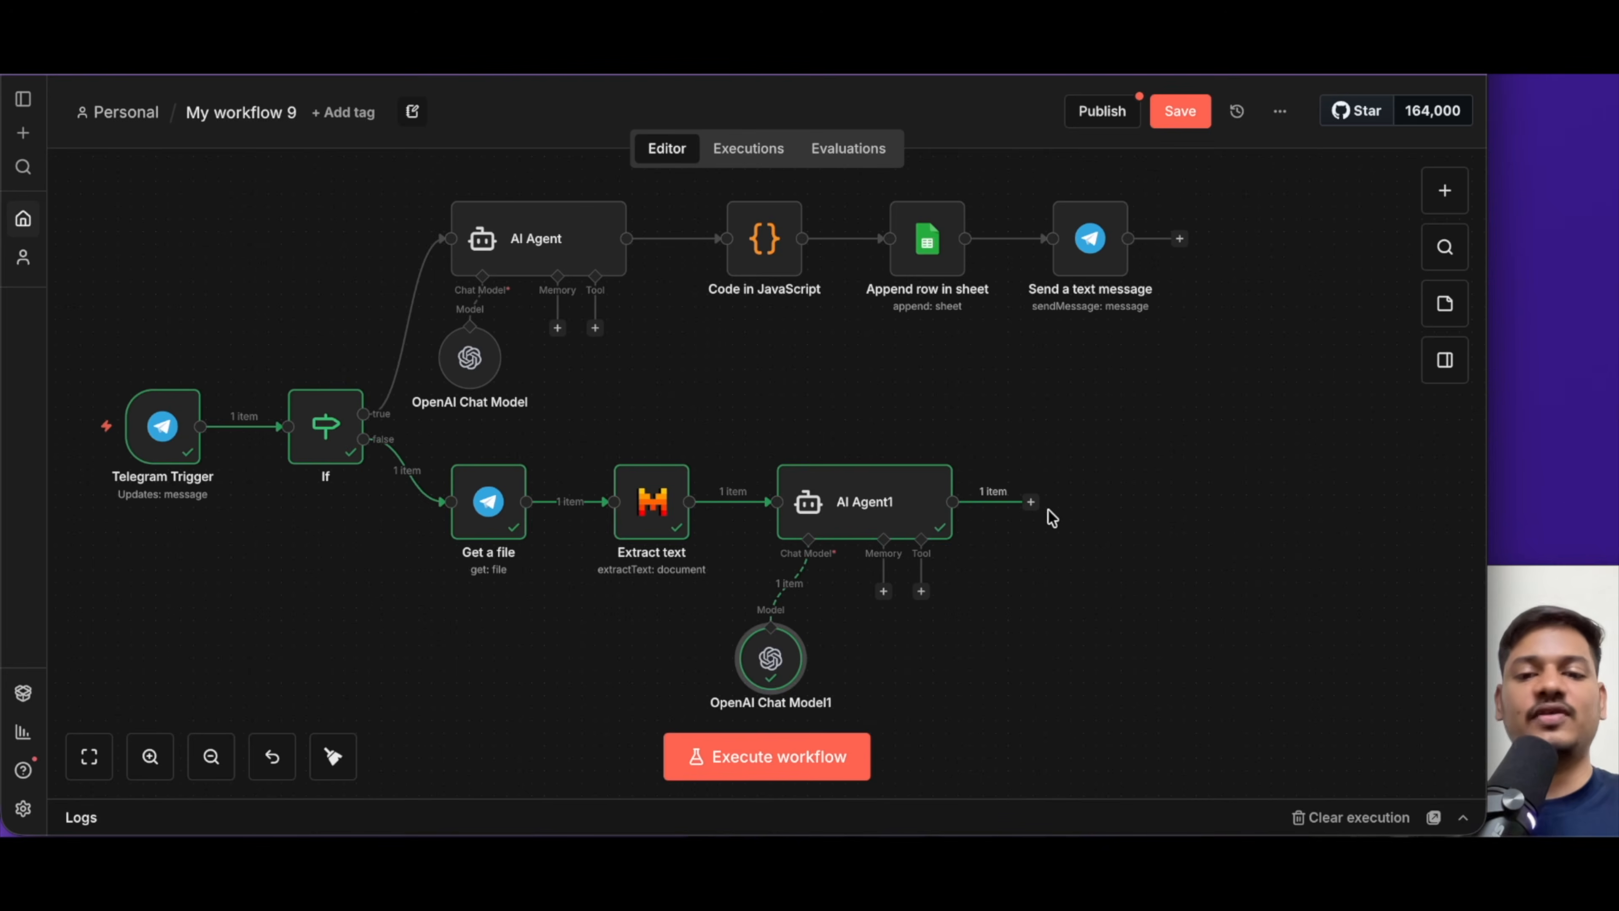
pyautogui.click(1030, 502)
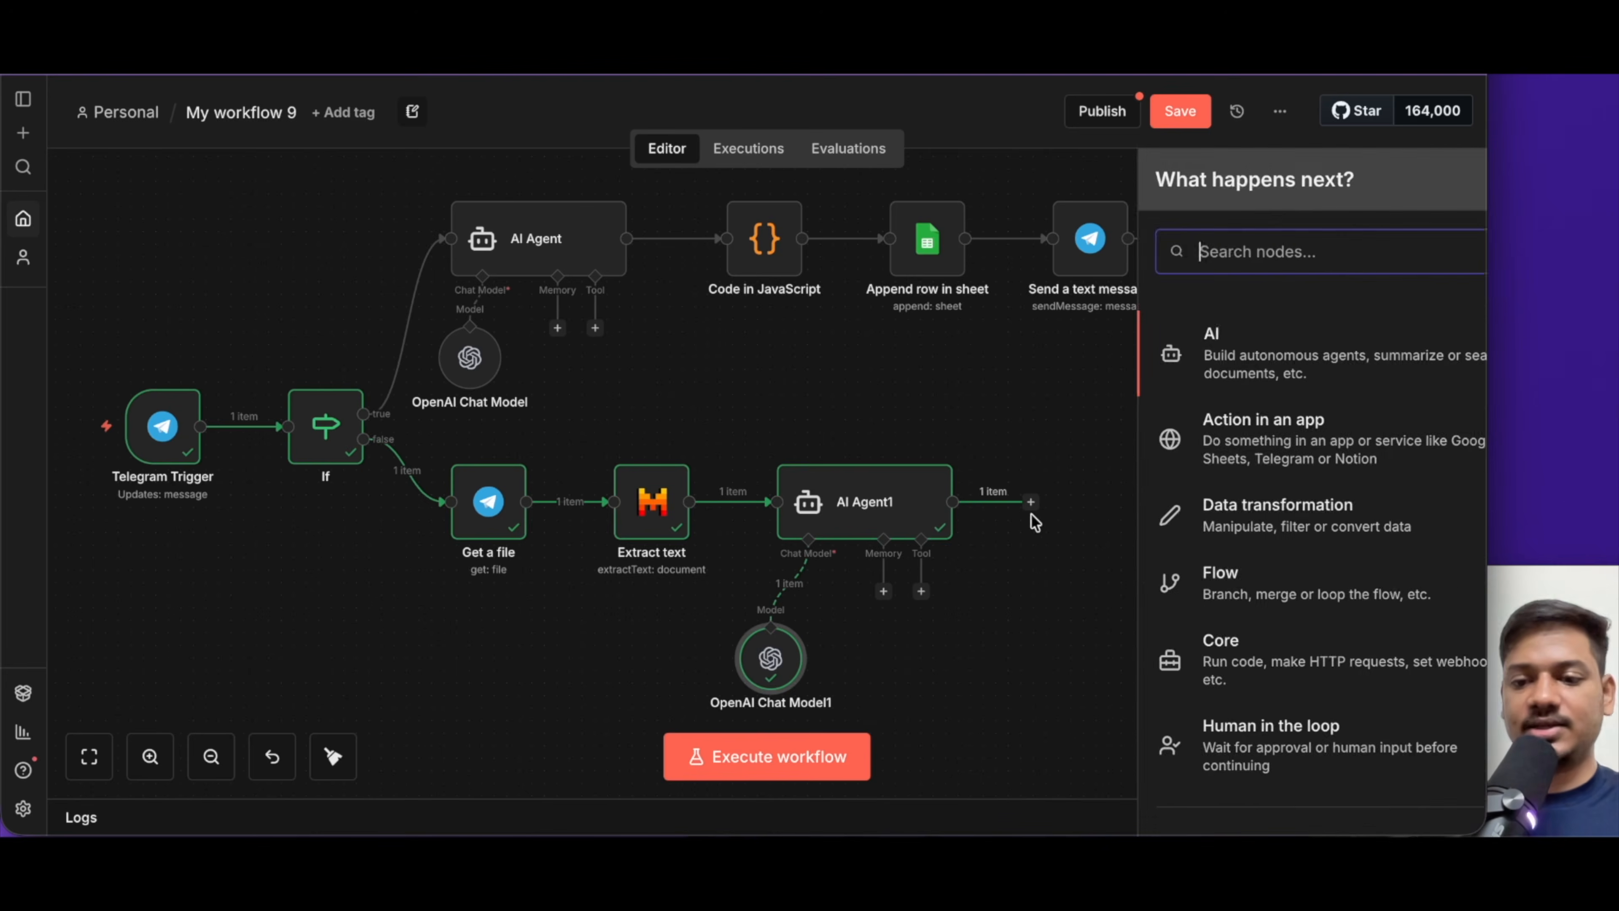
pyautogui.write('merg')
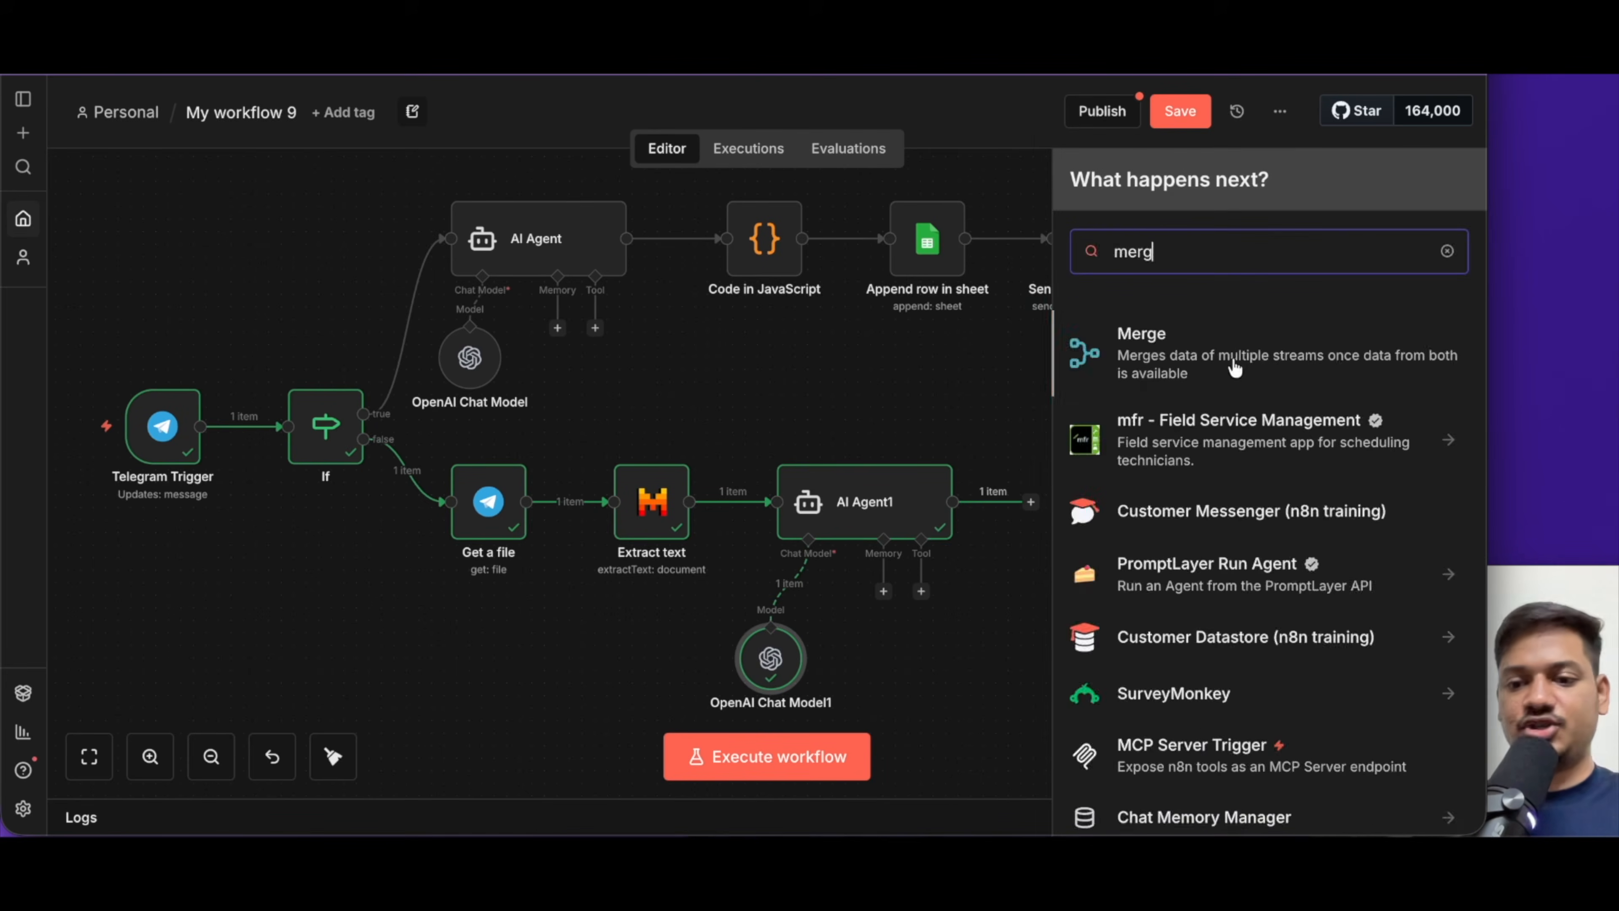
pyautogui.click(1242, 361)
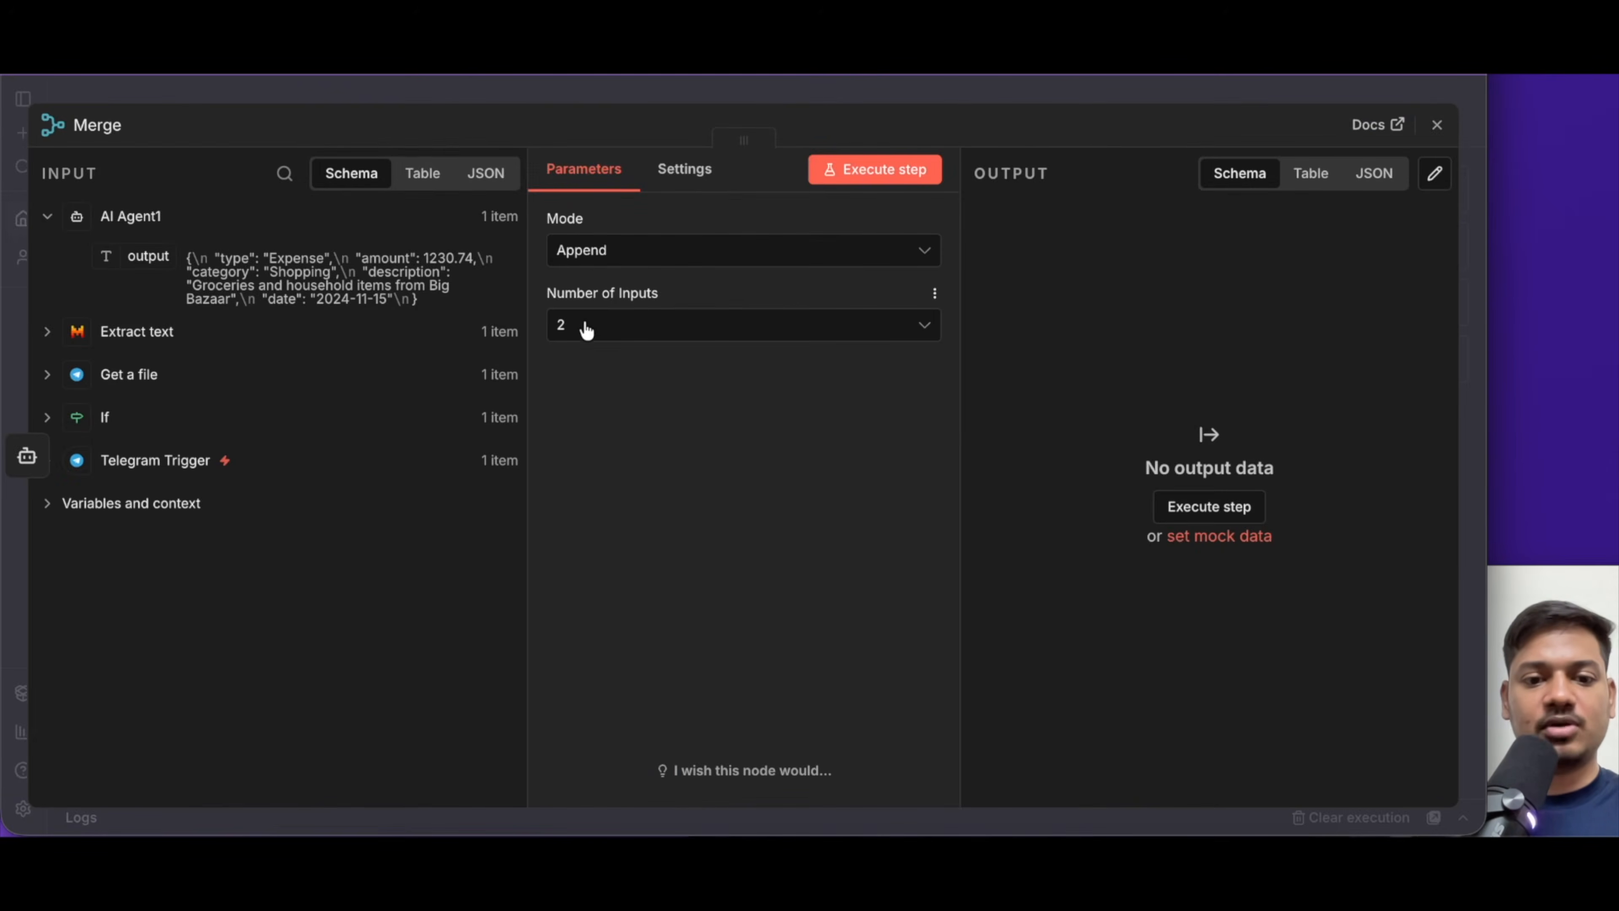
pyautogui.click(1437, 124)
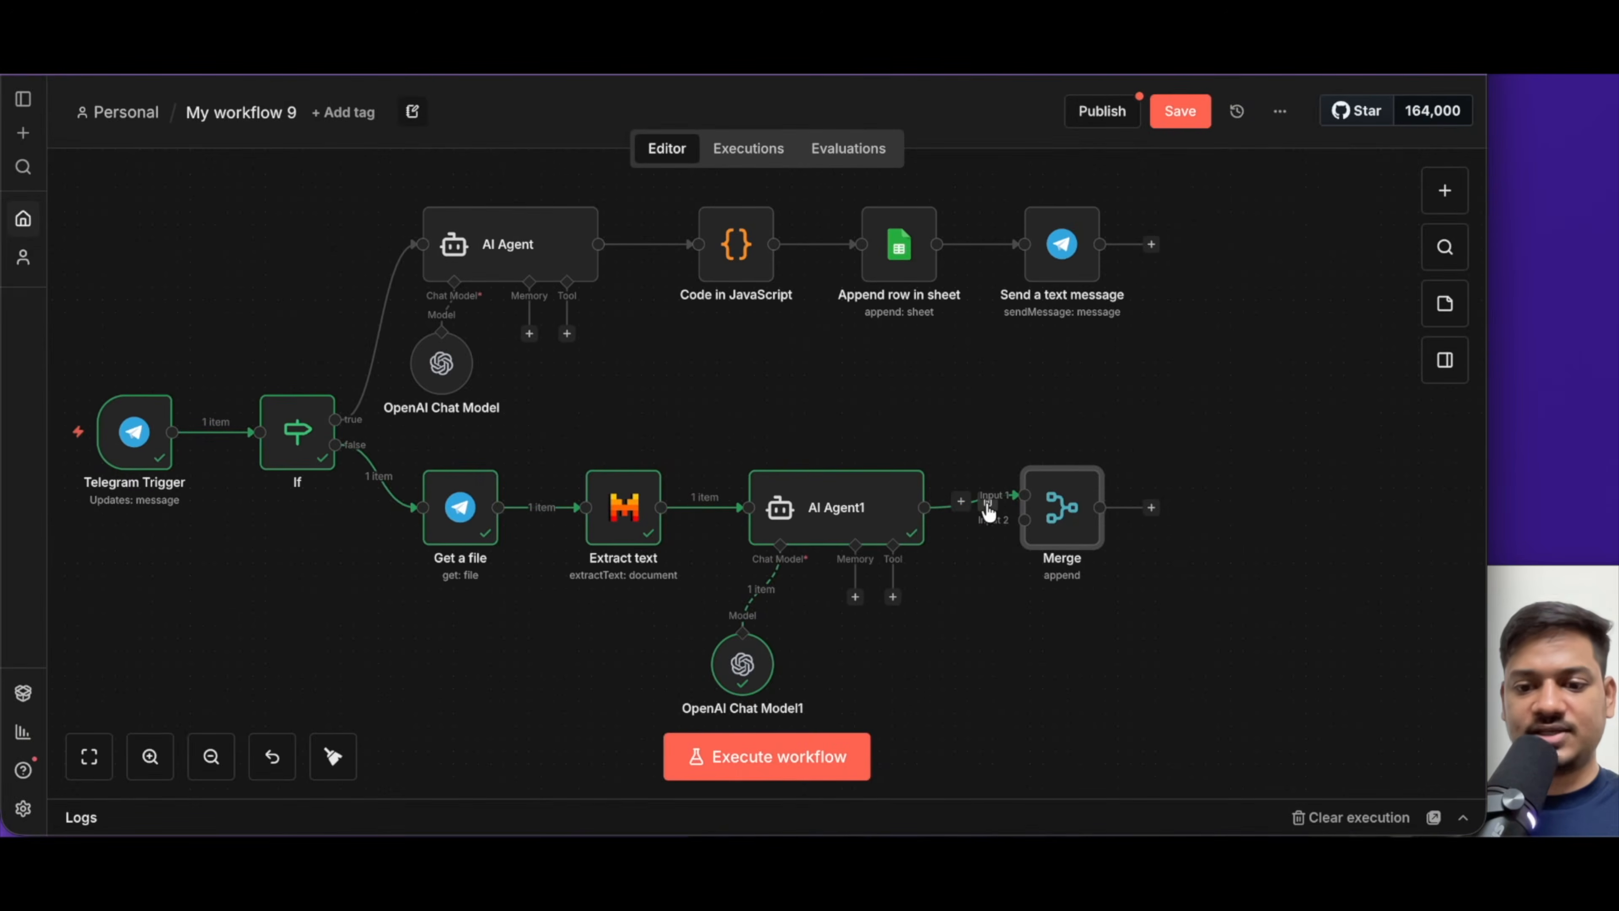
# Disconnect AI Agent1 from Merge and AI Agent from Code in JavaScript, placing Merge between the two branches
pyautogui.click(988, 511)
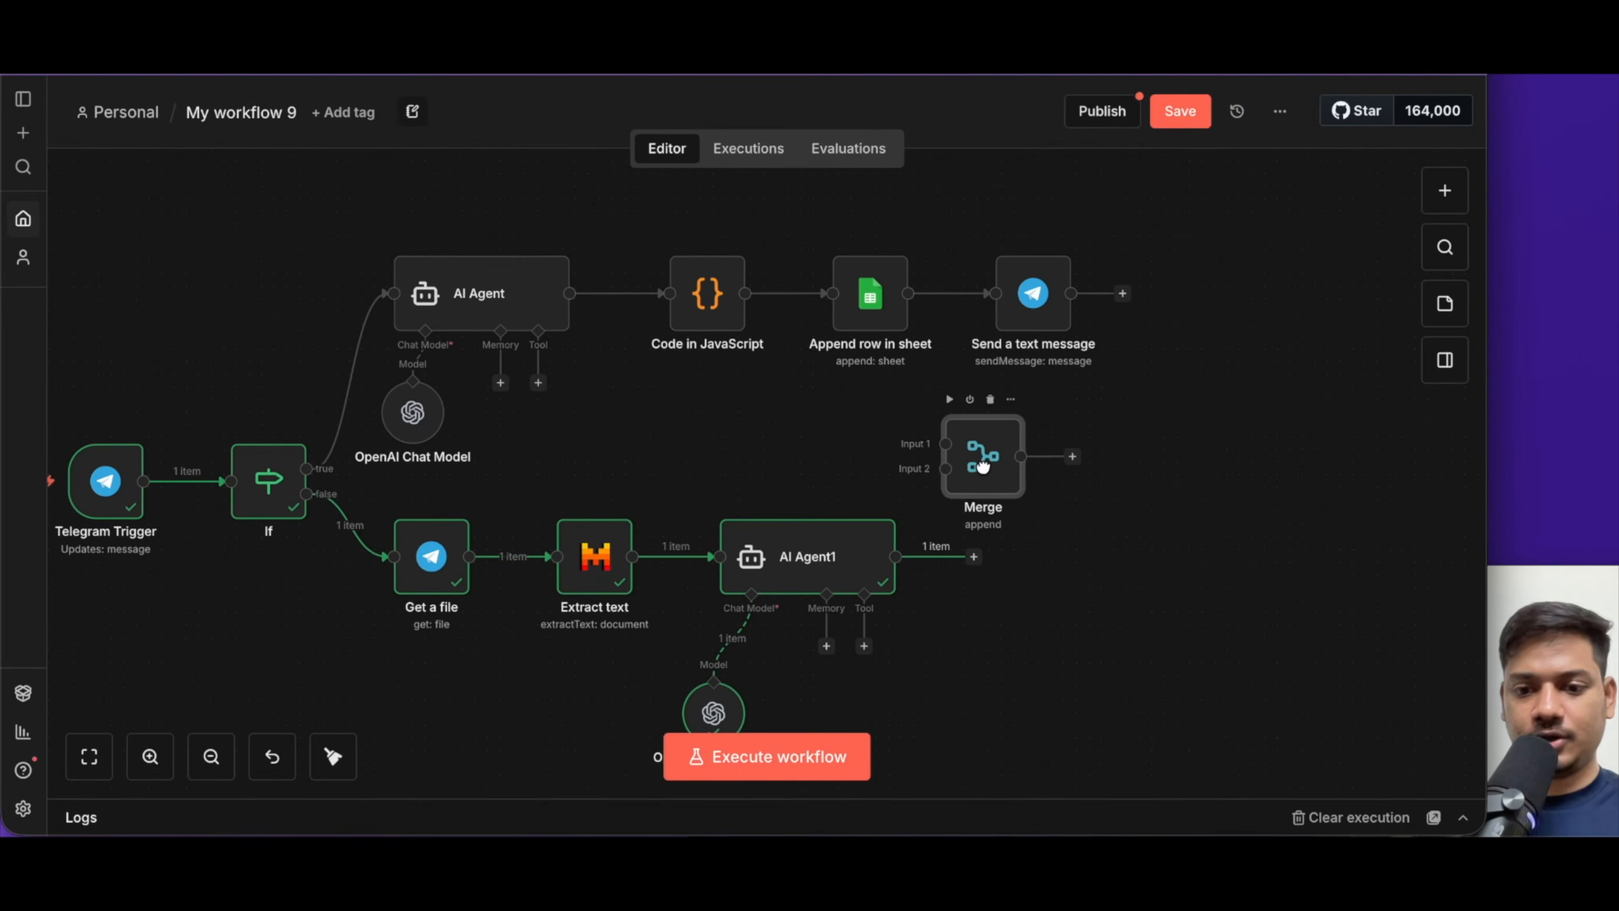
pyautogui.moveTo(979, 466); pyautogui.dragTo(980, 459)
pyautogui.moveTo(607, 293)
pyautogui.click(640, 293)
# Move the Send a text message, Append row in sheet, and Code in JavaScript nodes further right to make room for Merge
pyautogui.scroll(-3, 1123, 479)
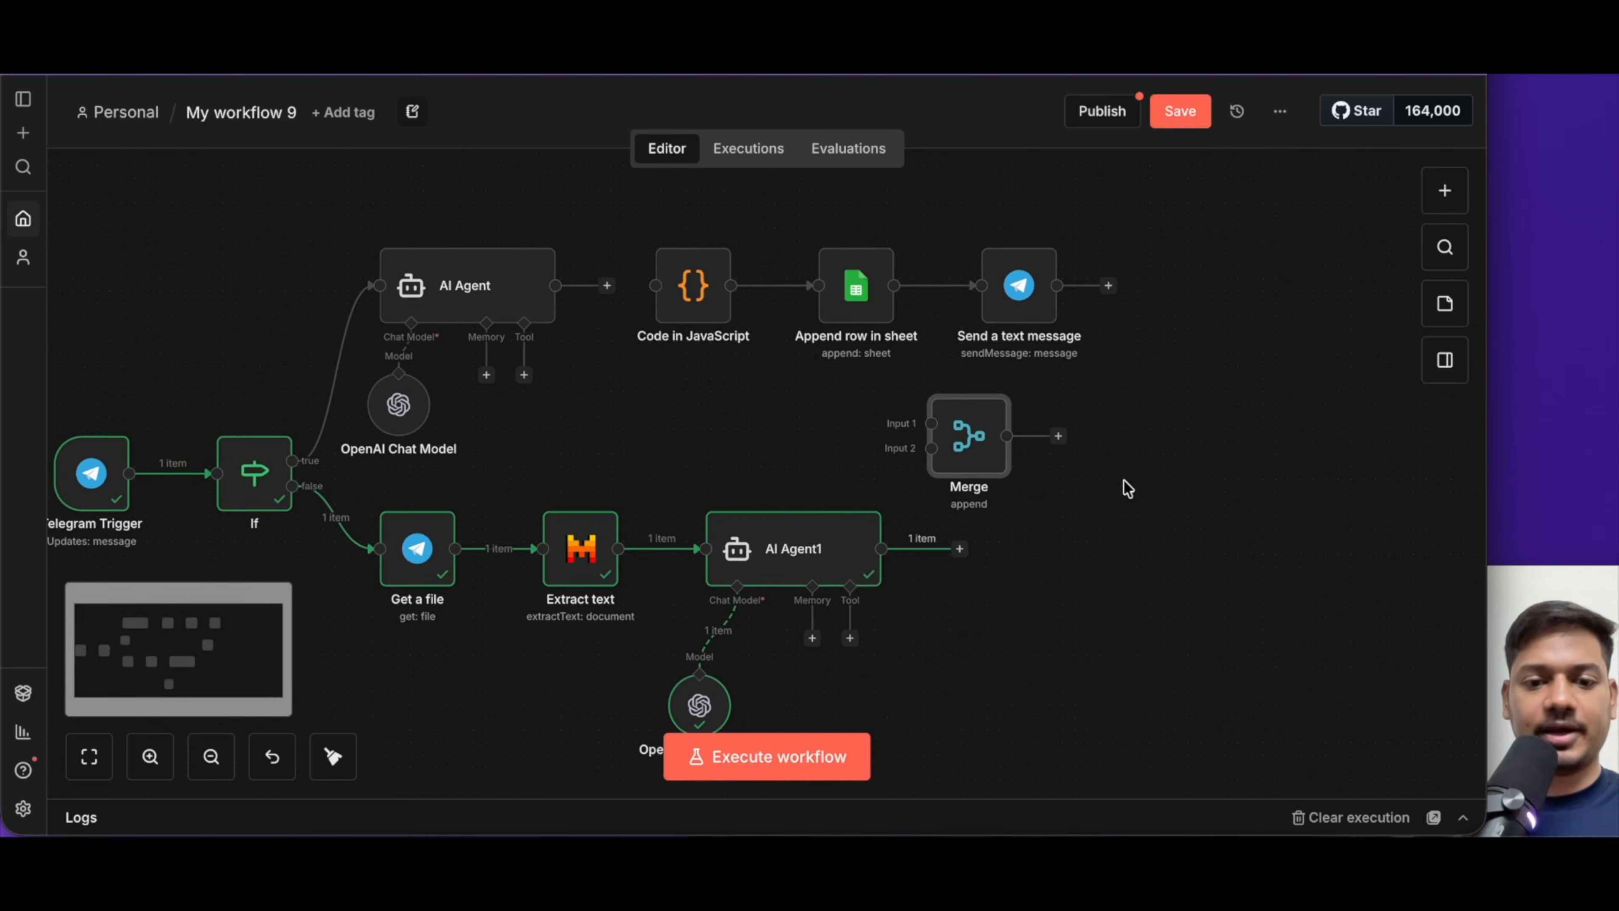
pyautogui.moveTo(1017, 275); pyautogui.dragTo(1318, 262)
pyautogui.moveTo(853, 265); pyautogui.dragTo(1178, 254)
pyautogui.moveTo(695, 261); pyautogui.dragTo(1059, 248)
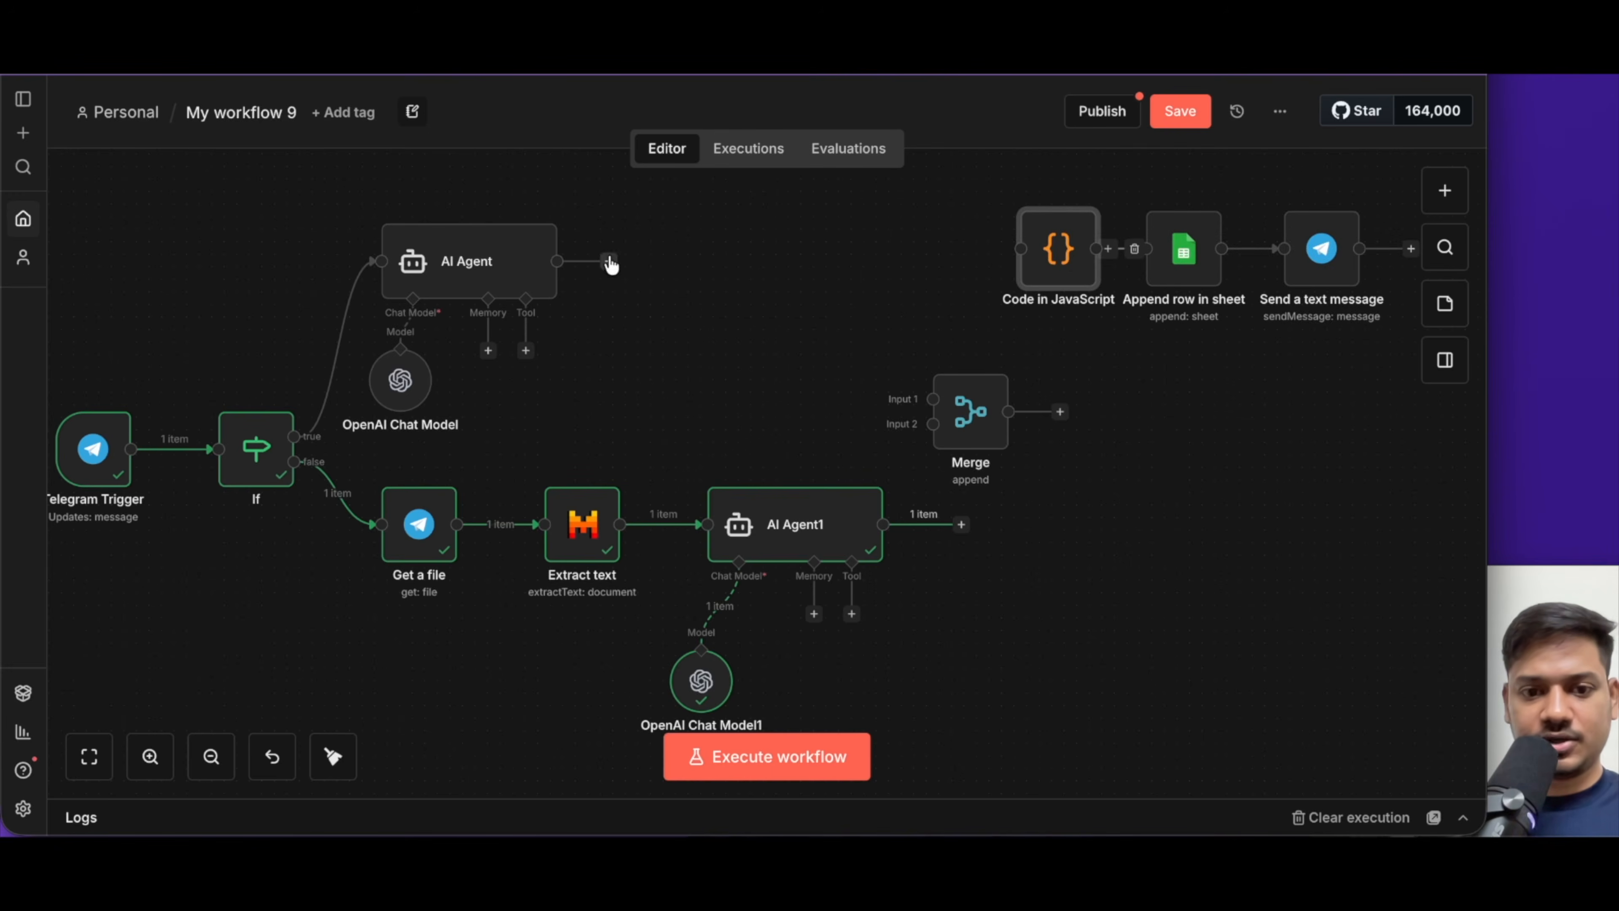
# Connect AI Agent to Input 1 and AI Agent1 to Input 2 of the Merge node, adjusting the Merge node's position
pyautogui.moveTo(608, 260); pyautogui.dragTo(899, 389)
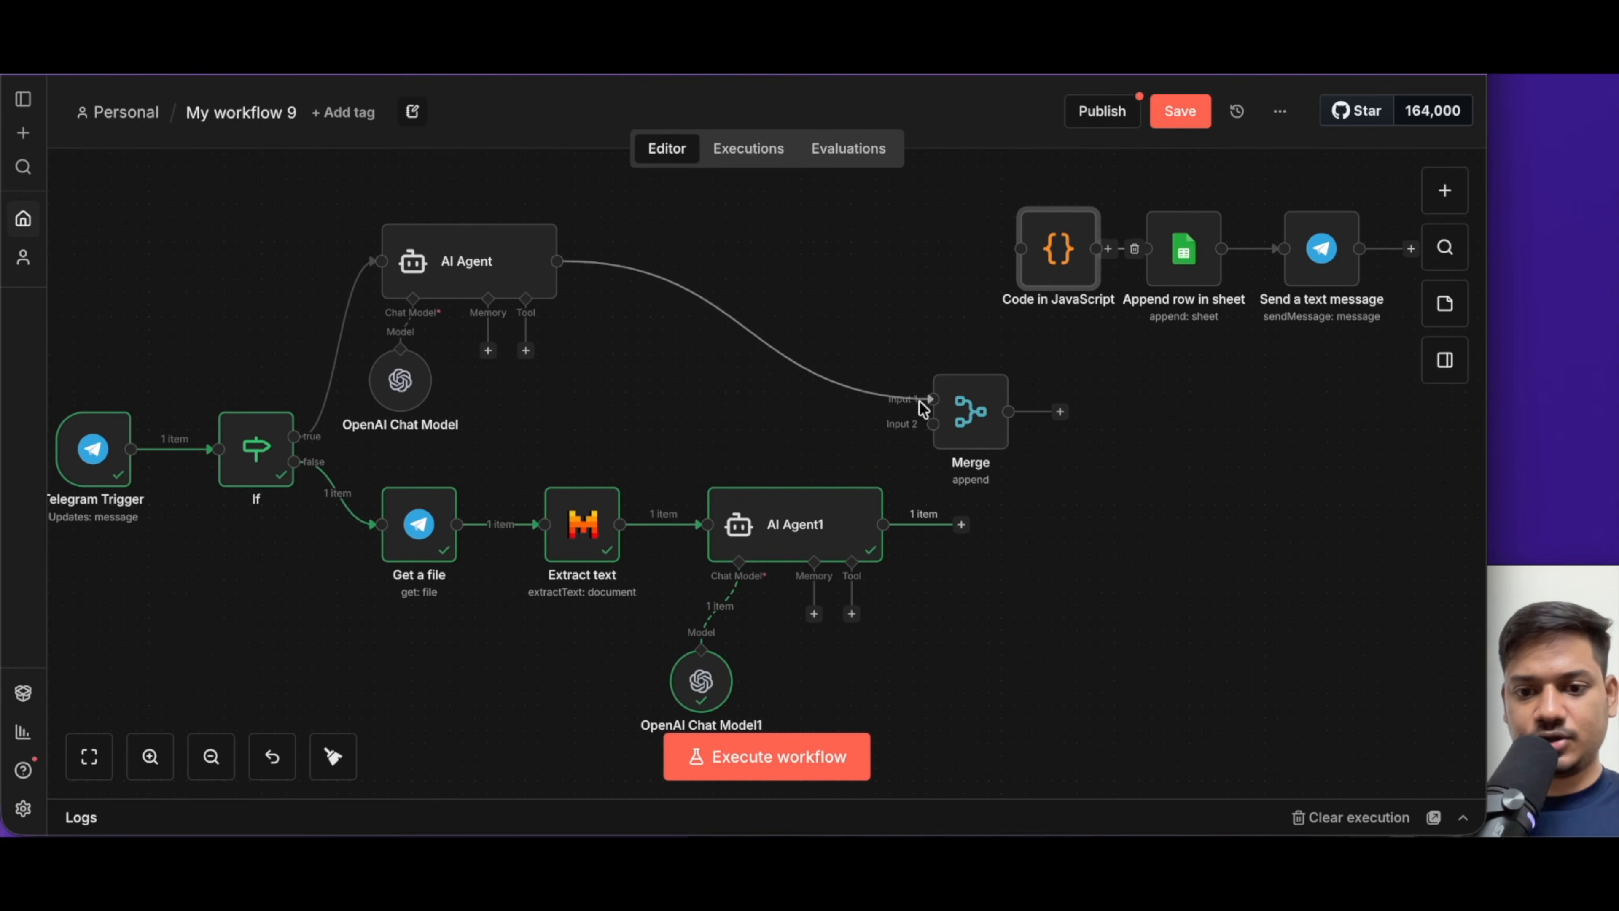
pyautogui.moveTo(989, 412)
pyautogui.mouseDown()
pyautogui.moveTo(1014, 398)
pyautogui.moveTo(1001, 386)
pyautogui.mouseUp()
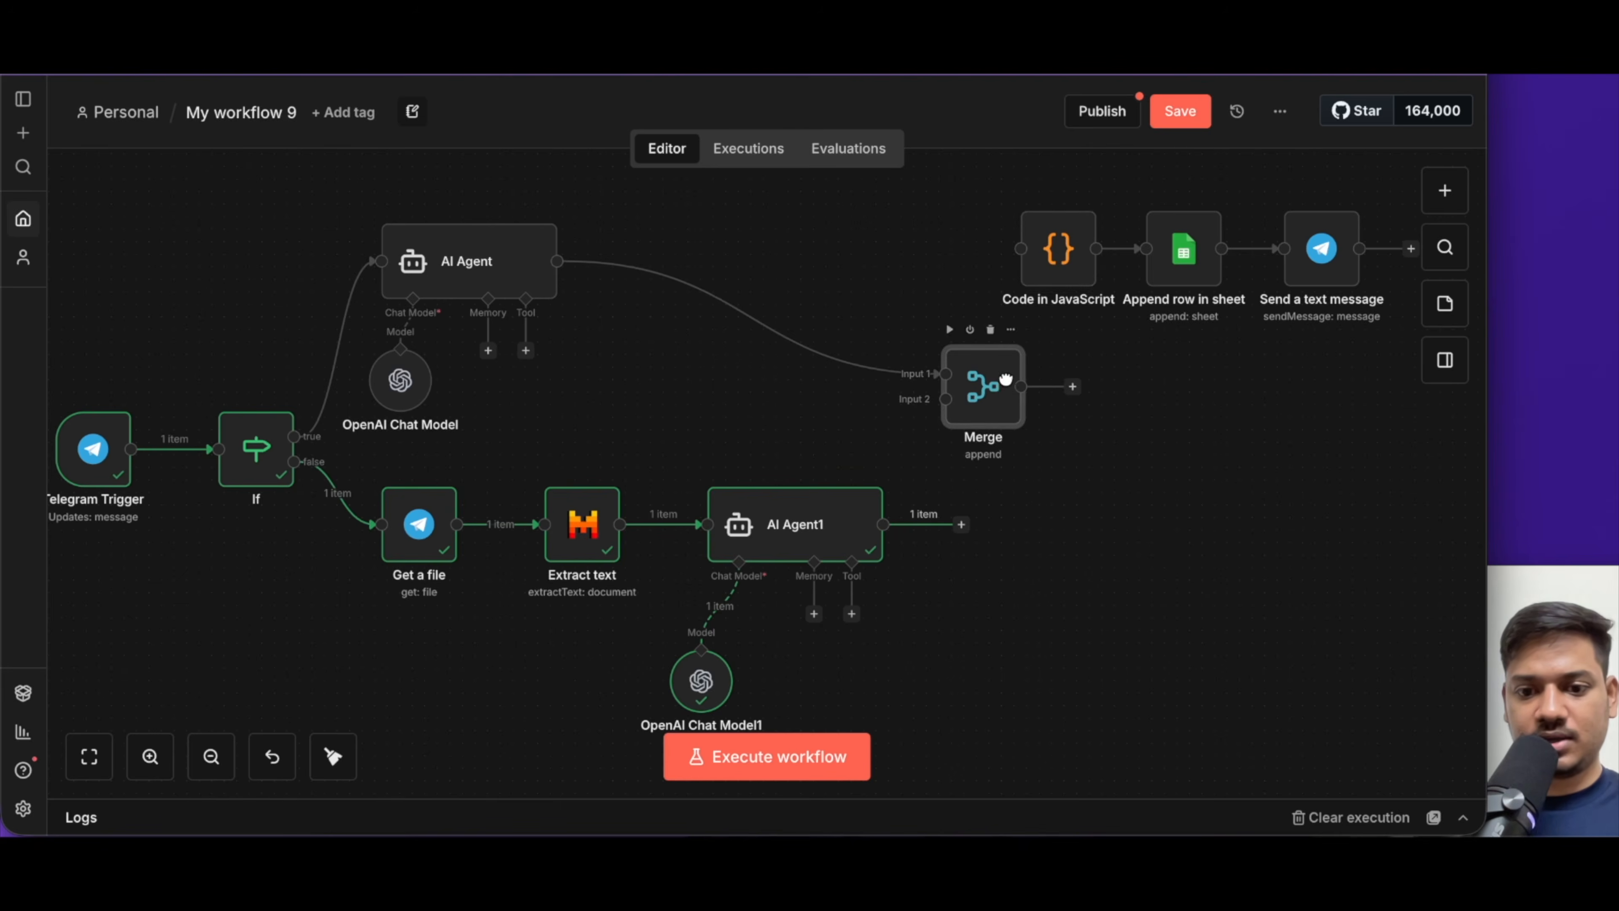
pyautogui.moveTo(962, 524); pyautogui.dragTo(967, 416)
# Line up the Code in JavaScript, Append row in sheet and Send a text message nodes after Merge, and connect Merge to Code in JavaScript
pyautogui.hscroll(5, 1123, 441)
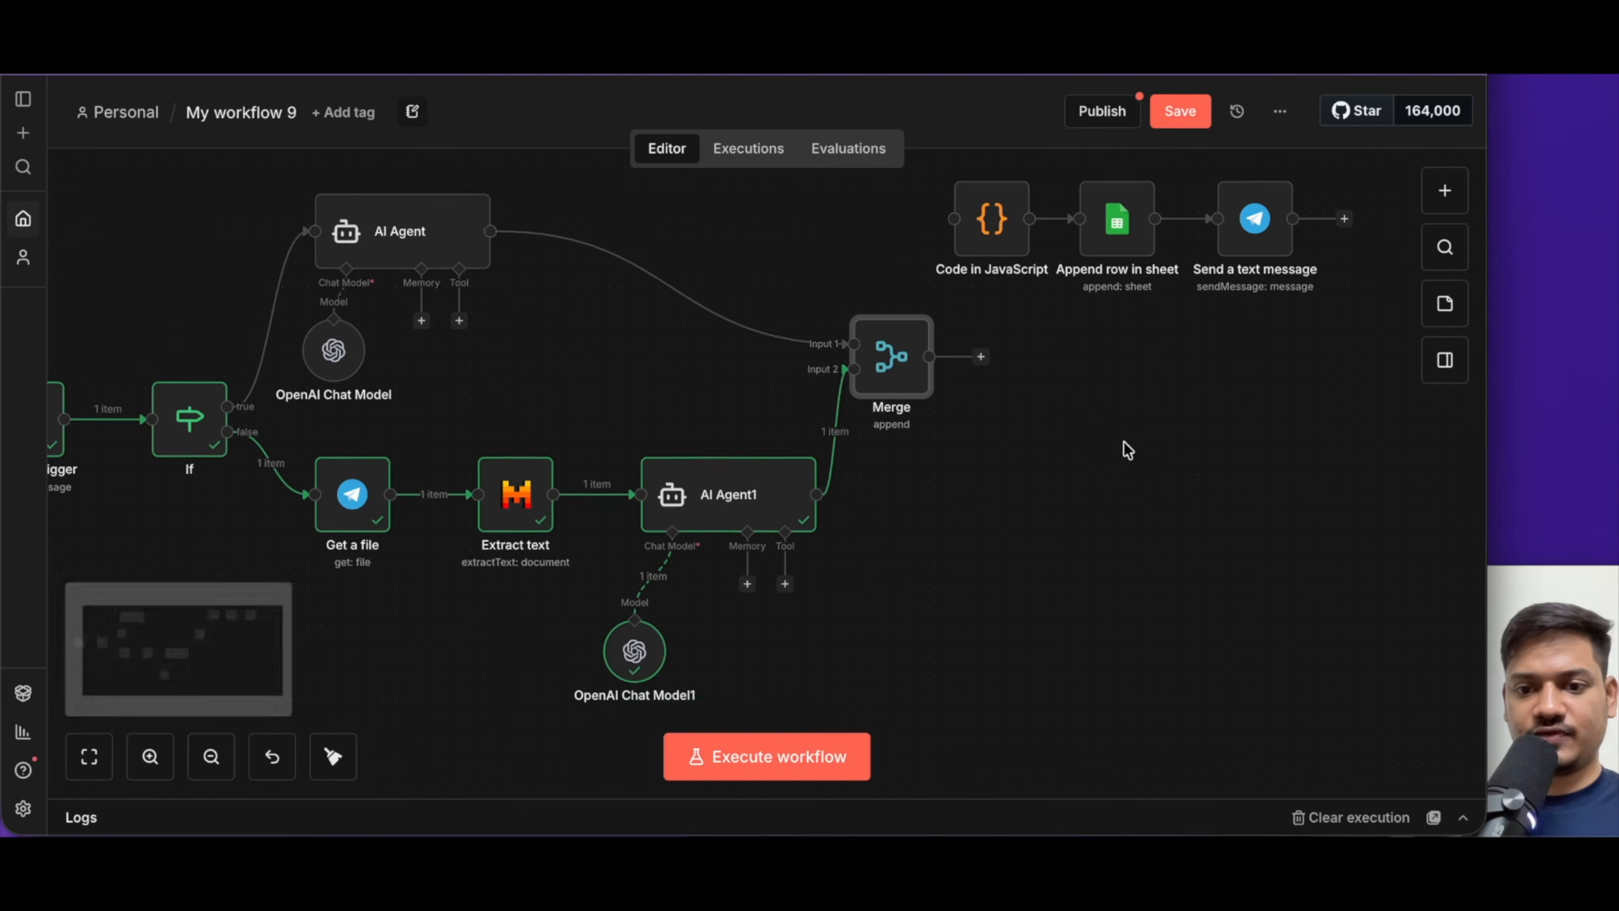
pyautogui.moveTo(888, 279); pyautogui.dragTo(963, 391)
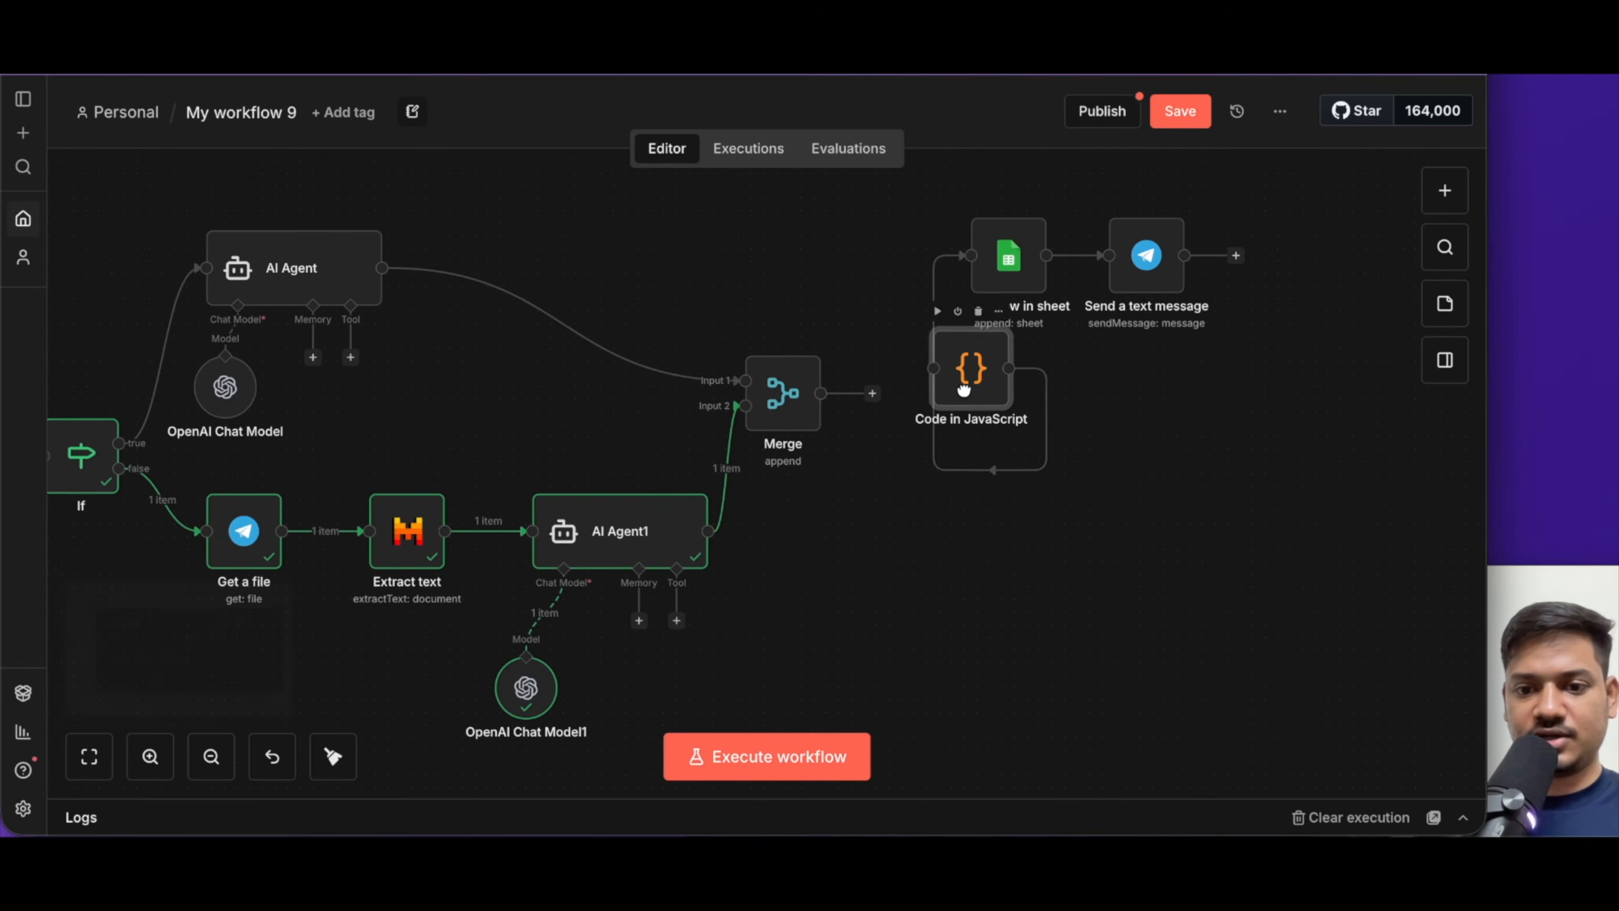
pyautogui.moveTo(995, 278); pyautogui.dragTo(1120, 391)
pyautogui.moveTo(1140, 274); pyautogui.dragTo(1292, 387)
pyautogui.moveTo(873, 395); pyautogui.dragTo(921, 384)
pyautogui.scroll(1, 803, 421)
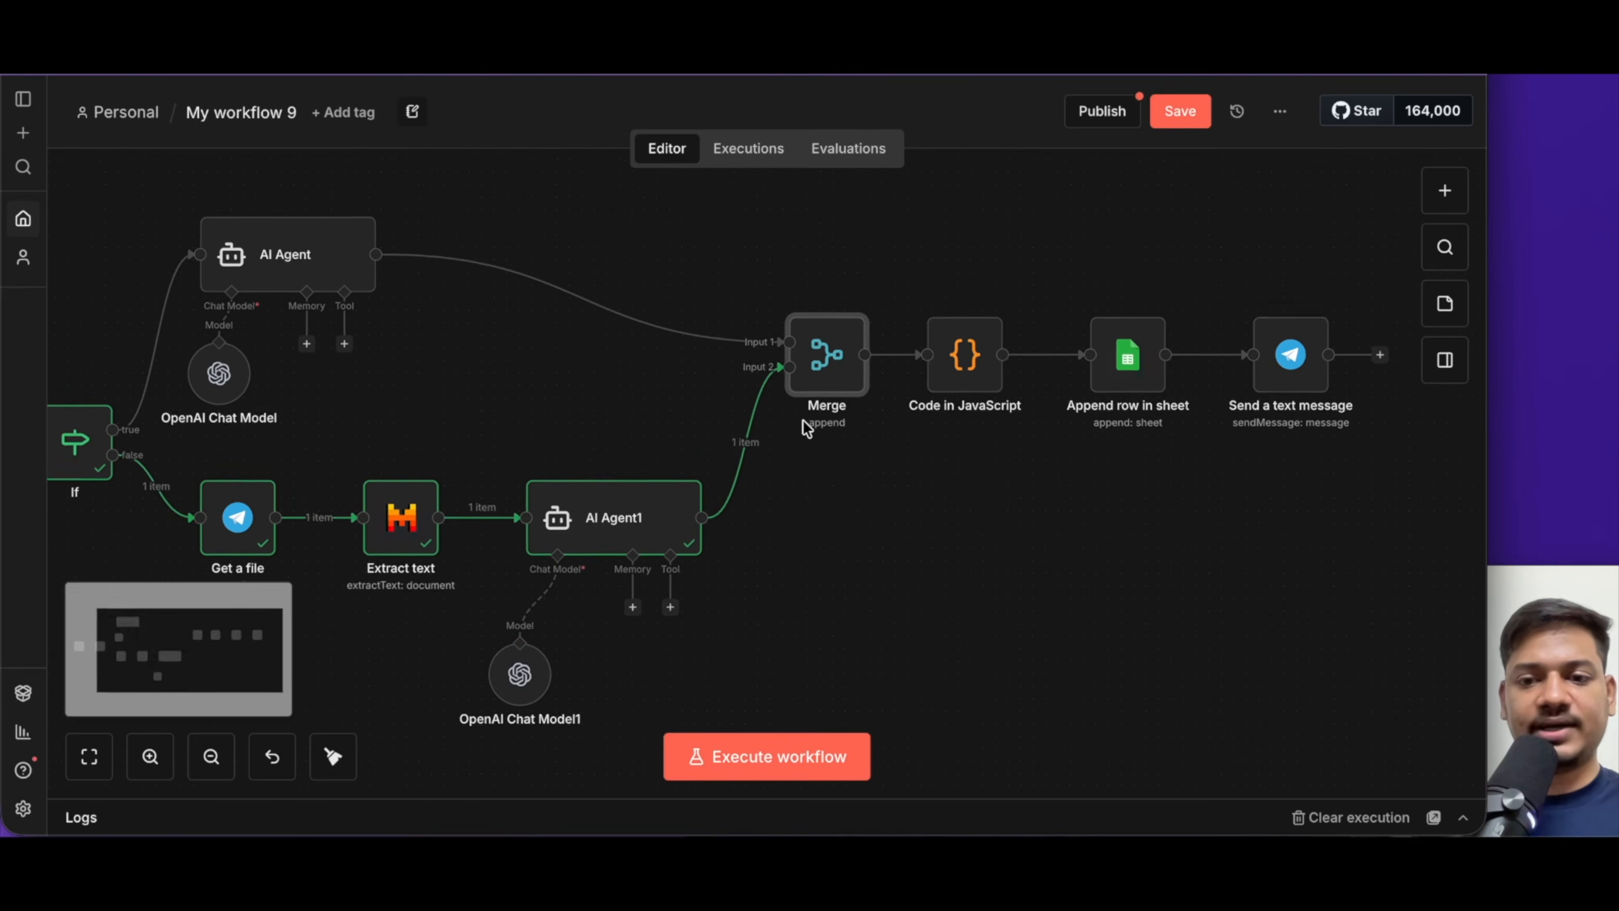
# Save the workflow and start a test execution that listens for a Telegram message
pyautogui.click(1179, 110)
pyautogui.hscroll(-5, 922, 579)
pyautogui.scroll(-3, 917, 579)
pyautogui.scroll(3, 915, 581)
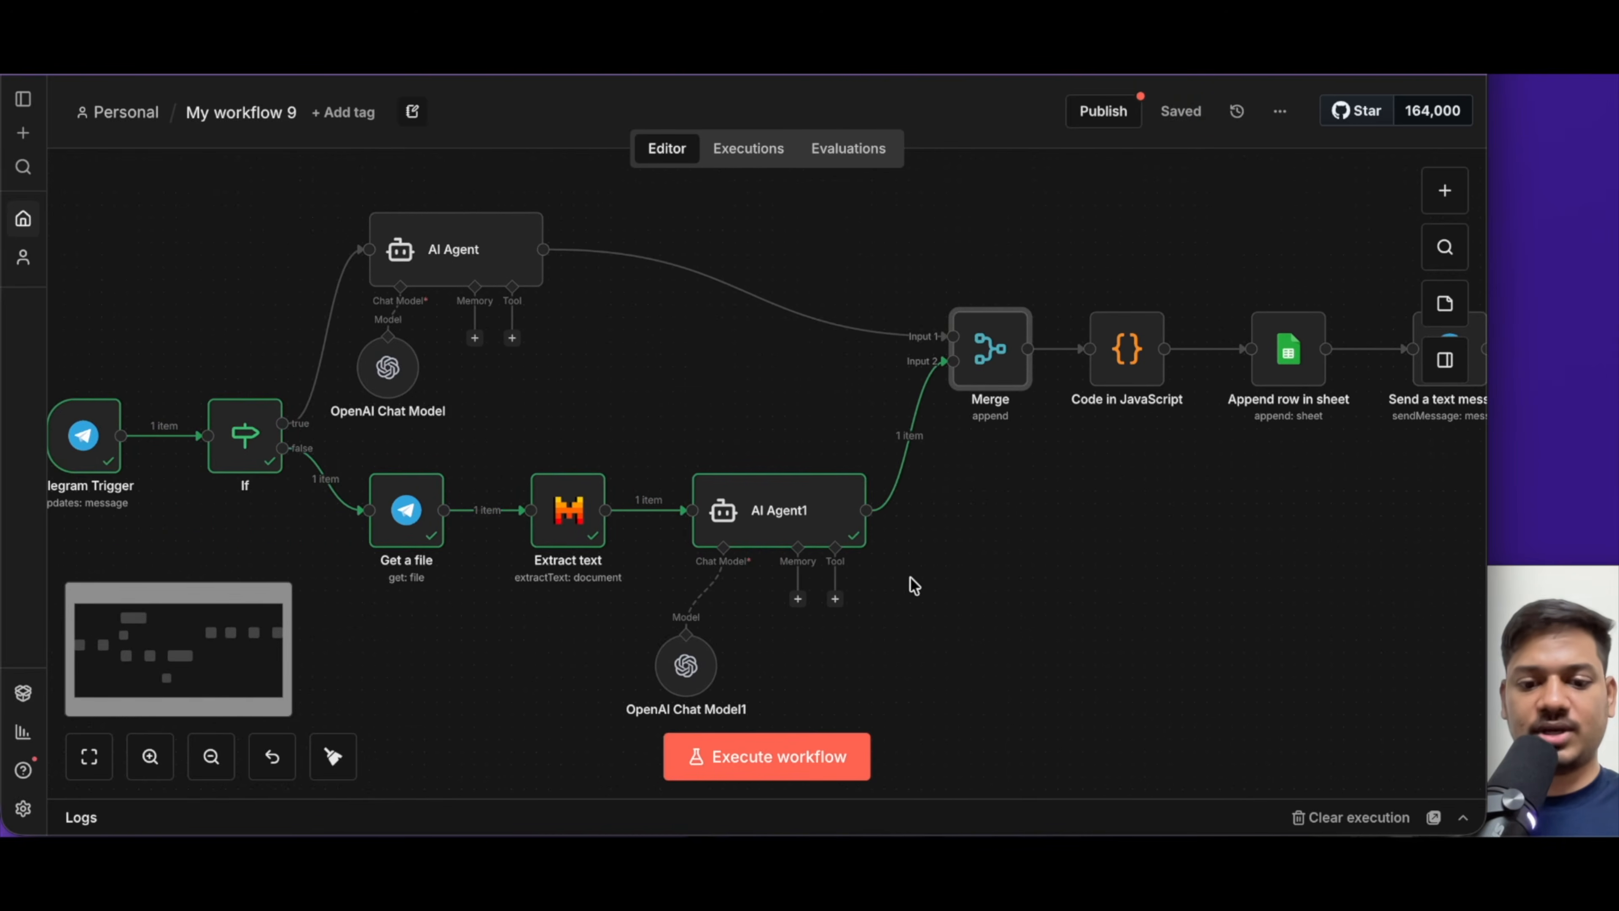
pyautogui.scroll(-1, 911, 587)
pyautogui.click(786, 757)
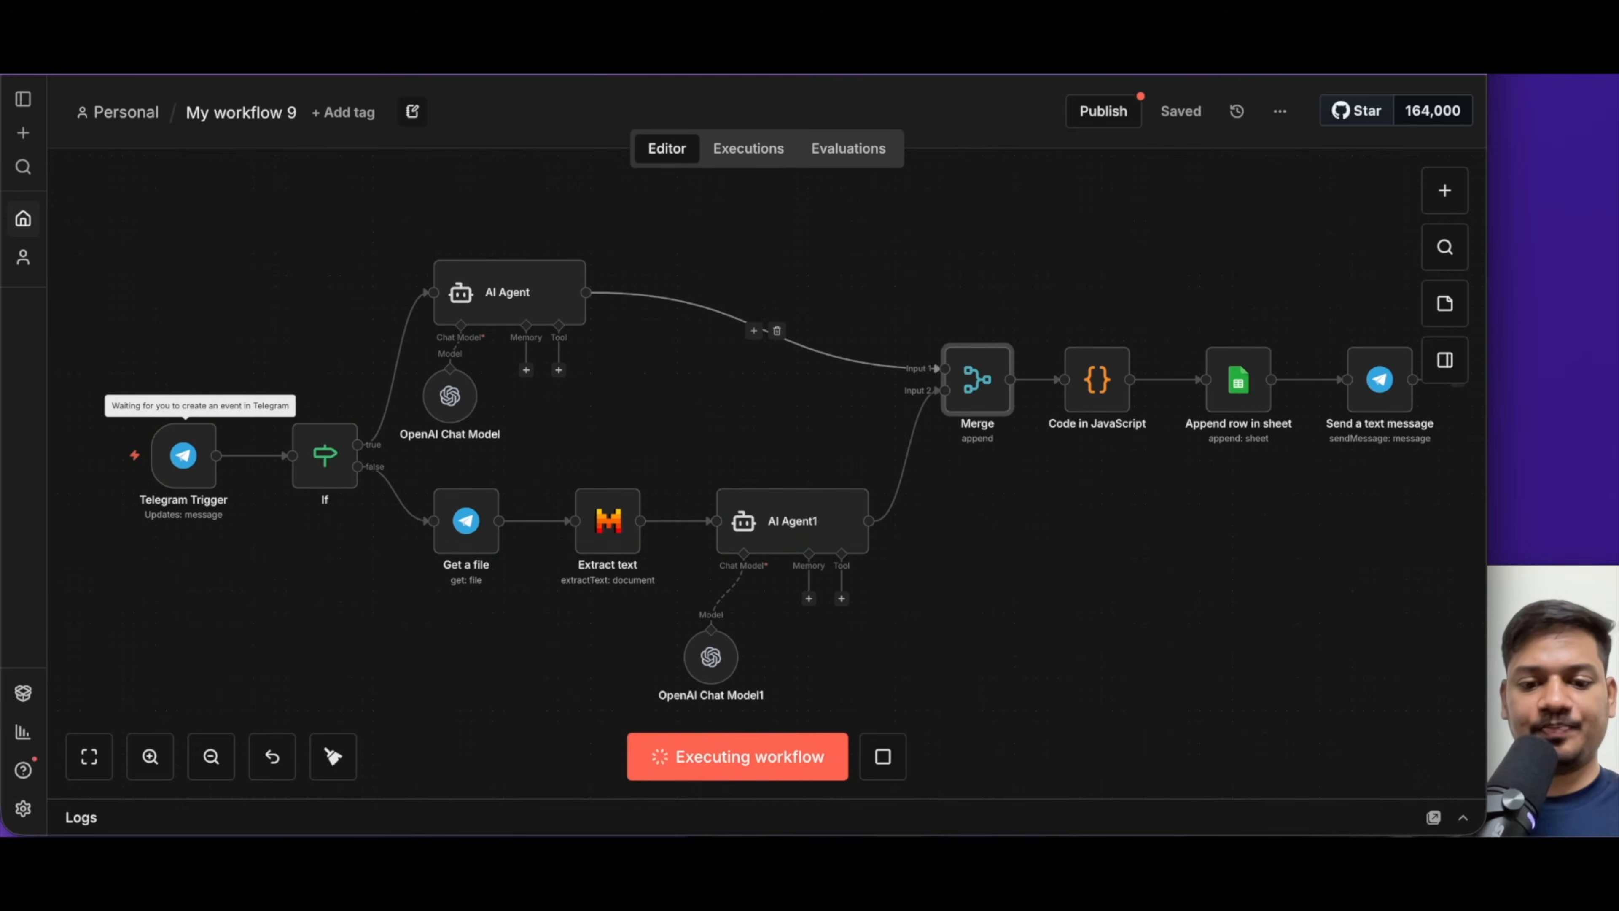
# Switch to Telegram and send the receipt image Untitled design (16).png as a photo to the AI Finance Tracker 2 bot
pyautogui.click(752, 57)
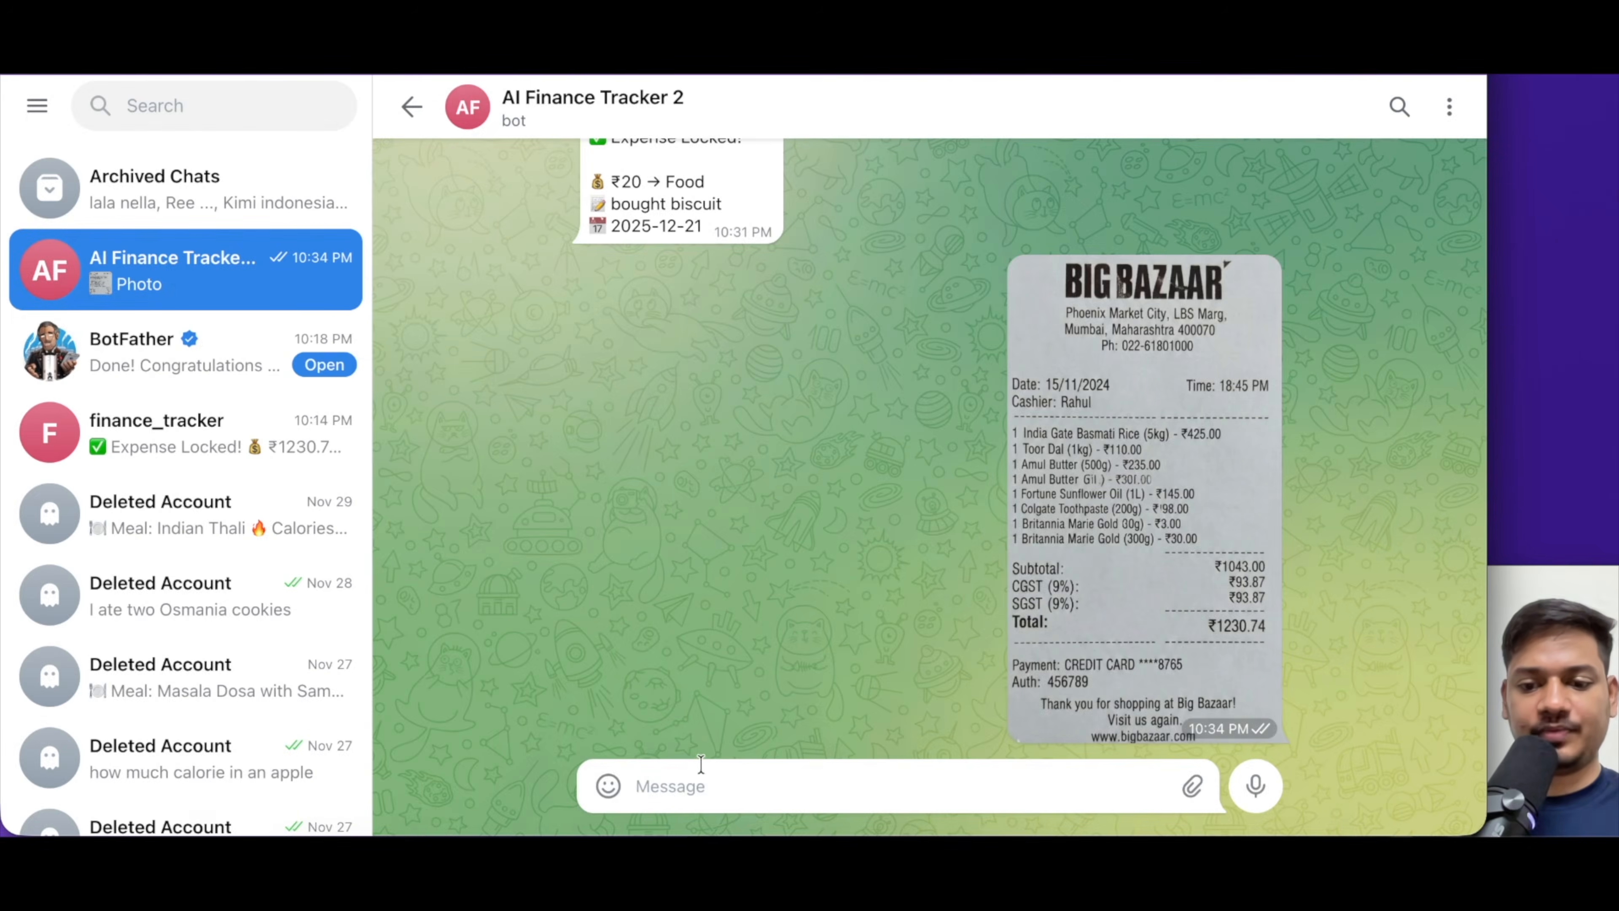
pyautogui.moveTo(1192, 786)
pyautogui.click(1104, 611)
pyautogui.click(440, 223)
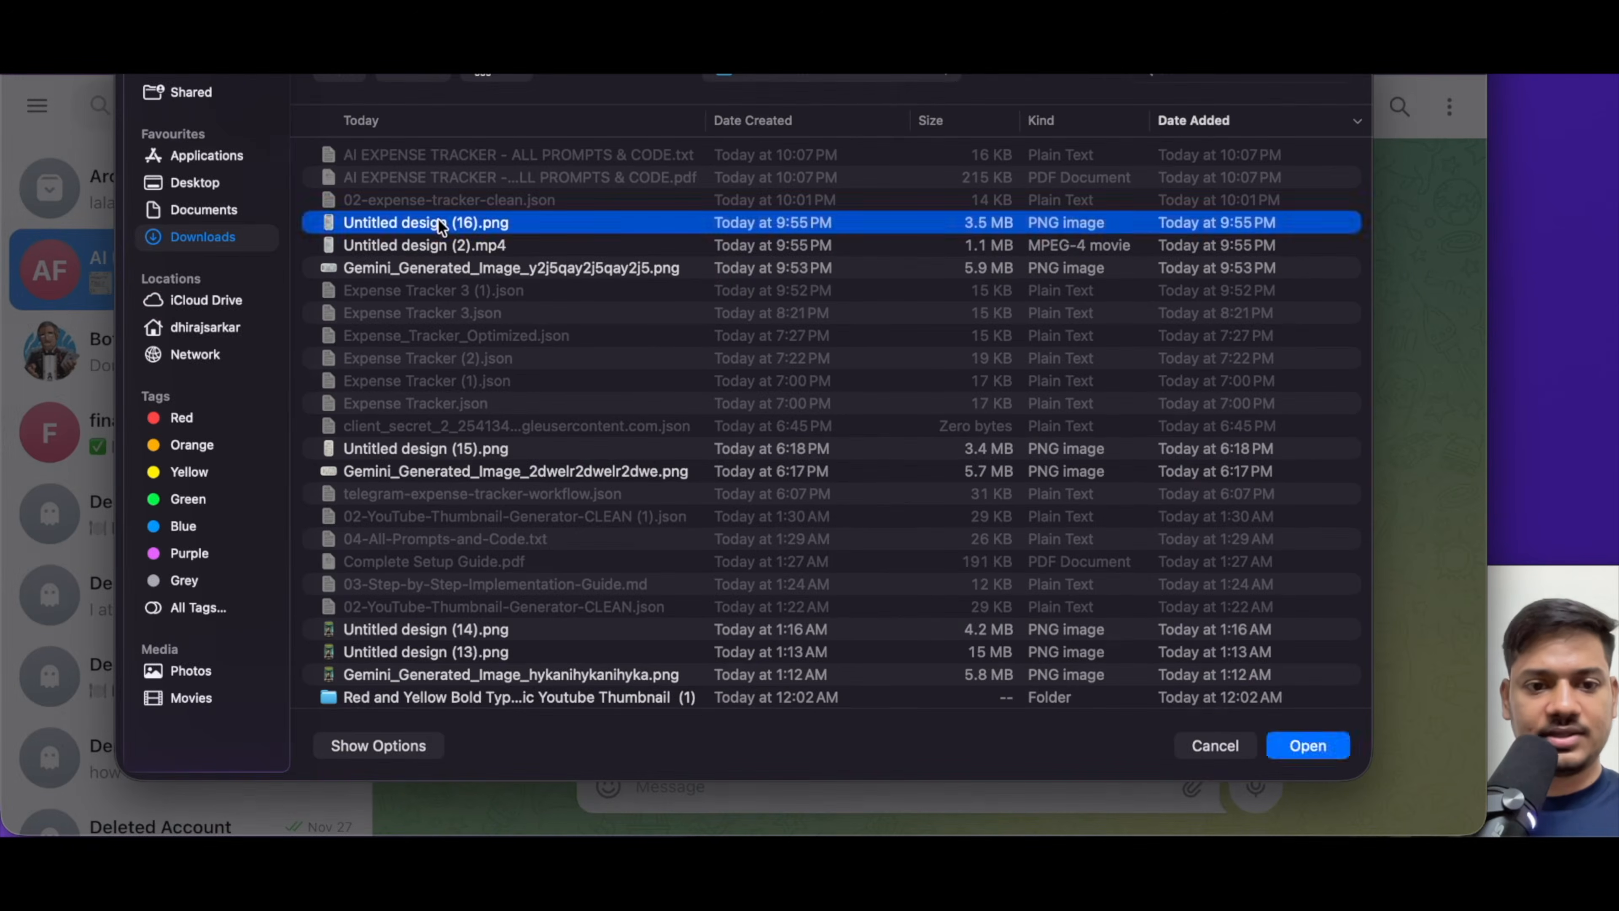
pyautogui.doubleClick(438, 222)
pyautogui.press('Return')
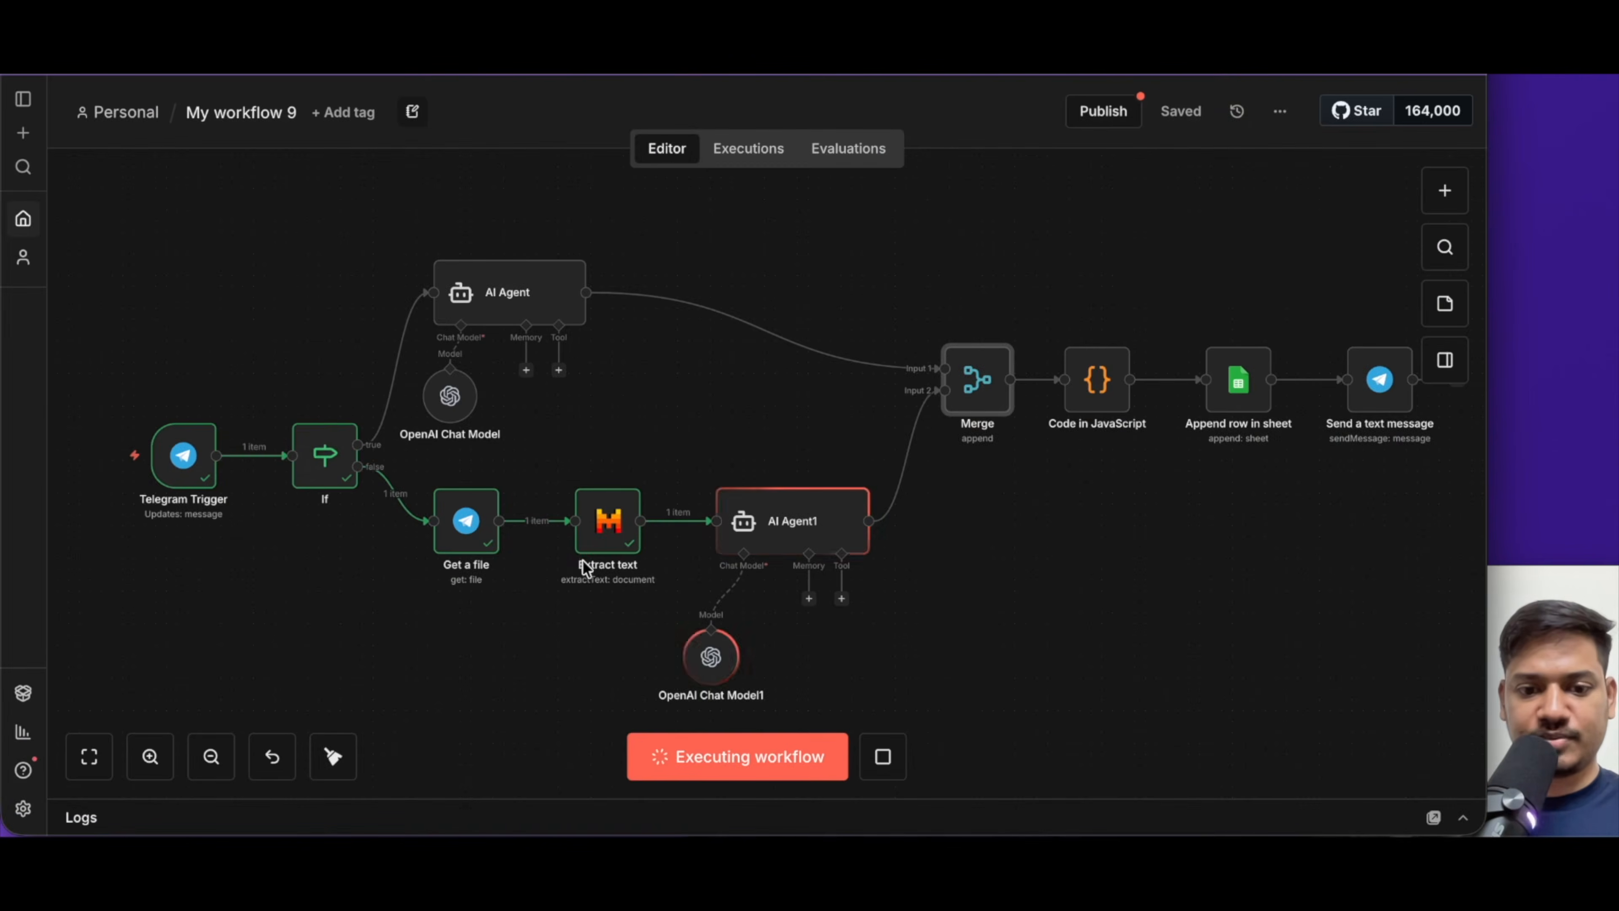
# Follow the execution through the workflow nodes in n8n, and check the Expense Tracker sheet for the Big Bazaar receipt entry
pyautogui.hscroll(3, 815, 567)
pyautogui.scroll(-2, 816, 567)
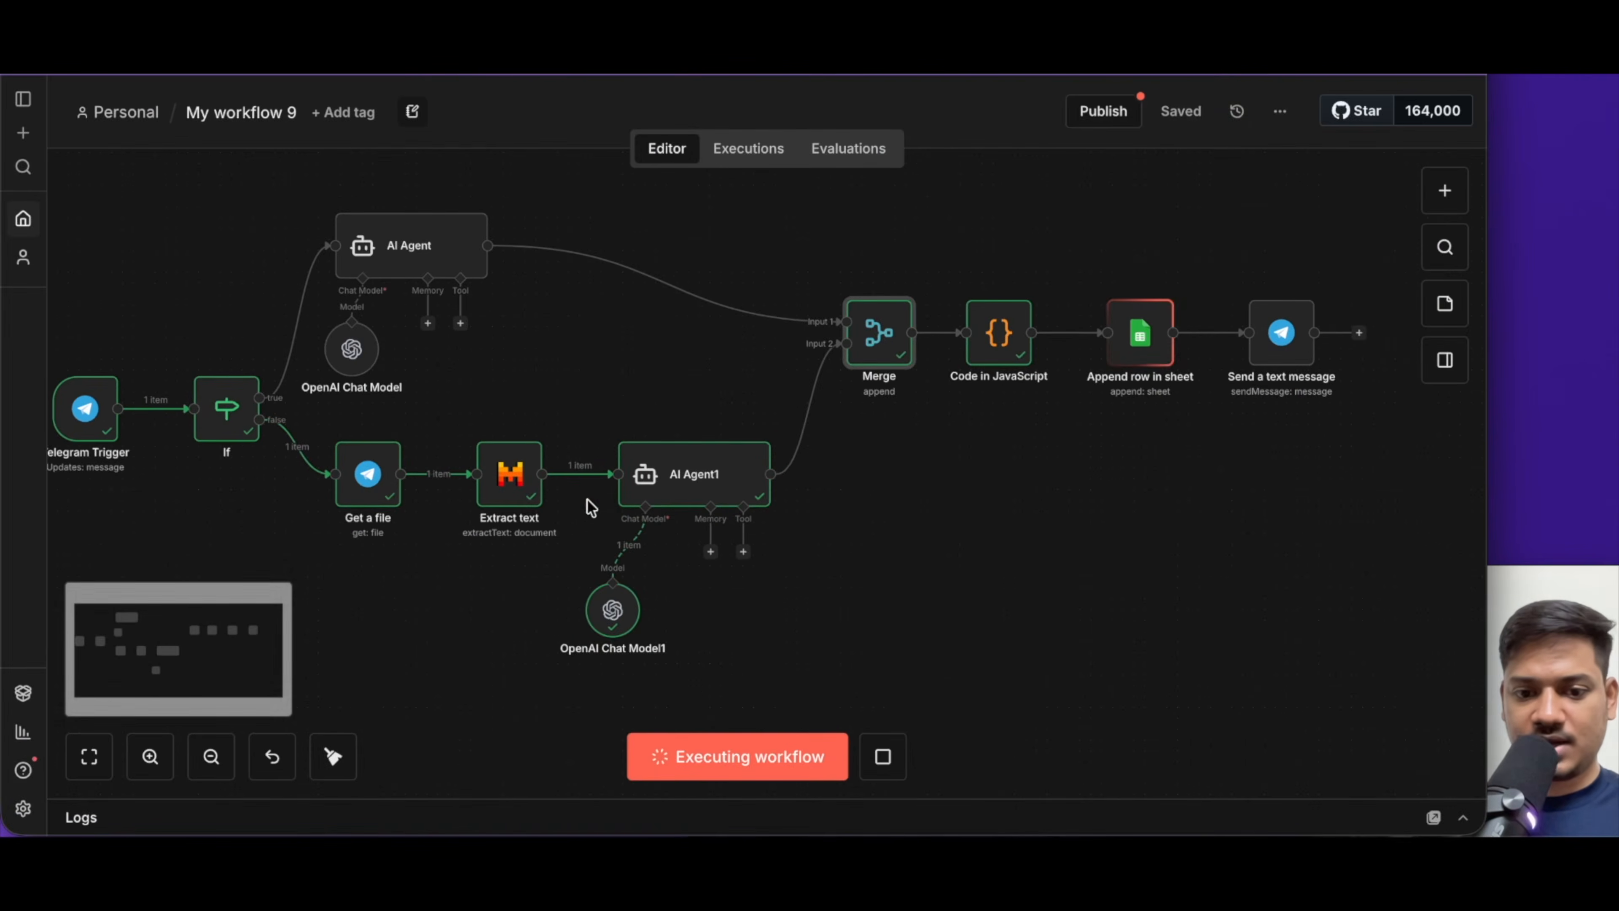
pyautogui.hscroll(2, 1014, 411)
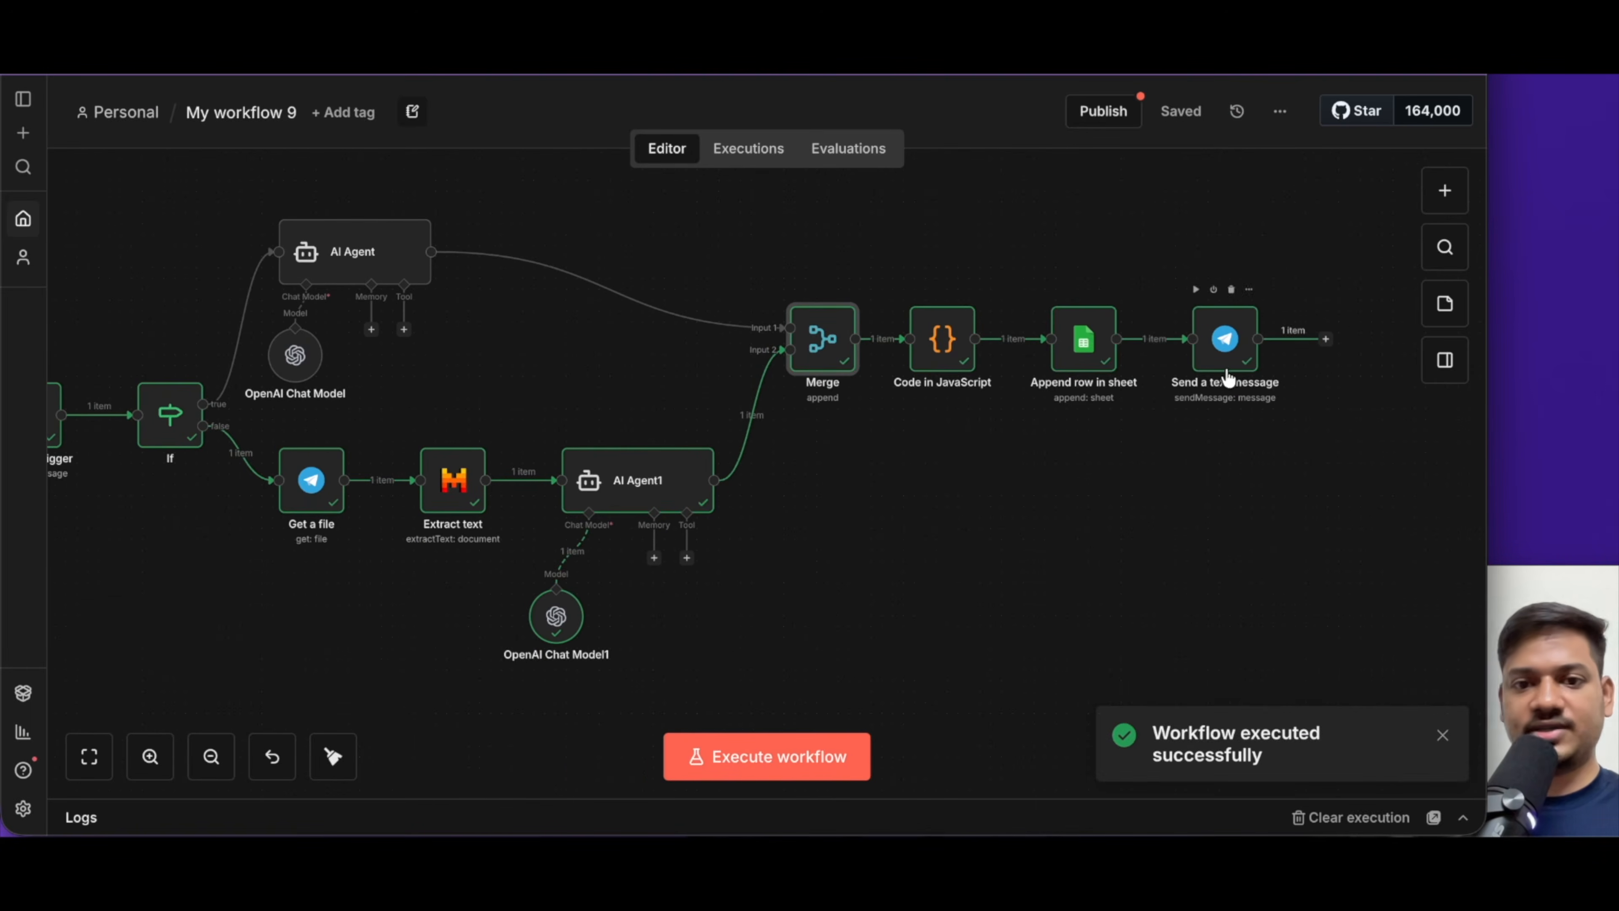
pyautogui.hotkey('ctrl', 'Tab')
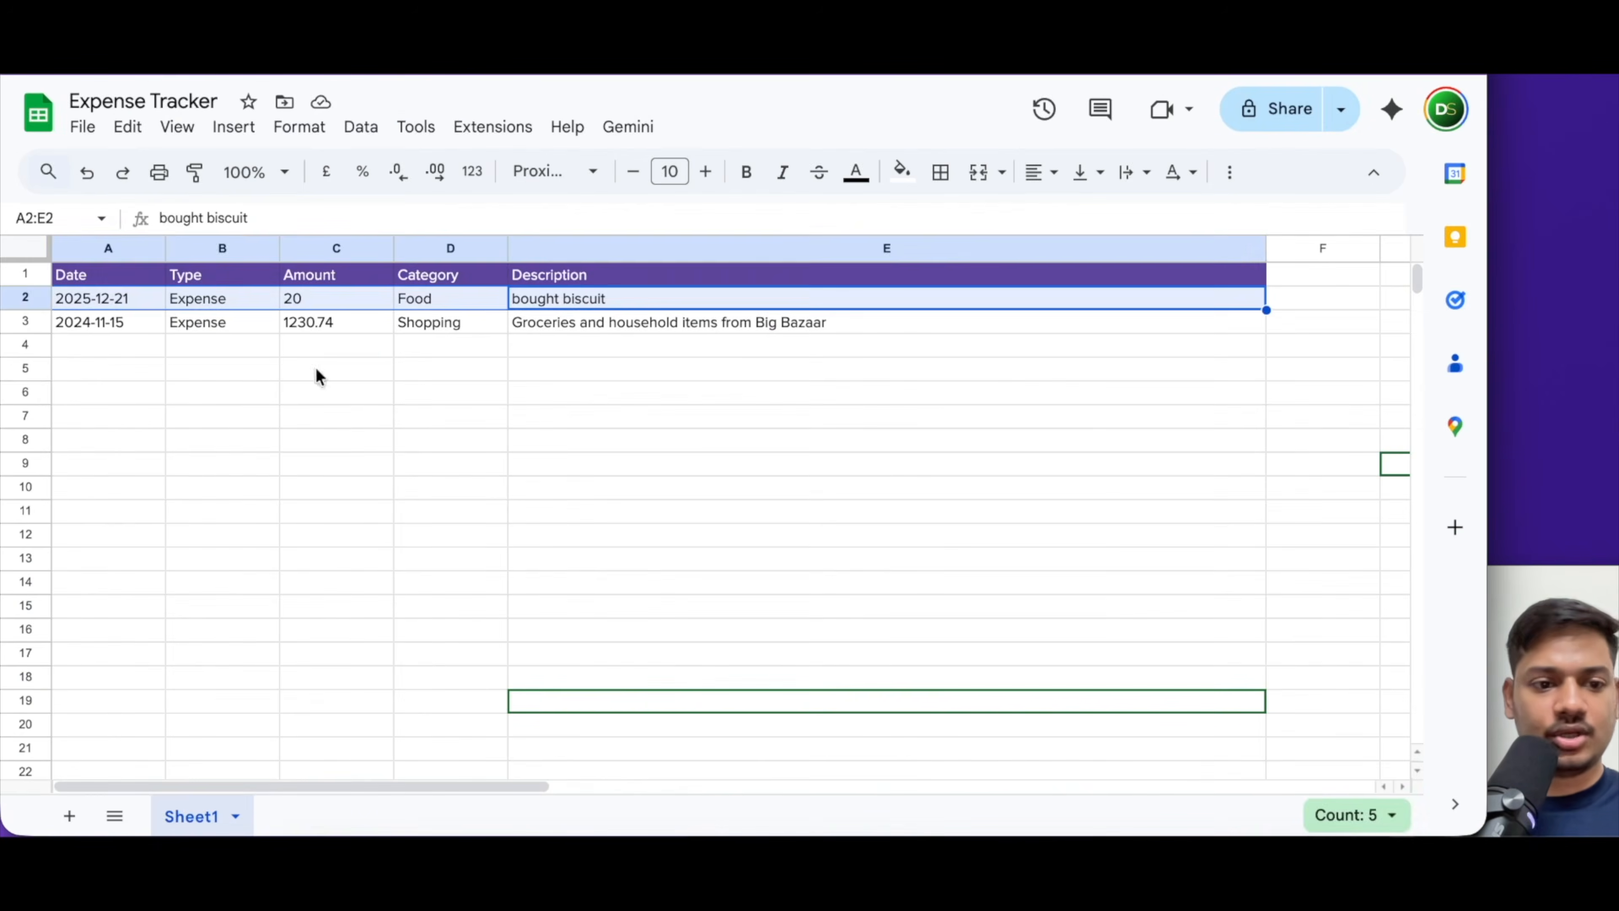
pyautogui.click(318, 369)
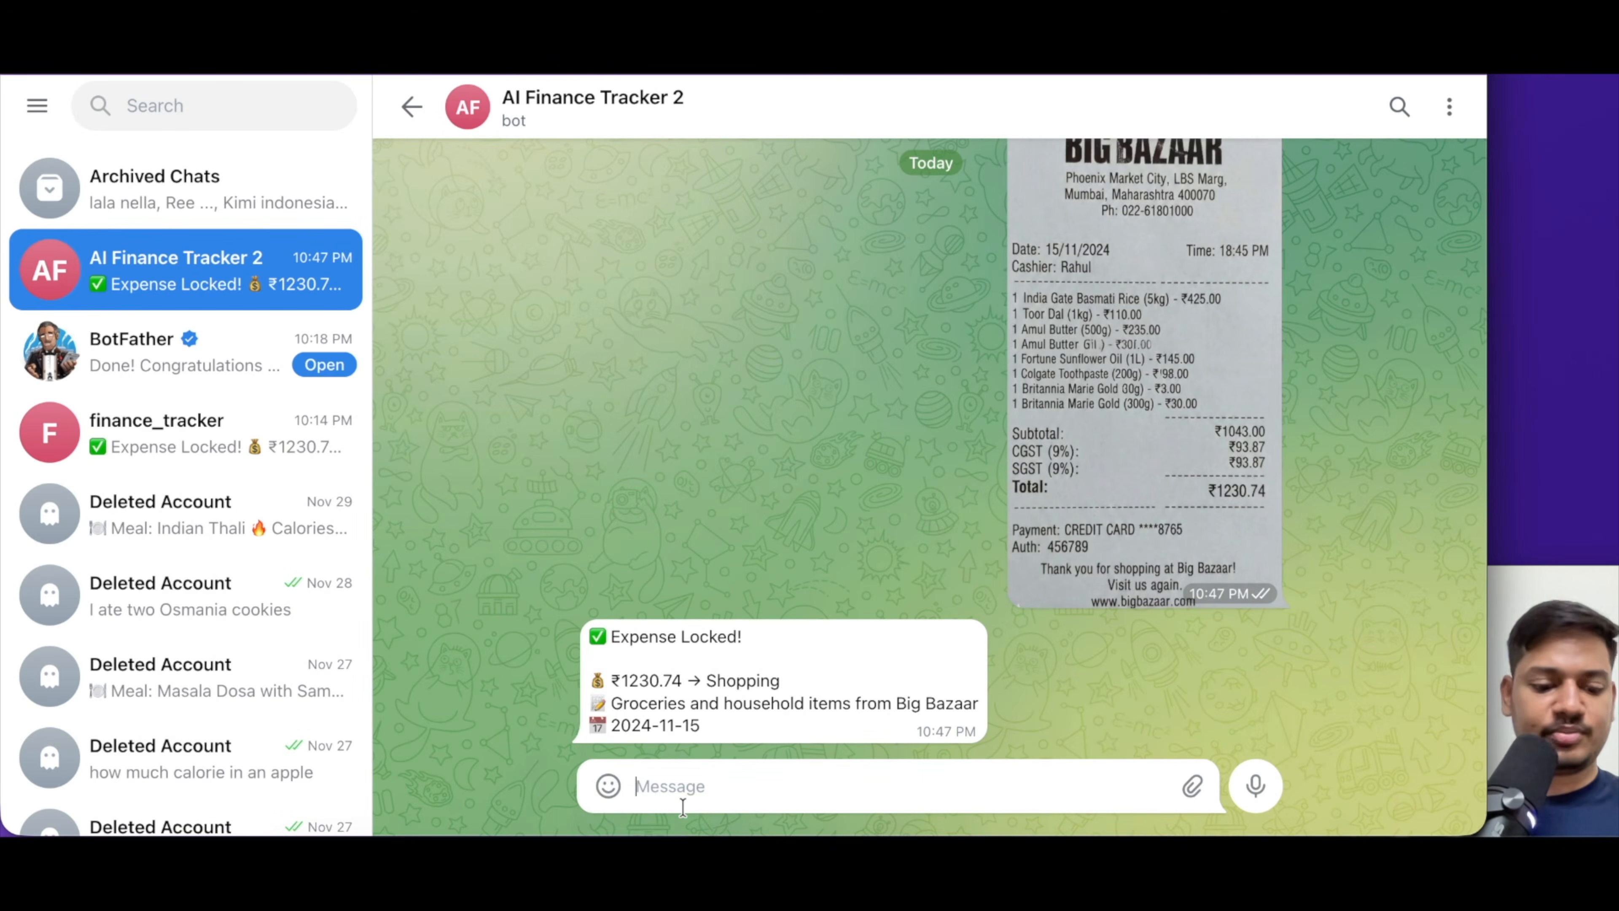
# Send "I got 3000 rupees from freelancing today" to the AI Finance Tracker 2 bot and check the Expense Tracker sheet for the entry
pyautogui.press('fn')
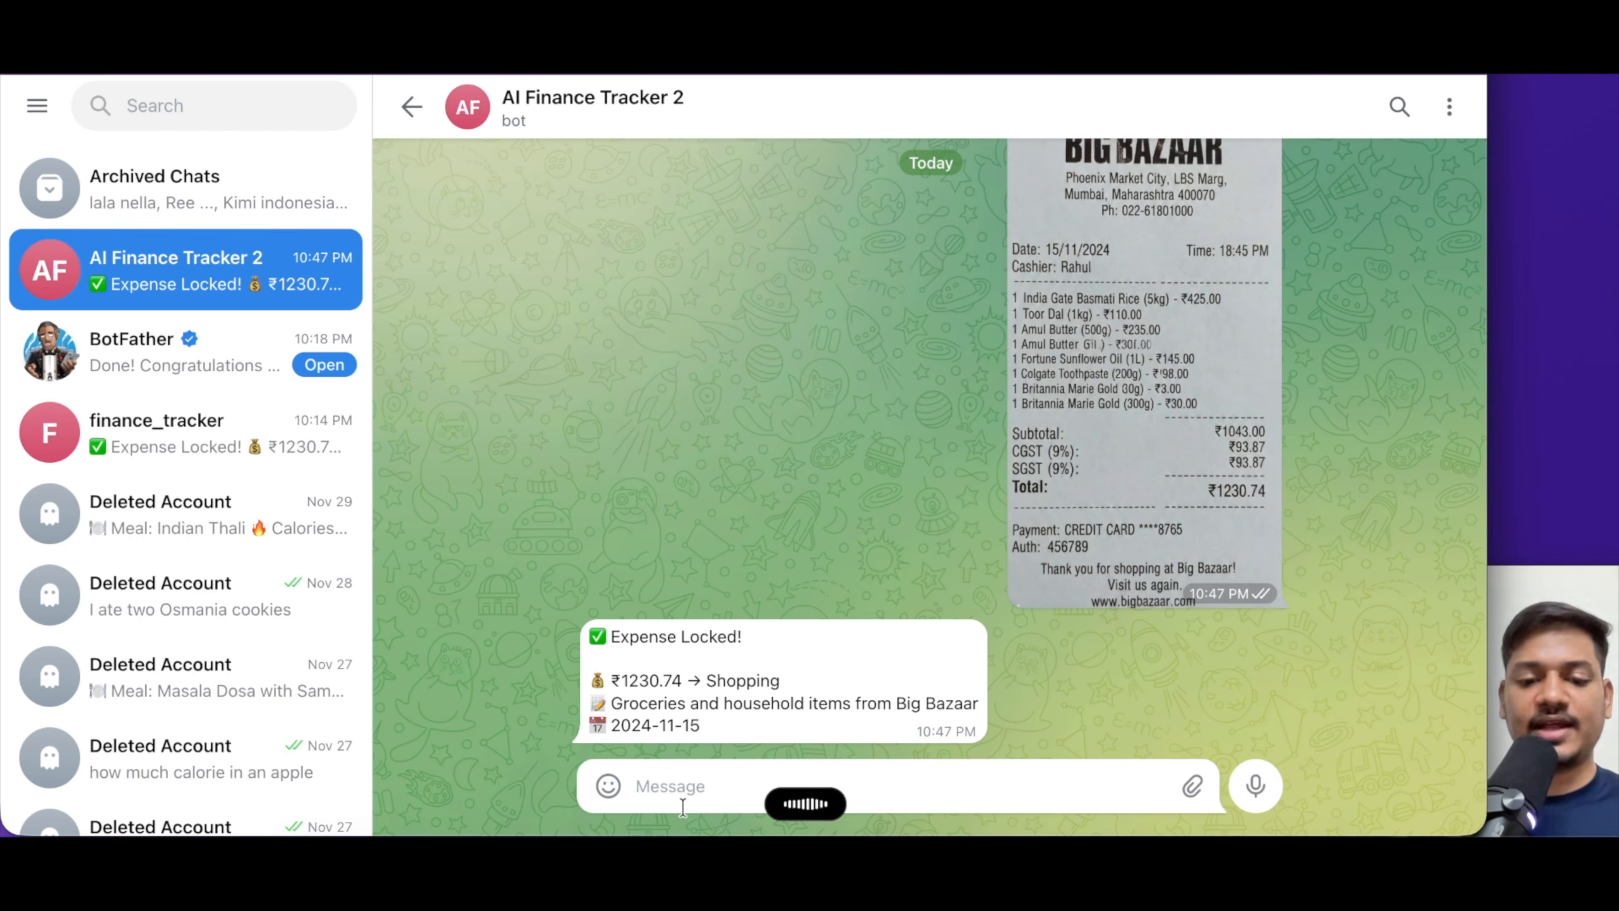
pyautogui.press('Return')
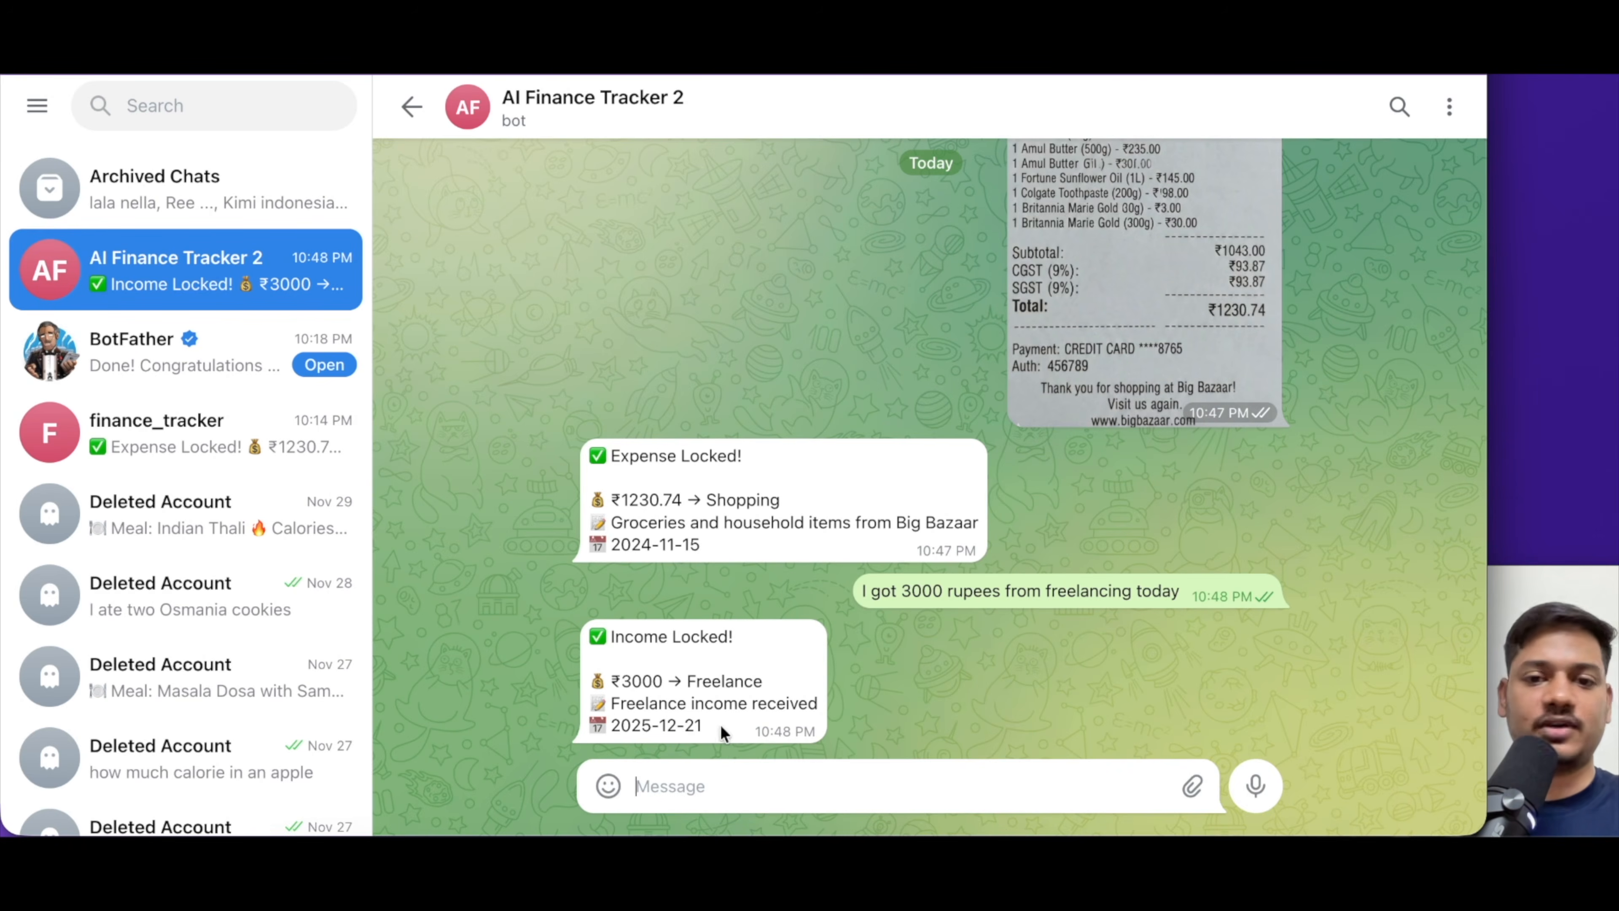
pyautogui.hotkey('ctrl', 'Tab')
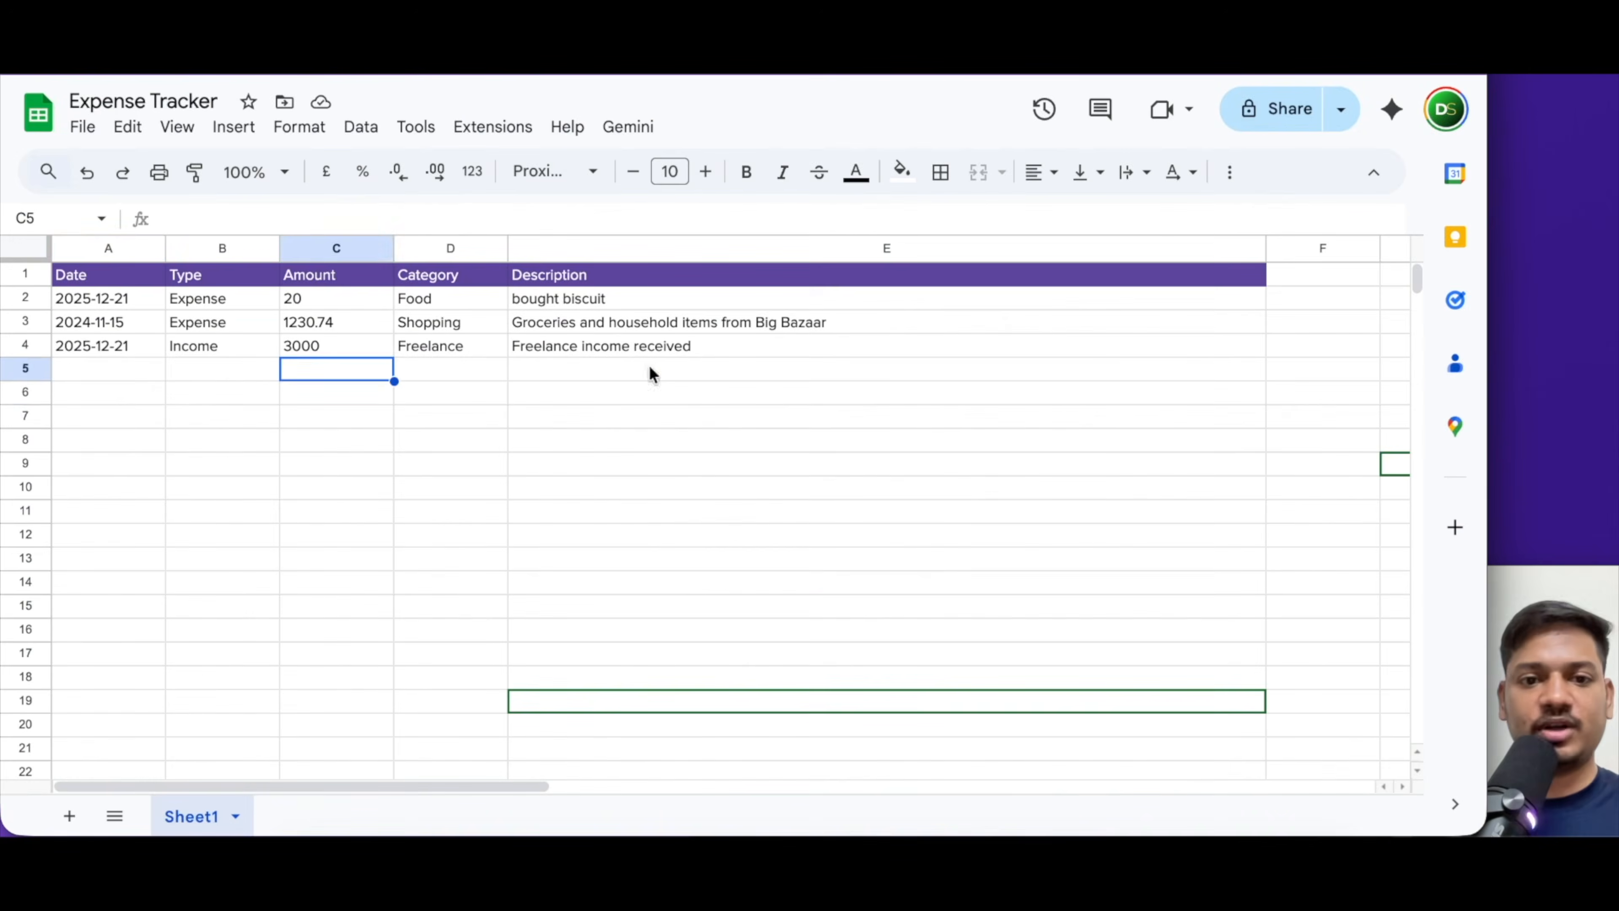
pyautogui.click(55, 415)
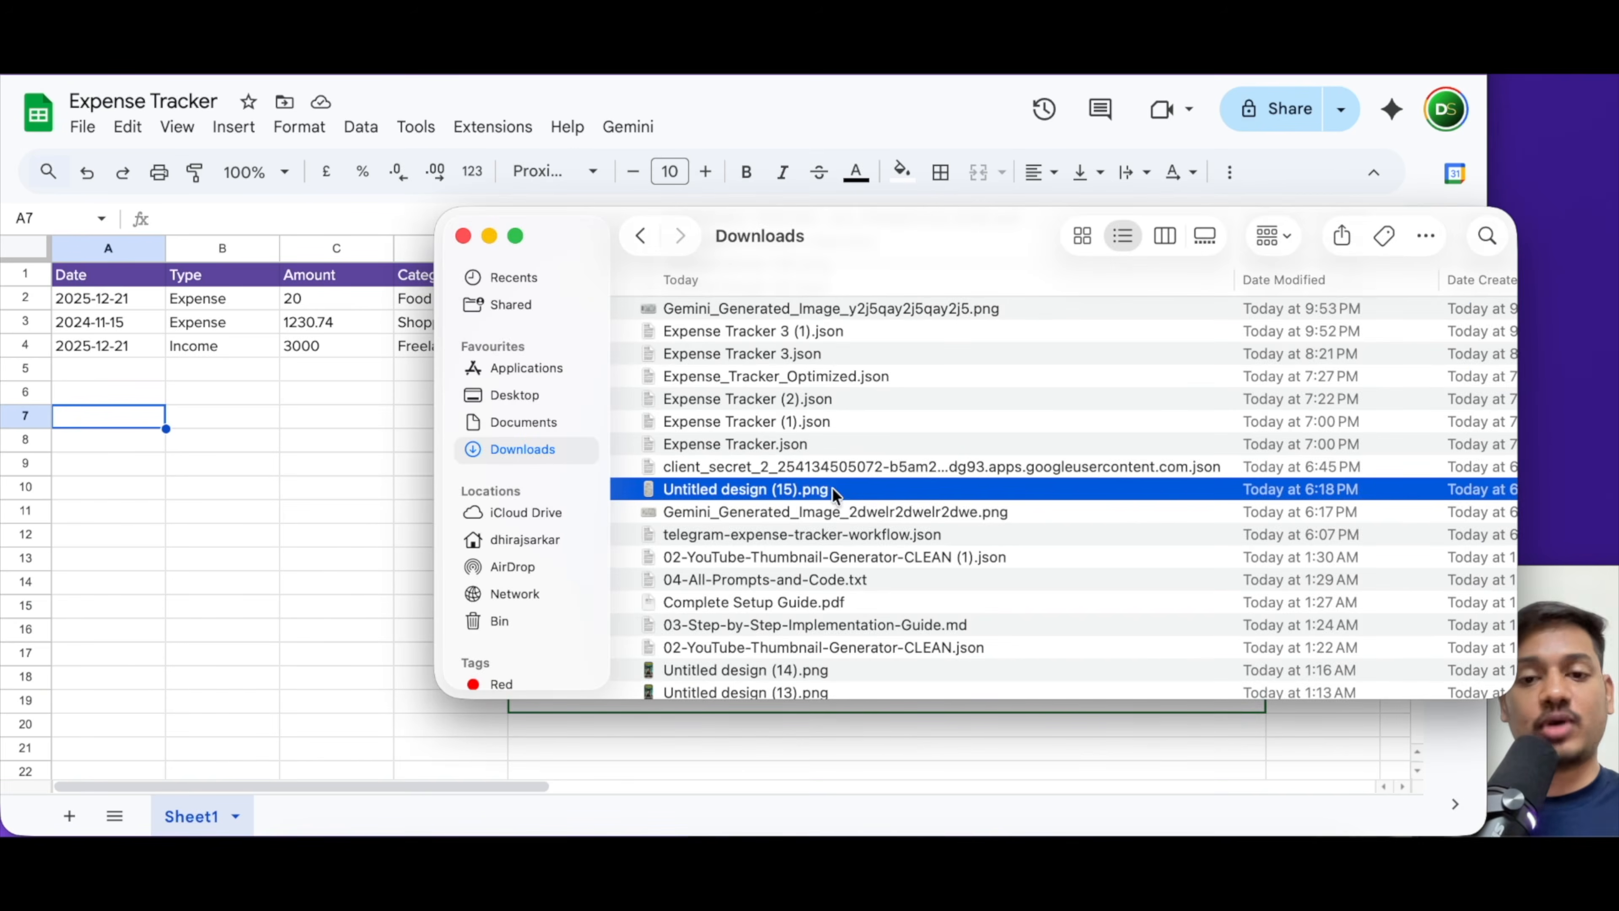
# Preview the Punjabi Dhaba receipt Untitled design (15).png and send it as a photo to the AI Finance Tracker 2 bot in Telegram
pyautogui.press('space')
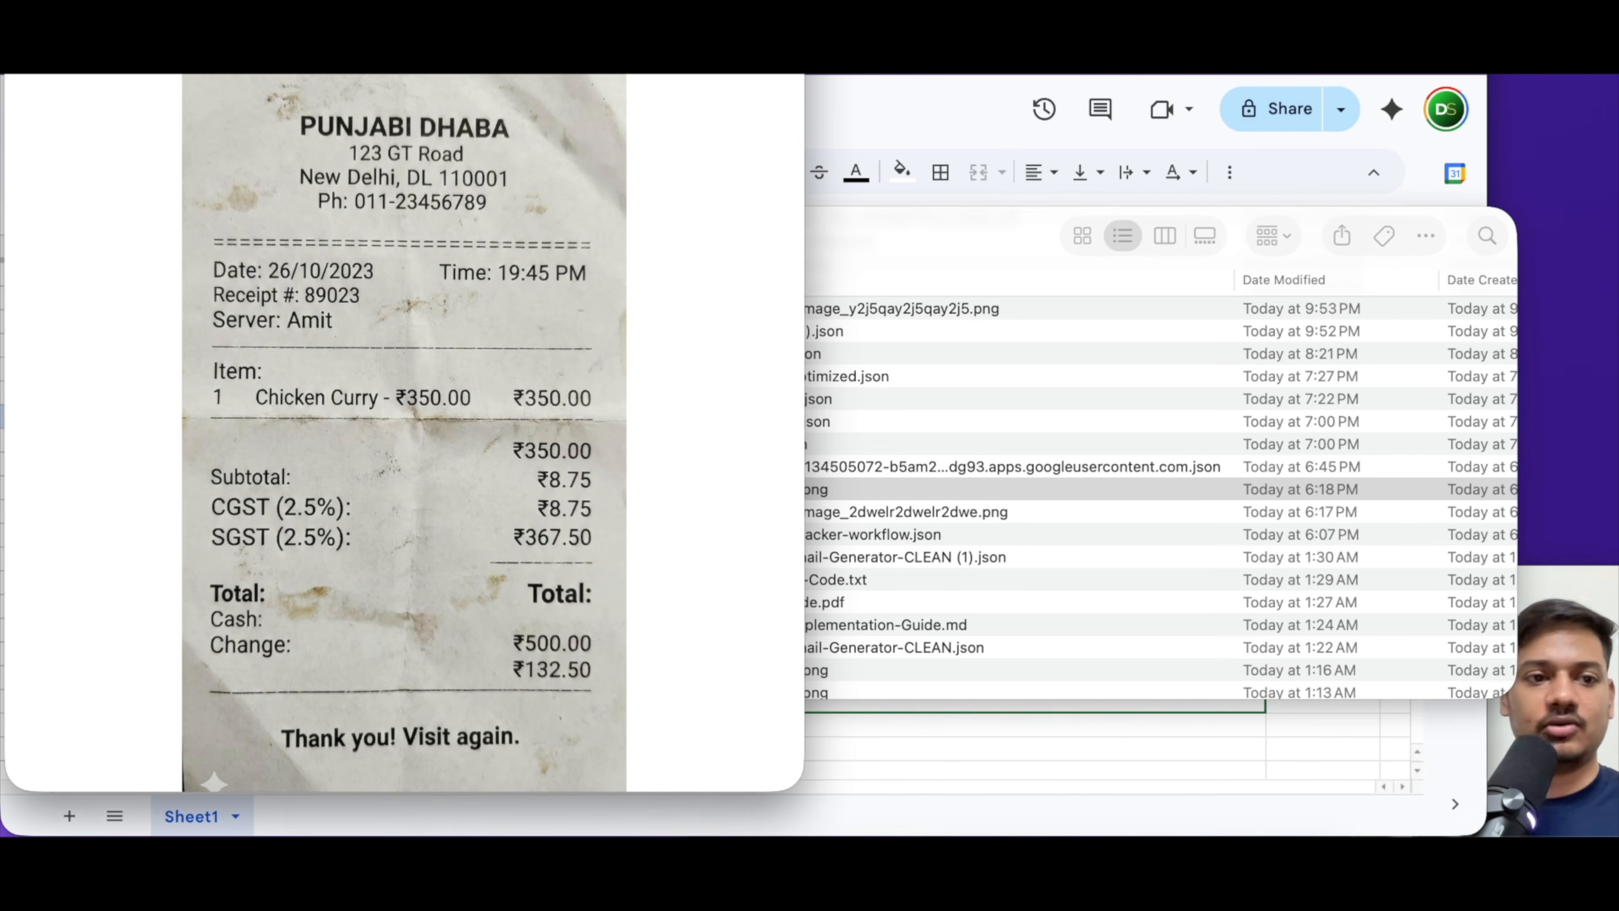
pyautogui.press('space')
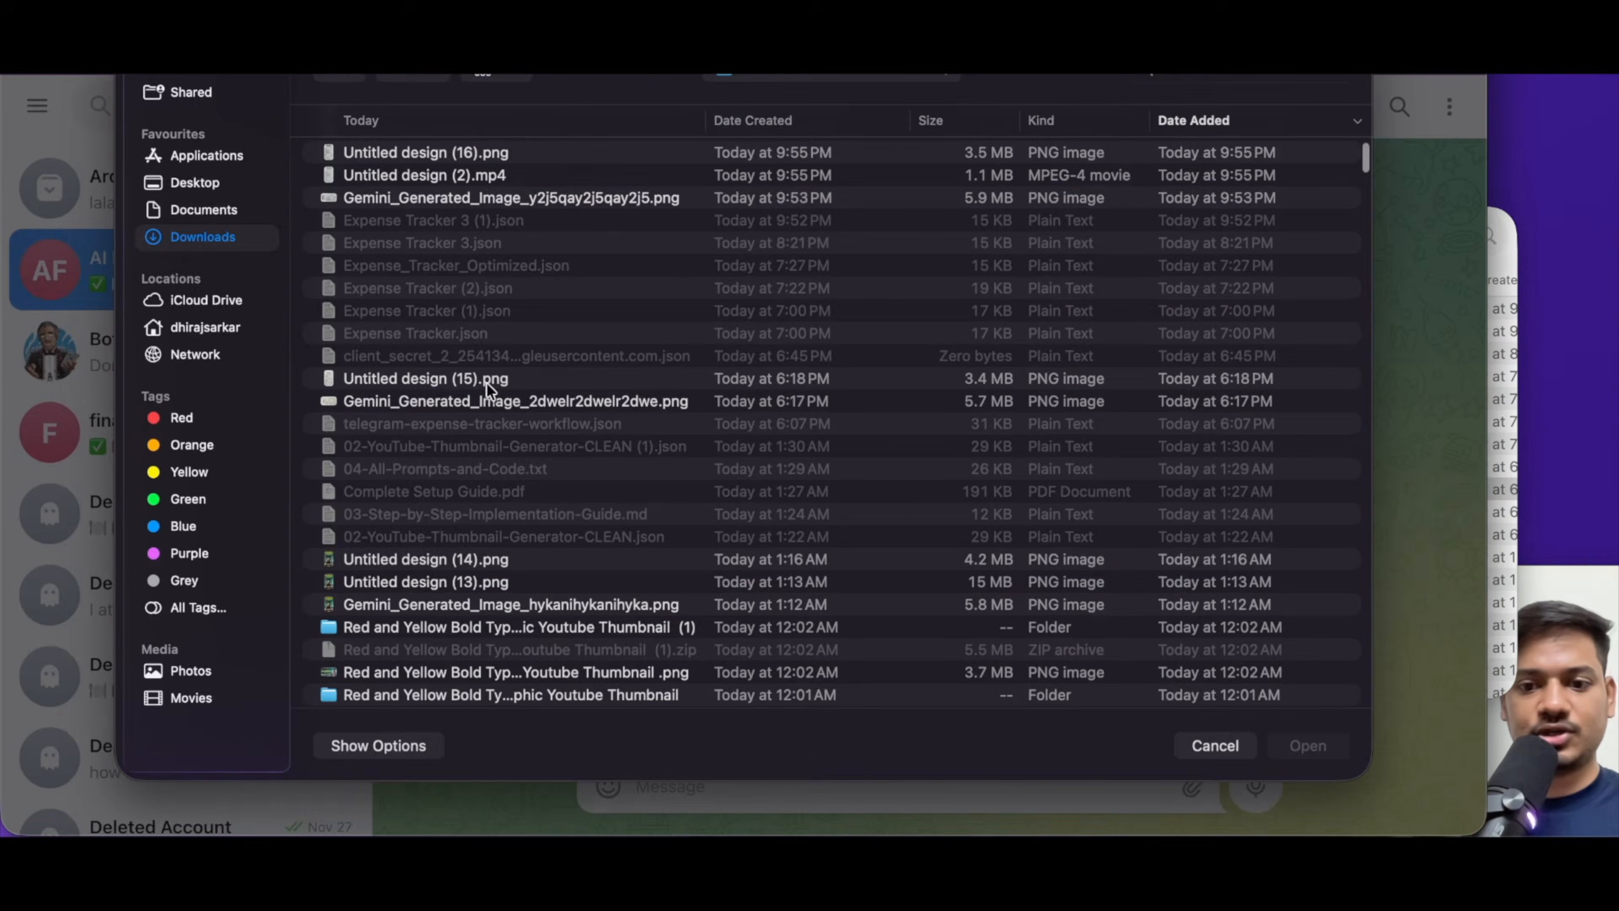
pyautogui.click(485, 378)
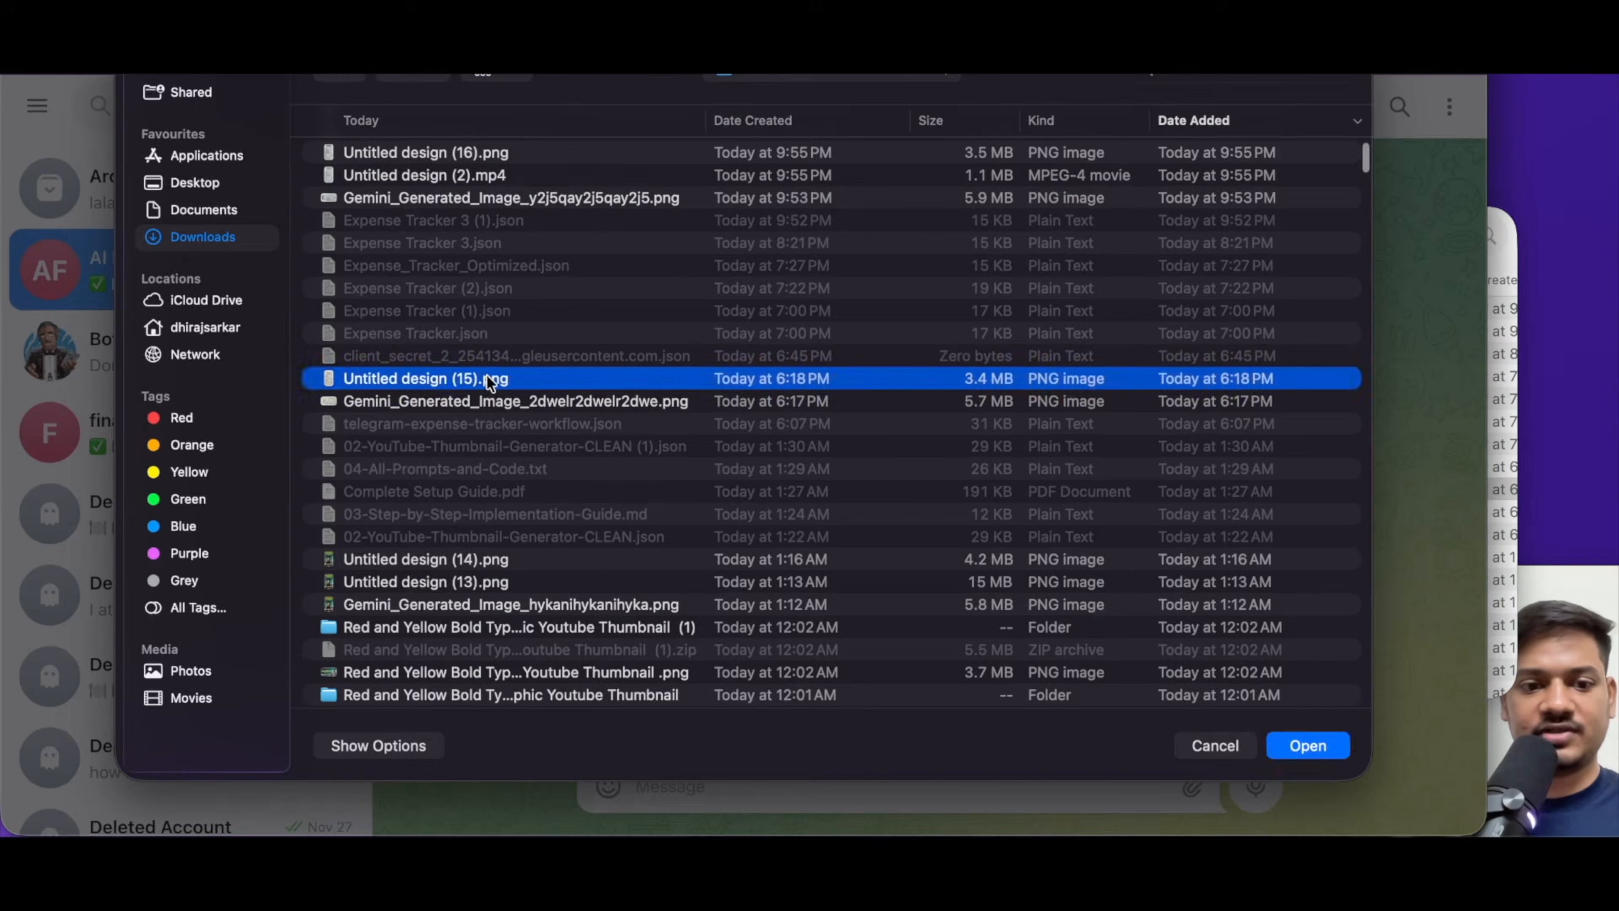
pyautogui.press('Return')
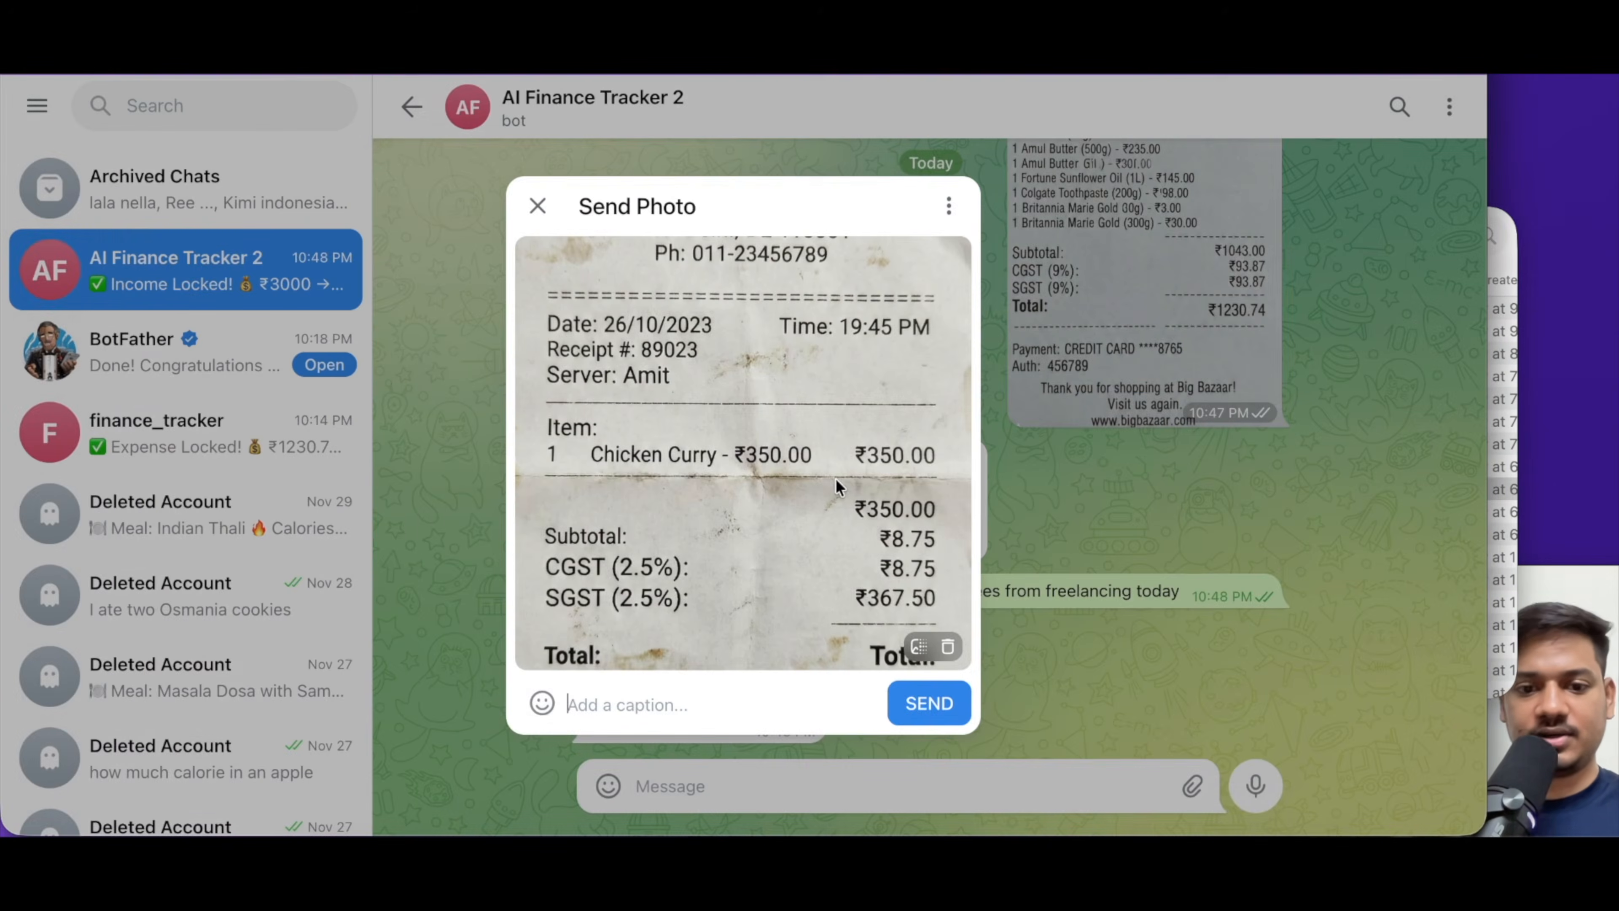
pyautogui.press('Return')
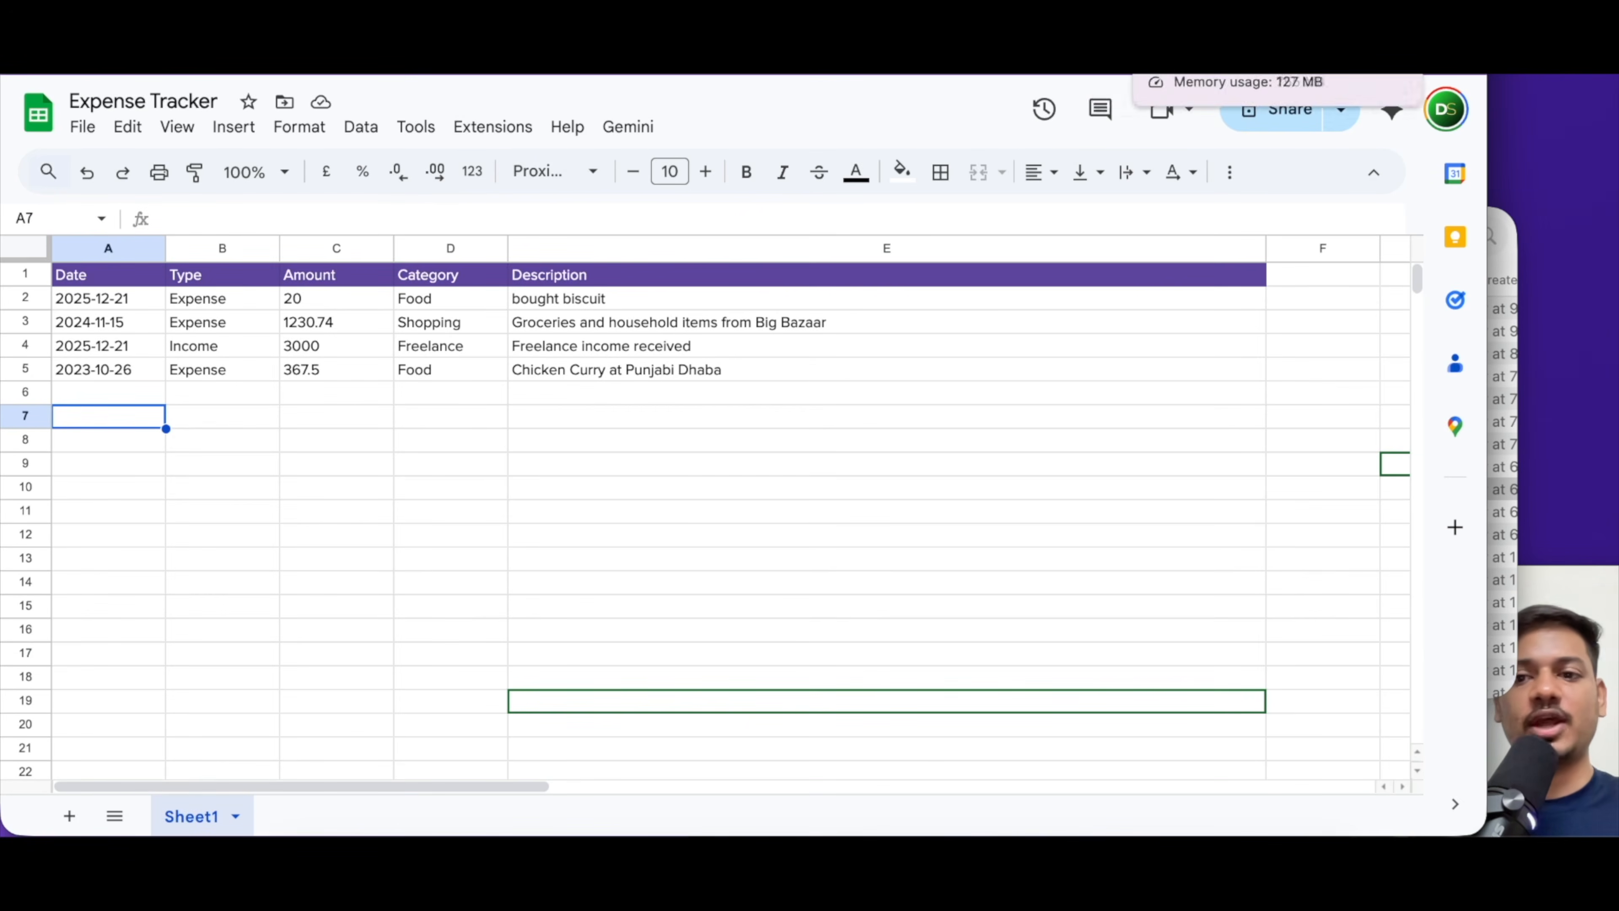
# Switch back to the n8n editor and review the complete workflow from Telegram Trigger to Send a text message
pyautogui.click(1259, 75)
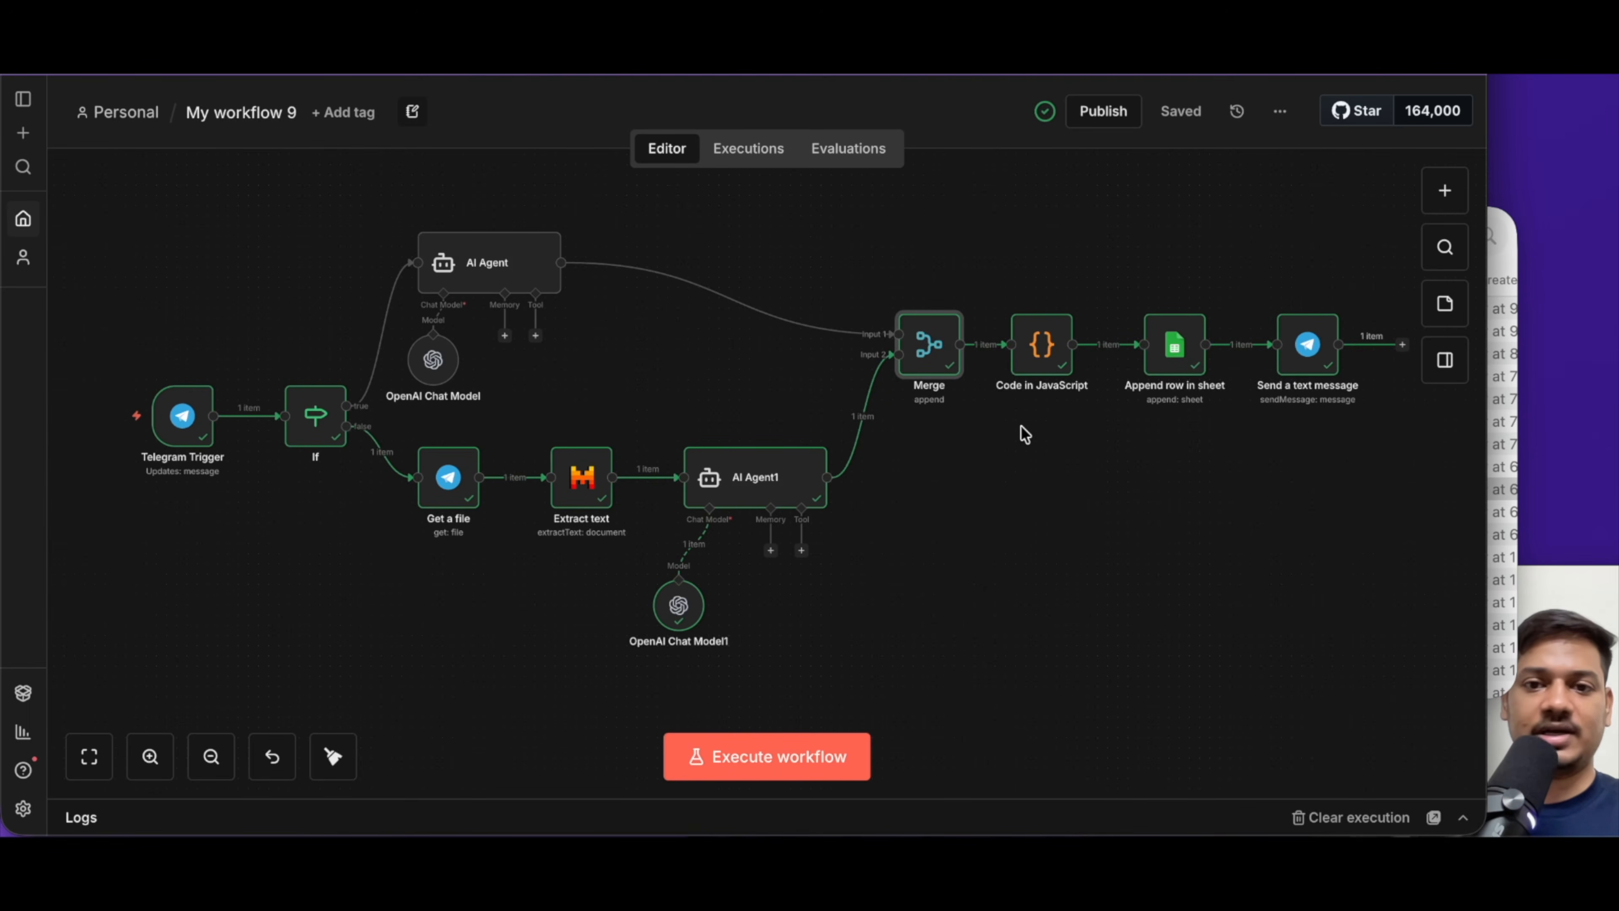
pyautogui.hscroll(-1, 1115, 475)
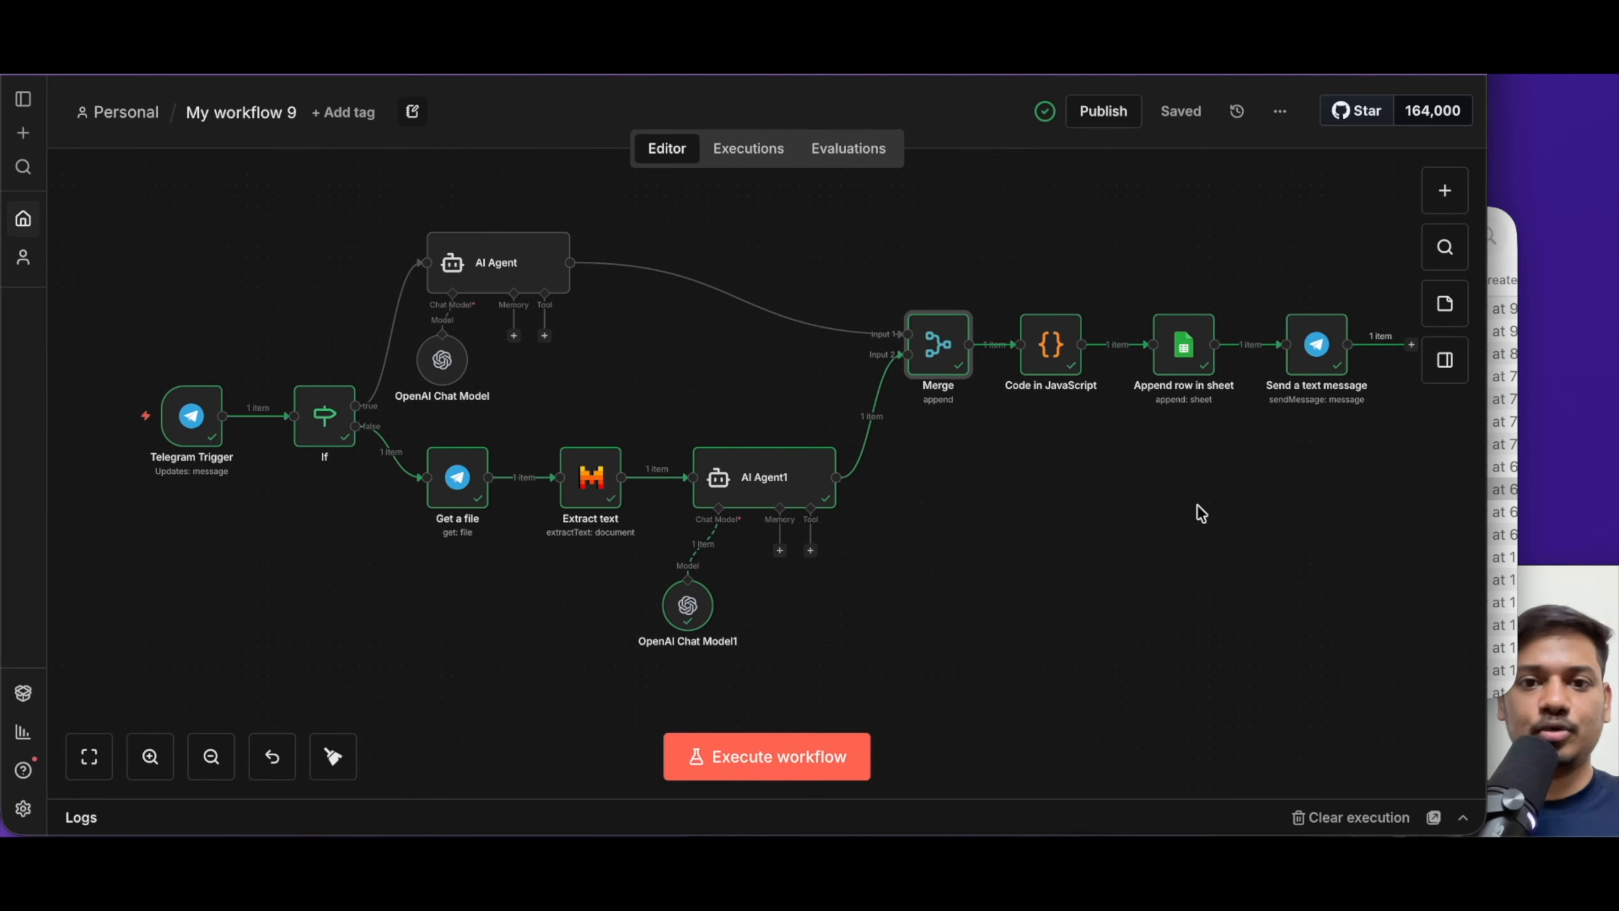